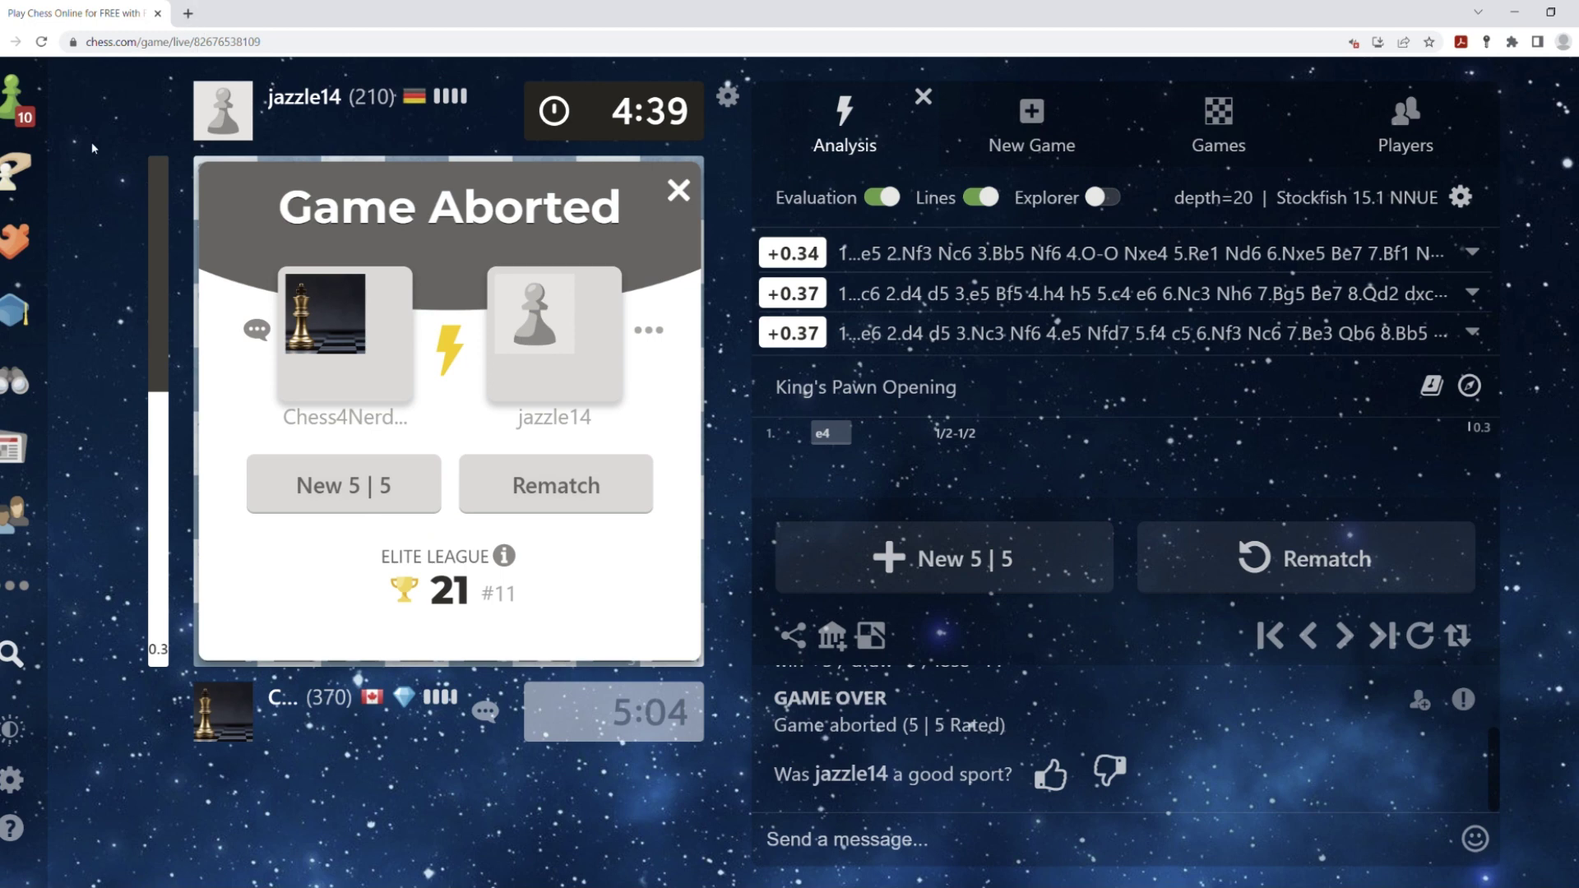
# - In a new 5|5 game, play e4, Nf3, exd5 and d4 into the Caro-Kann Exchange, then show the ChatGPT chat
pyautogui.click(868, 574)
pyautogui.moveTo(481, 572); pyautogui.dragTo(481, 441)
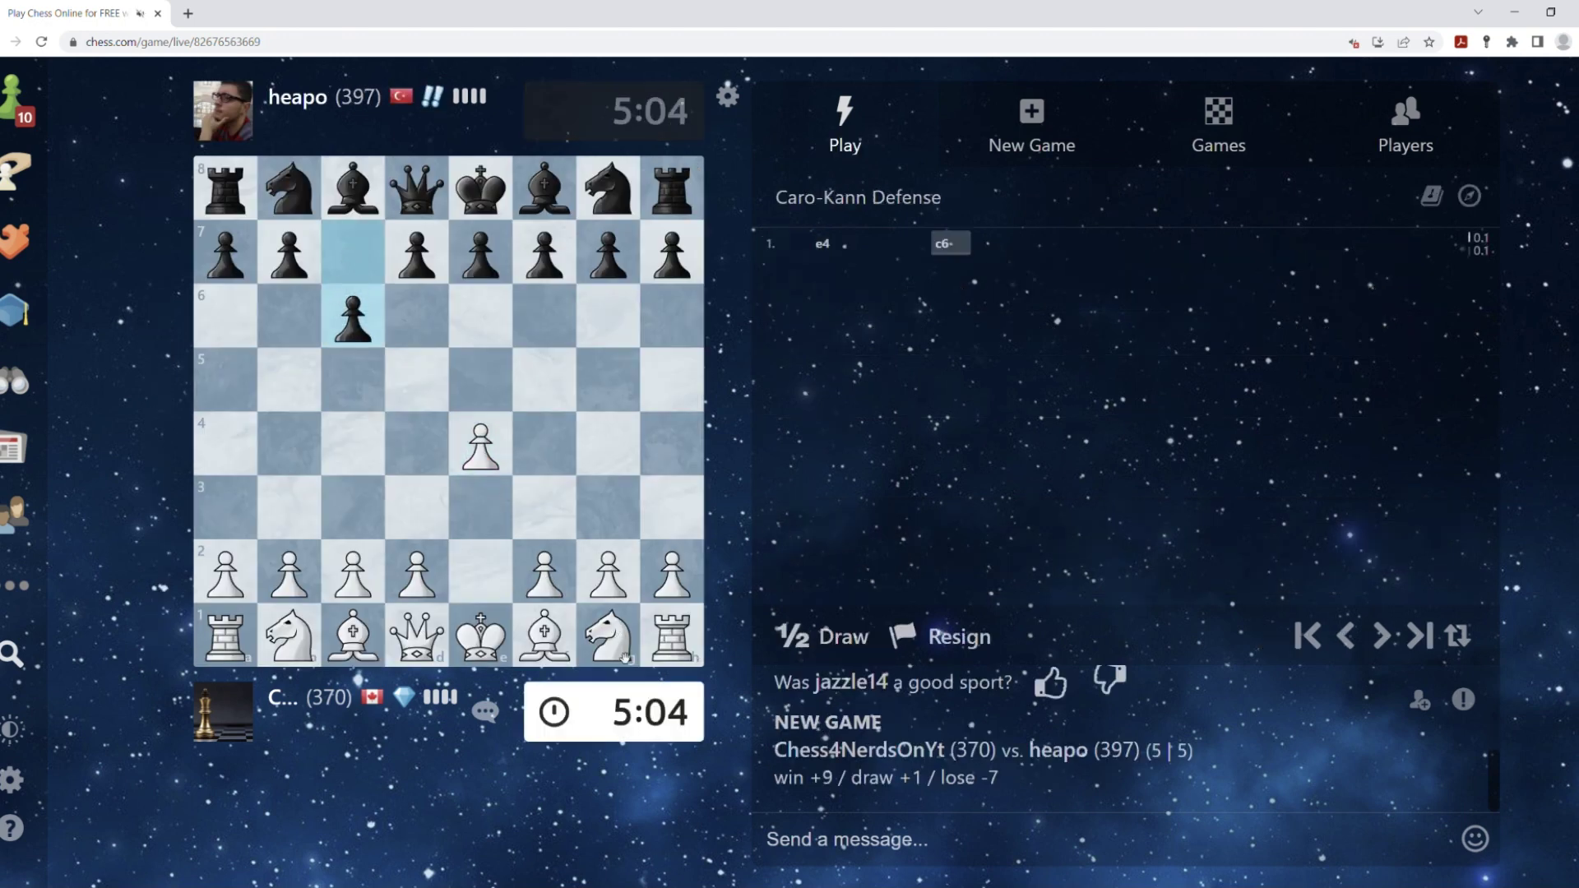
pyautogui.moveTo(607, 636); pyautogui.dragTo(544, 508)
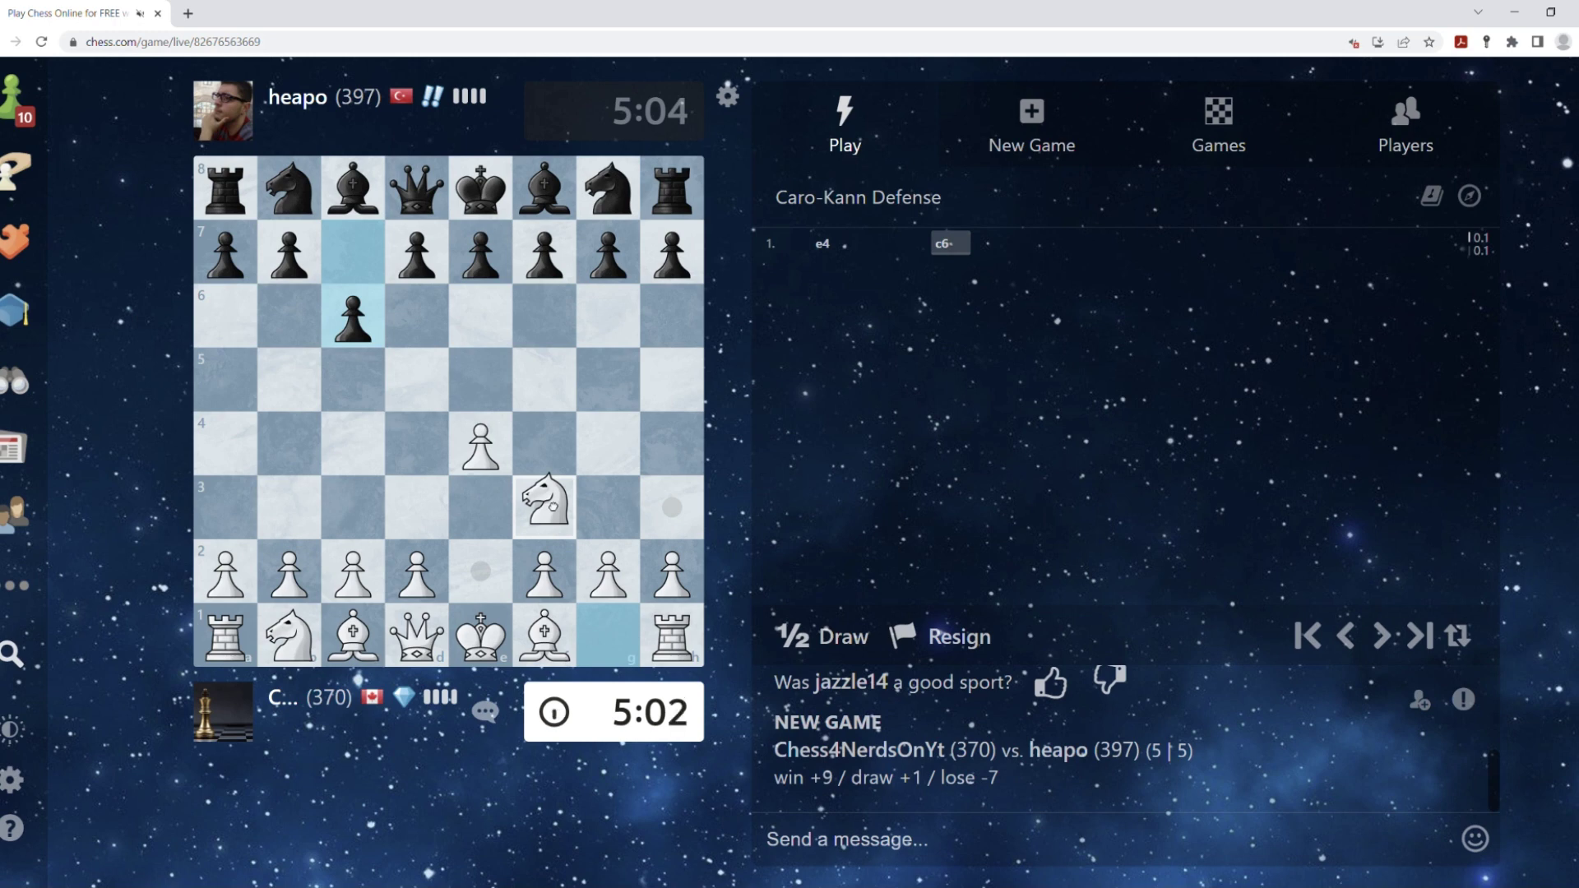
pyautogui.moveTo(481, 442); pyautogui.dragTo(417, 381)
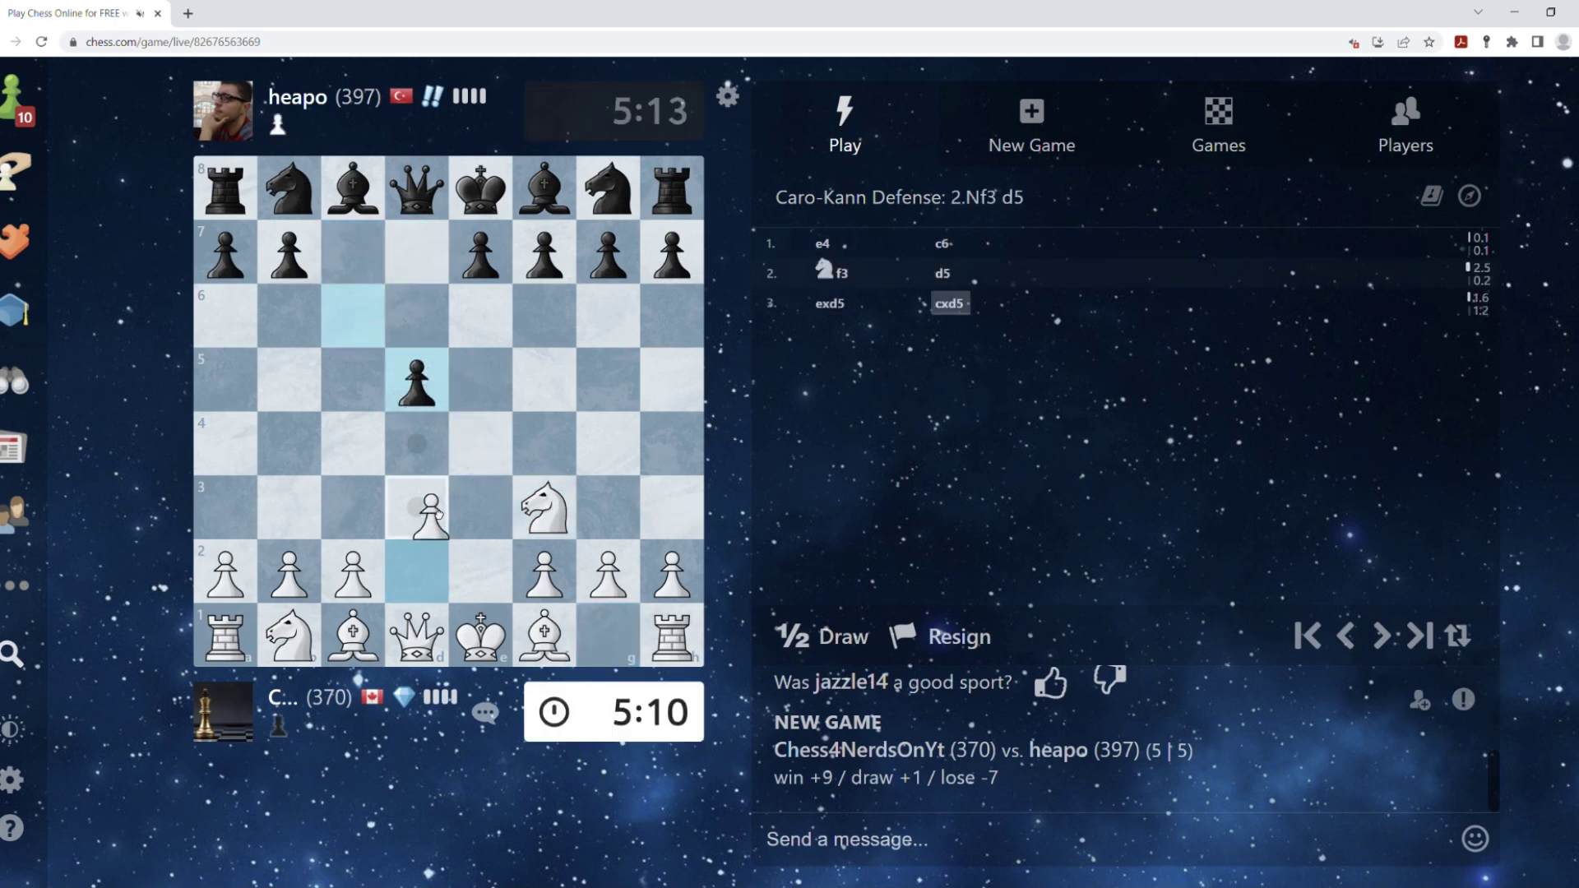
pyautogui.moveTo(417, 570); pyautogui.dragTo(417, 444)
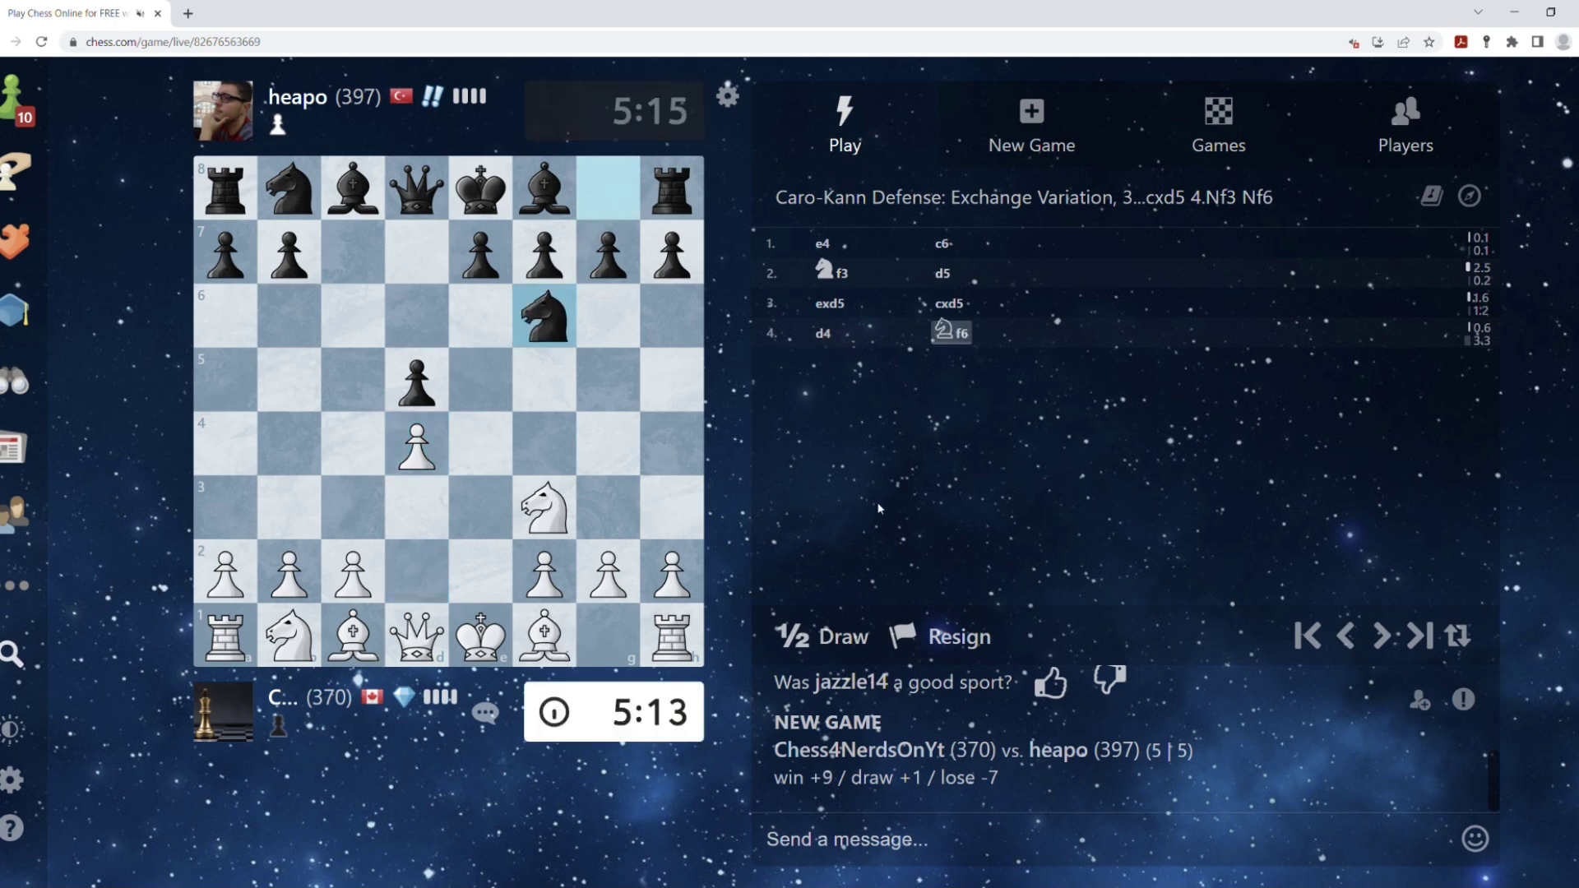
pyautogui.hotkey('alt', 'Tab')
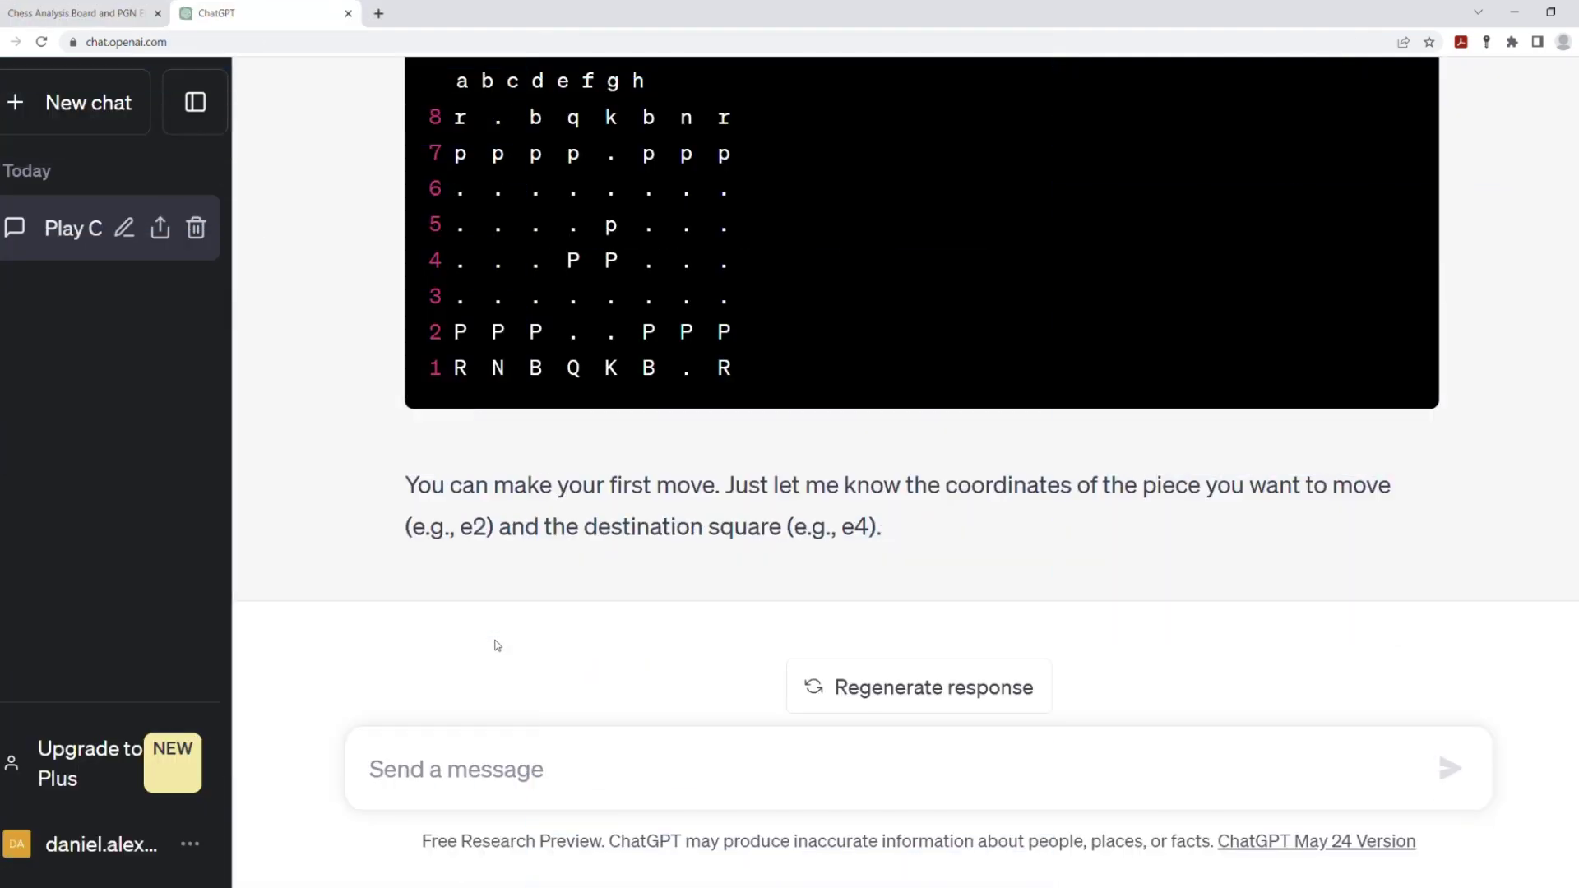
pyautogui.scroll(3, 573, 538)
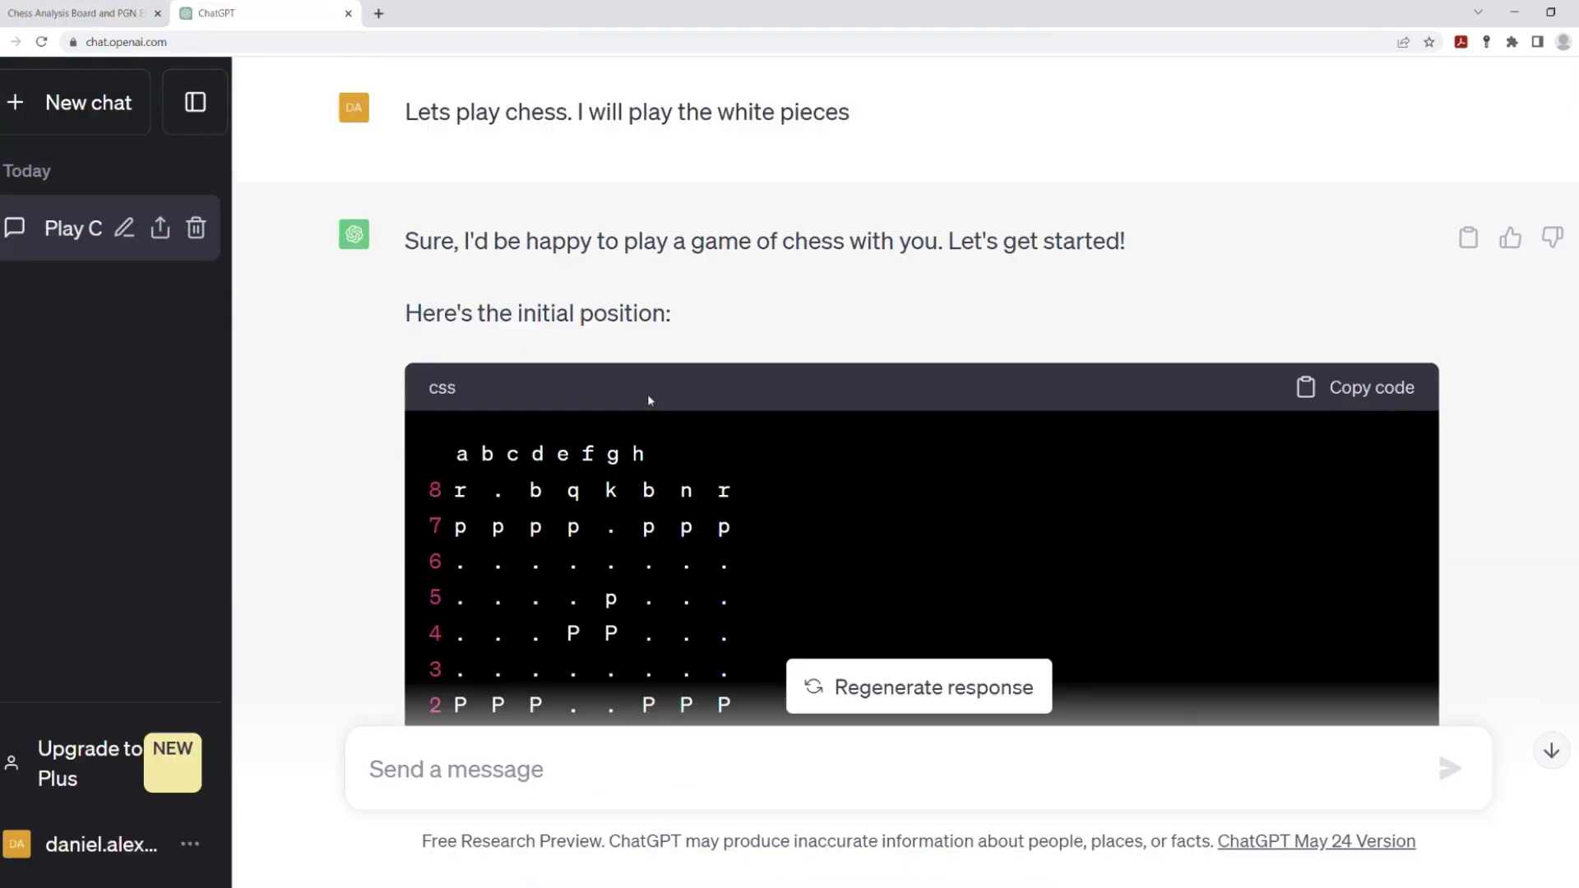
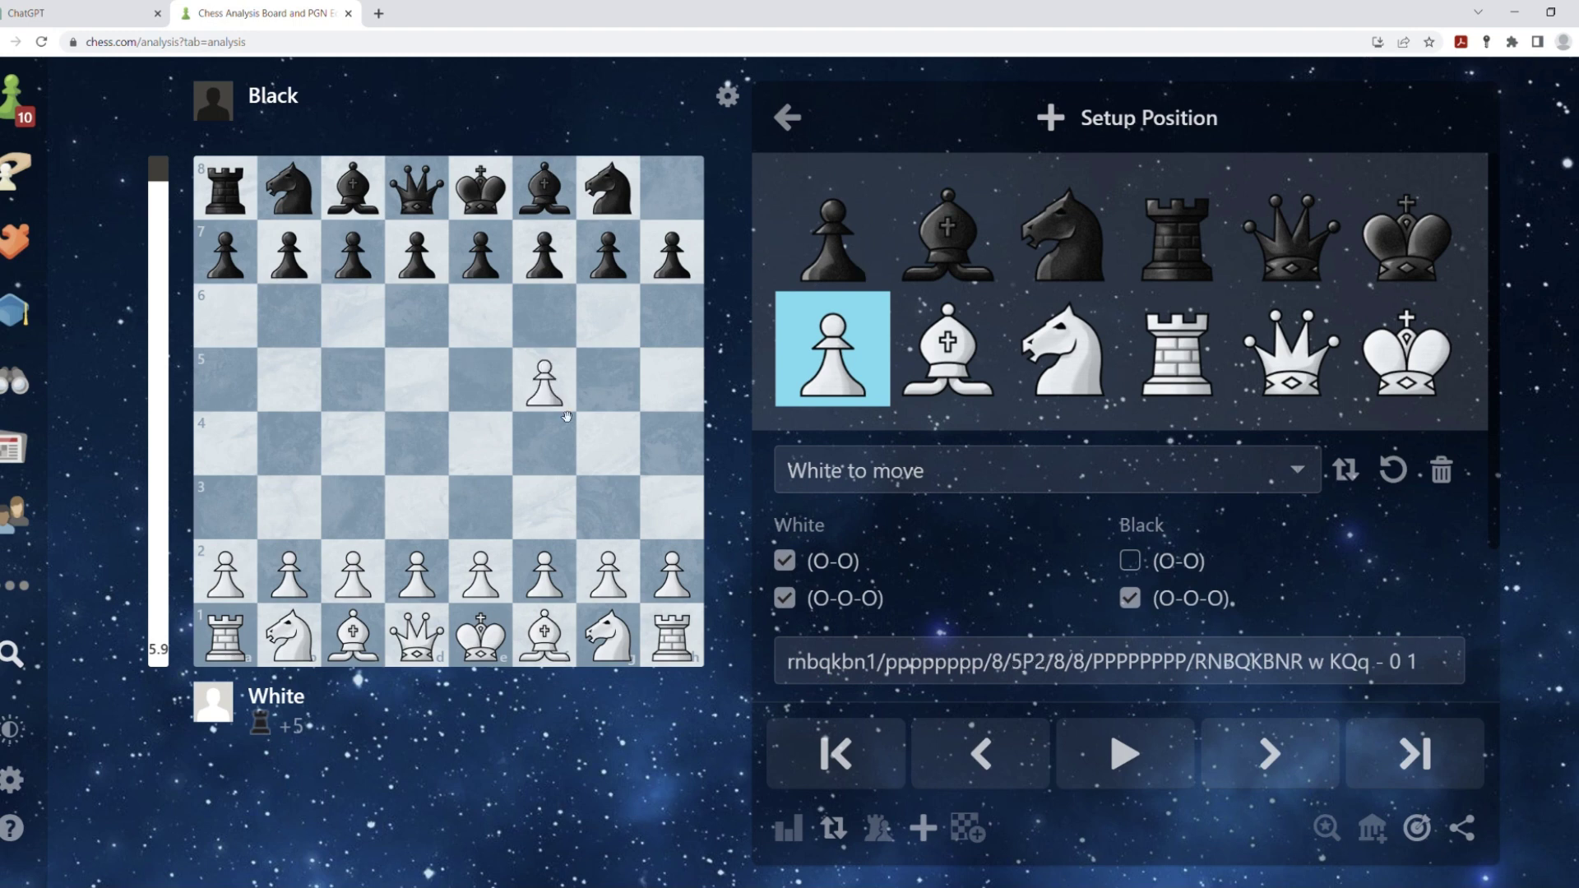
# - Drag the stray f5 pawn off the board and place a black rook on h8
pyautogui.press('Escape')
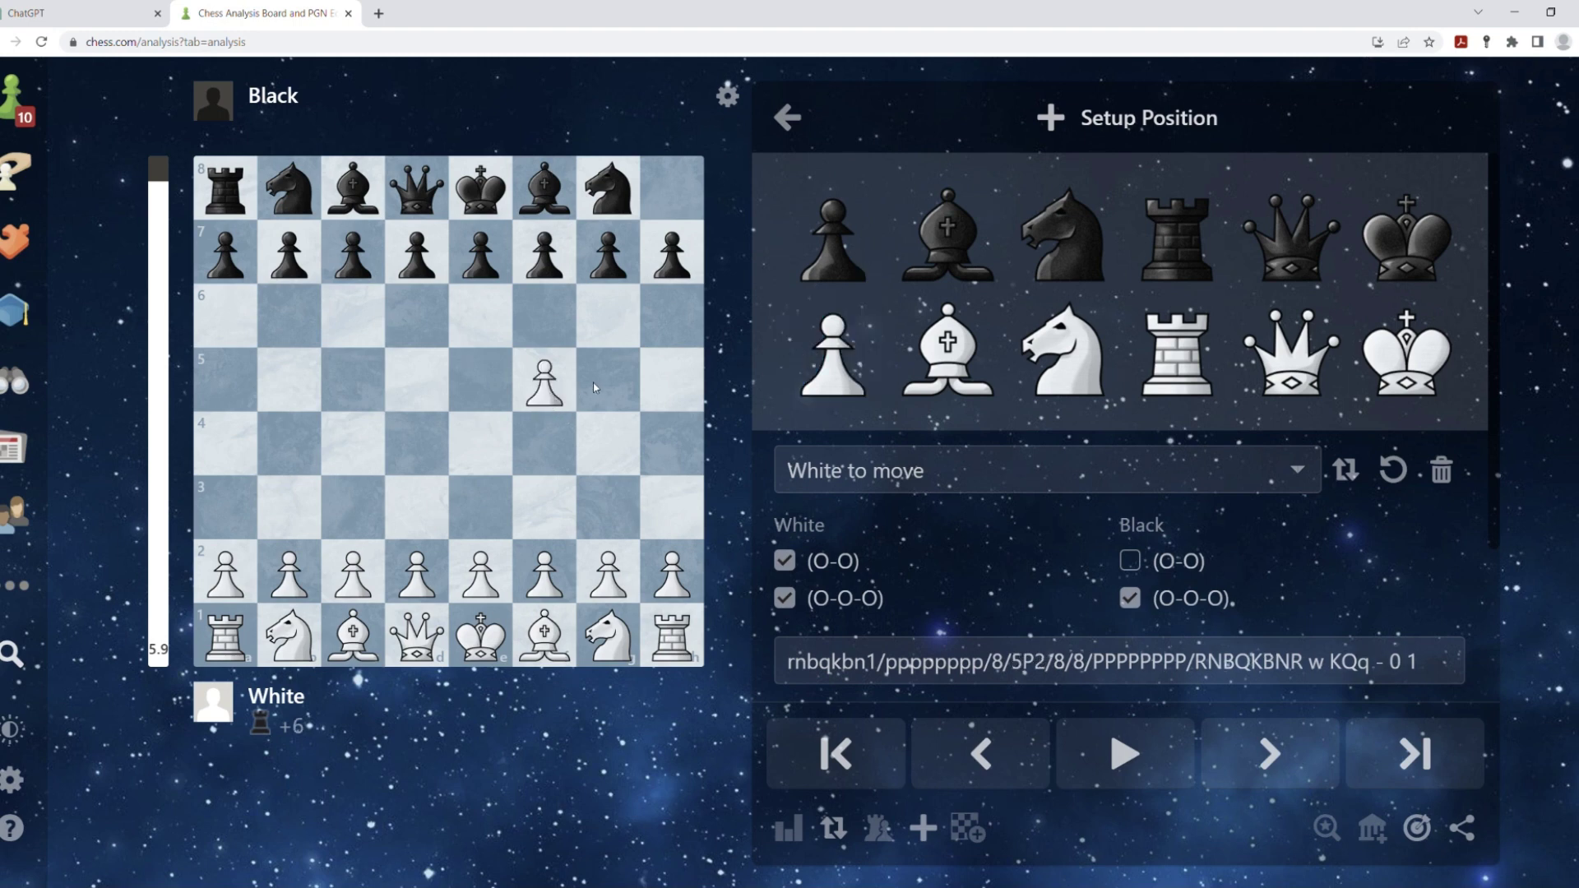
pyautogui.moveTo(544, 381); pyautogui.dragTo(792, 364)
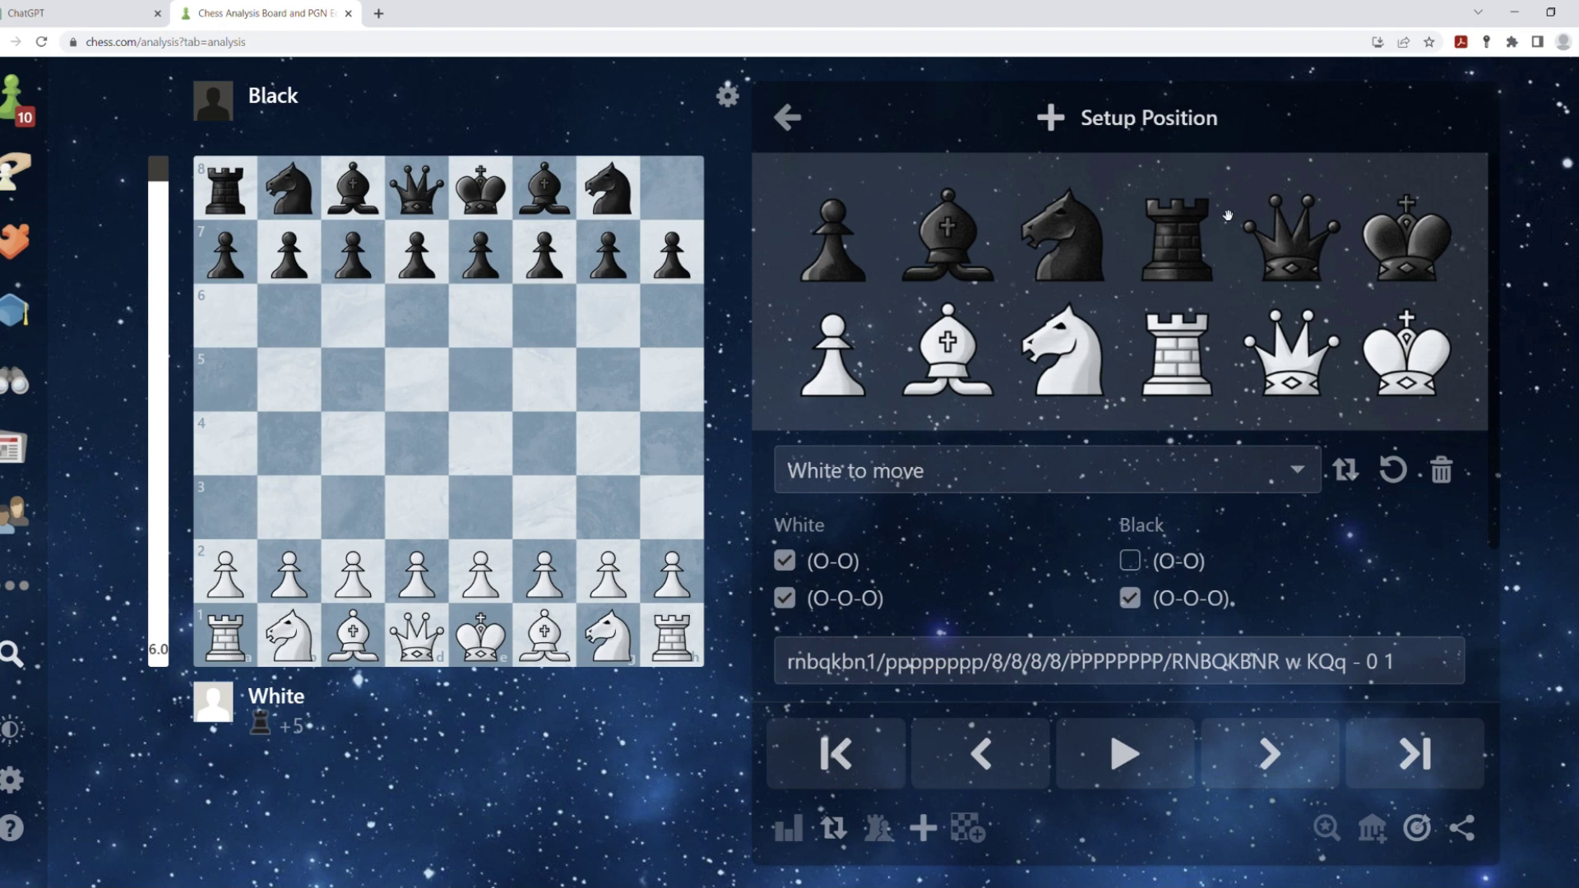
pyautogui.click(1177, 235)
pyautogui.click(671, 188)
pyautogui.press('Escape')
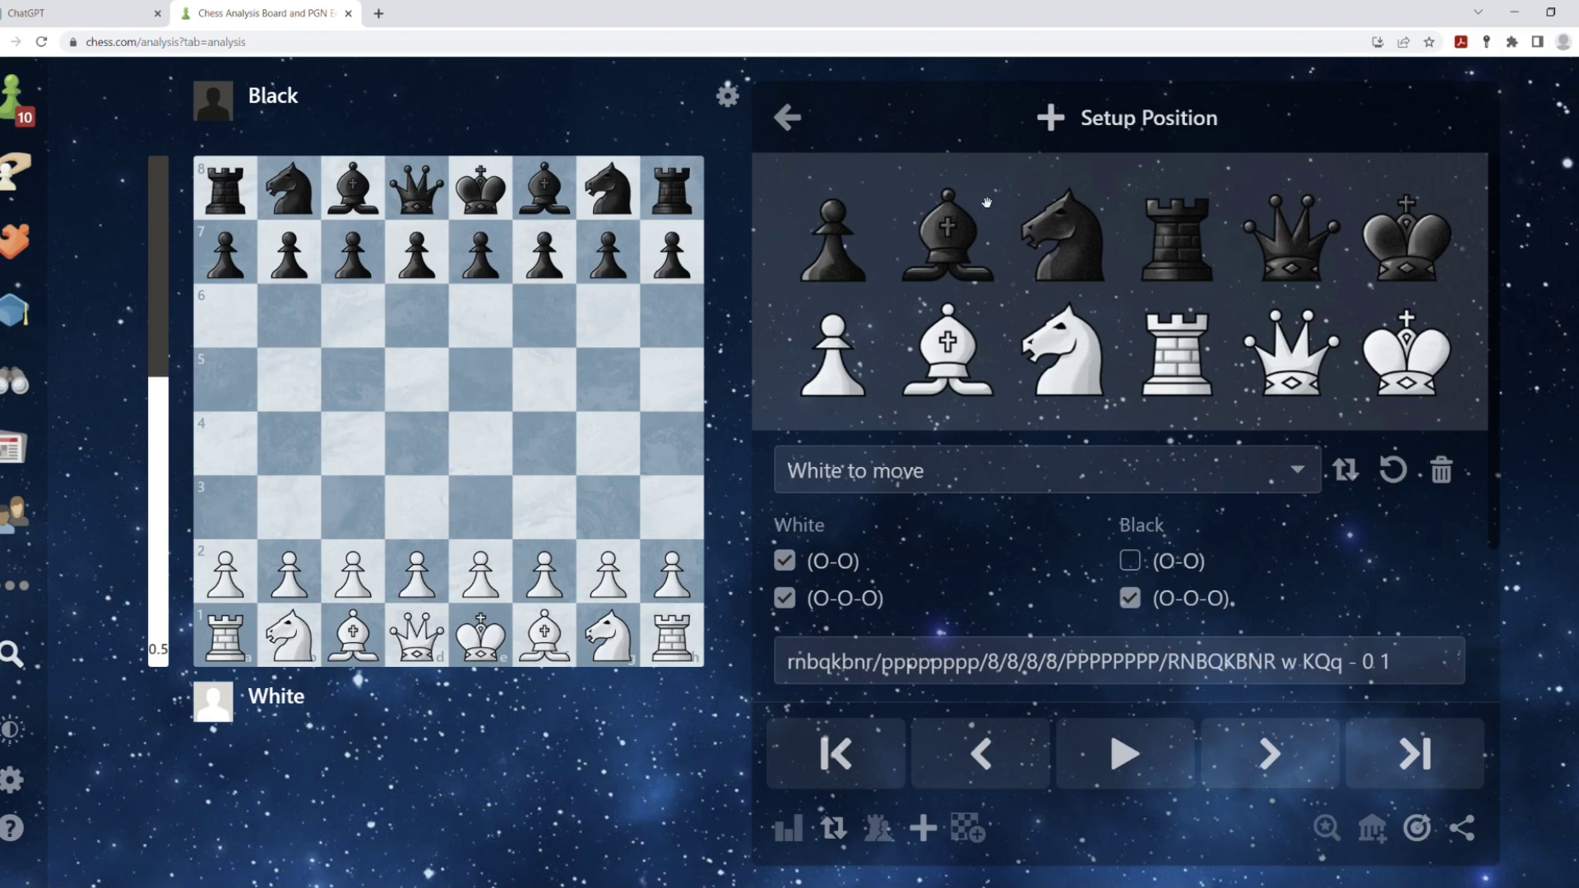
# - Review ChatGPT's text board, then send E4 as White's first move
pyautogui.click(74, 12)
pyautogui.scroll(-3, 662, 500)
pyautogui.scroll(-2, 663, 500)
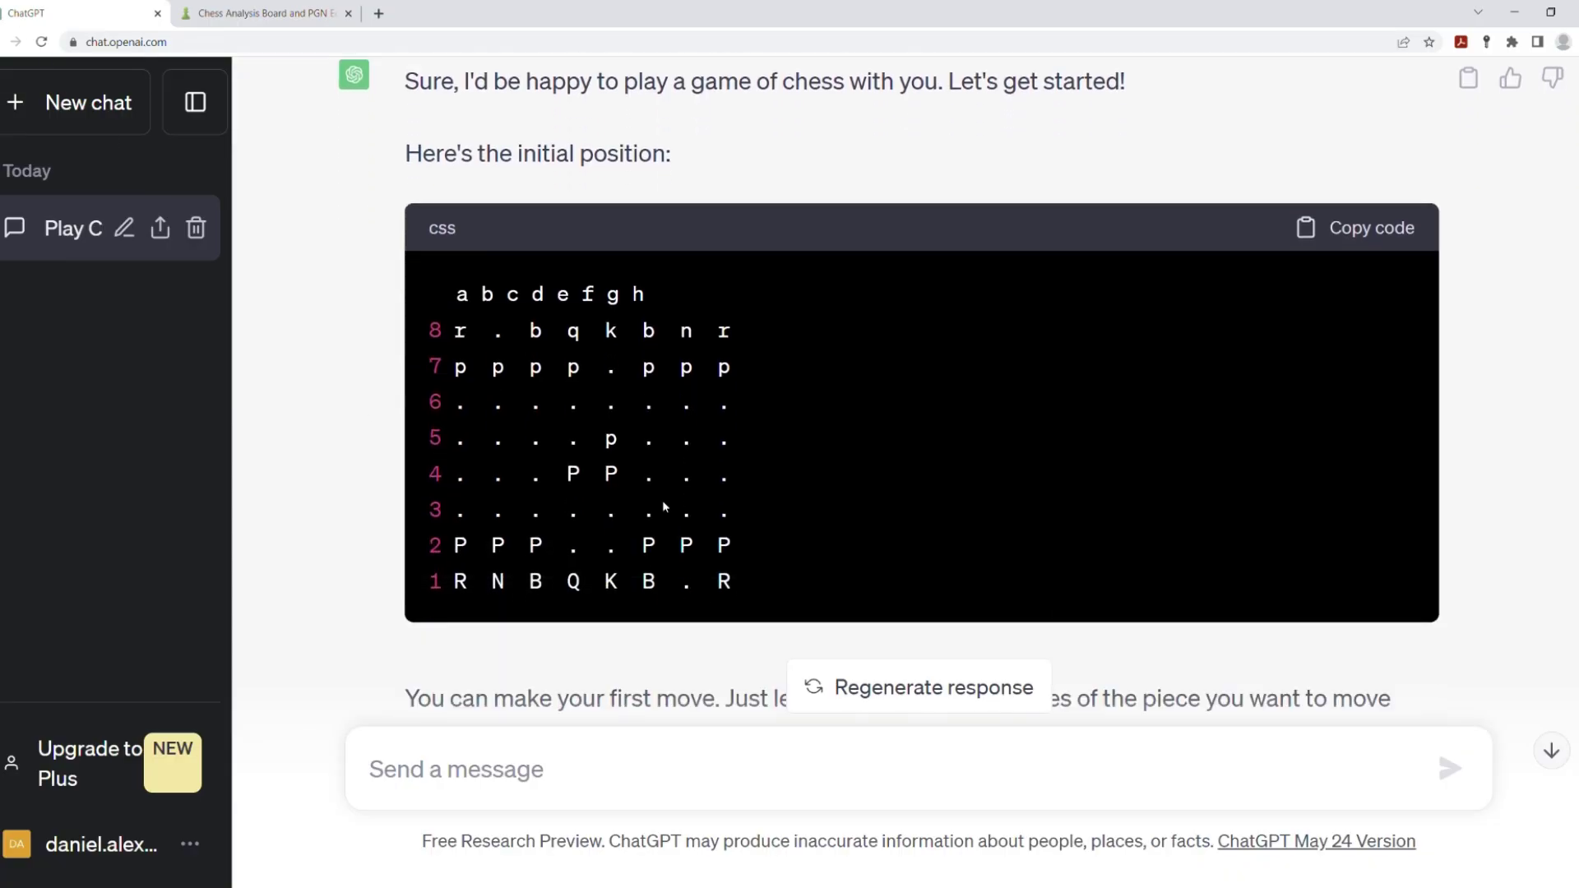
pyautogui.scroll(-1, 662, 500)
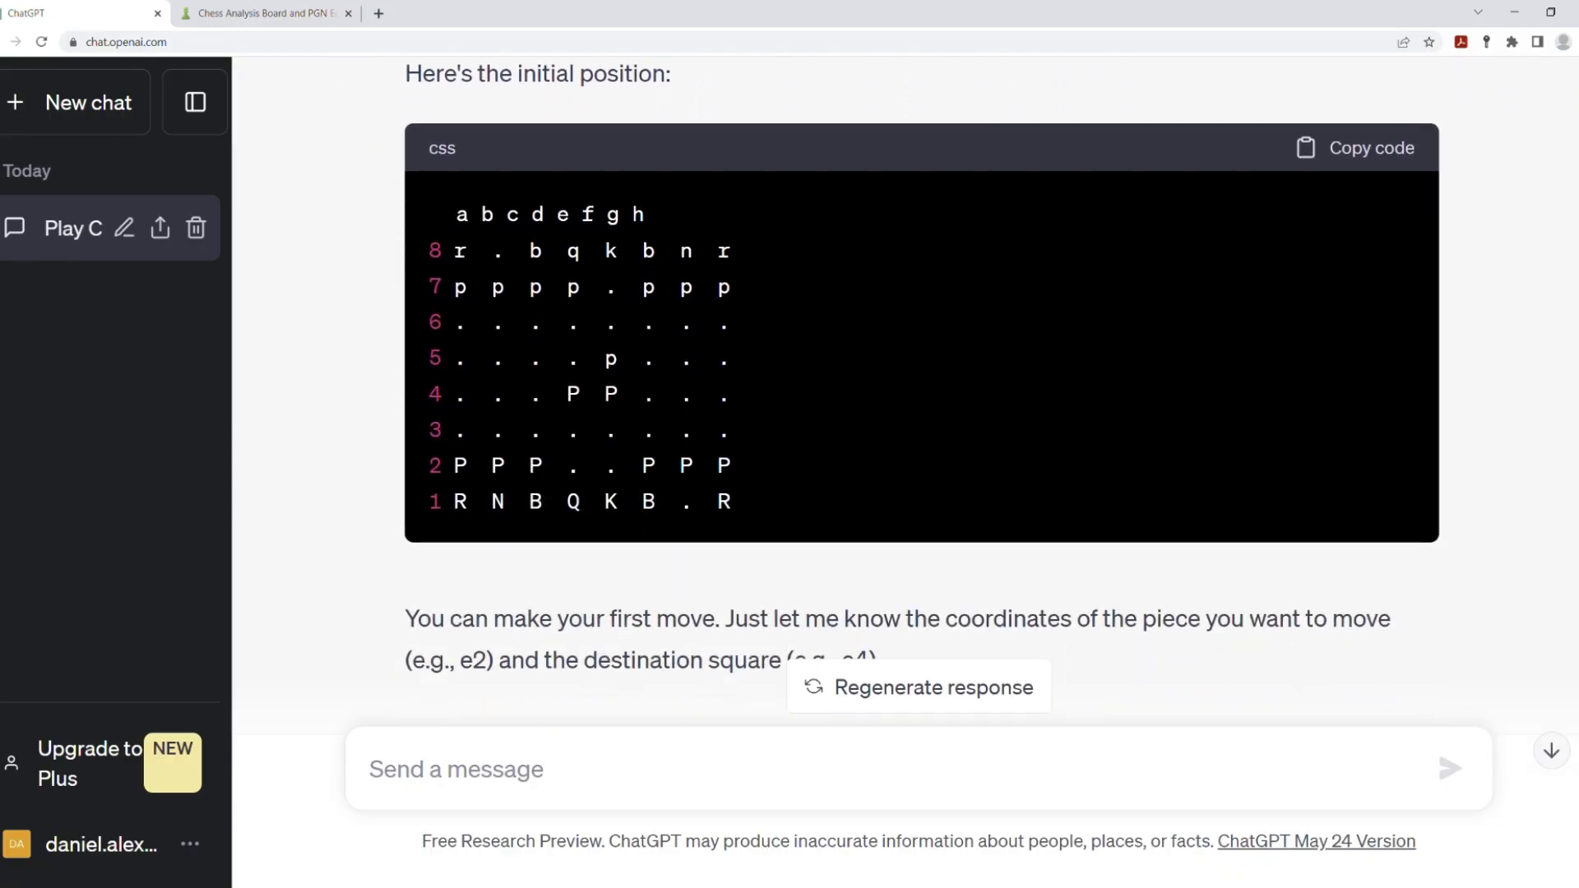
pyautogui.moveTo(447, 211); pyautogui.dragTo(748, 506)
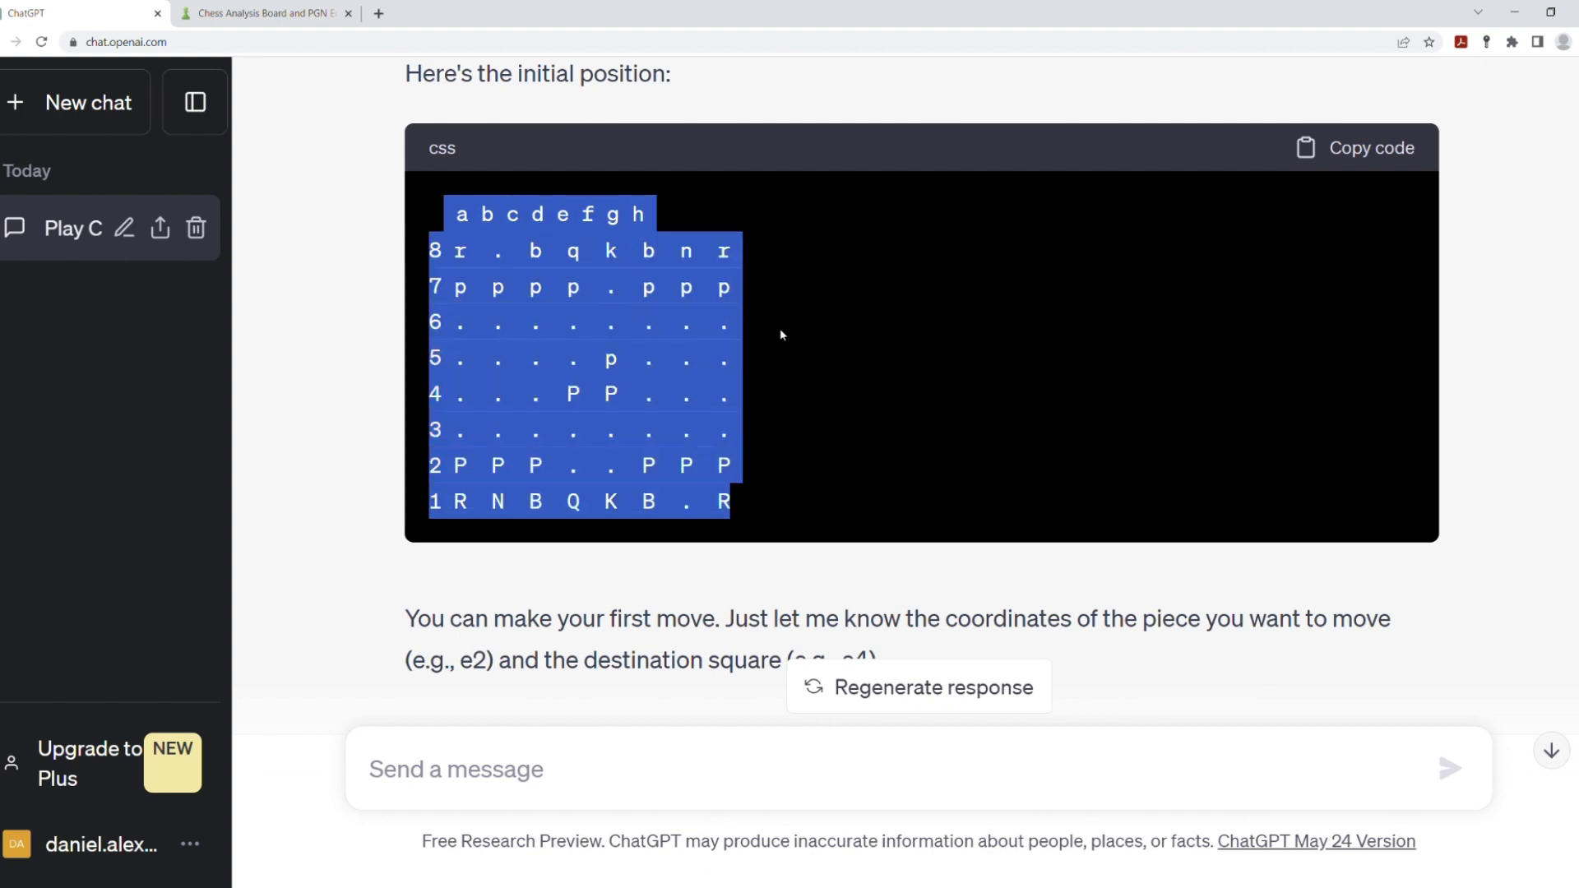
pyautogui.click(646, 383)
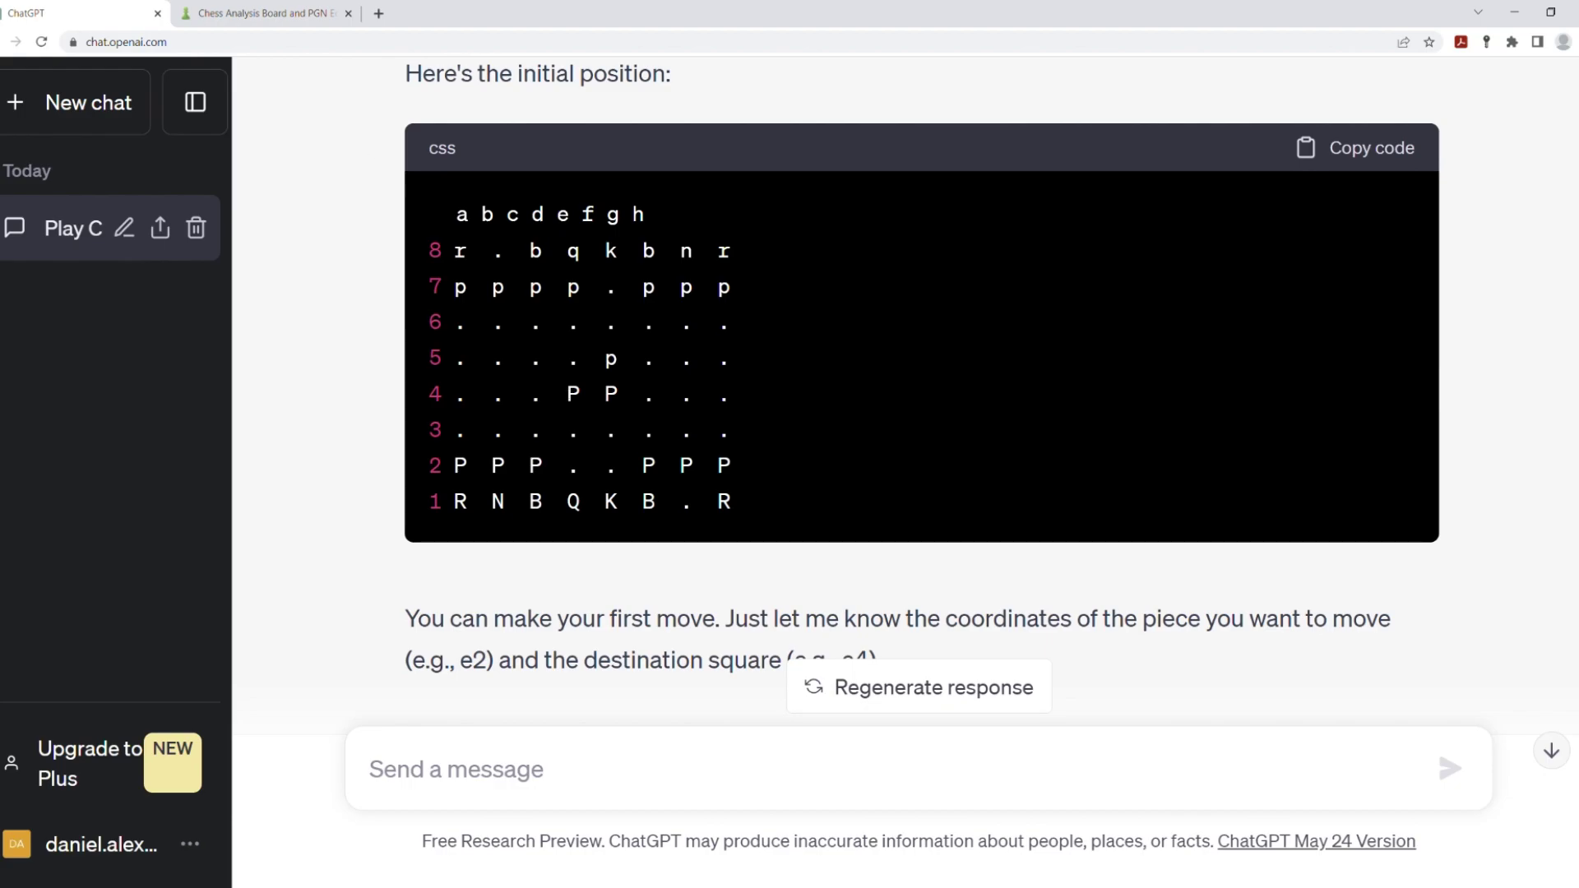
pyautogui.click(247, 12)
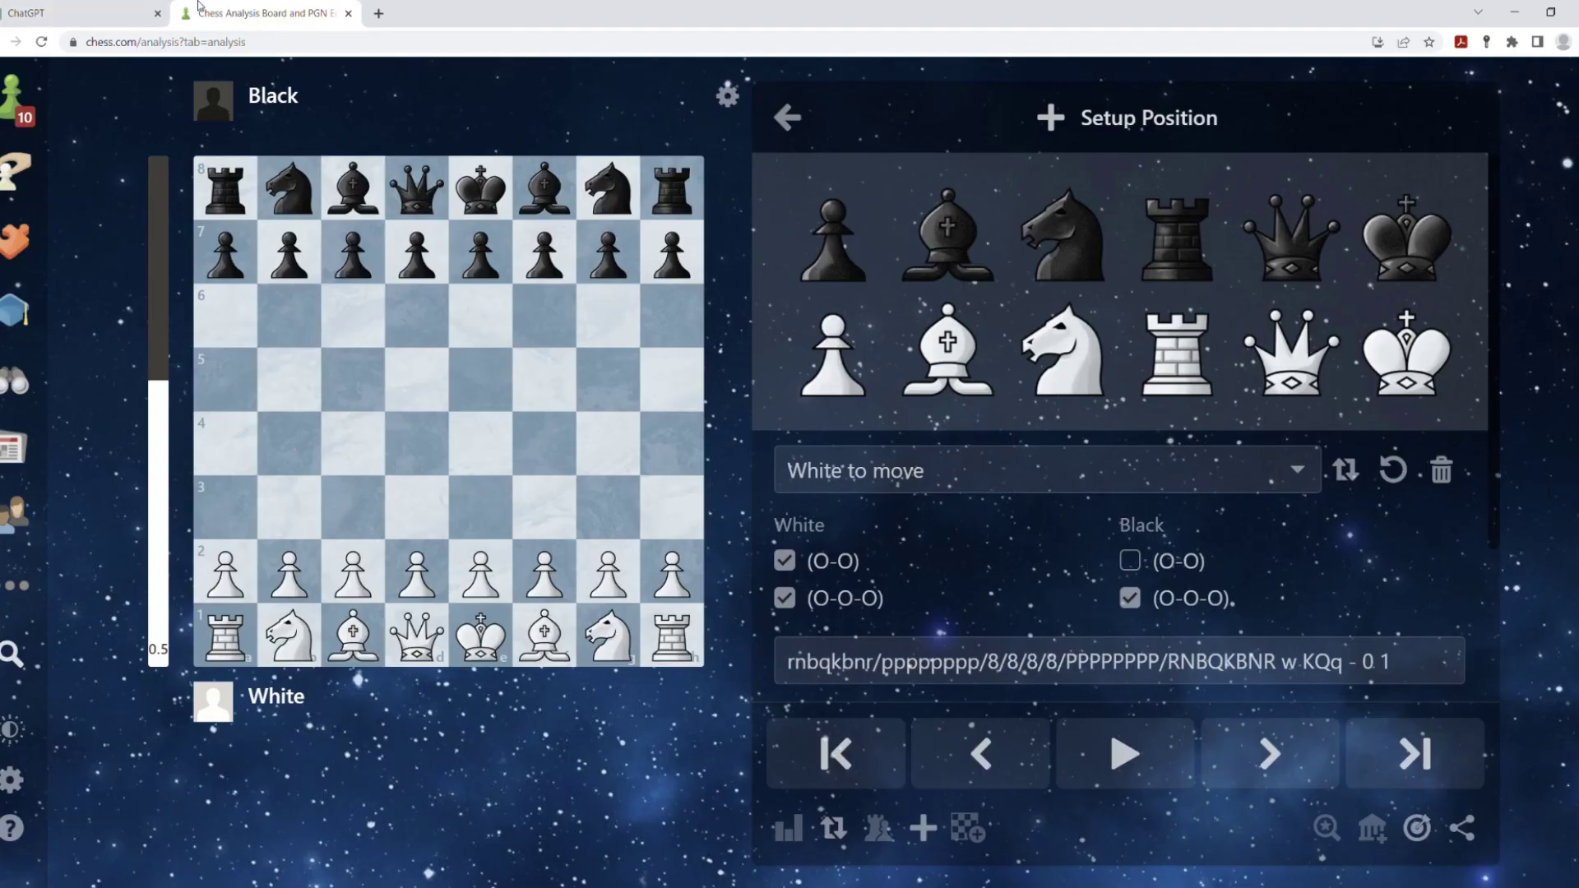
pyautogui.click(81, 14)
pyautogui.scroll(-2, 789, 567)
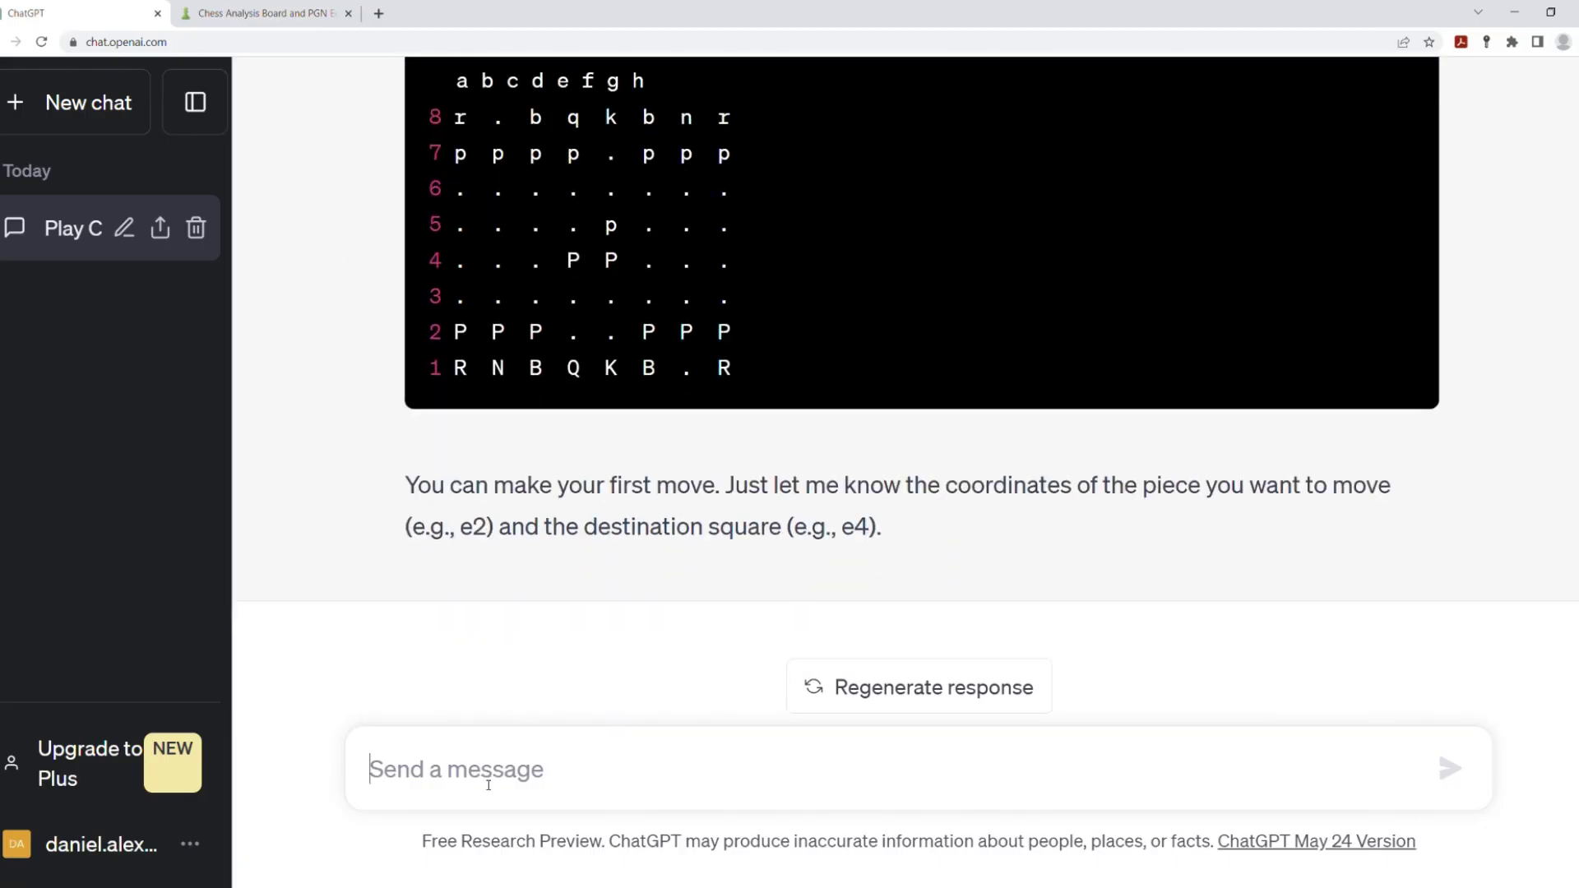
pyautogui.write('E')
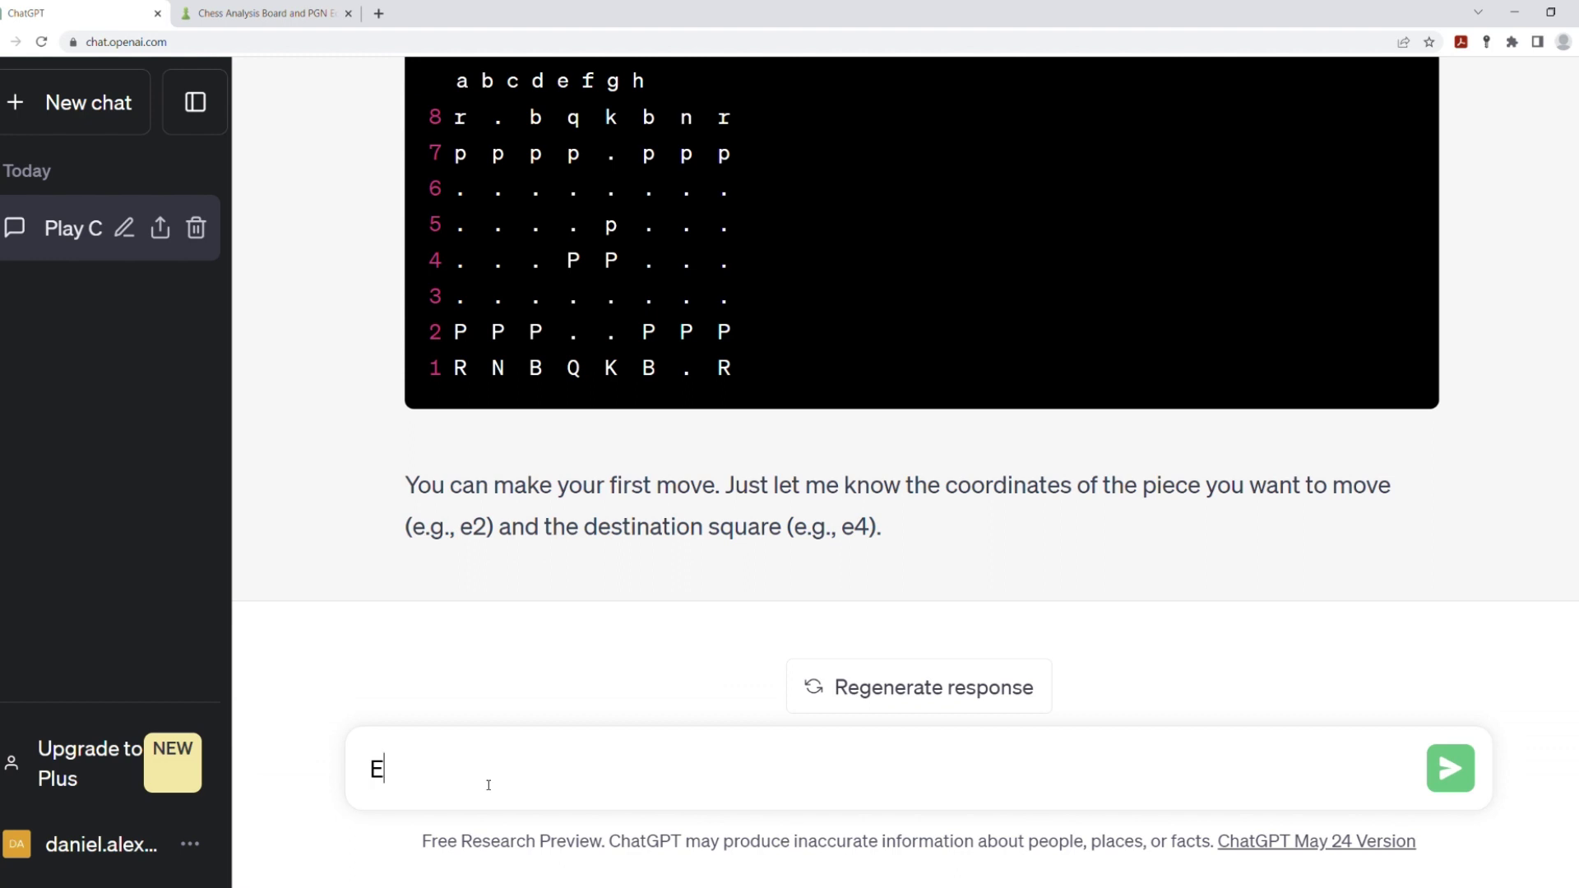
pyautogui.write('4')
pyautogui.press('Return')
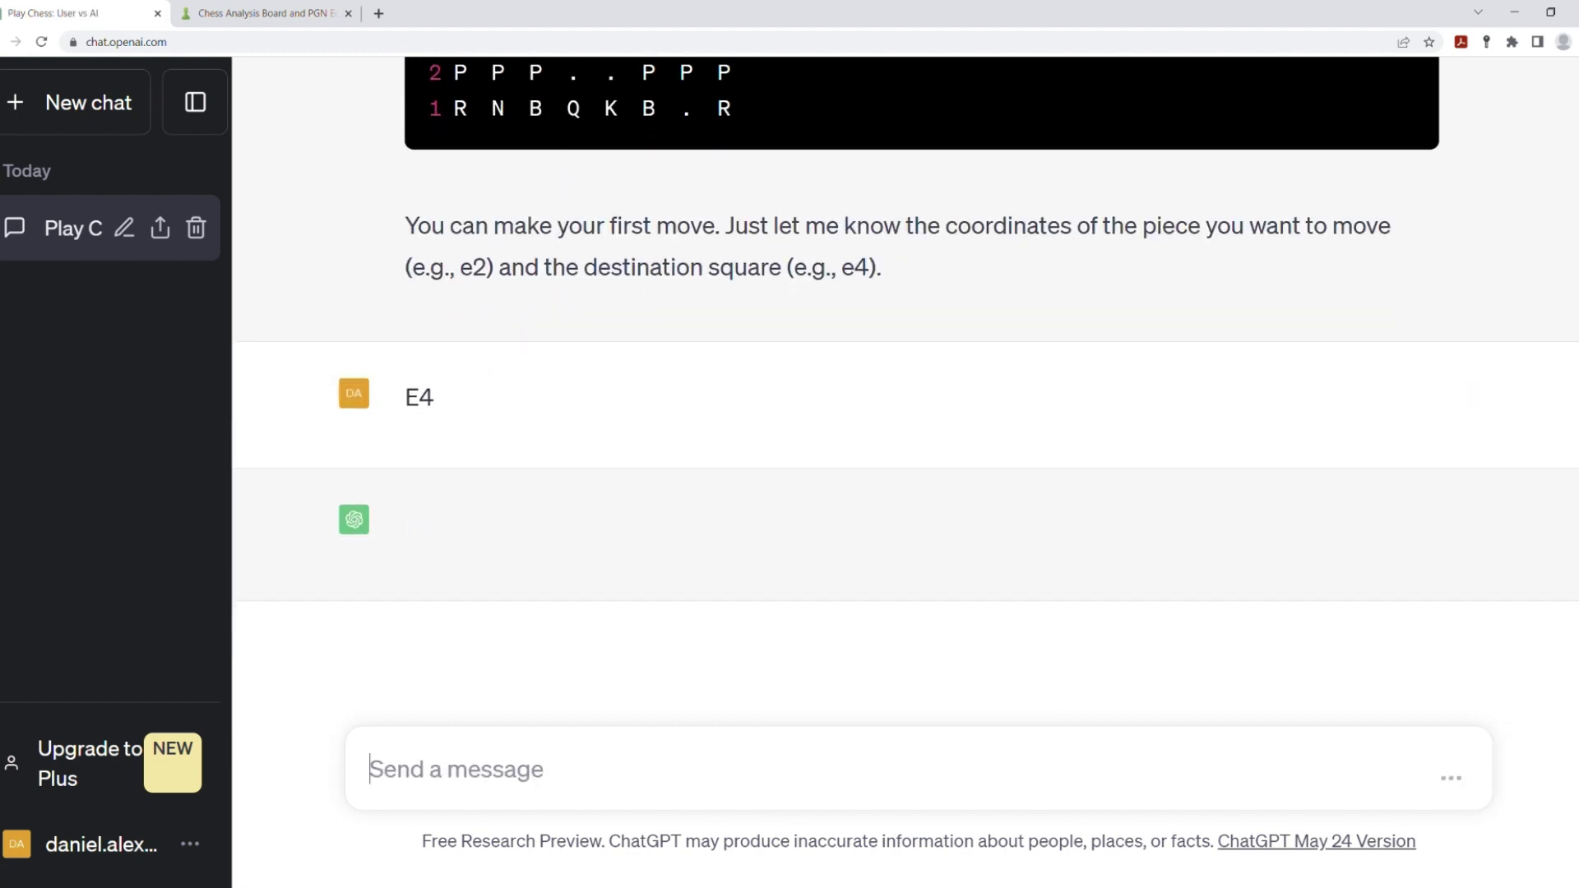
# - Mirror e2-e4 and ChatGPT's reply e7-e5 on the analysis board
pyautogui.click(259, 12)
pyautogui.moveTo(478, 564); pyautogui.dragTo(481, 445)
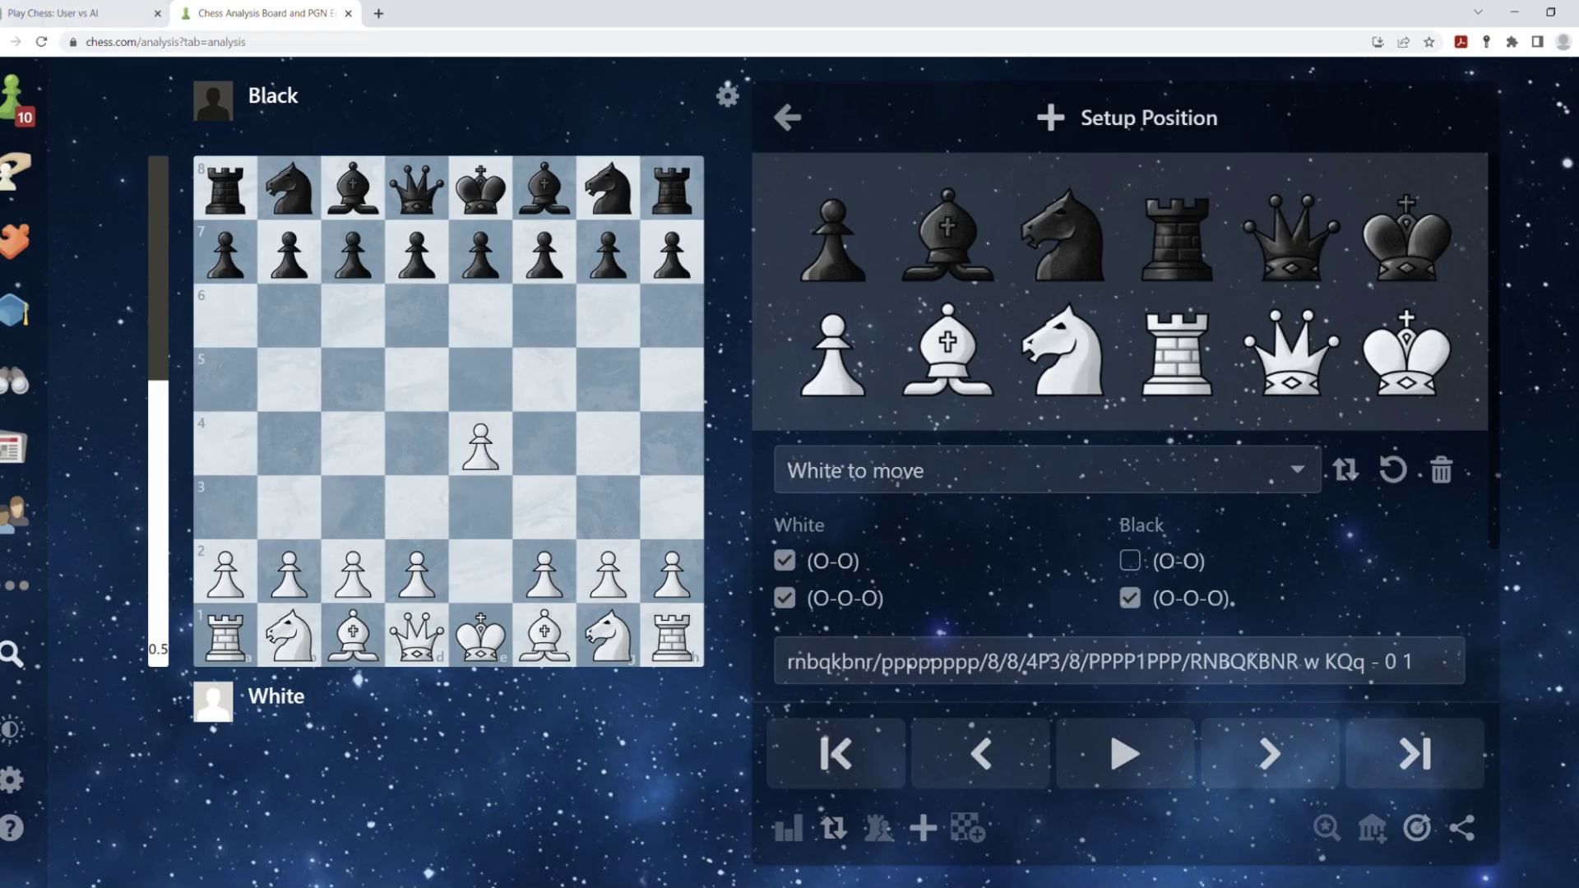
pyautogui.click(74, 12)
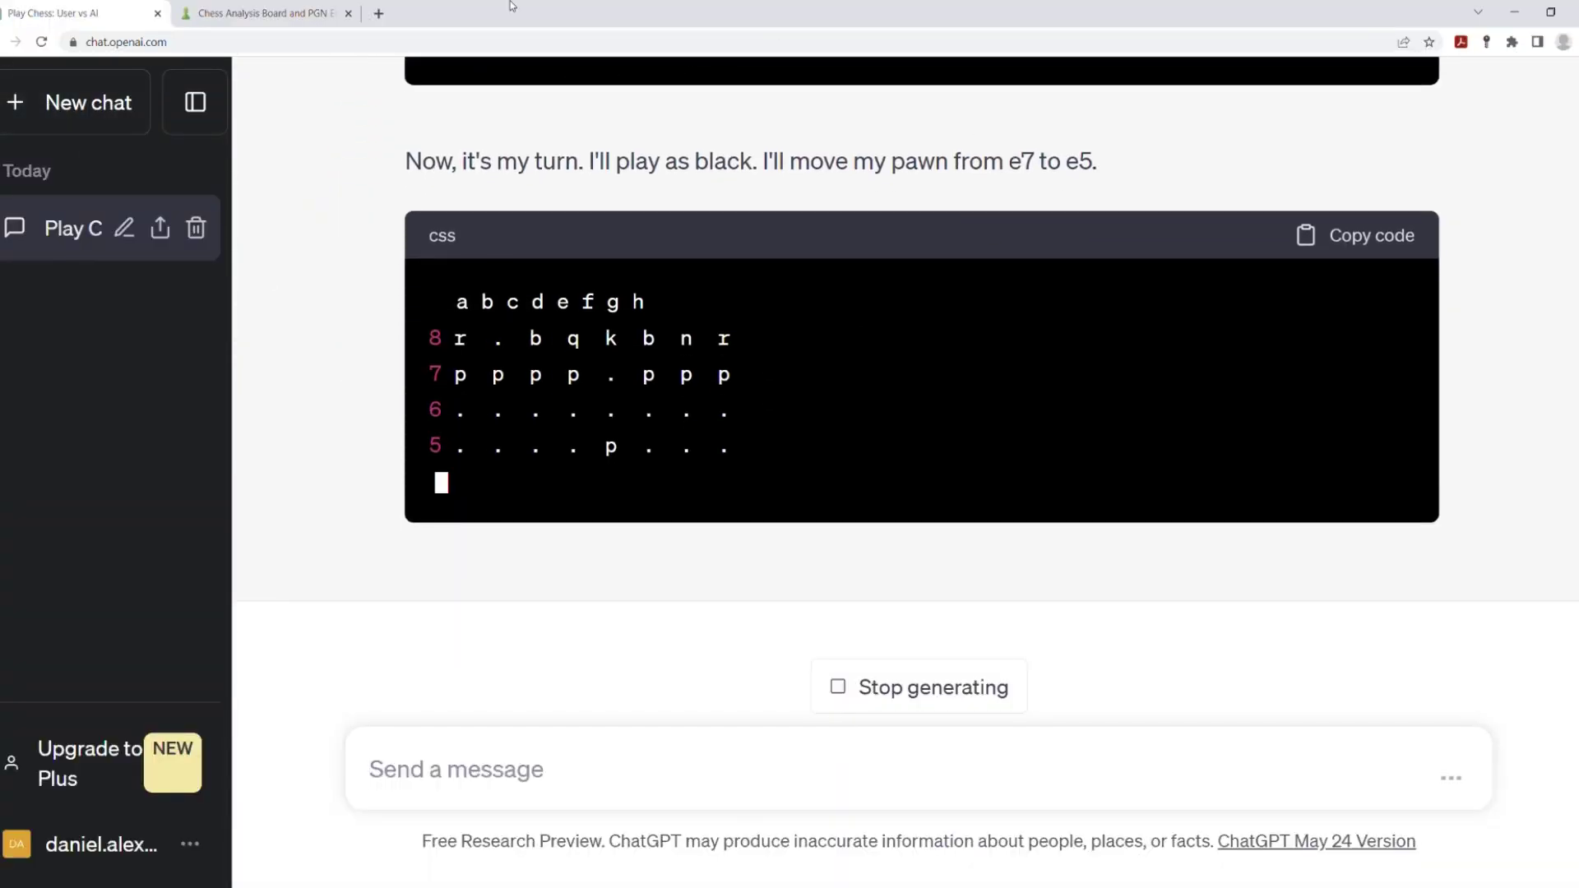
pyautogui.click(260, 12)
pyautogui.moveTo(481, 253); pyautogui.dragTo(481, 380)
pyautogui.click(74, 13)
pyautogui.write('N')
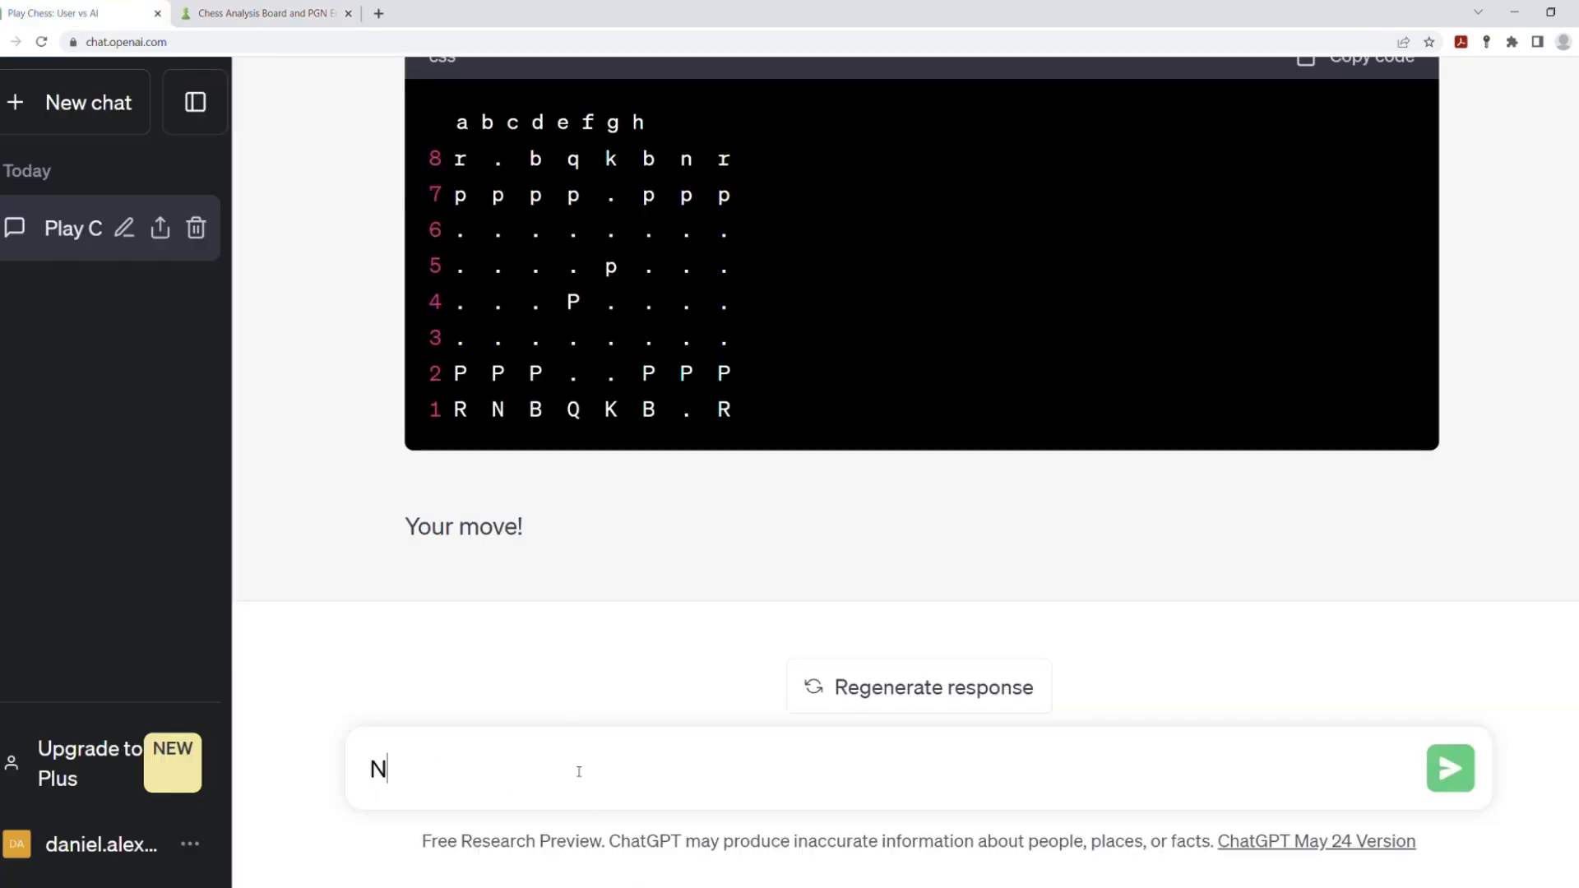
pyautogui.write('f3')
# - Send Nf3 to ChatGPT and move White's knight g1 to f3 on the board
pyautogui.press('Return')
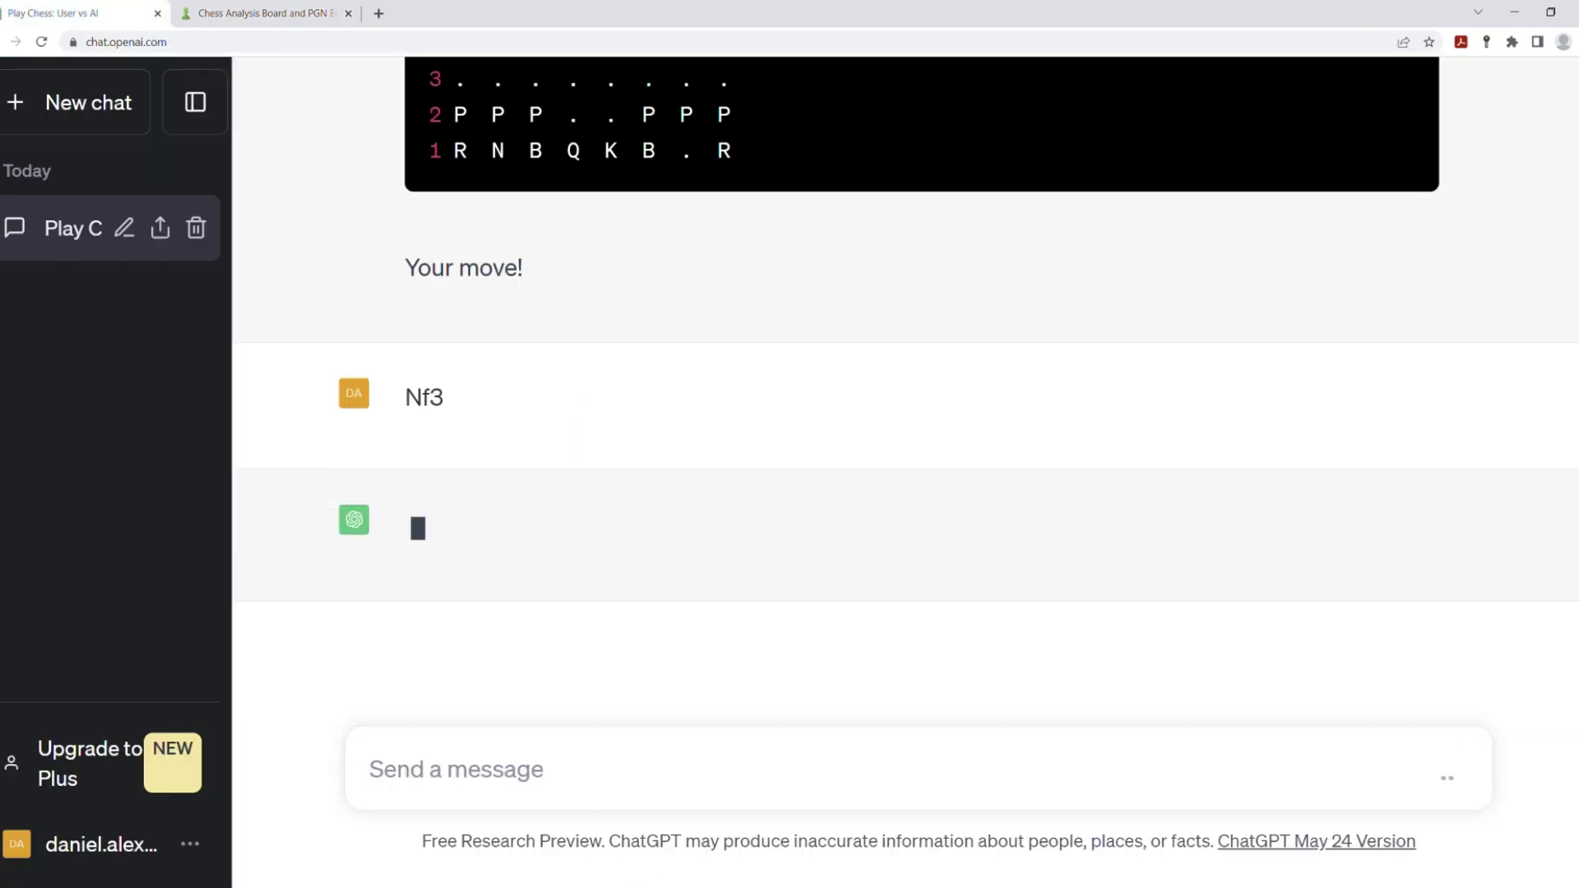
pyautogui.click(259, 13)
pyautogui.moveTo(608, 636); pyautogui.dragTo(544, 508)
pyautogui.click(74, 12)
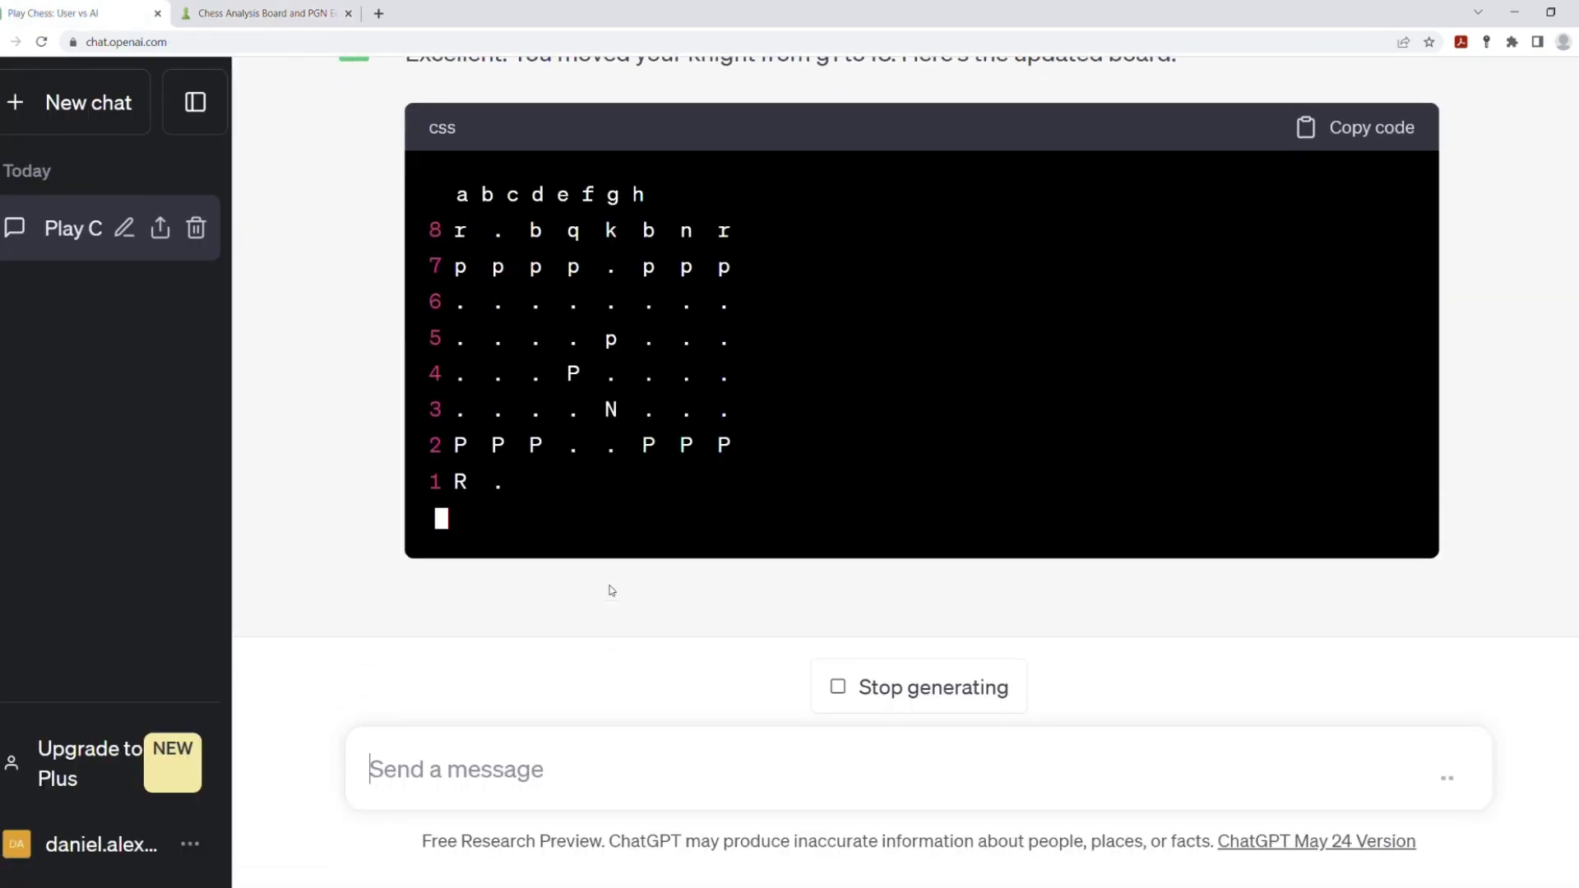
pyautogui.scroll(3, 617, 644)
pyautogui.scroll(-3, 577, 556)
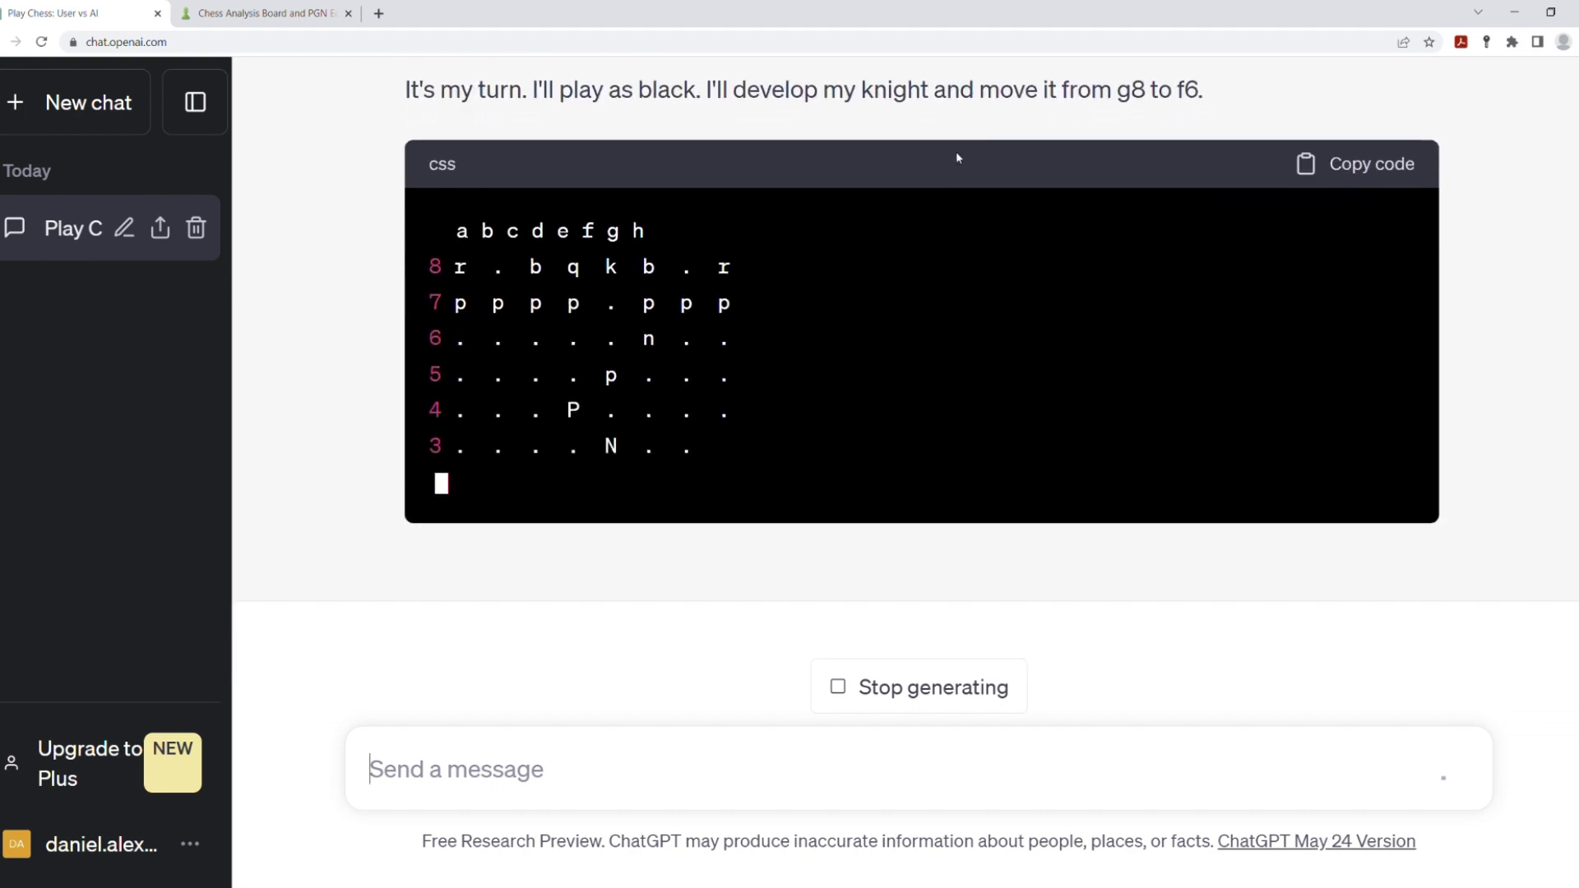
# - Mirror Black's knight g8-f6 on the analysis board
pyautogui.click(266, 13)
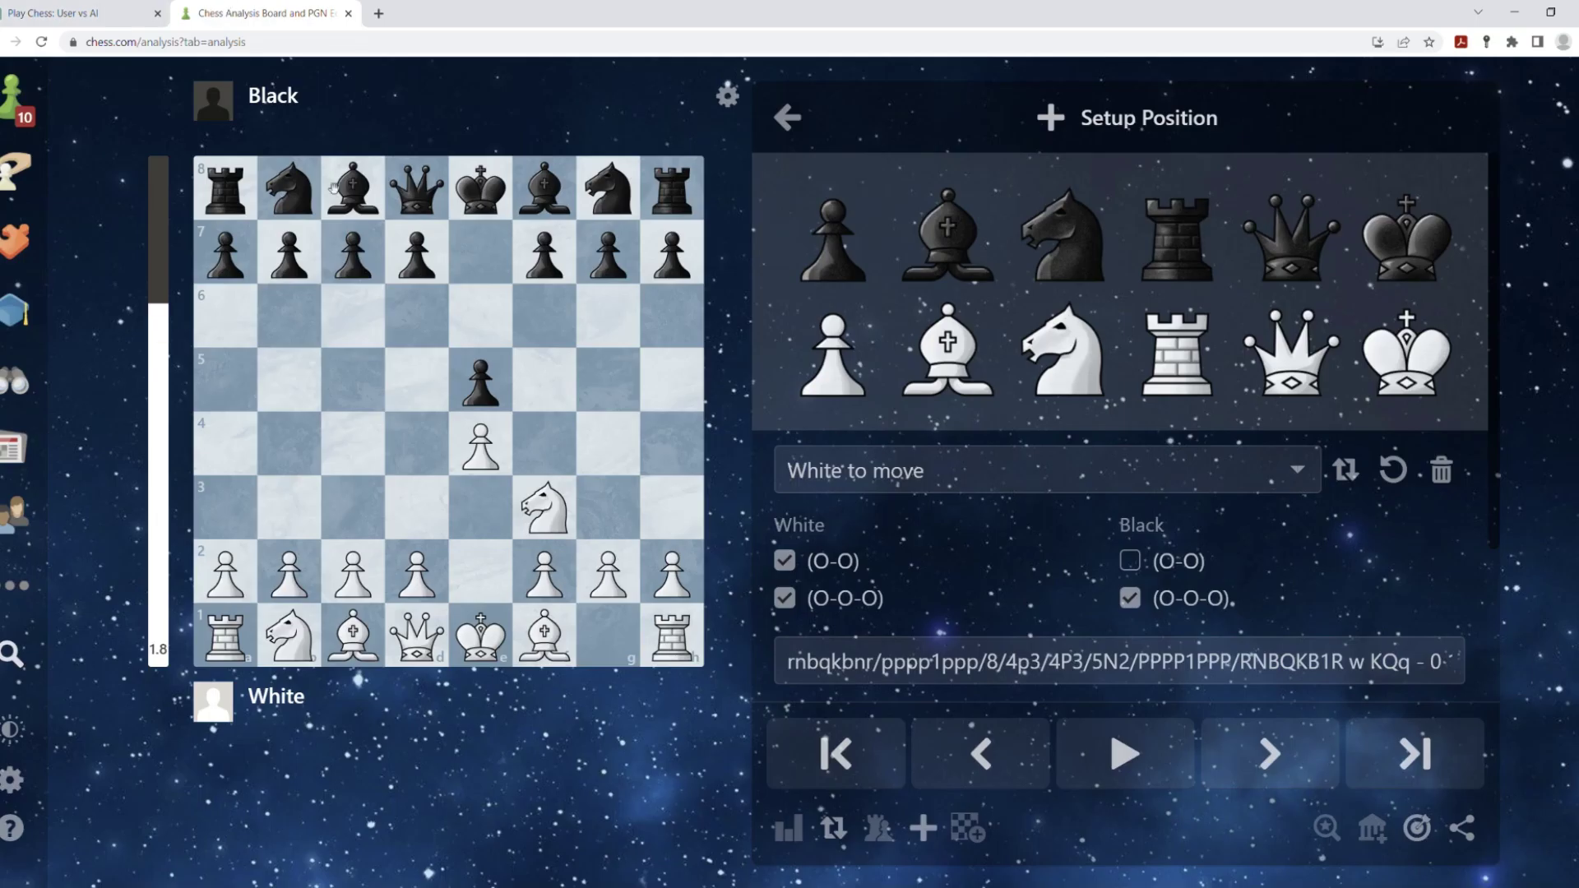
pyautogui.moveTo(551, 328); pyautogui.dragTo(546, 318)
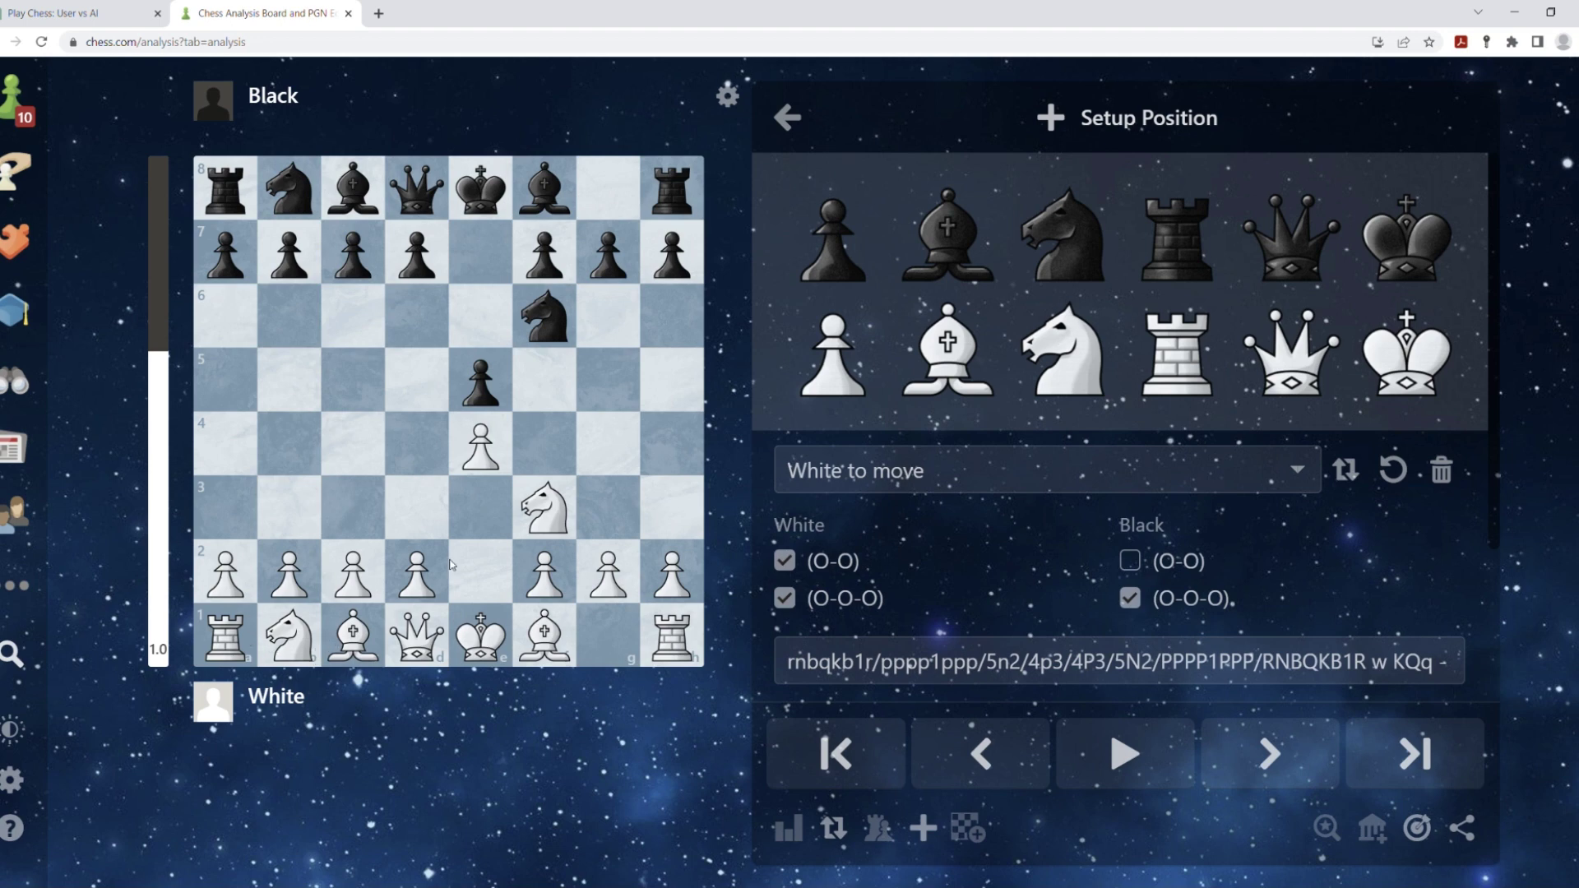
pyautogui.click(74, 13)
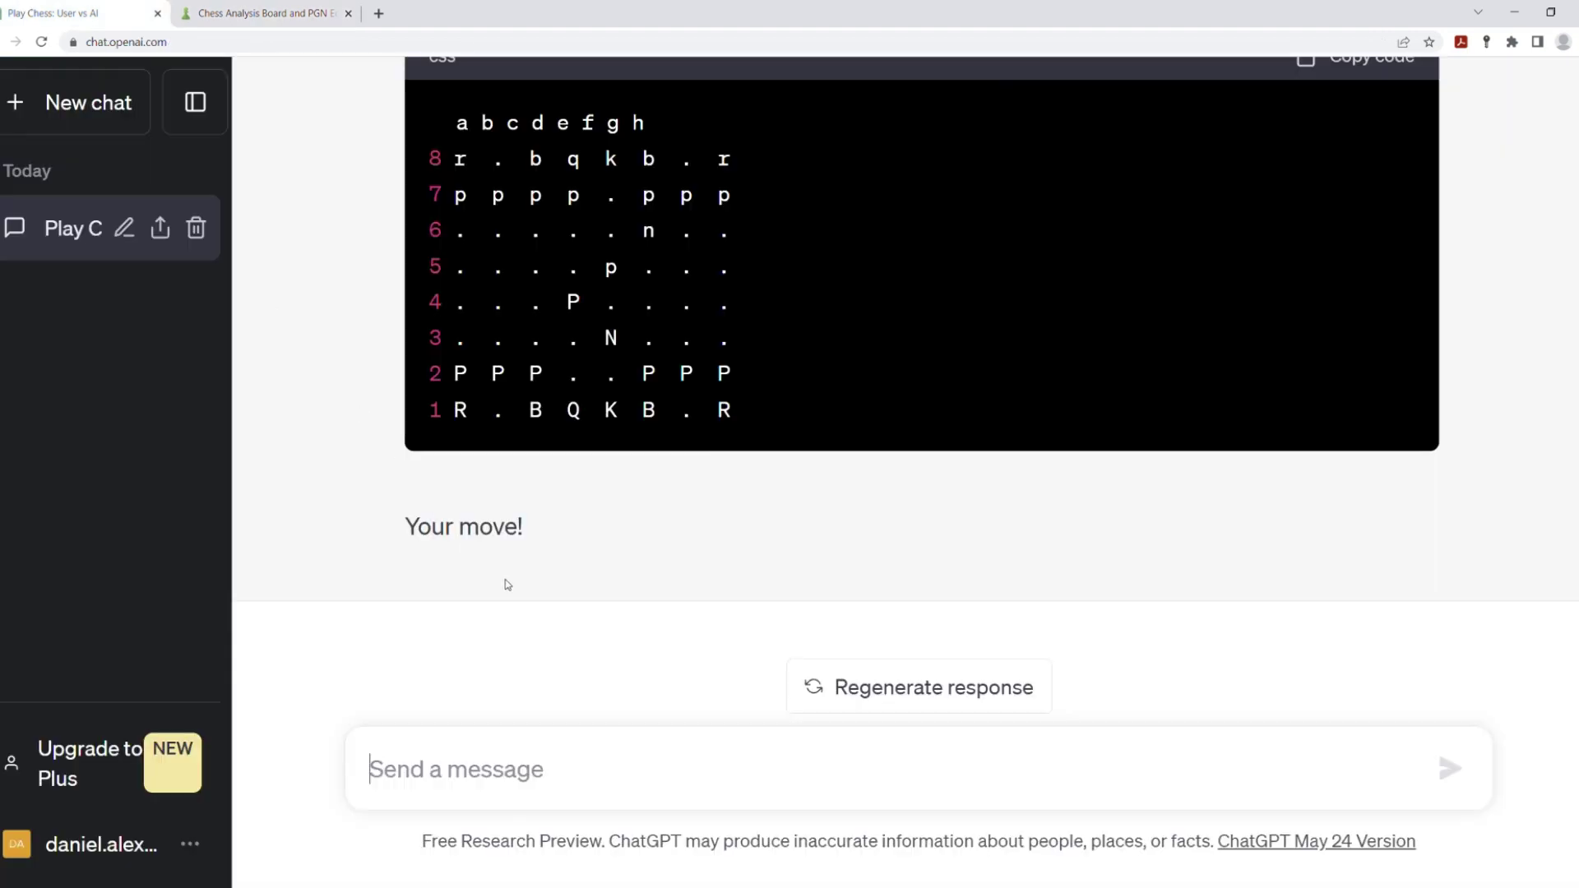
# - Send D3 to ChatGPT and move White's d2 pawn to d3 on the board
pyautogui.click(494, 790)
pyautogui.write('D')
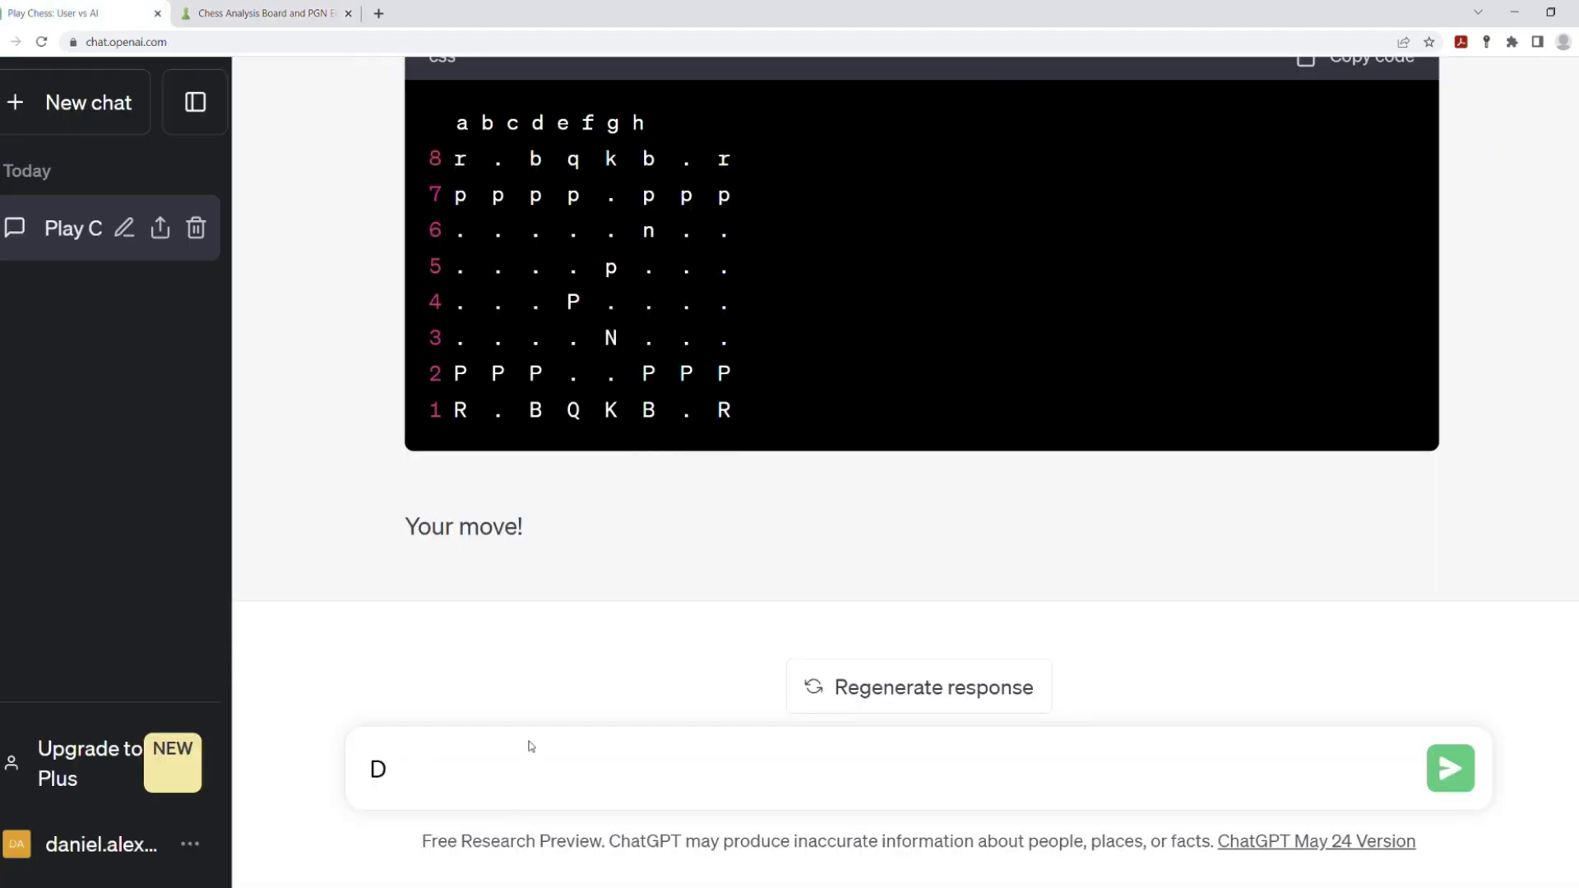
pyautogui.write('3')
pyautogui.press('Return')
pyautogui.click(262, 12)
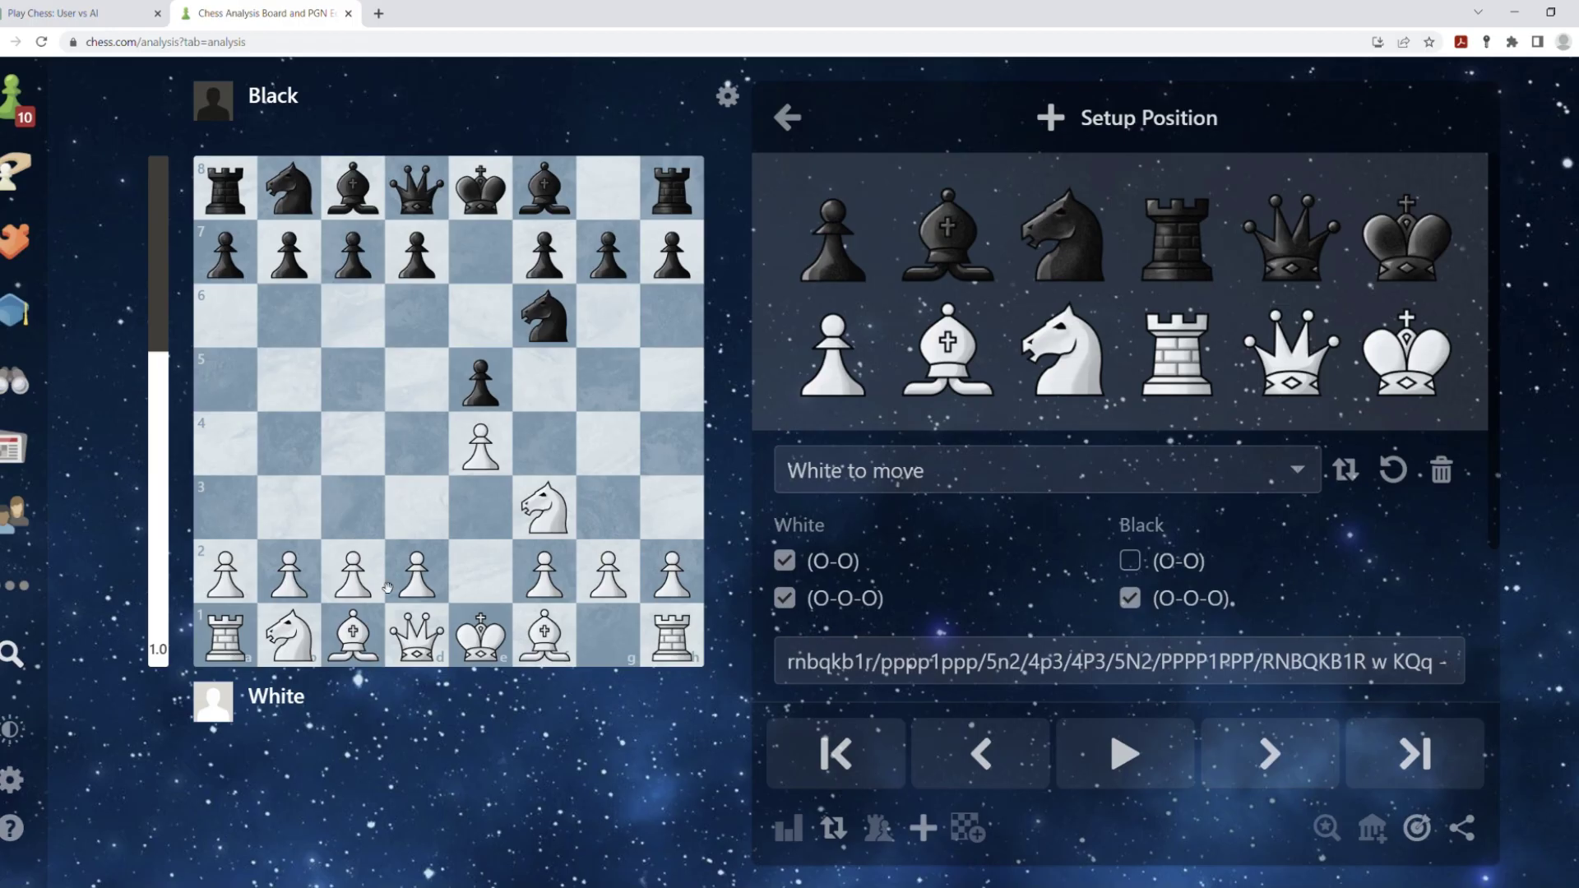
pyautogui.moveTo(414, 573)
pyautogui.mouseDown()
pyautogui.moveTo(416, 508)
pyautogui.moveTo(480, 470)
pyautogui.mouseUp()
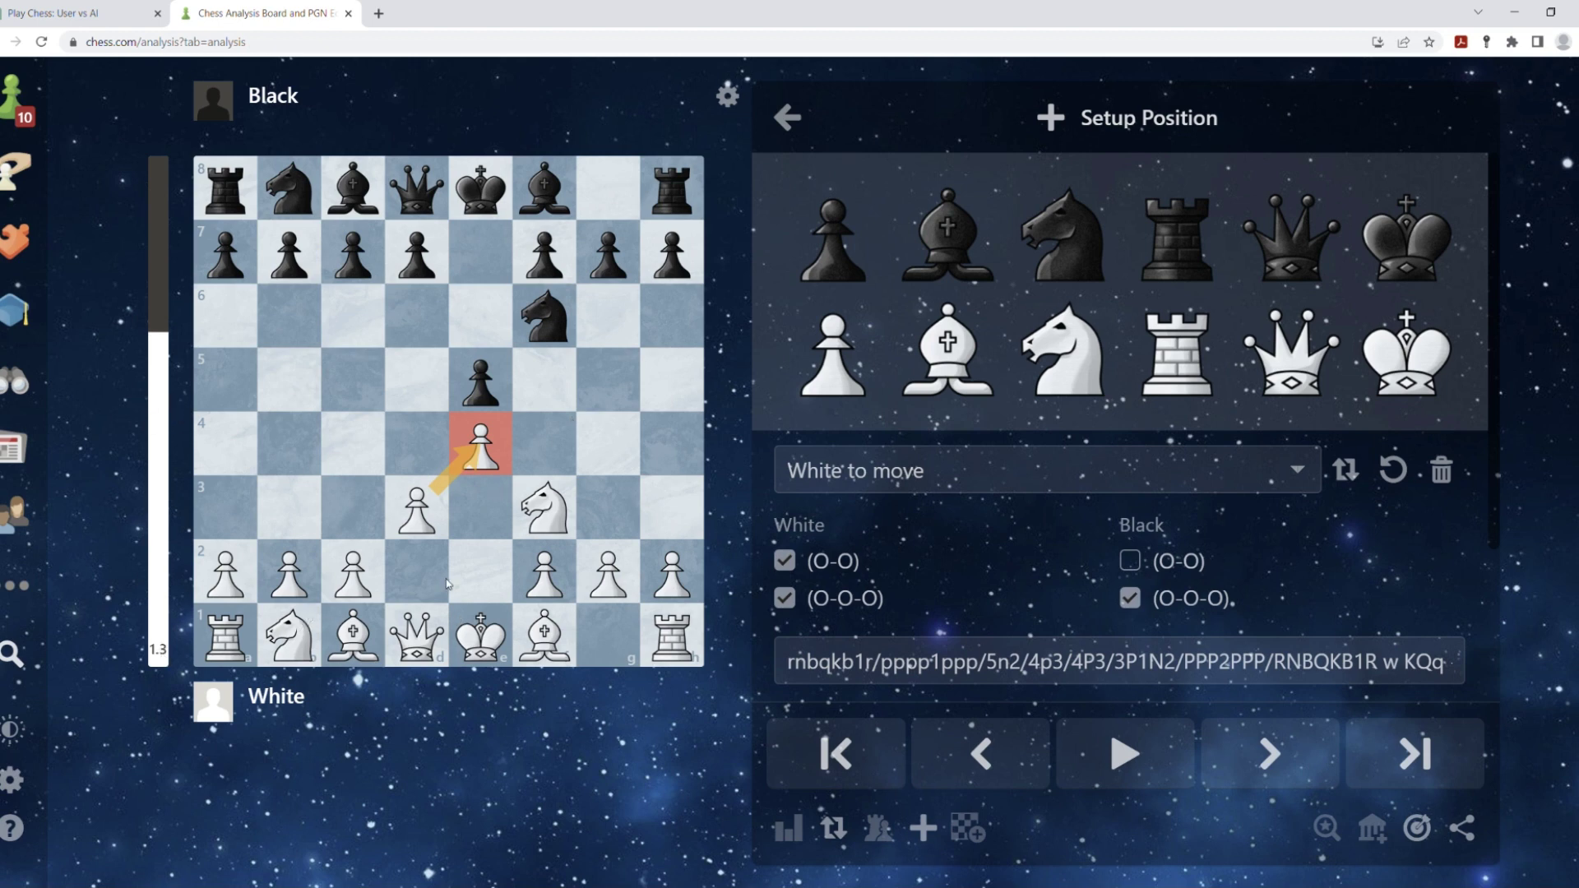
pyautogui.hotkey('ctrl', 'shift', 'Tab')
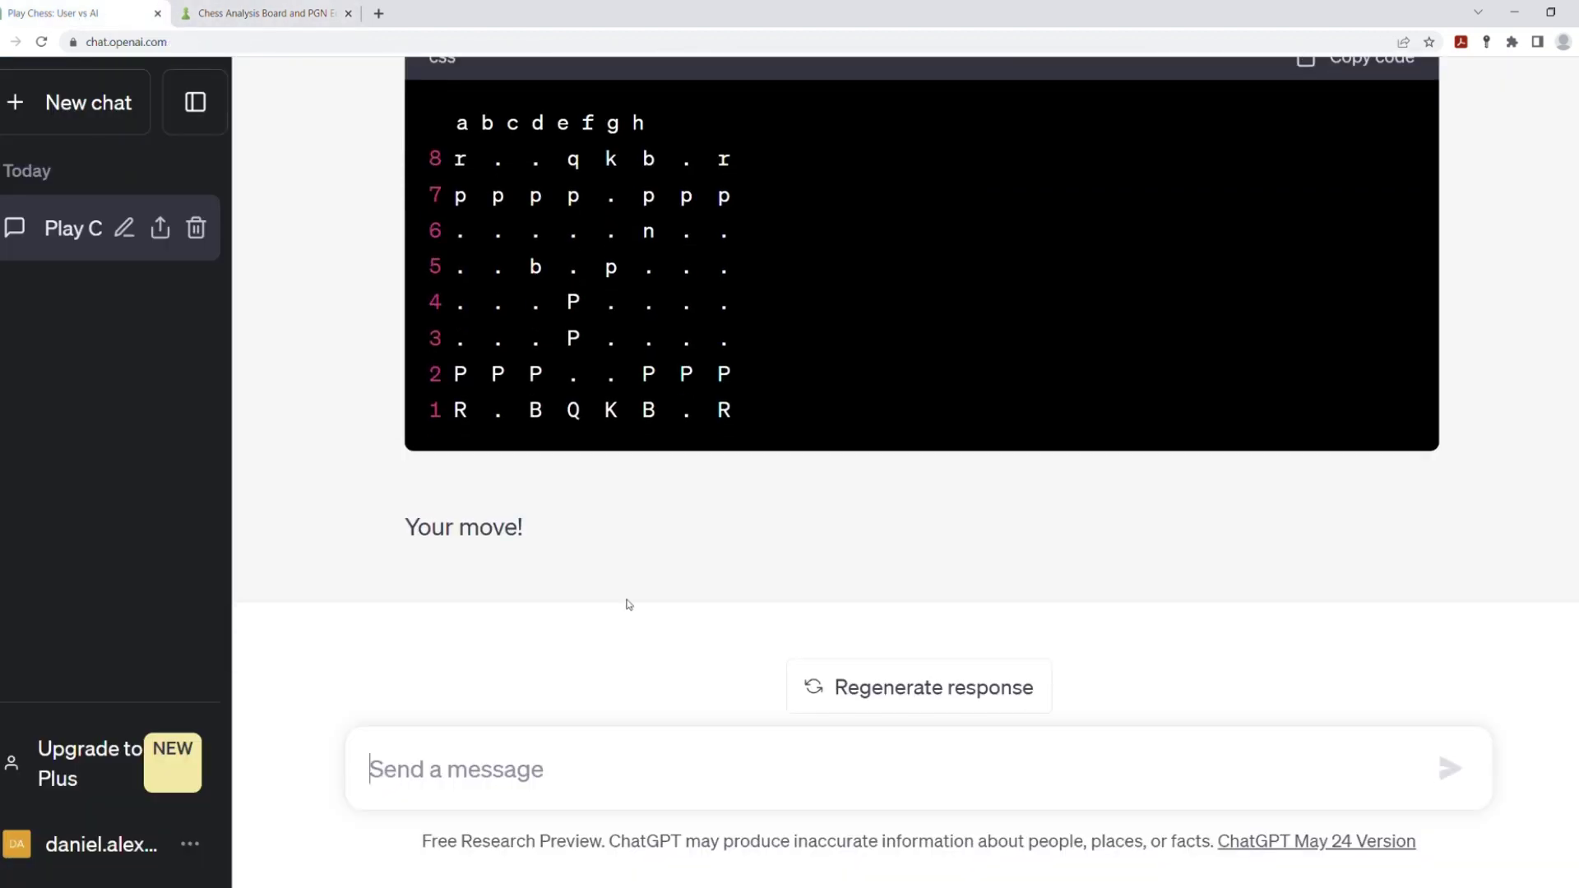
pyautogui.scroll(5, 645, 567)
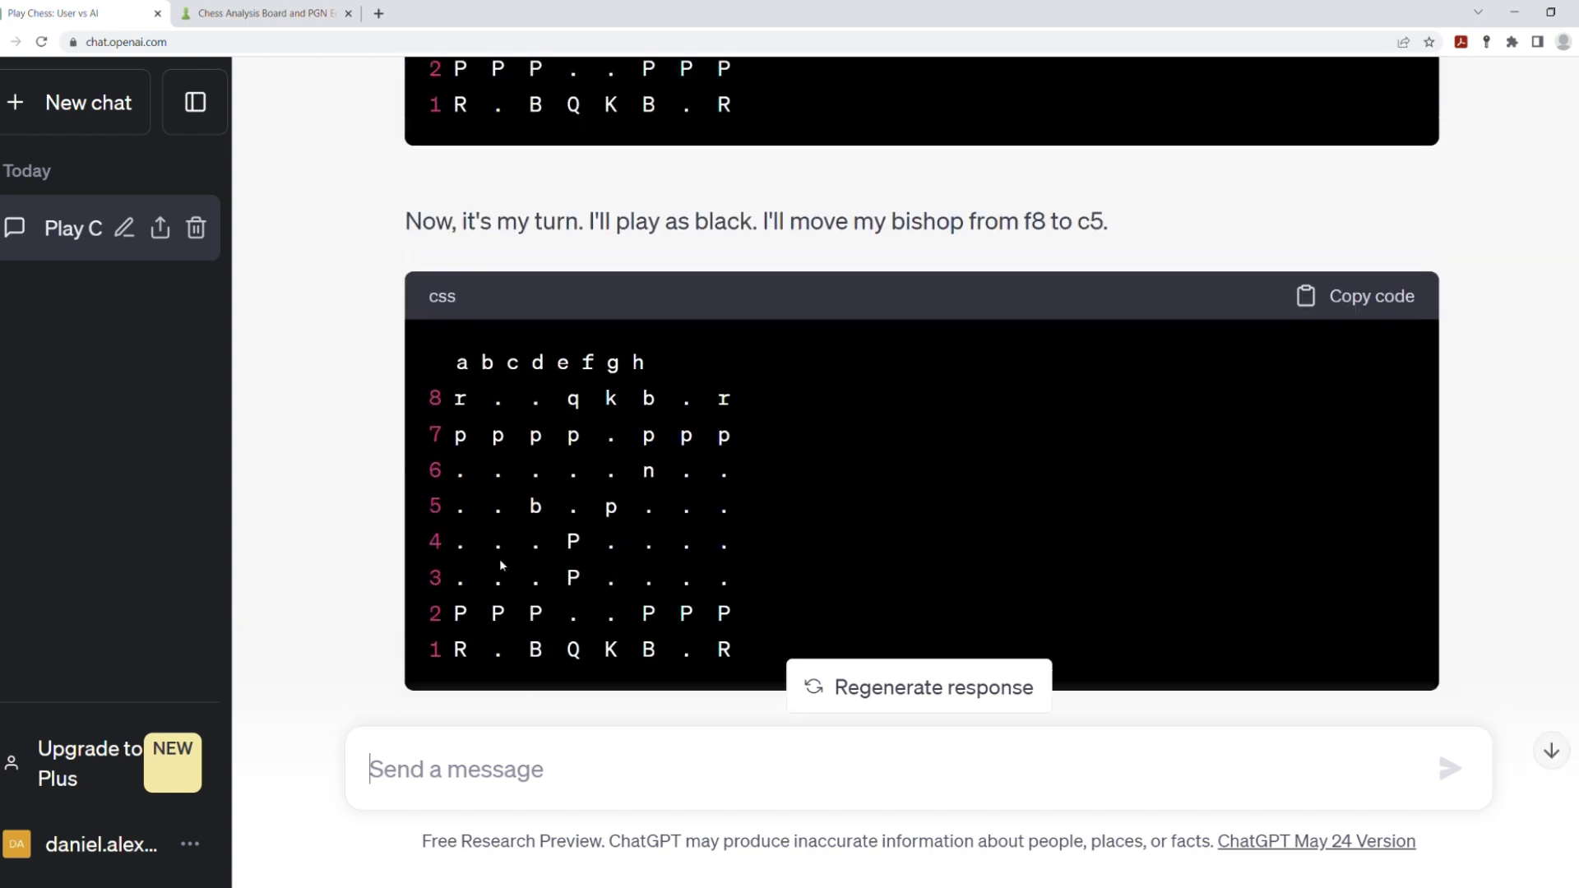
pyautogui.scroll(-5, 815, 460)
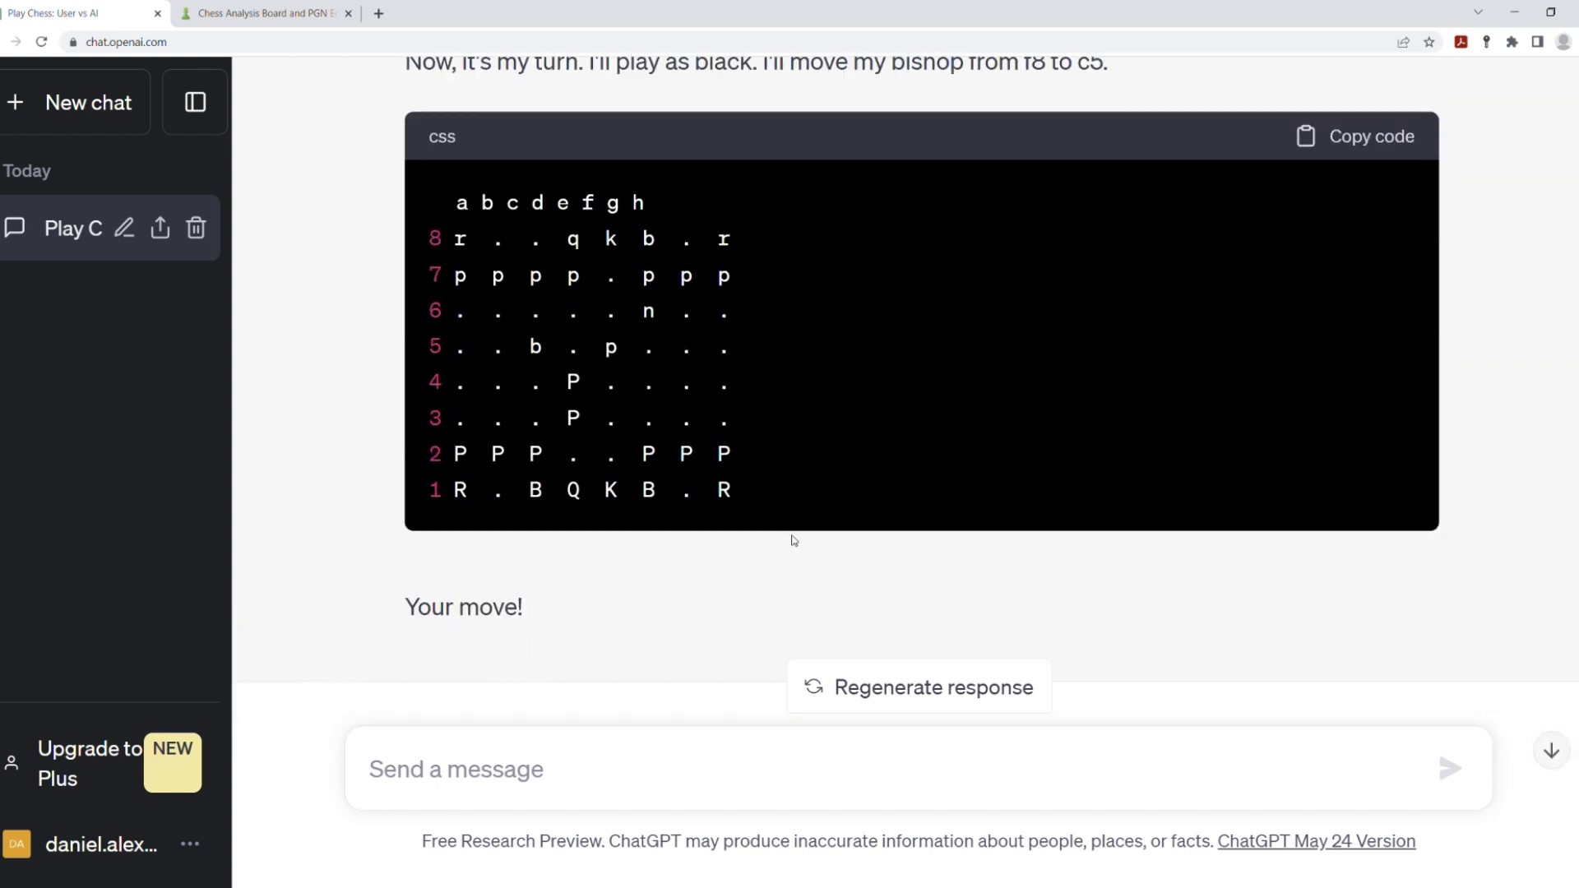
pyautogui.hotkey('ctrl', 'Tab')
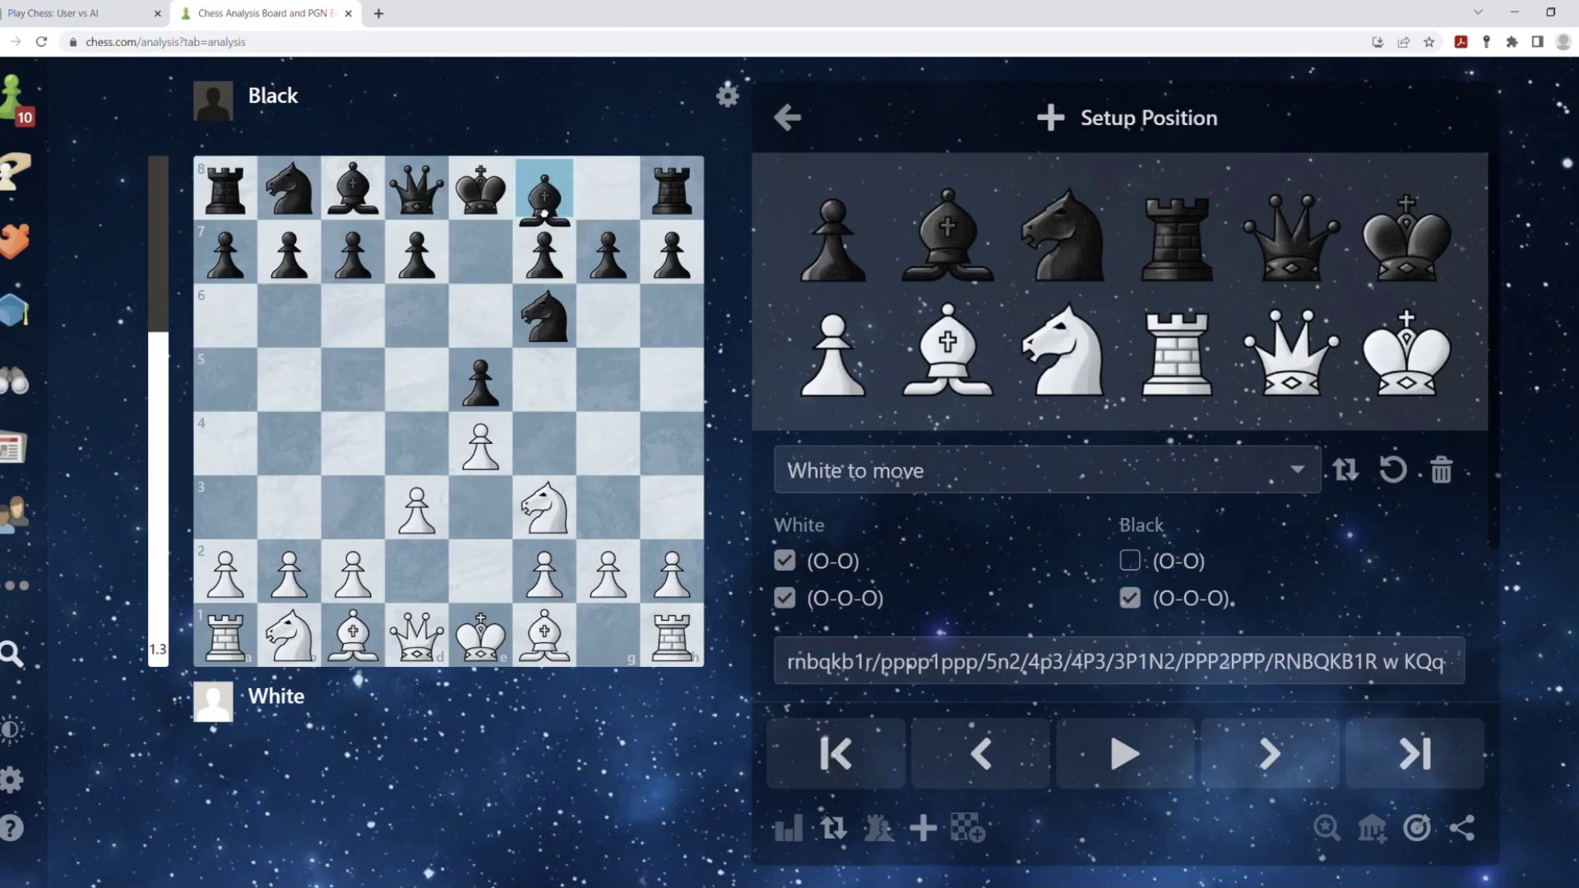
# - Mirror Black's bishop f8-c5, then move White's bishop c1 to g5 on the board
pyautogui.moveTo(546, 189); pyautogui.dragTo(352, 377)
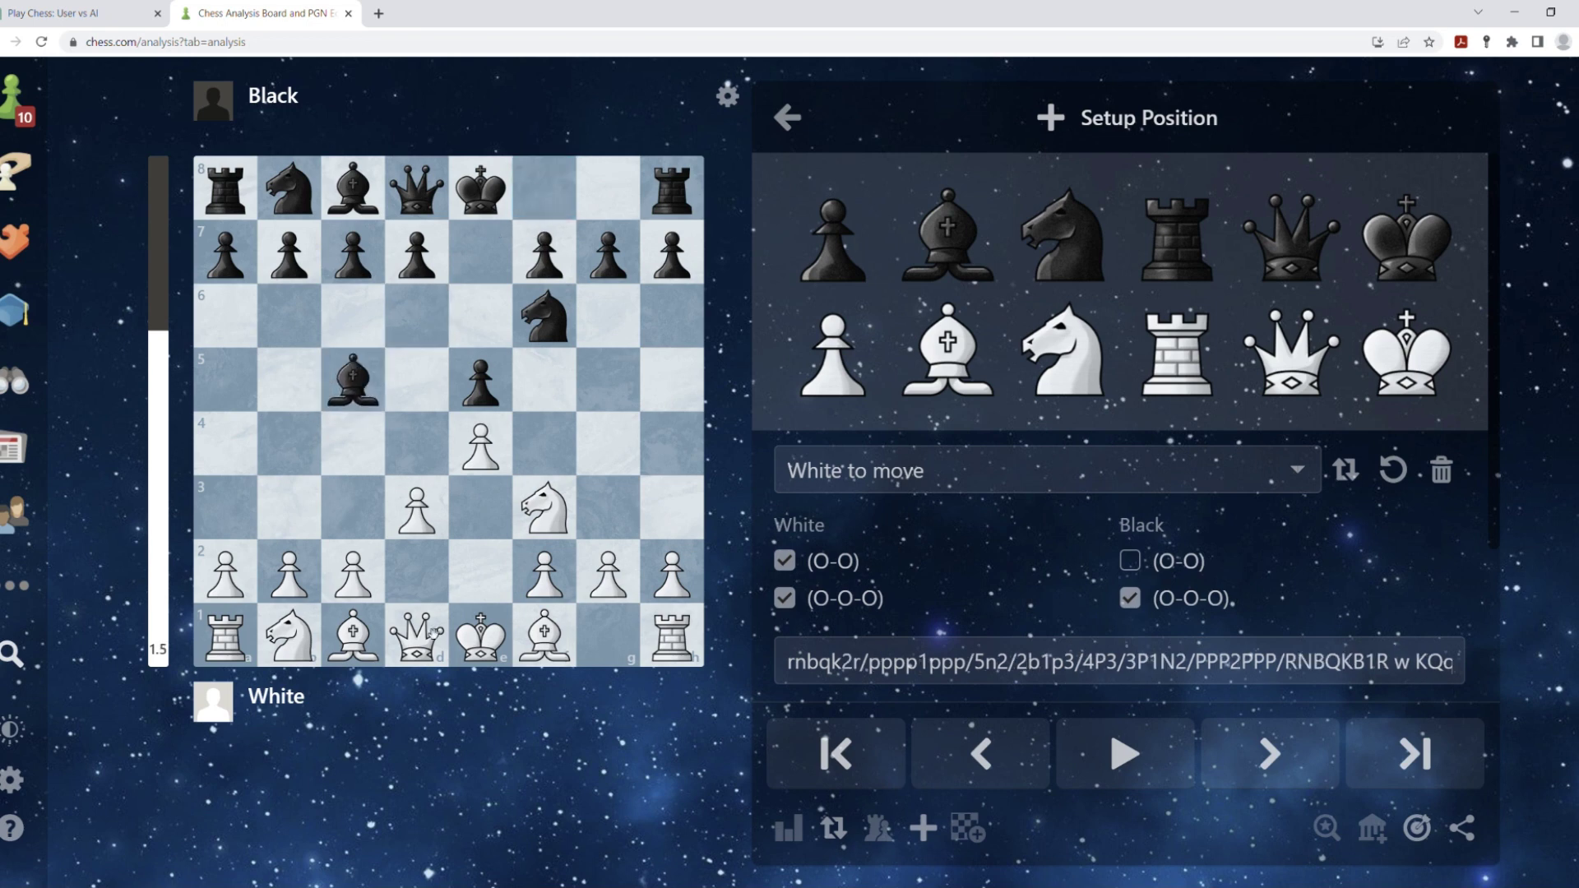
pyautogui.click(358, 642)
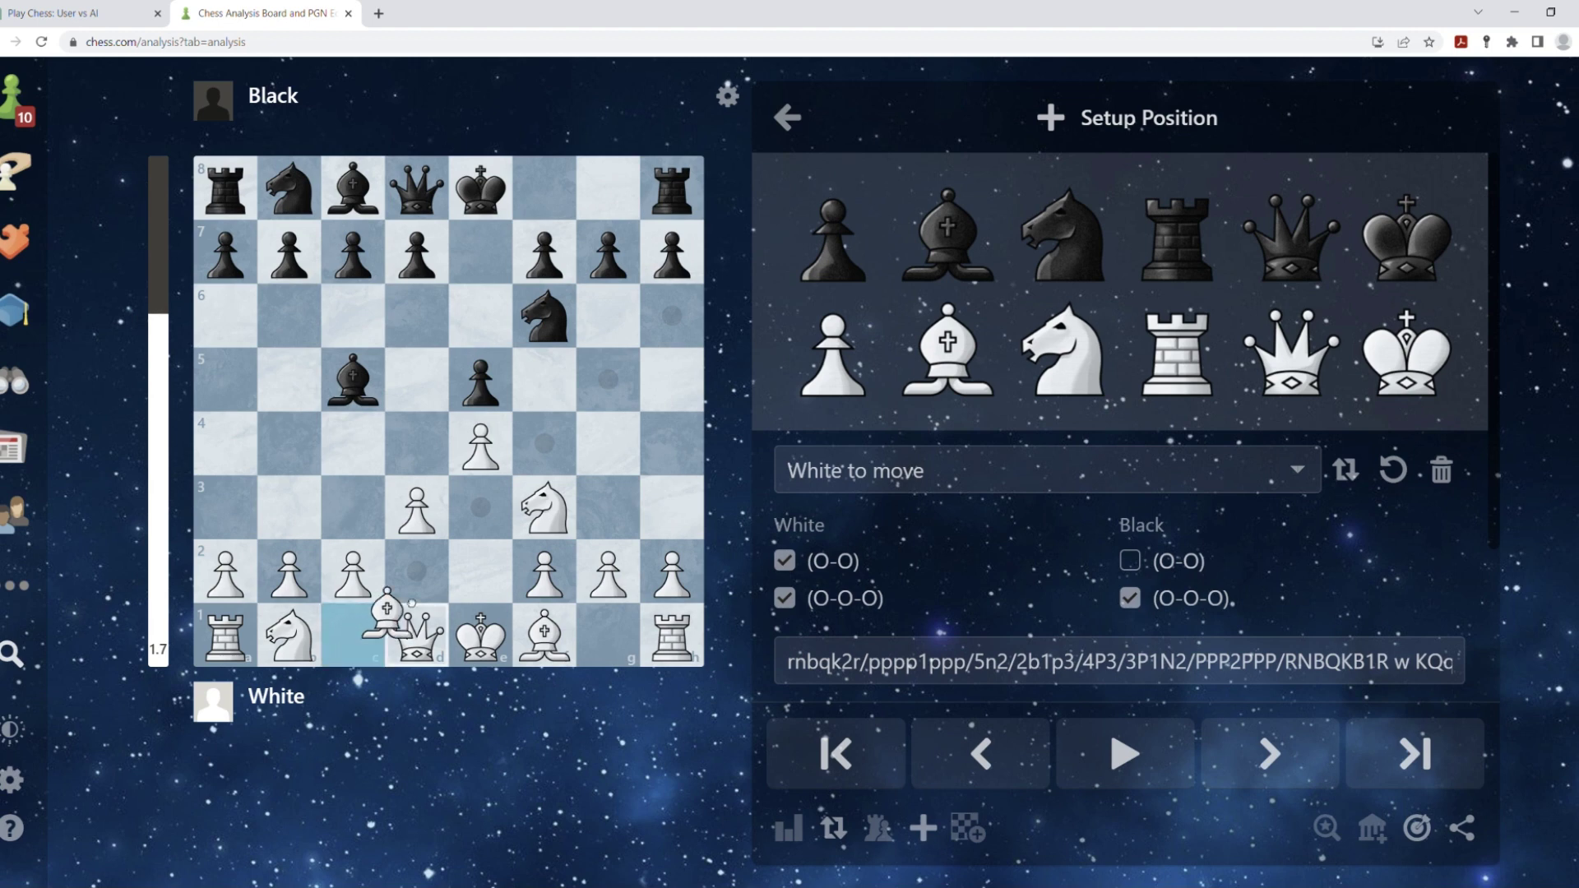
pyautogui.moveTo(358, 641); pyautogui.dragTo(609, 378)
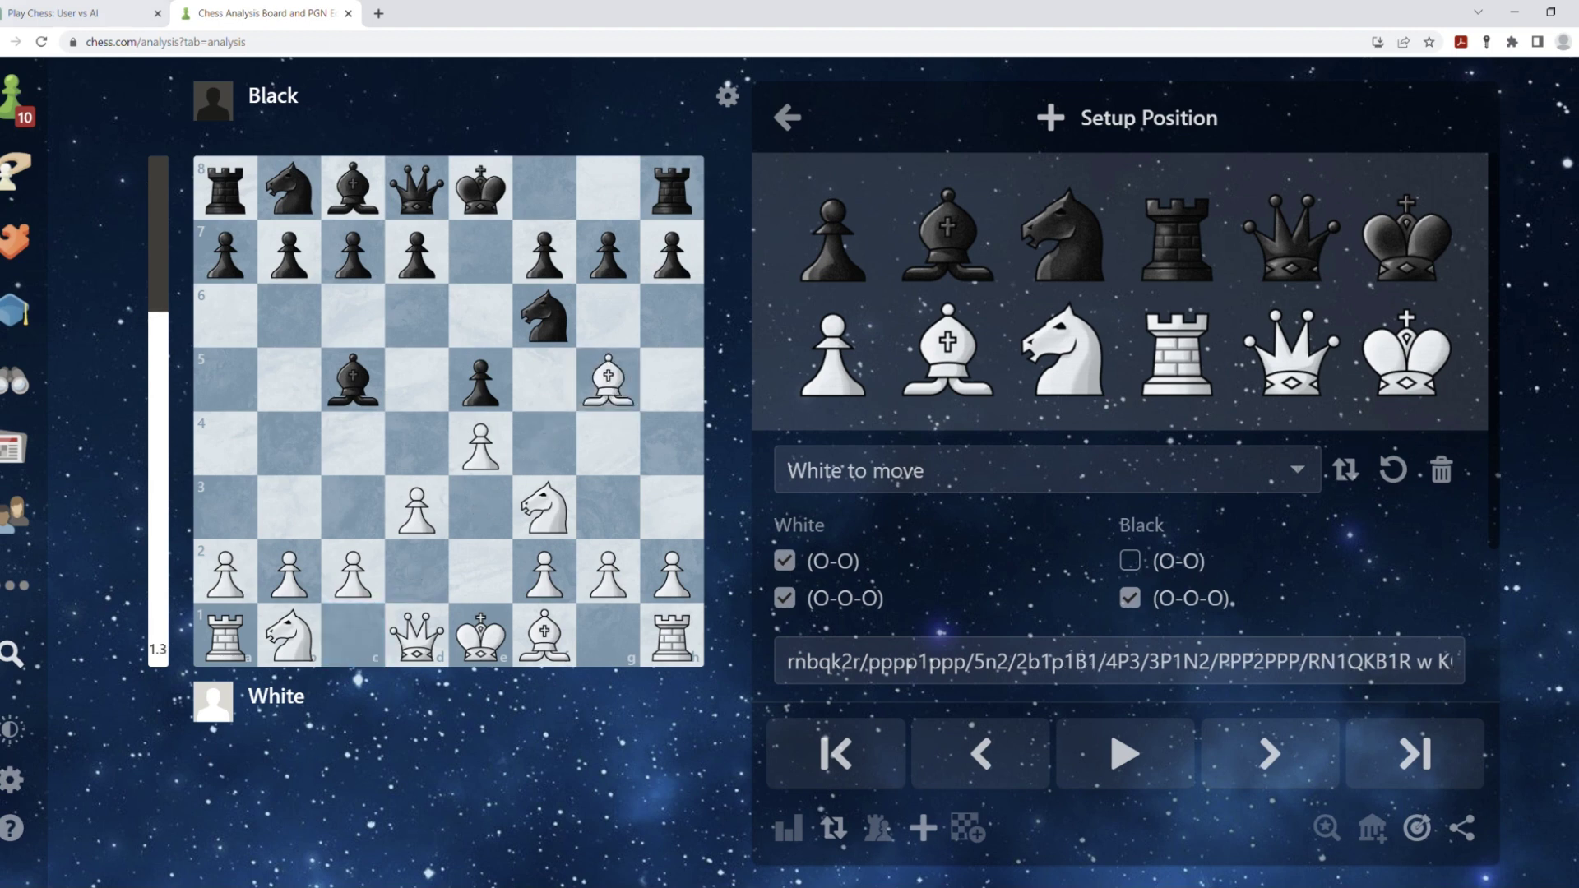
# - Send BG5 to ChatGPT and review its kingside castling reply
pyautogui.click(74, 14)
pyautogui.click(532, 767)
pyautogui.write('Bg')
pyautogui.press('BackSpace')
pyautogui.write('G5')
pyautogui.press('Return')
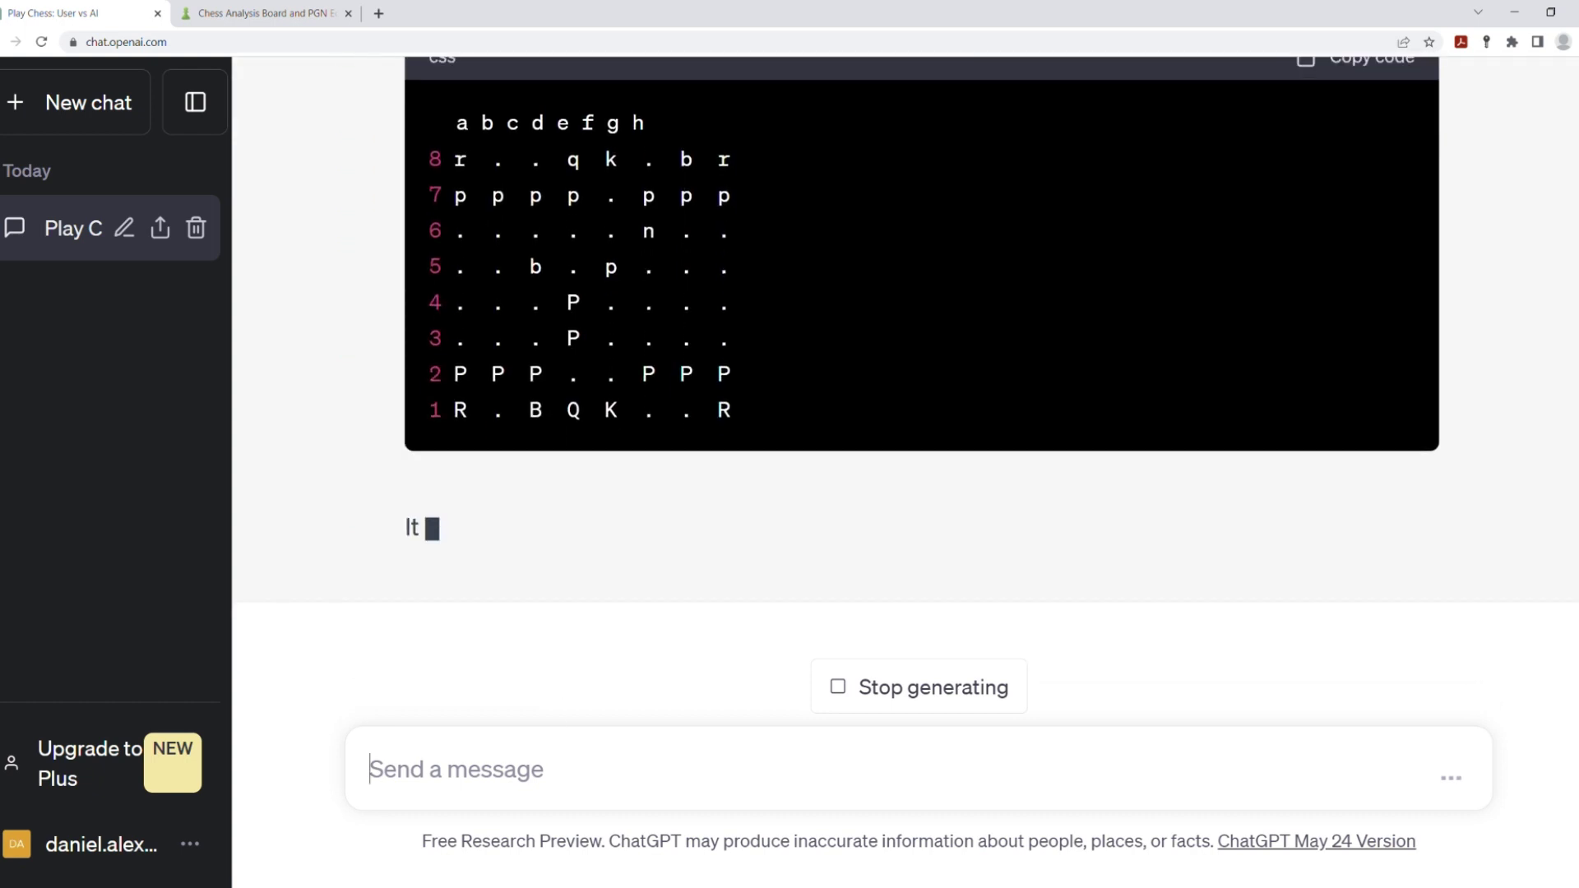
pyautogui.moveTo(447, 123)
pyautogui.mouseDown()
pyautogui.moveTo(529, 160)
pyautogui.moveTo(730, 116)
pyautogui.mouseUp()
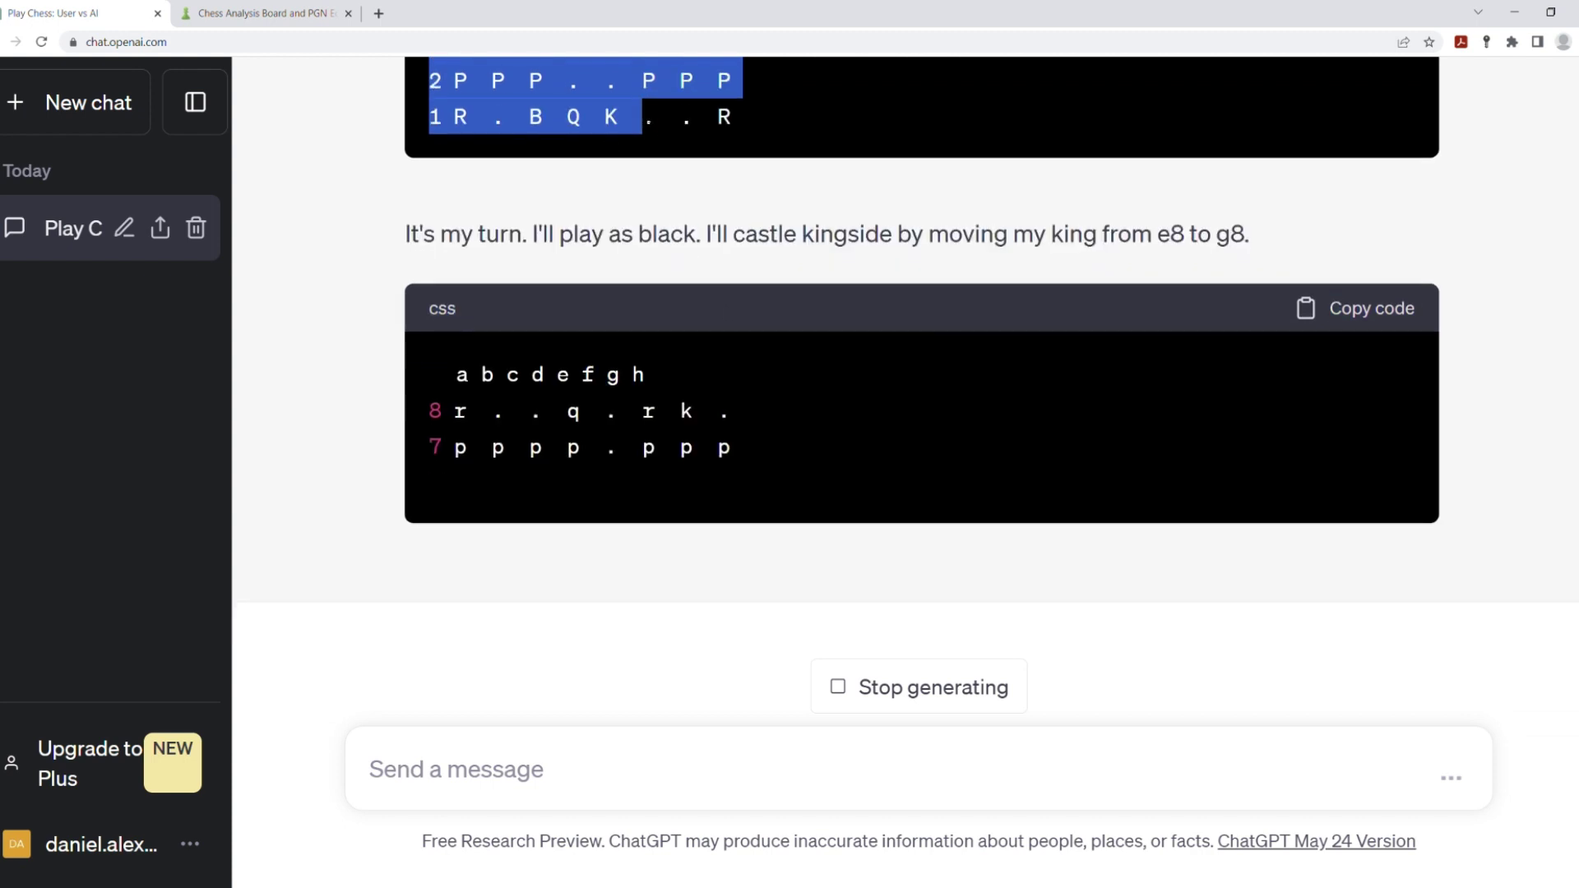
pyautogui.click(731, 116)
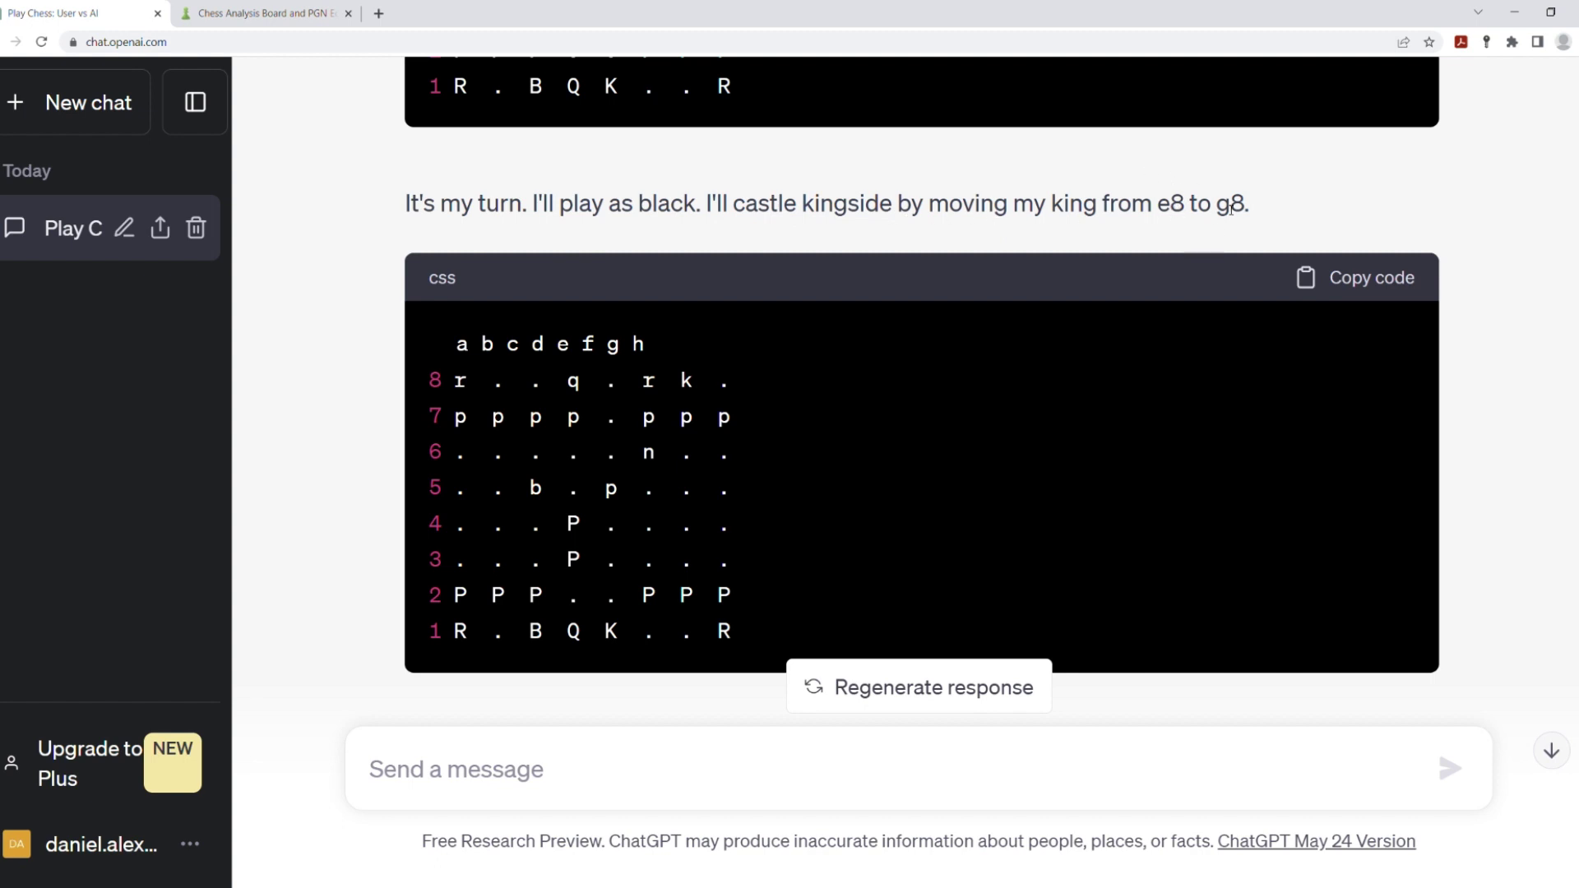
# - Mirror Black's castling to g8, send NC3, and move White's knight b1 to c3
pyautogui.click(267, 12)
pyautogui.moveTo(482, 187)
pyautogui.mouseDown()
pyautogui.moveTo(608, 188)
pyautogui.moveTo(544, 187)
pyautogui.mouseUp()
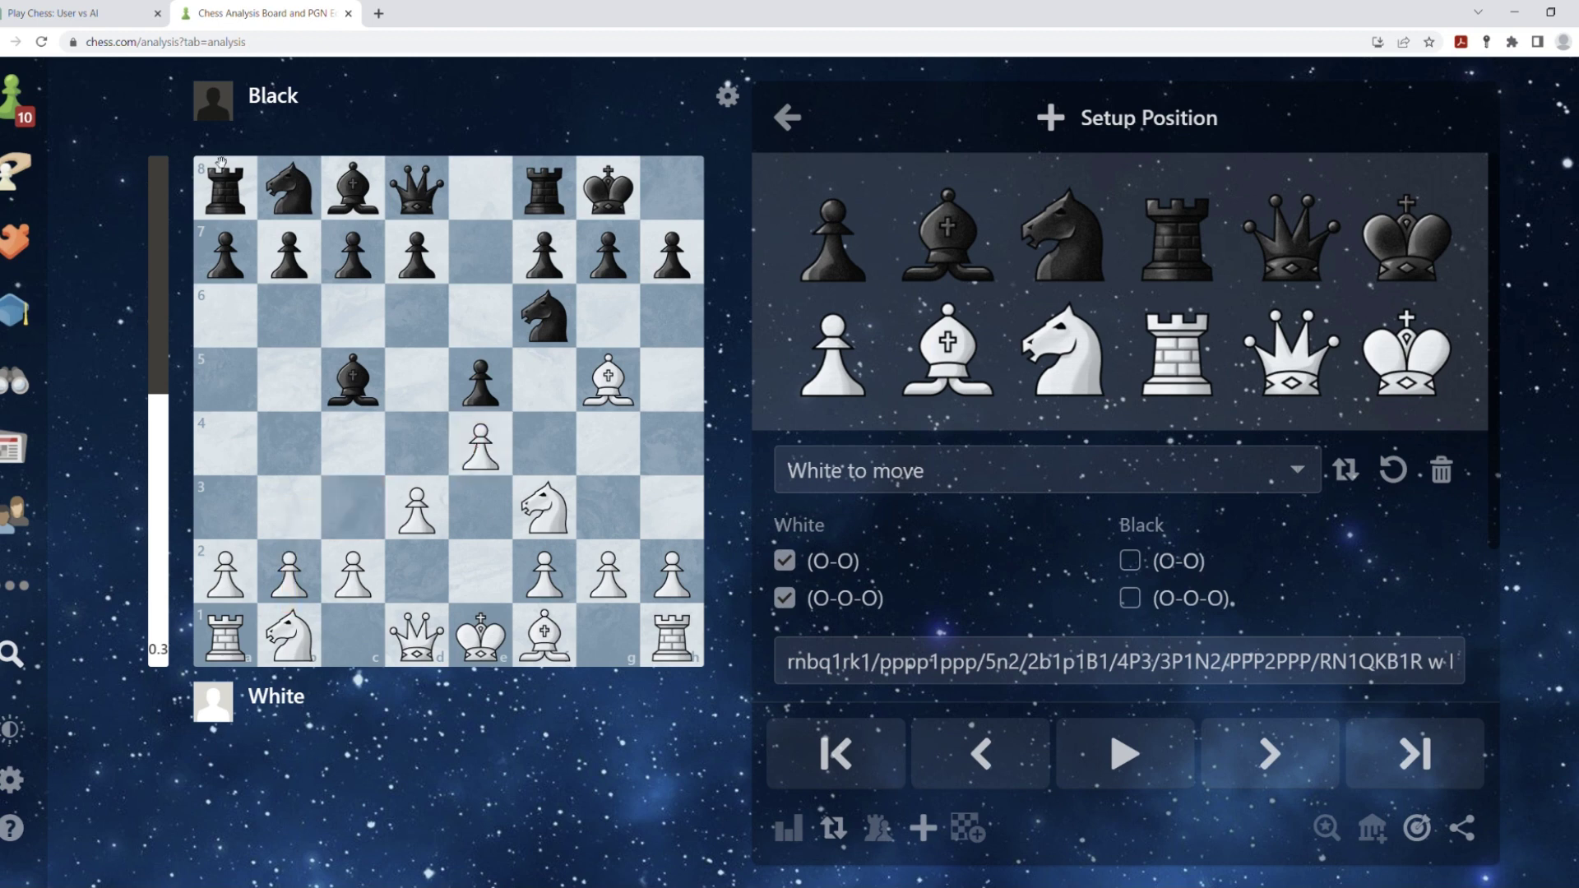
pyautogui.click(74, 14)
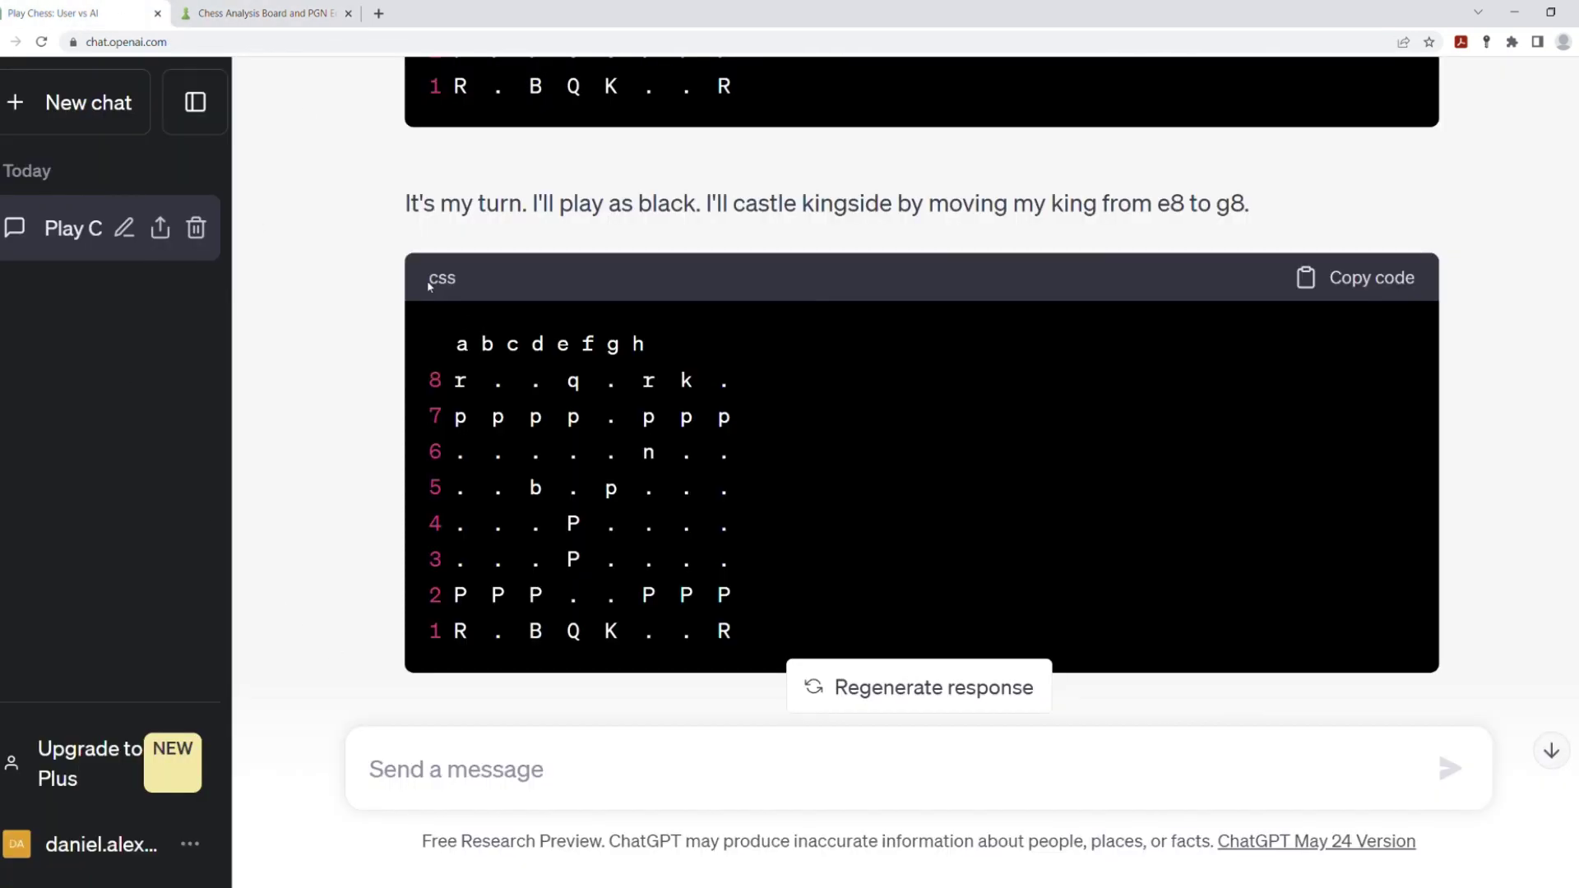
pyautogui.write('N')
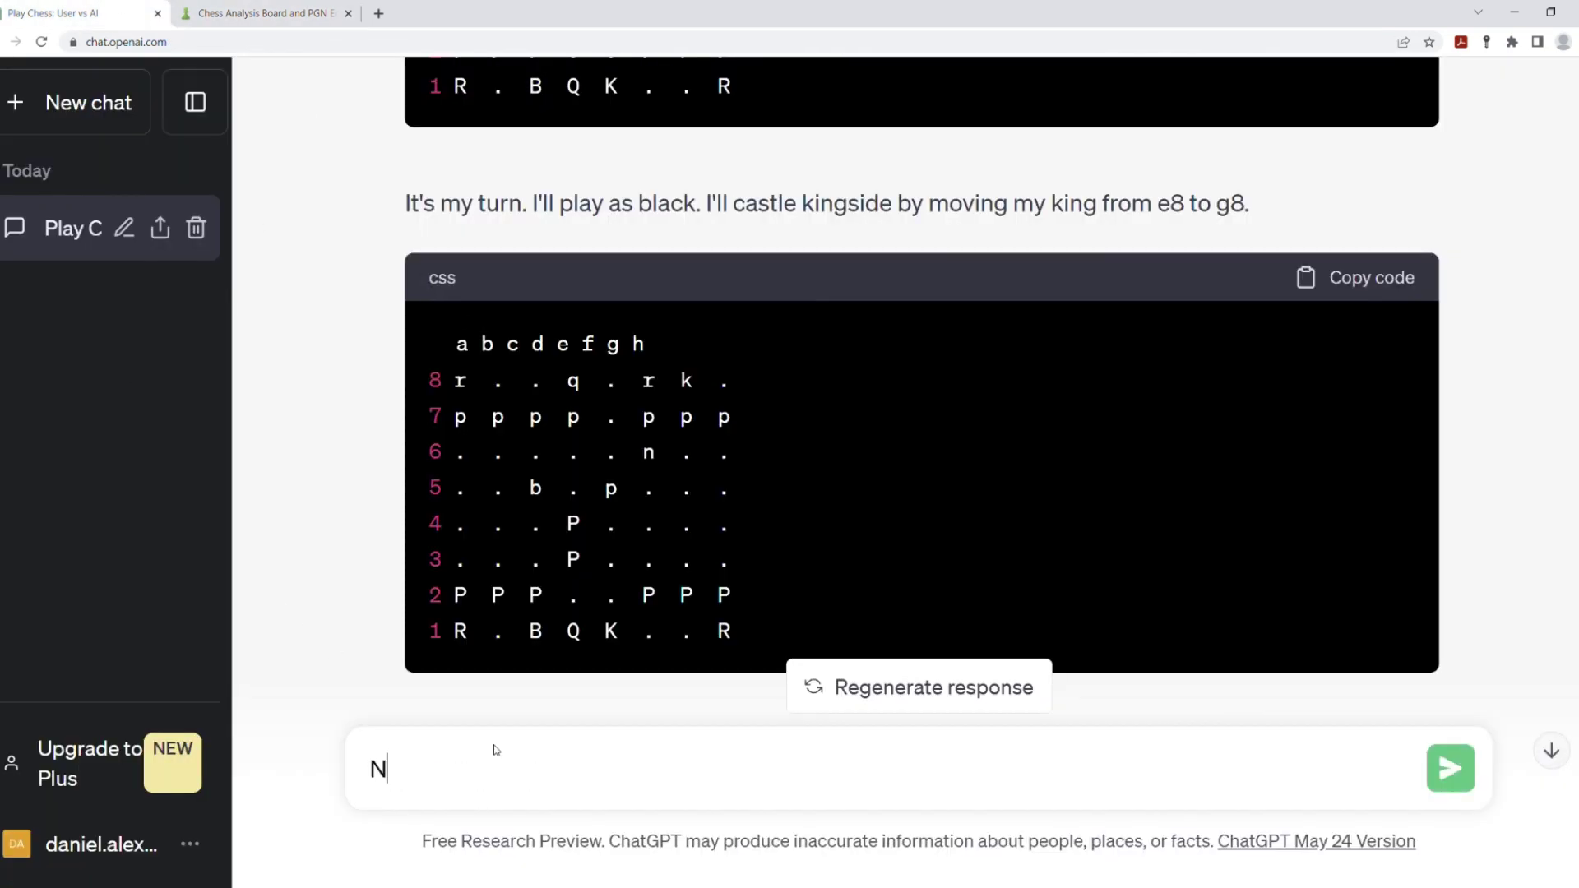
pyautogui.write('C')
pyautogui.write('3')
pyautogui.press('Return')
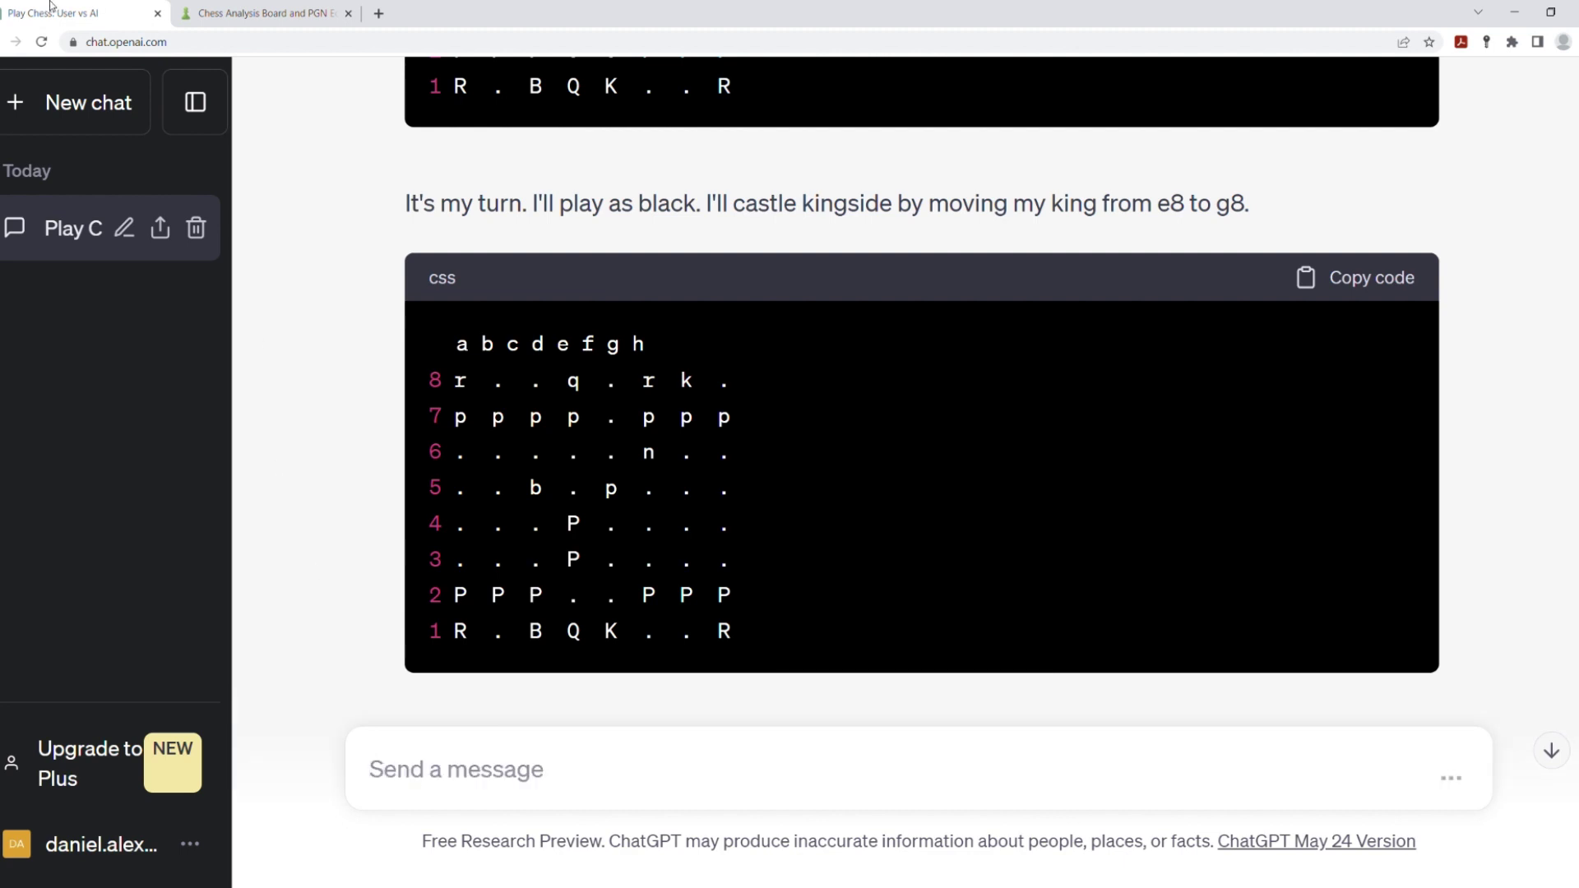
pyautogui.click(266, 13)
pyautogui.moveTo(297, 641)
pyautogui.mouseDown()
pyautogui.moveTo(354, 444)
pyautogui.moveTo(354, 507)
pyautogui.mouseUp()
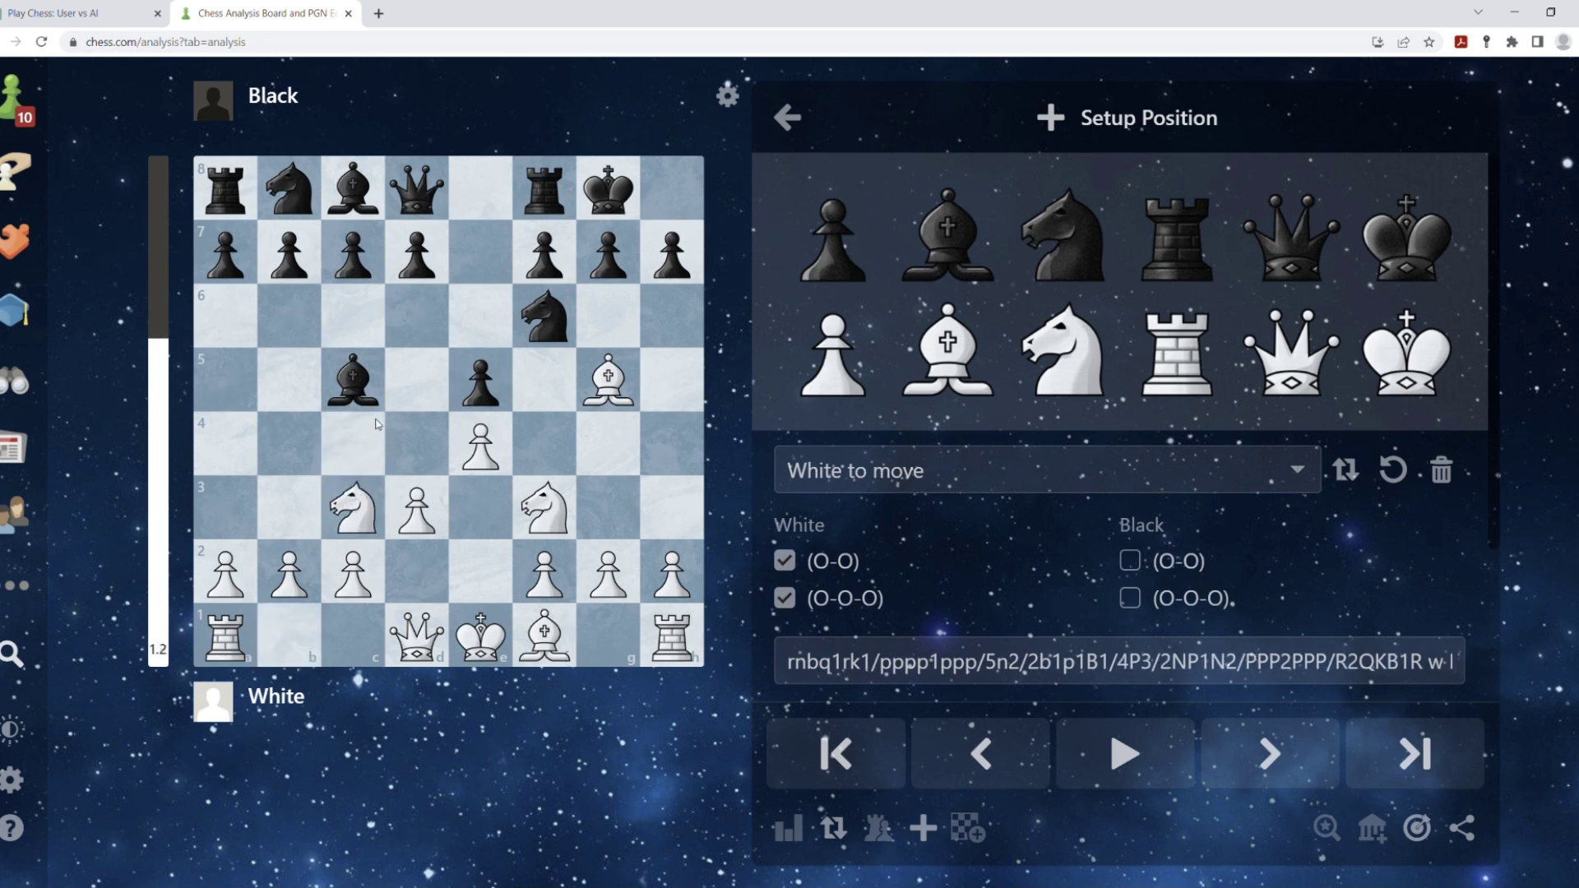
# - Check ChatGPT's reply, move Black's b8 knight, and restore the black pawn on d7
pyautogui.click(75, 13)
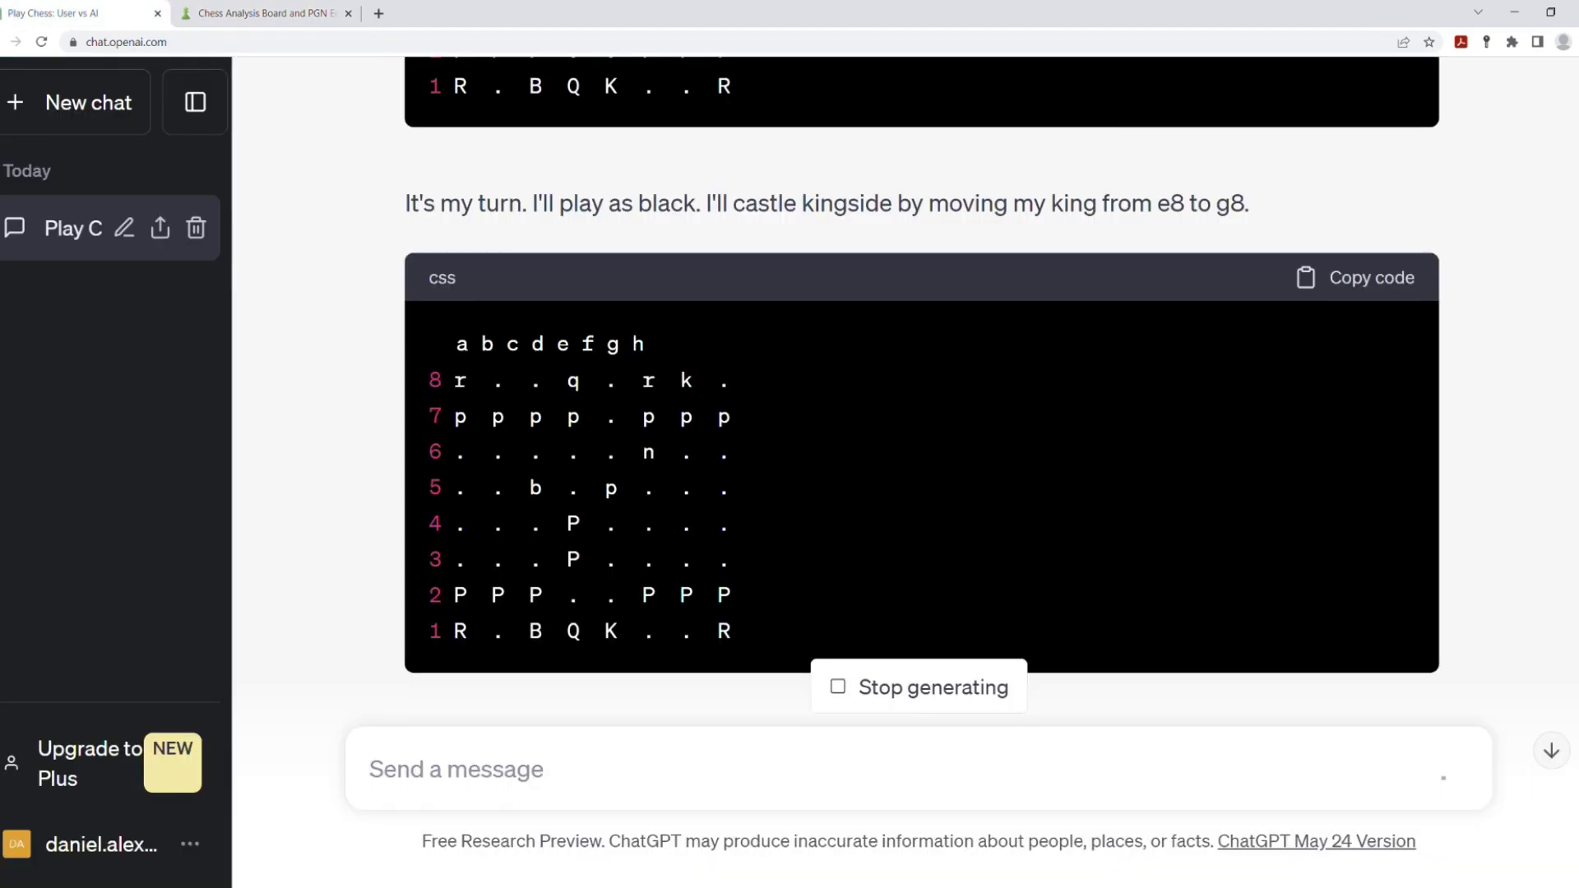
pyautogui.scroll(5, 1012, 515)
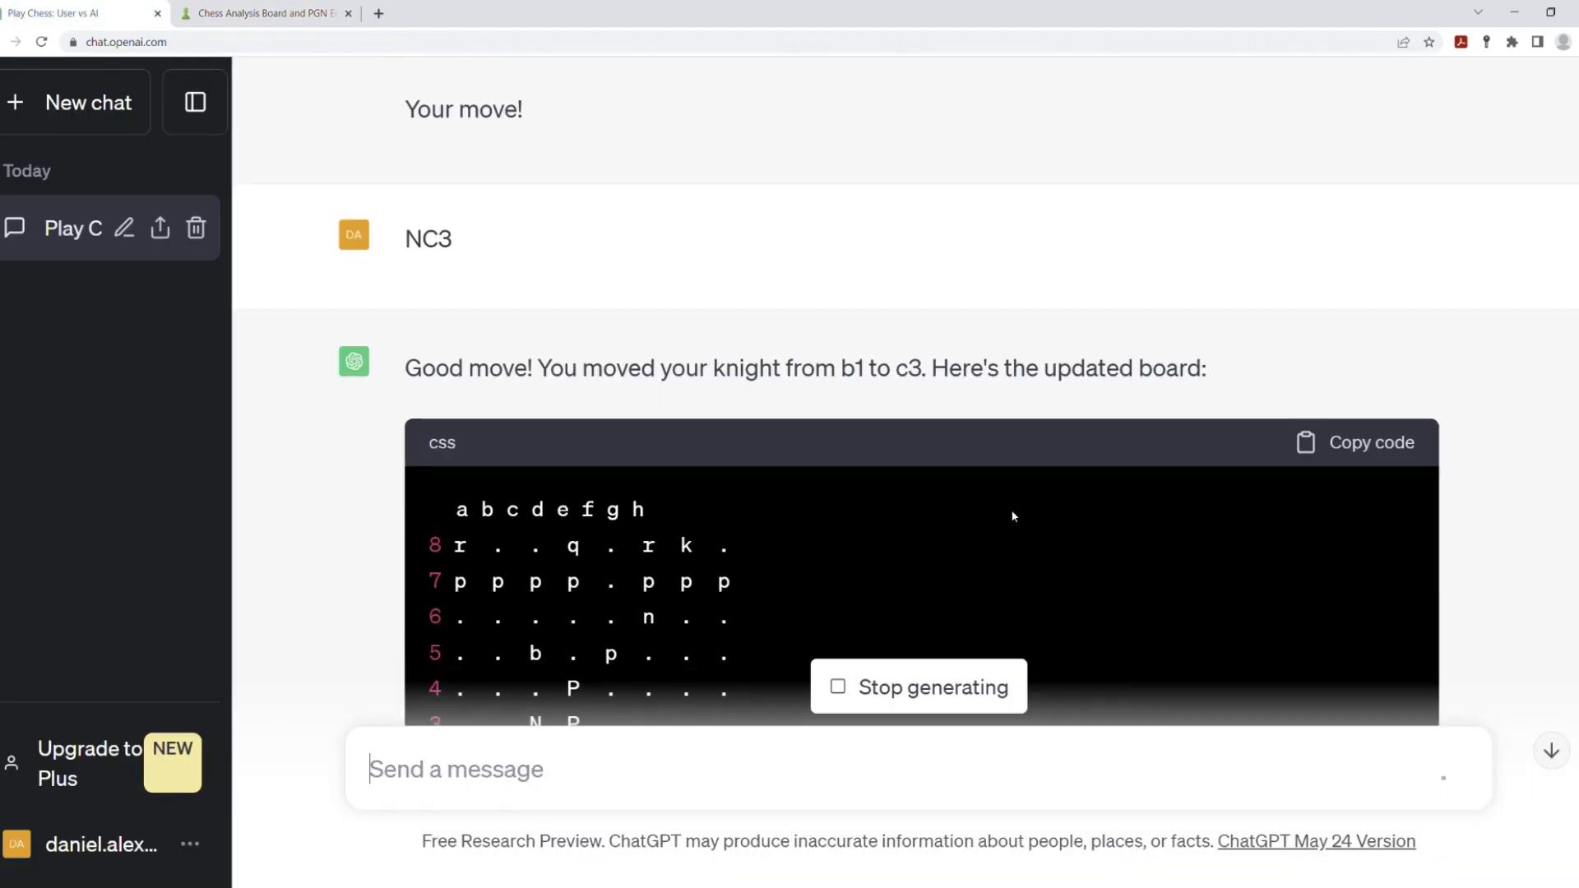
pyautogui.scroll(-3, 1013, 516)
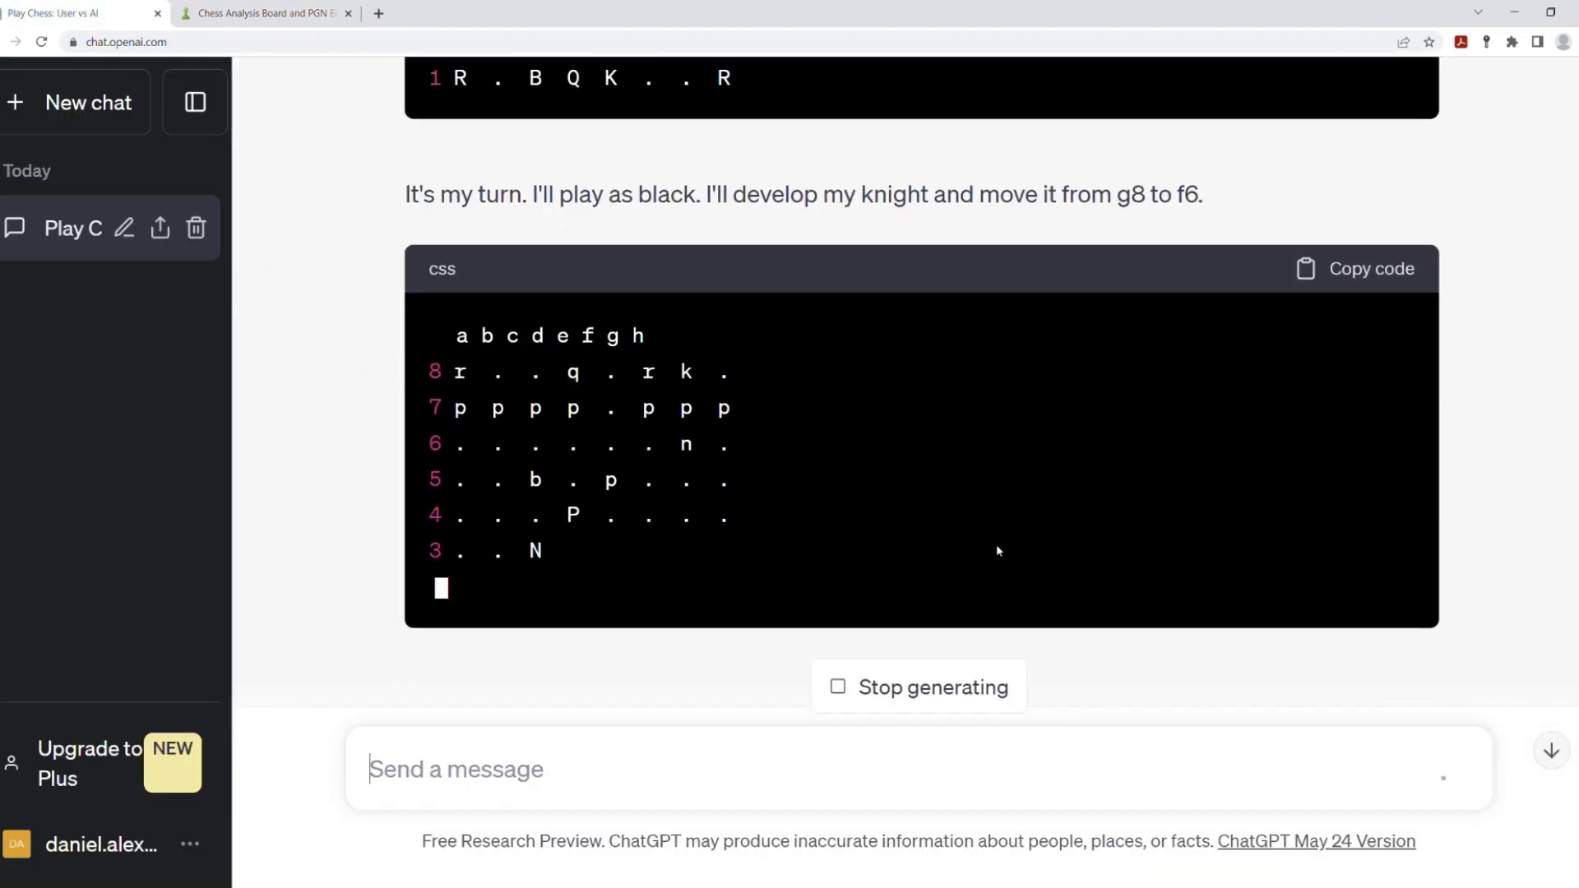
pyautogui.click(266, 14)
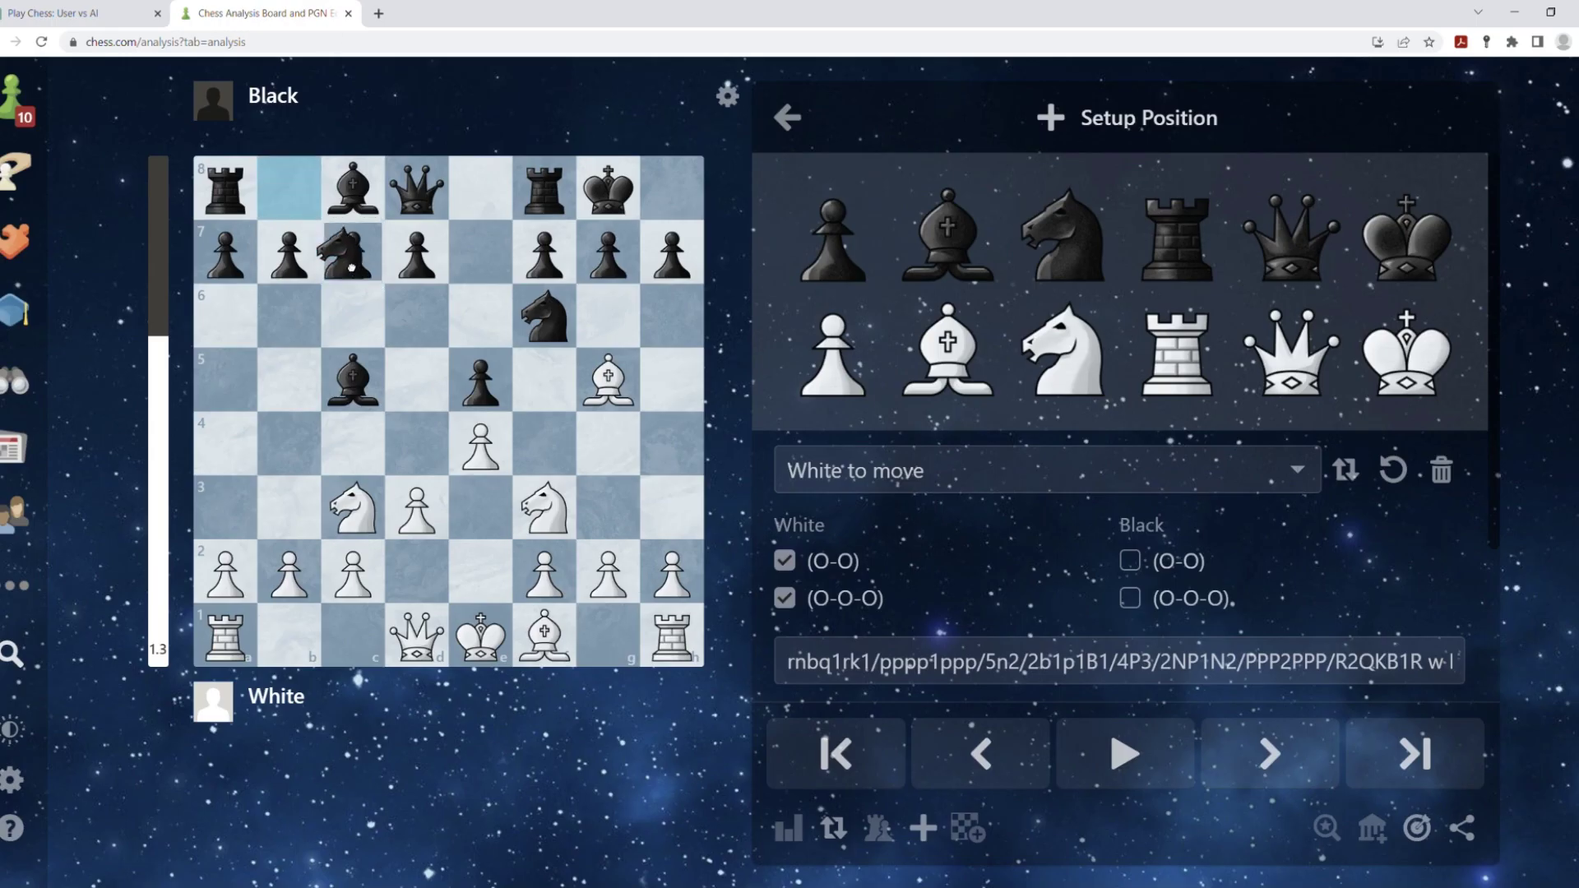
pyautogui.moveTo(297, 191)
pyautogui.mouseDown()
pyautogui.moveTo(419, 256)
pyautogui.moveTo(291, 188)
pyautogui.mouseUp()
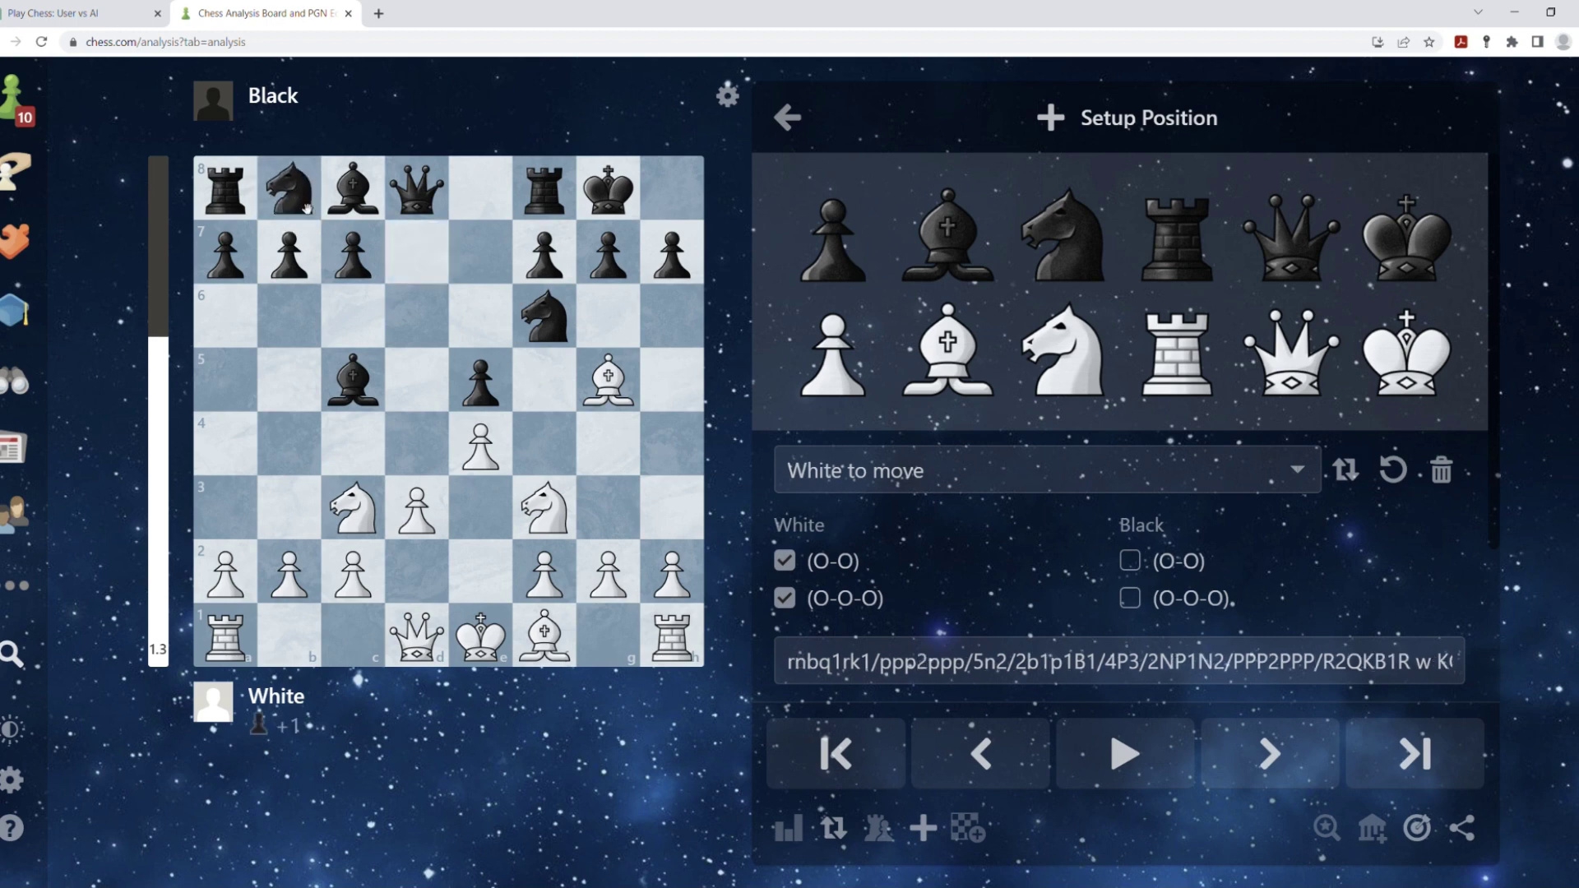
pyautogui.click(446, 262)
pyautogui.click(834, 246)
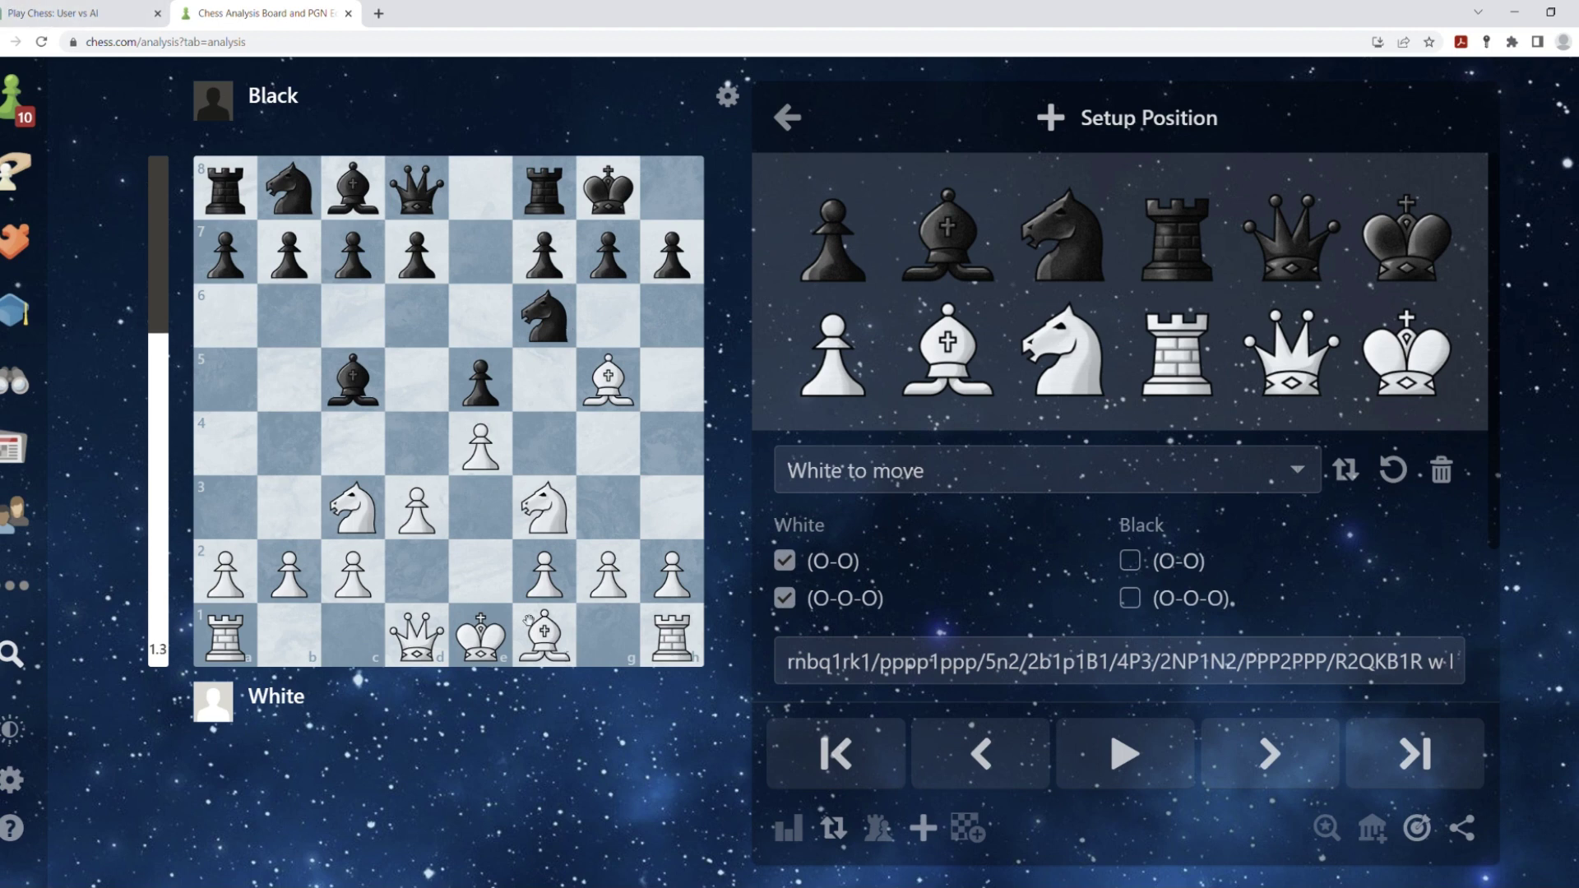
# - Mark d4 on the board and send D4 to ChatGPT
pyautogui.rightClick(417, 444)
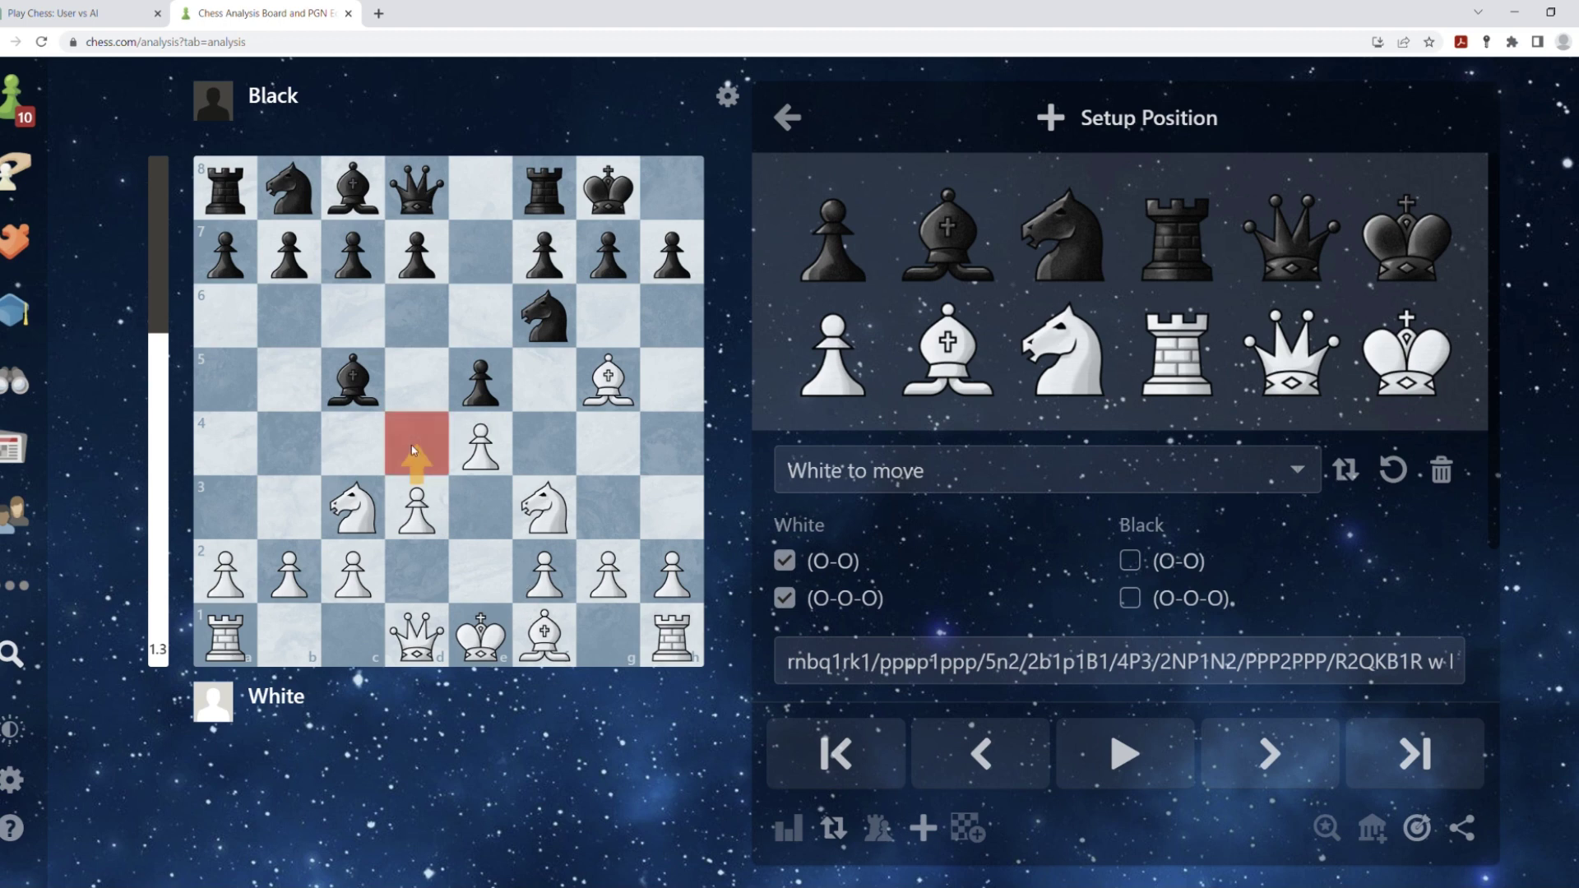
pyautogui.click(468, 568)
pyautogui.click(75, 14)
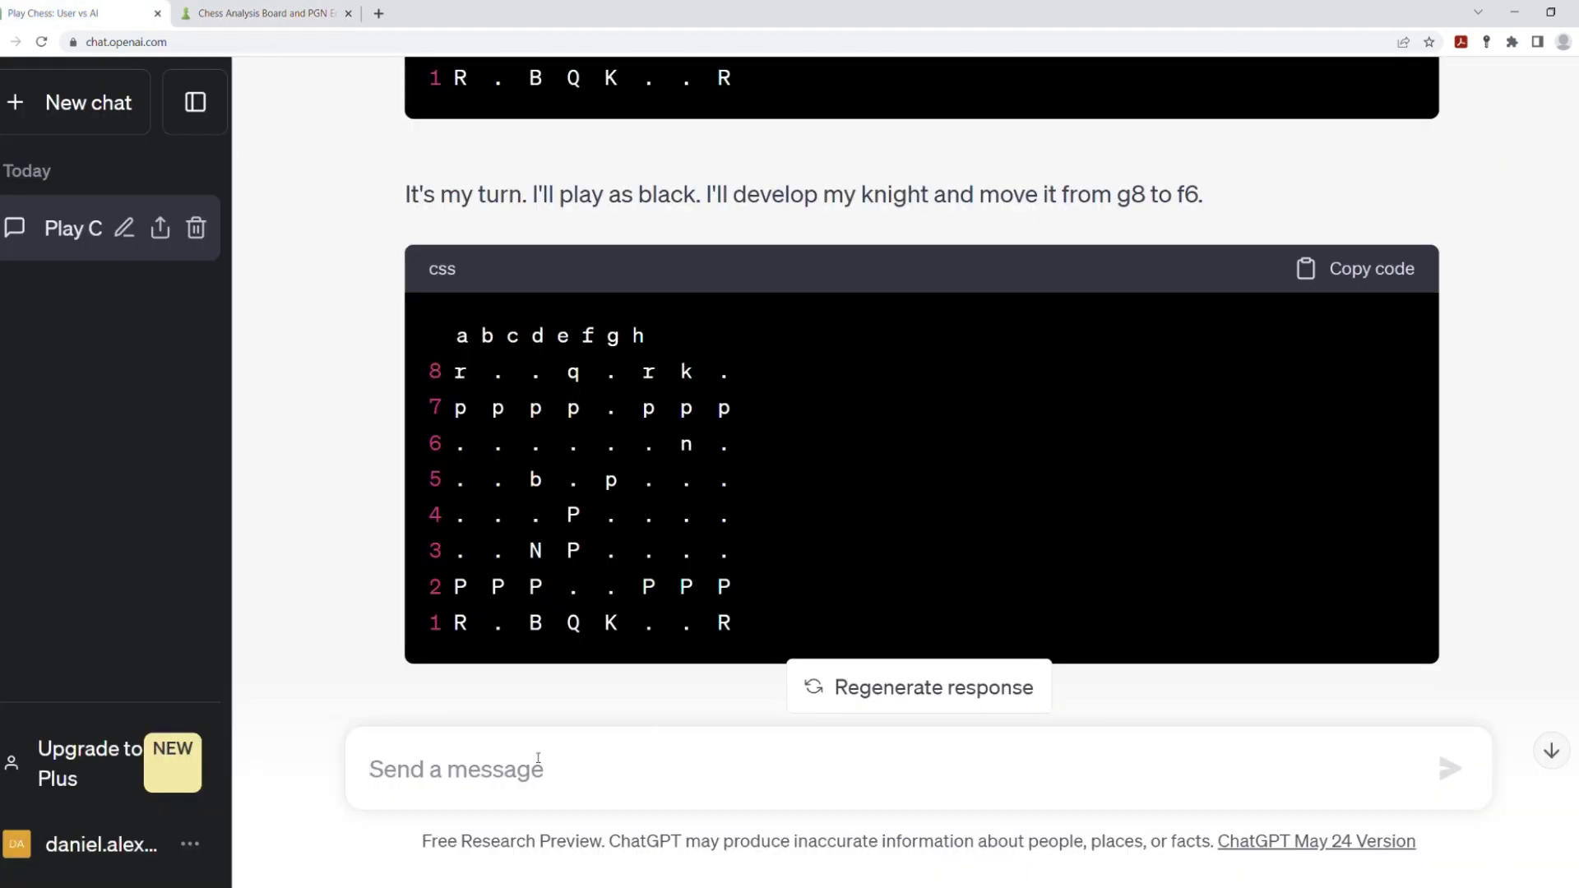
pyautogui.write('D4')
pyautogui.press('Return')
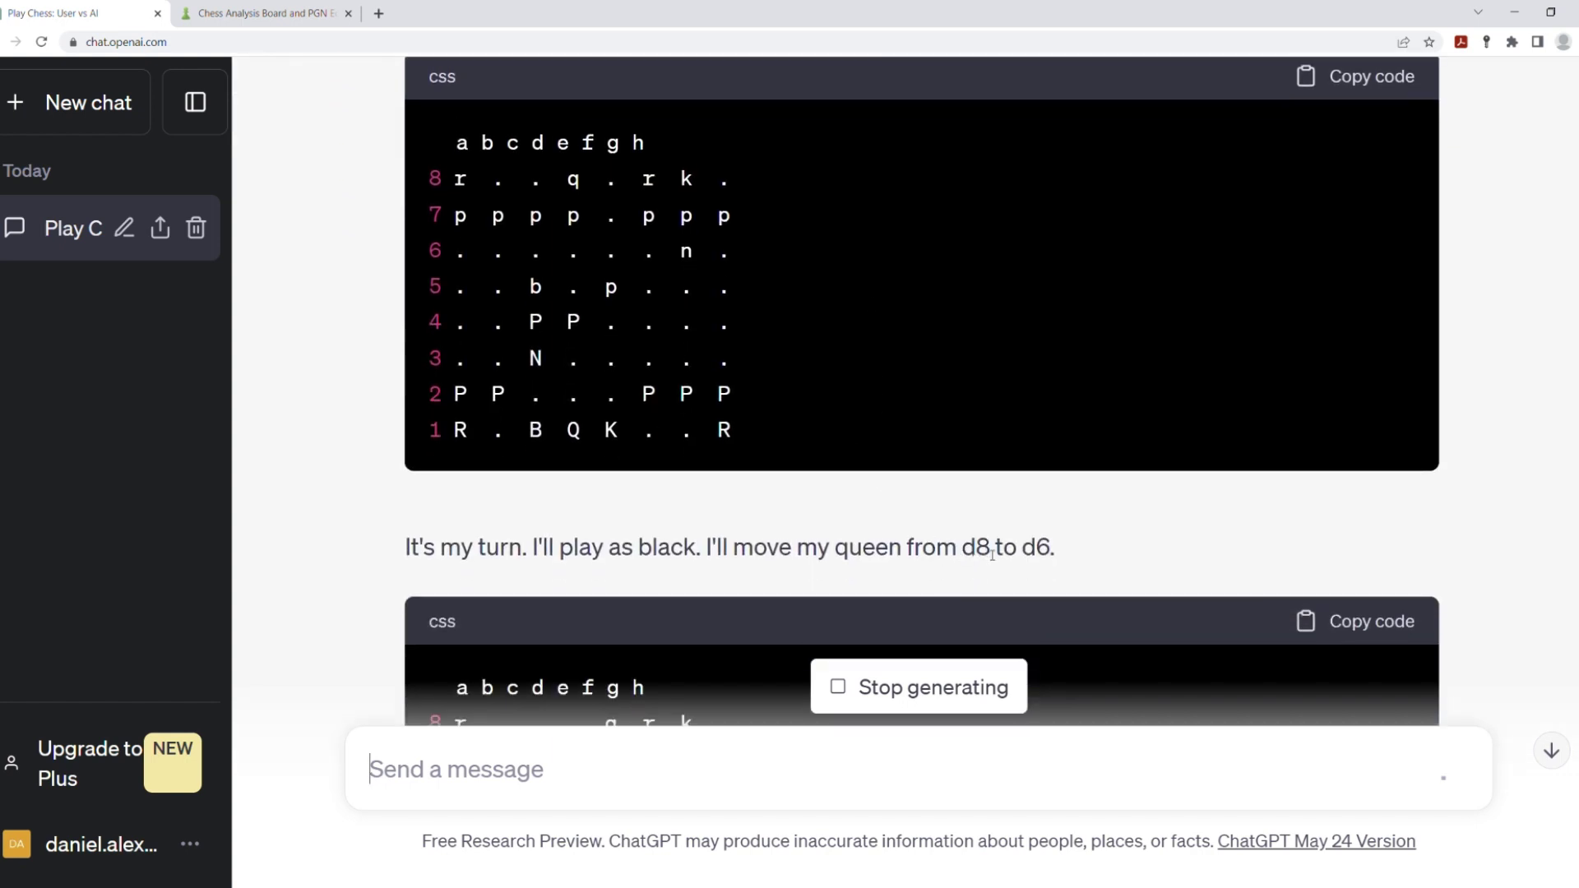
# - Move Black's queen from d8 to d6, then sketch and clear markings on f1 and g1
pyautogui.click(240, 13)
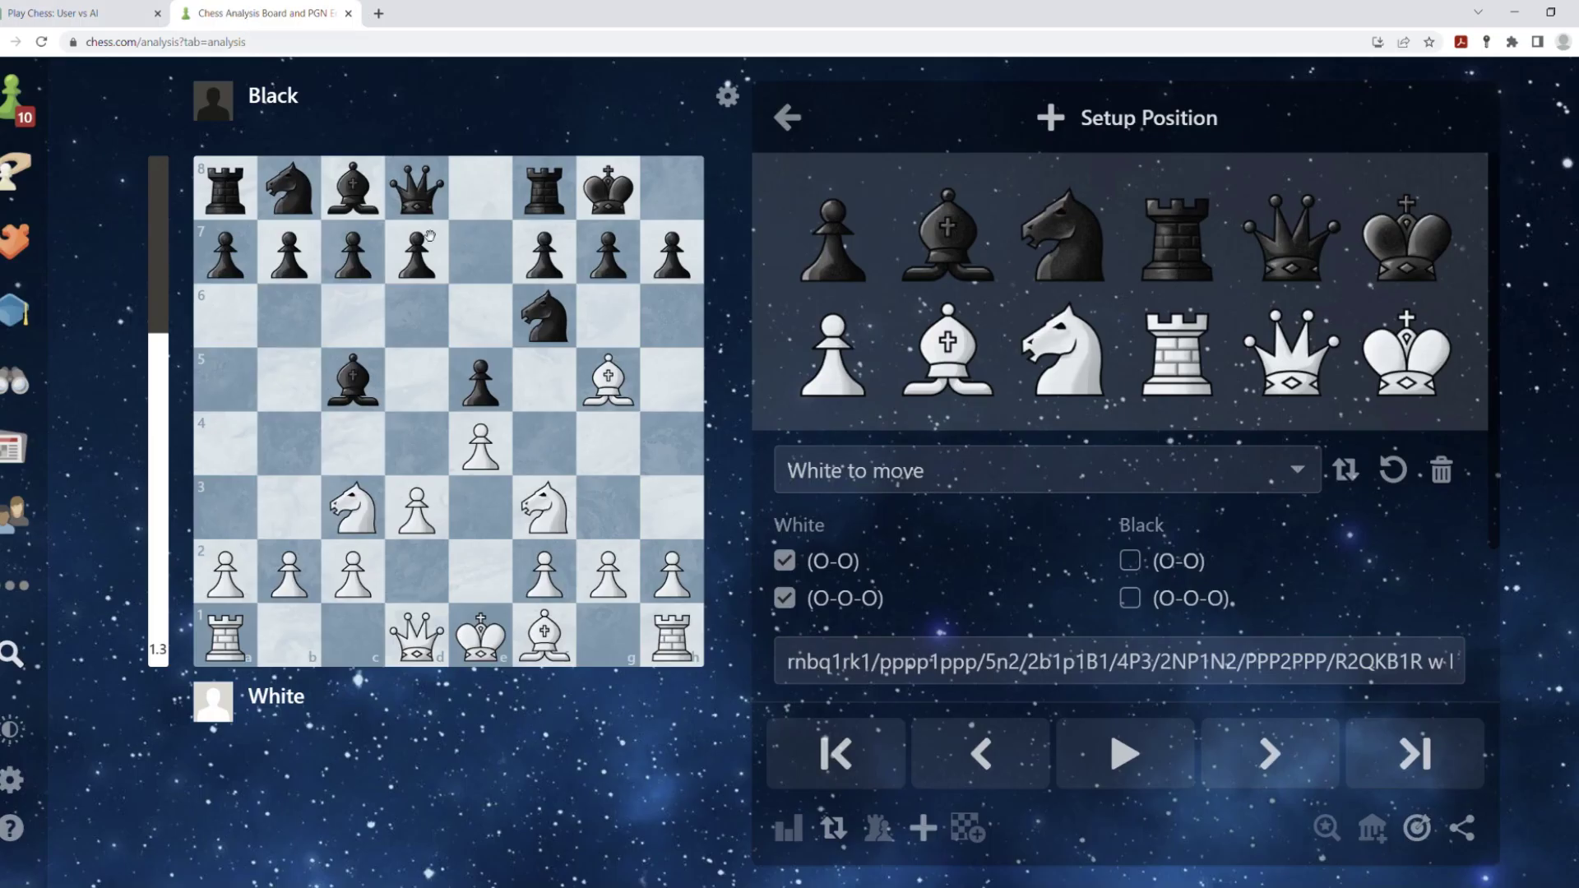
pyautogui.moveTo(417, 187)
pyautogui.mouseDown()
pyautogui.moveTo(421, 293)
pyautogui.moveTo(416, 188)
pyautogui.moveTo(479, 188)
pyautogui.moveTo(417, 188)
pyautogui.mouseUp()
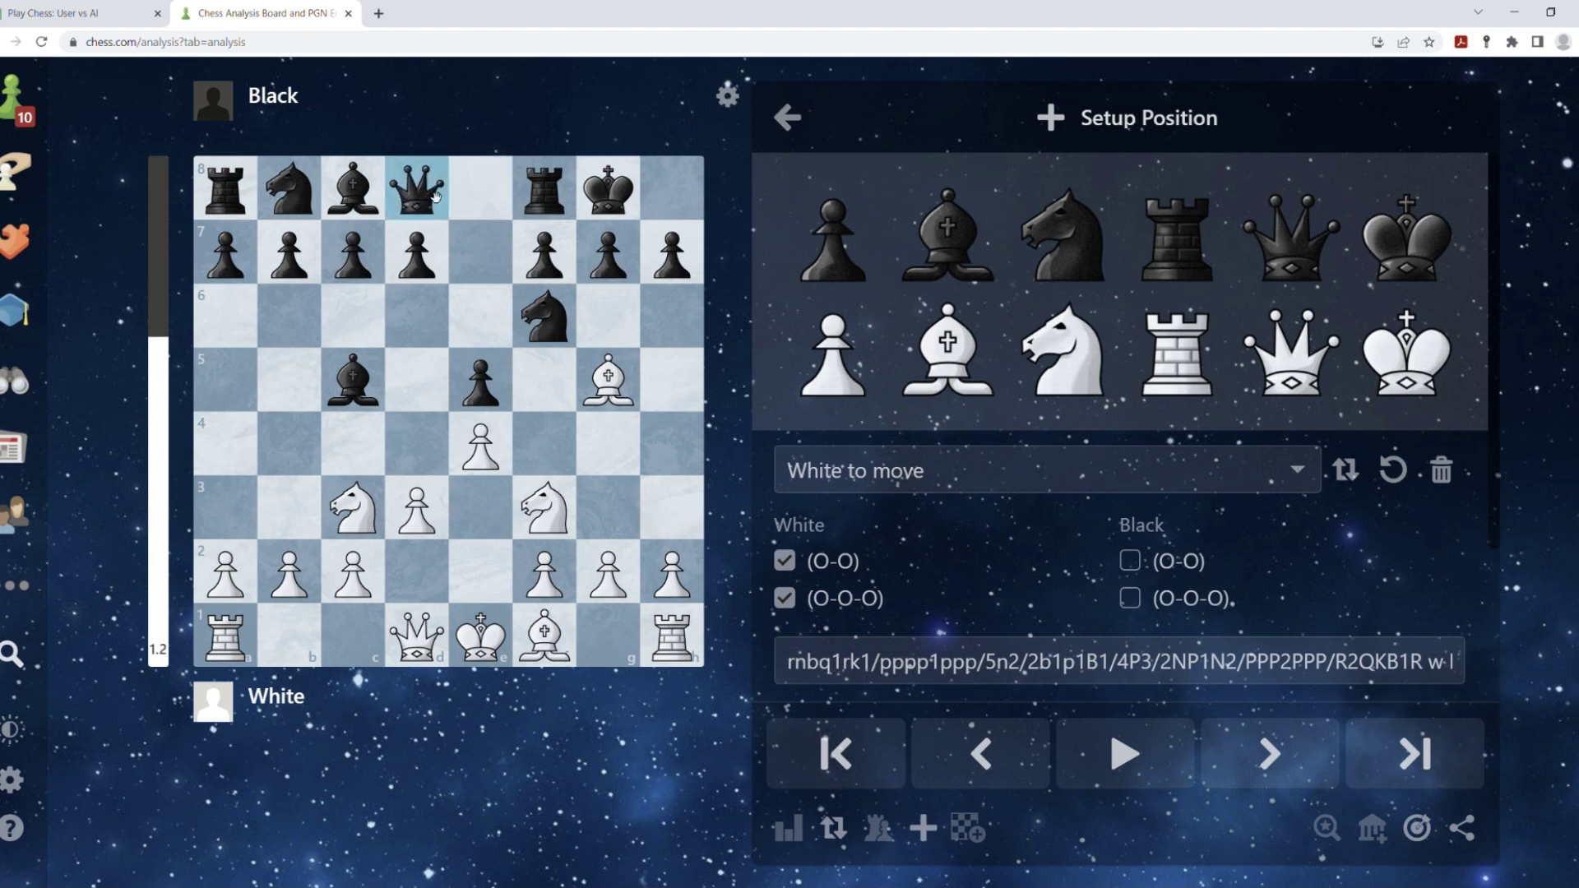
pyautogui.moveTo(417, 189)
pyautogui.mouseDown()
pyautogui.moveTo(417, 314)
pyautogui.moveTo(417, 187)
pyautogui.mouseUp()
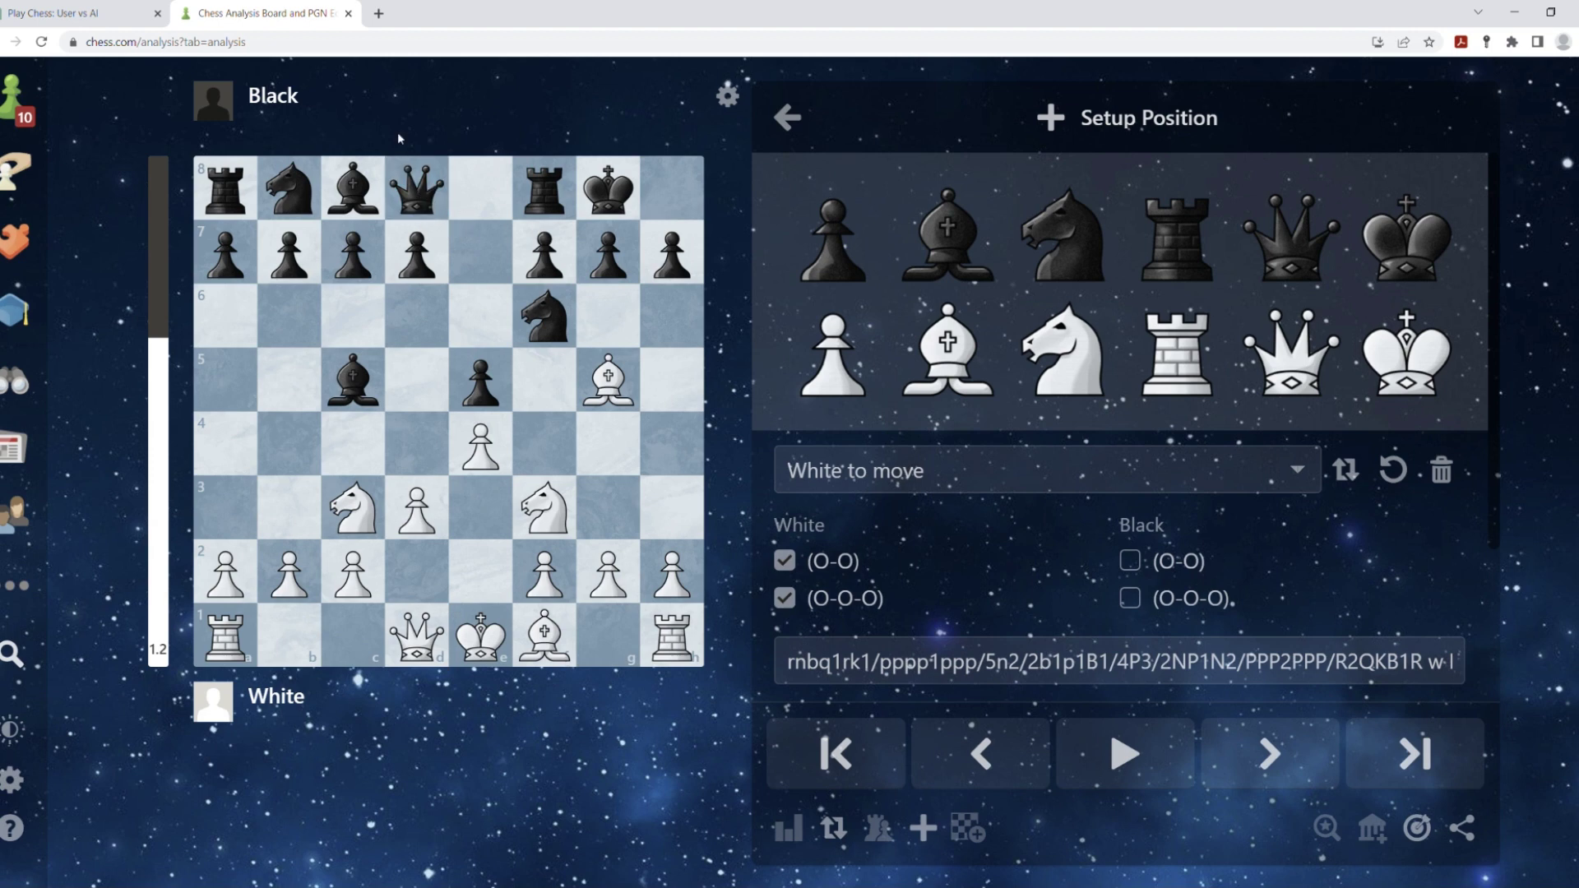
pyautogui.moveTo(418, 188); pyautogui.dragTo(417, 315)
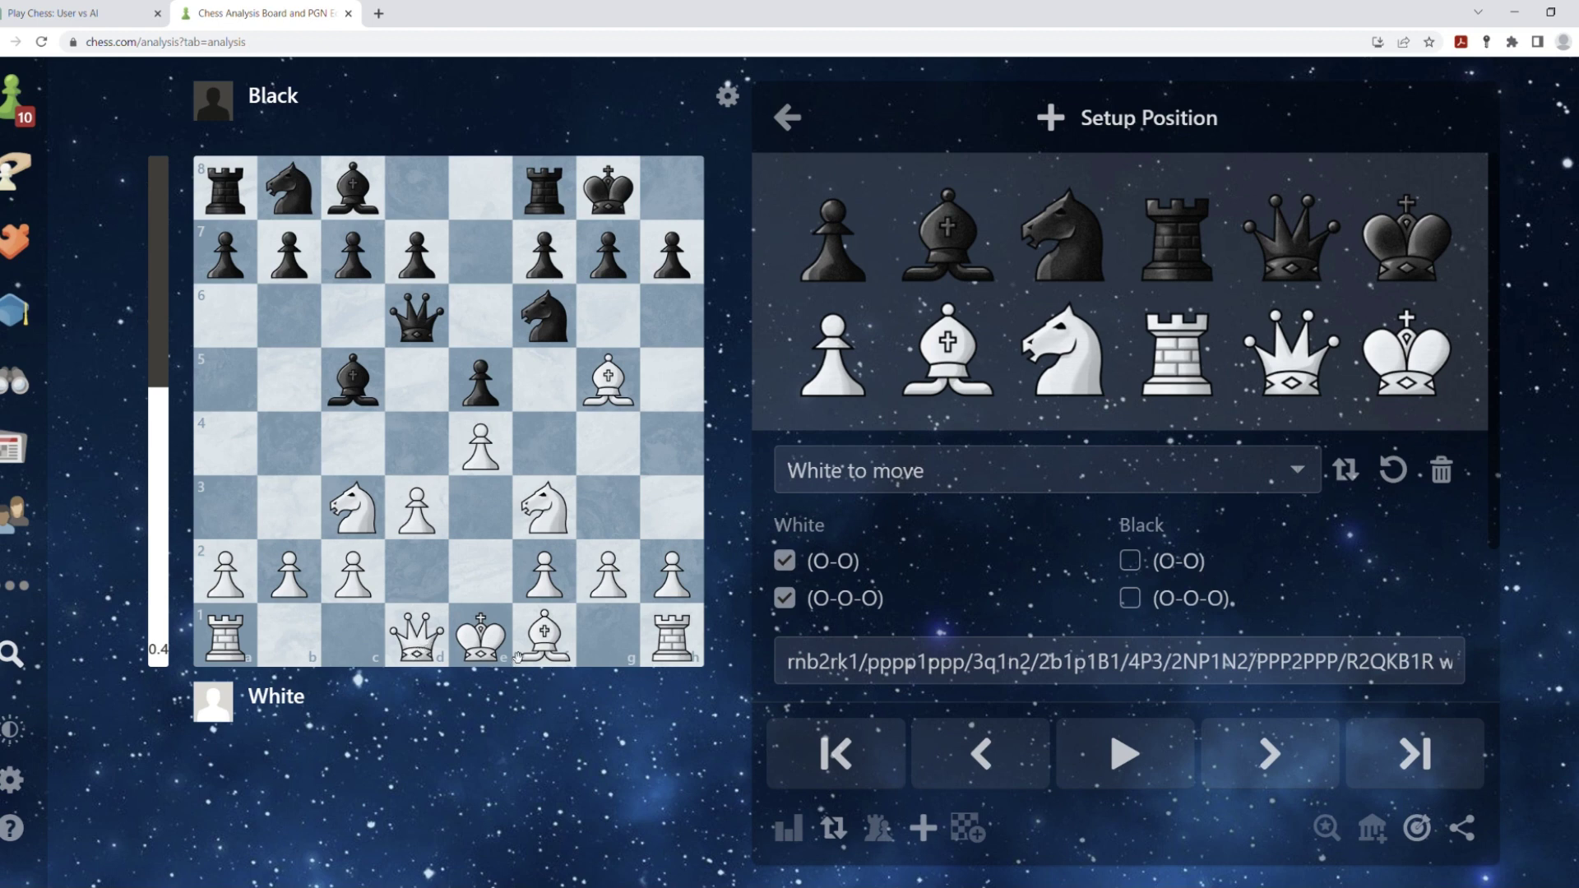
pyautogui.rightClick(607, 634)
pyautogui.rightClick(543, 627)
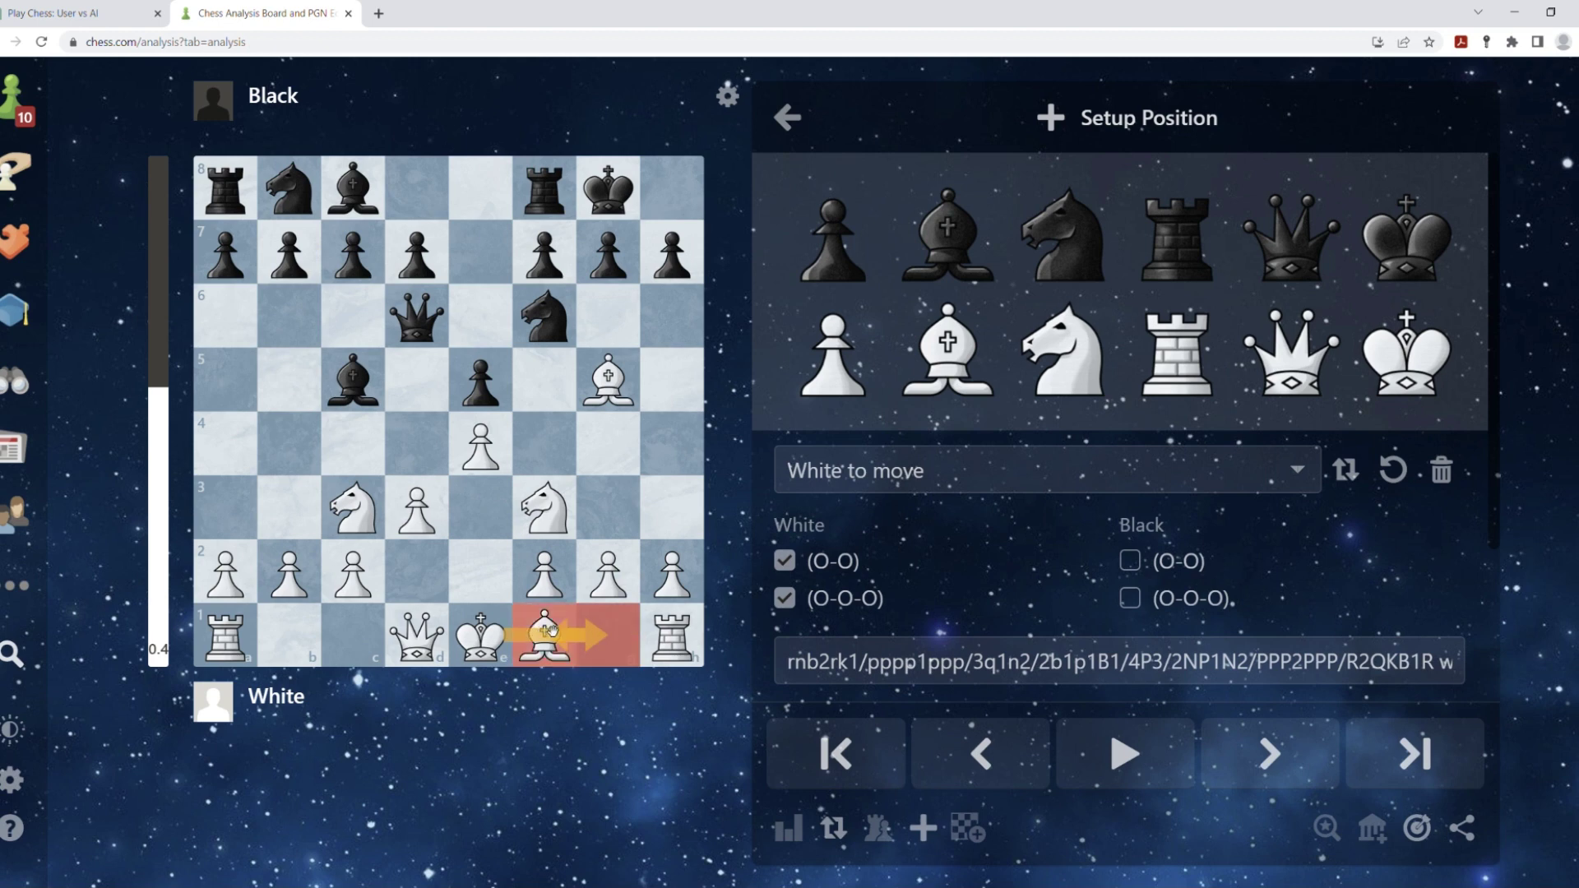
pyautogui.click(641, 518)
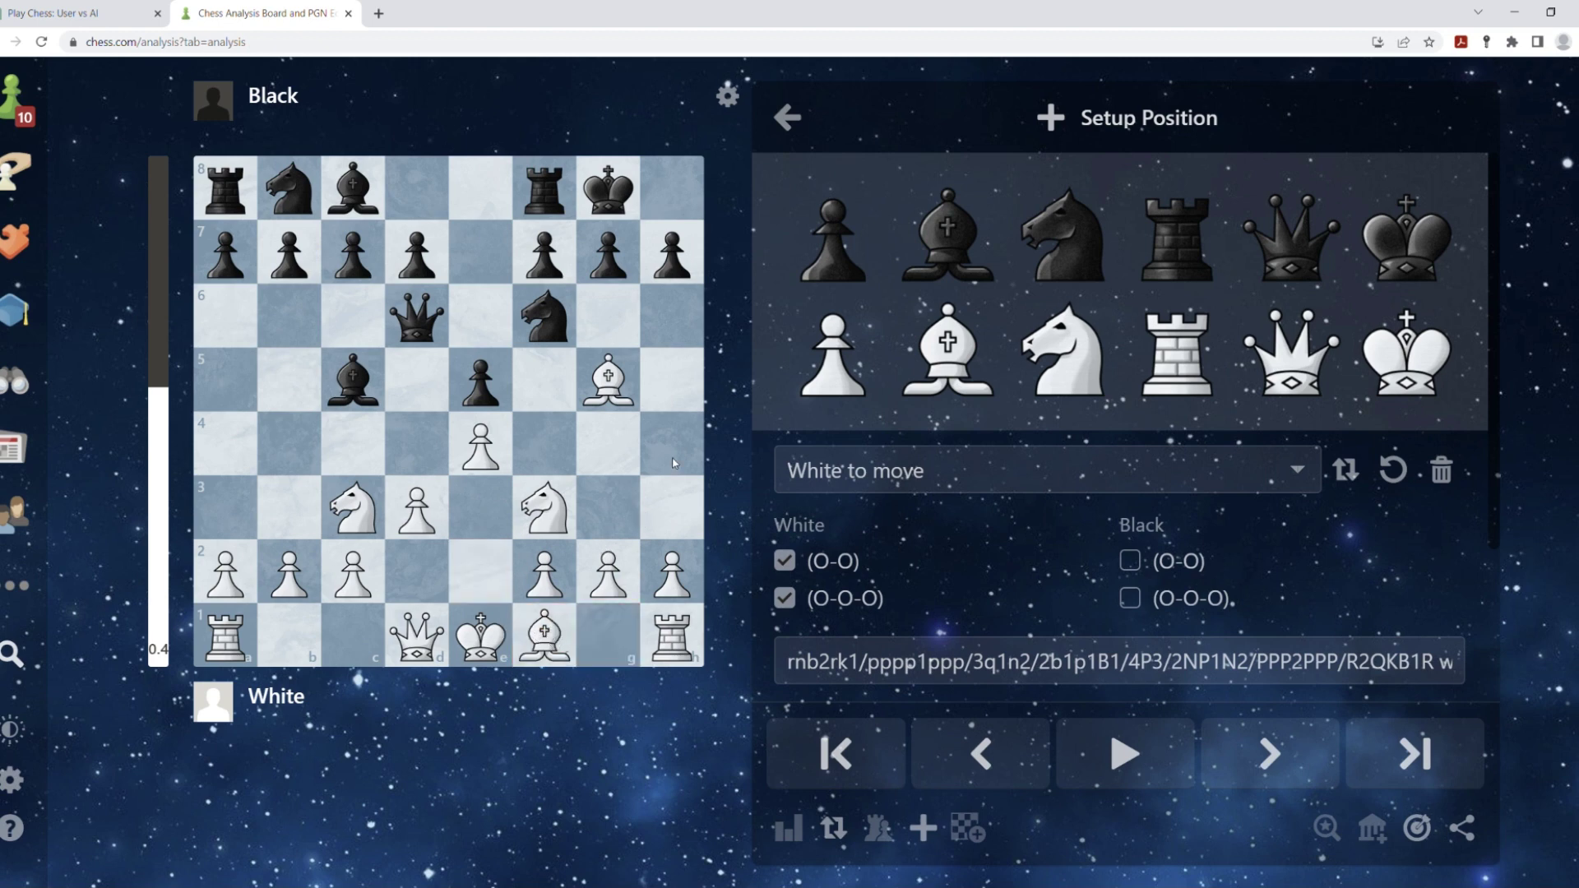
# - Send Be2 to ChatGPT and mirror White's bishop f1-e2 on the board
pyautogui.hotkey('ctrl', '1')
pyautogui.write('B')
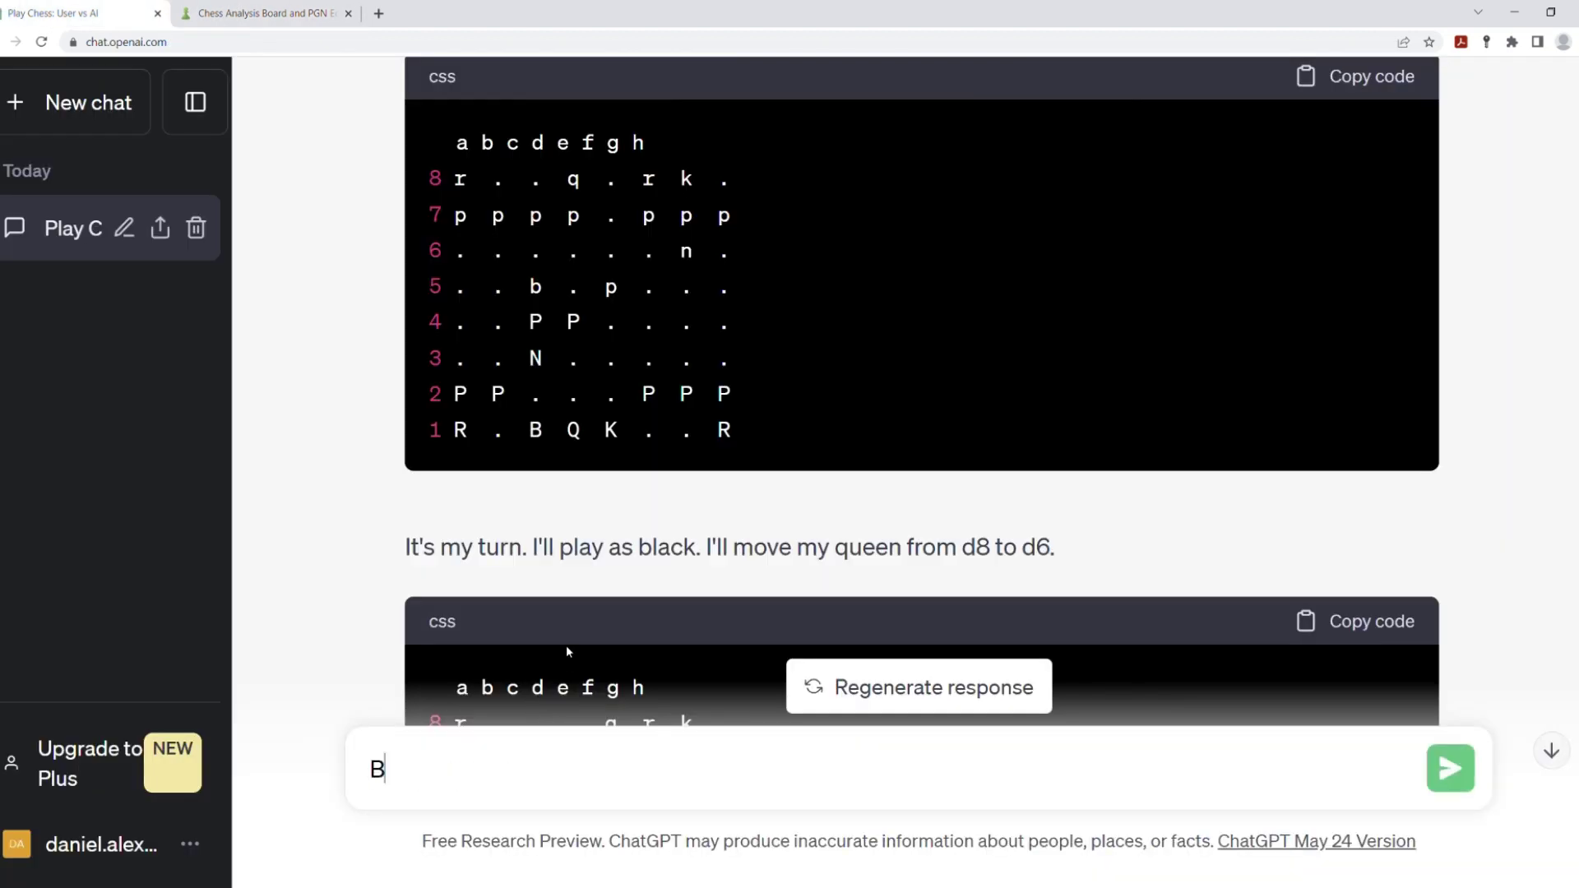
pyautogui.write('e')
pyautogui.press('BackSpace')
pyautogui.write('E2')
pyautogui.press('Return')
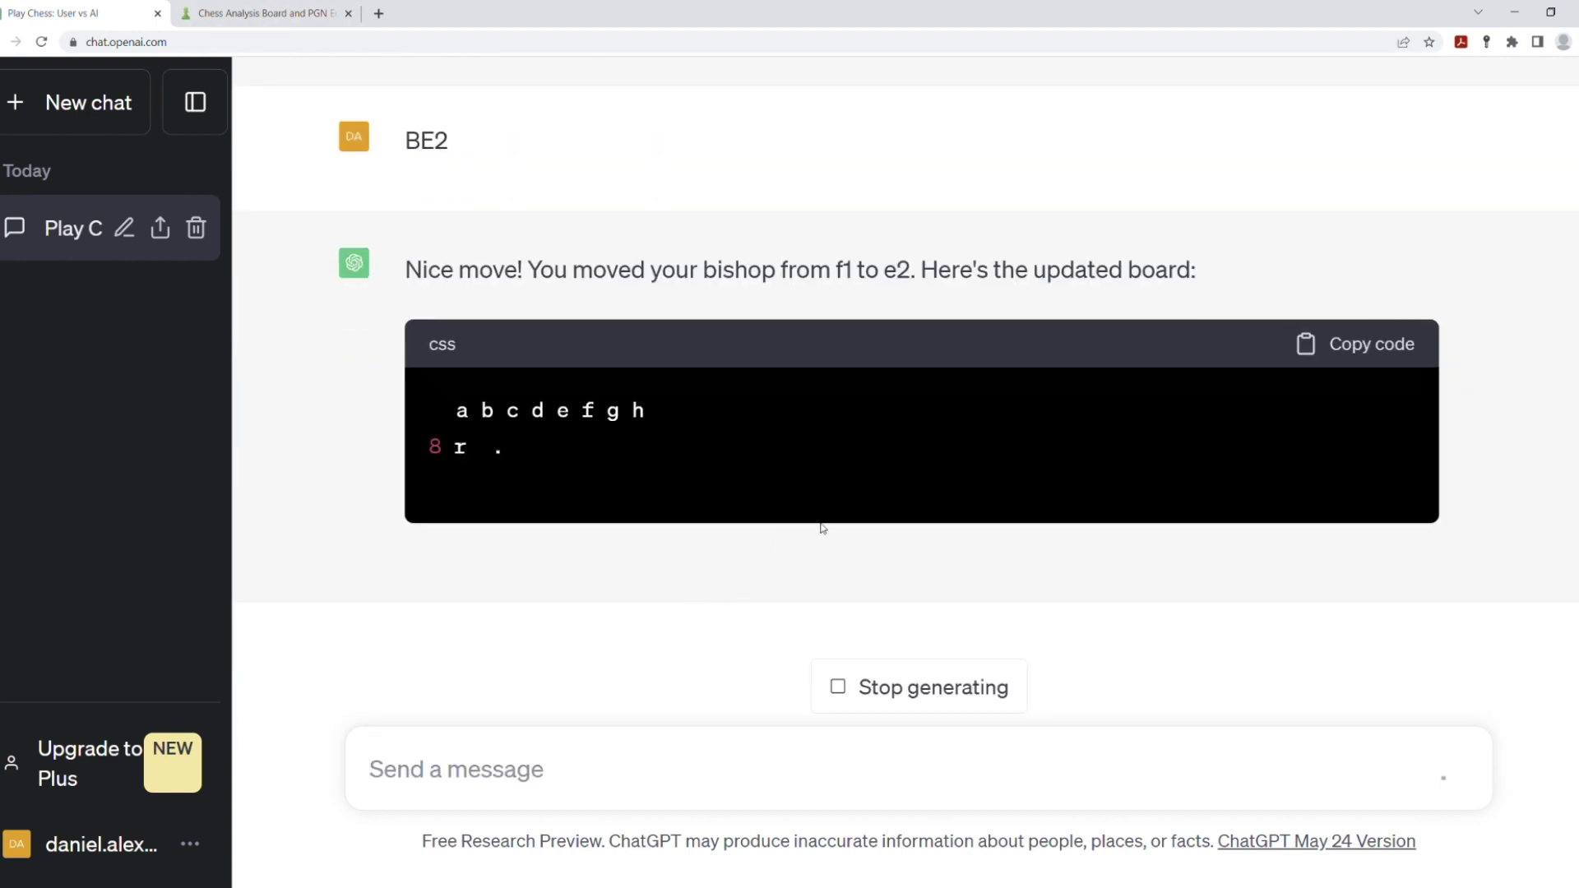
pyautogui.click(278, 12)
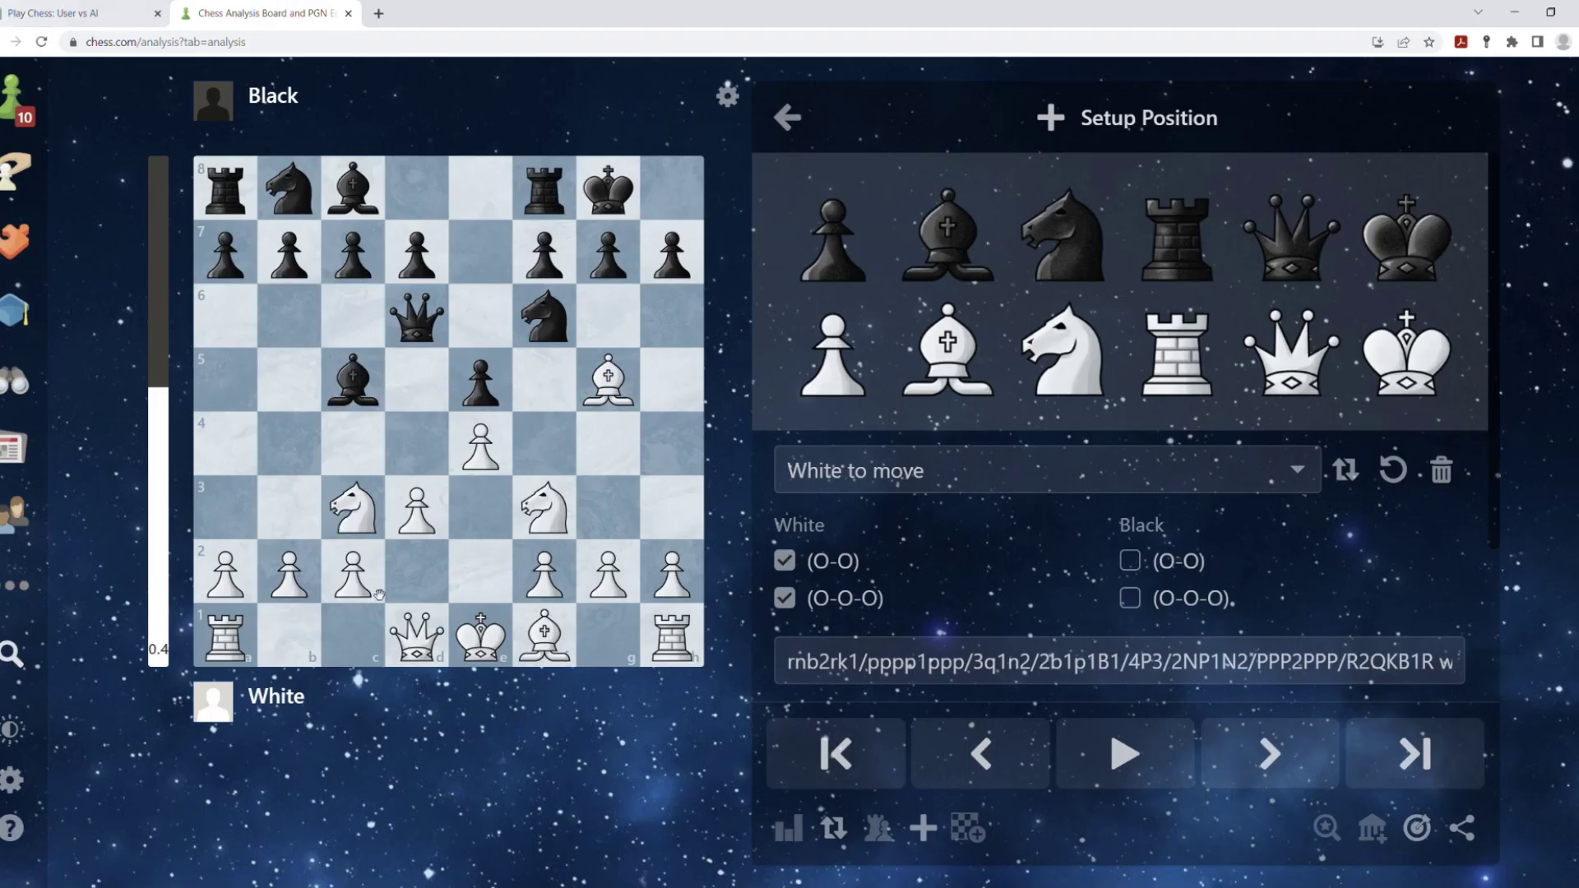
pyautogui.moveTo(544, 632); pyautogui.dragTo(480, 570)
pyautogui.click(74, 13)
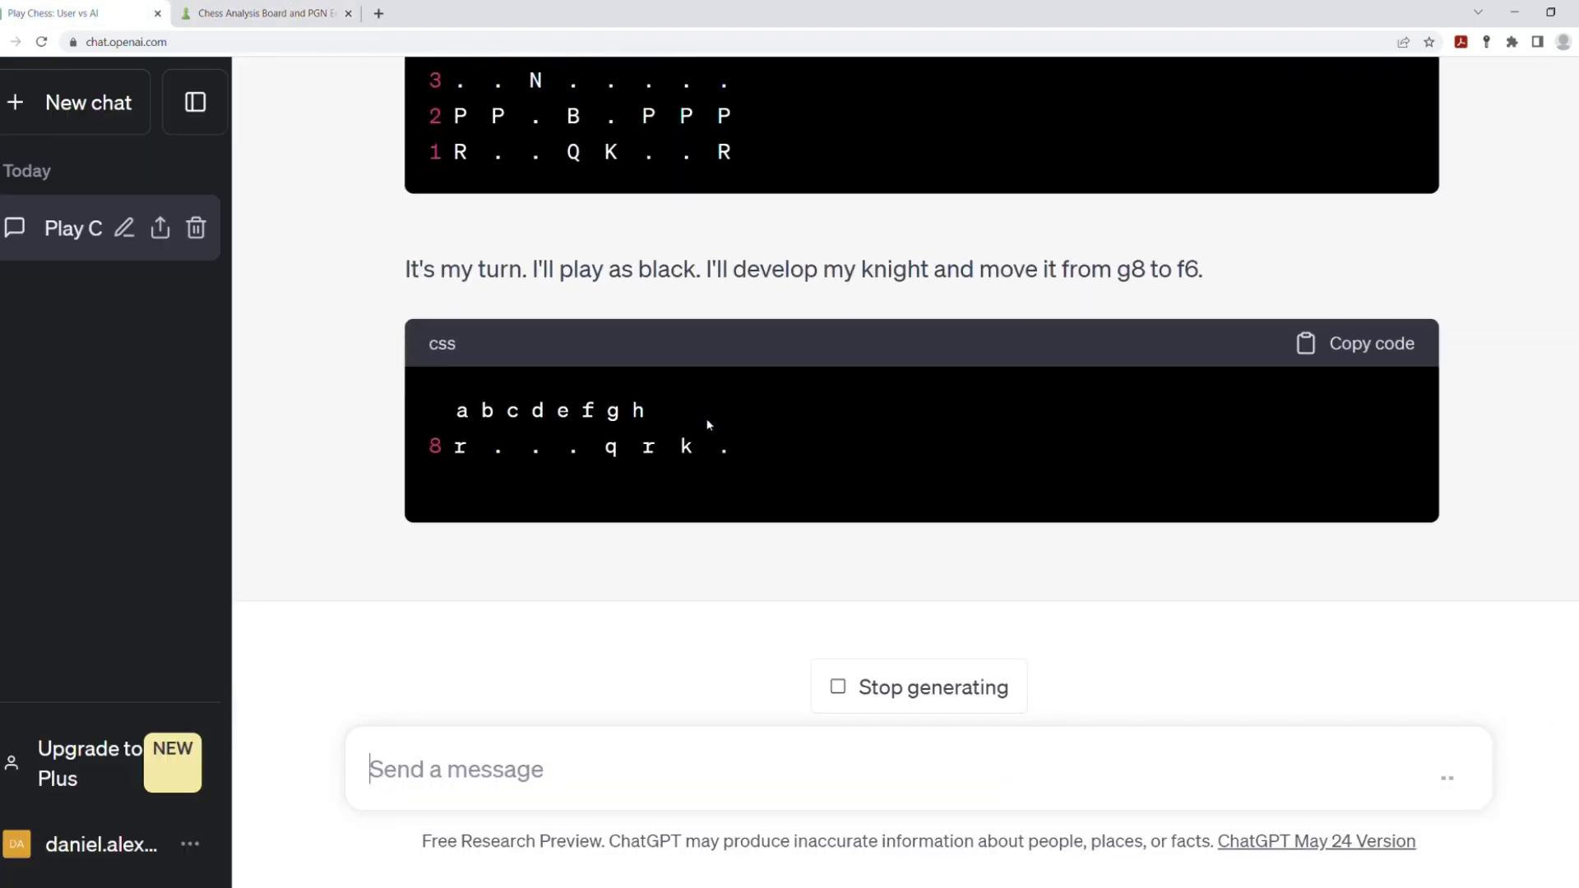
pyautogui.scroll(5, 706, 418)
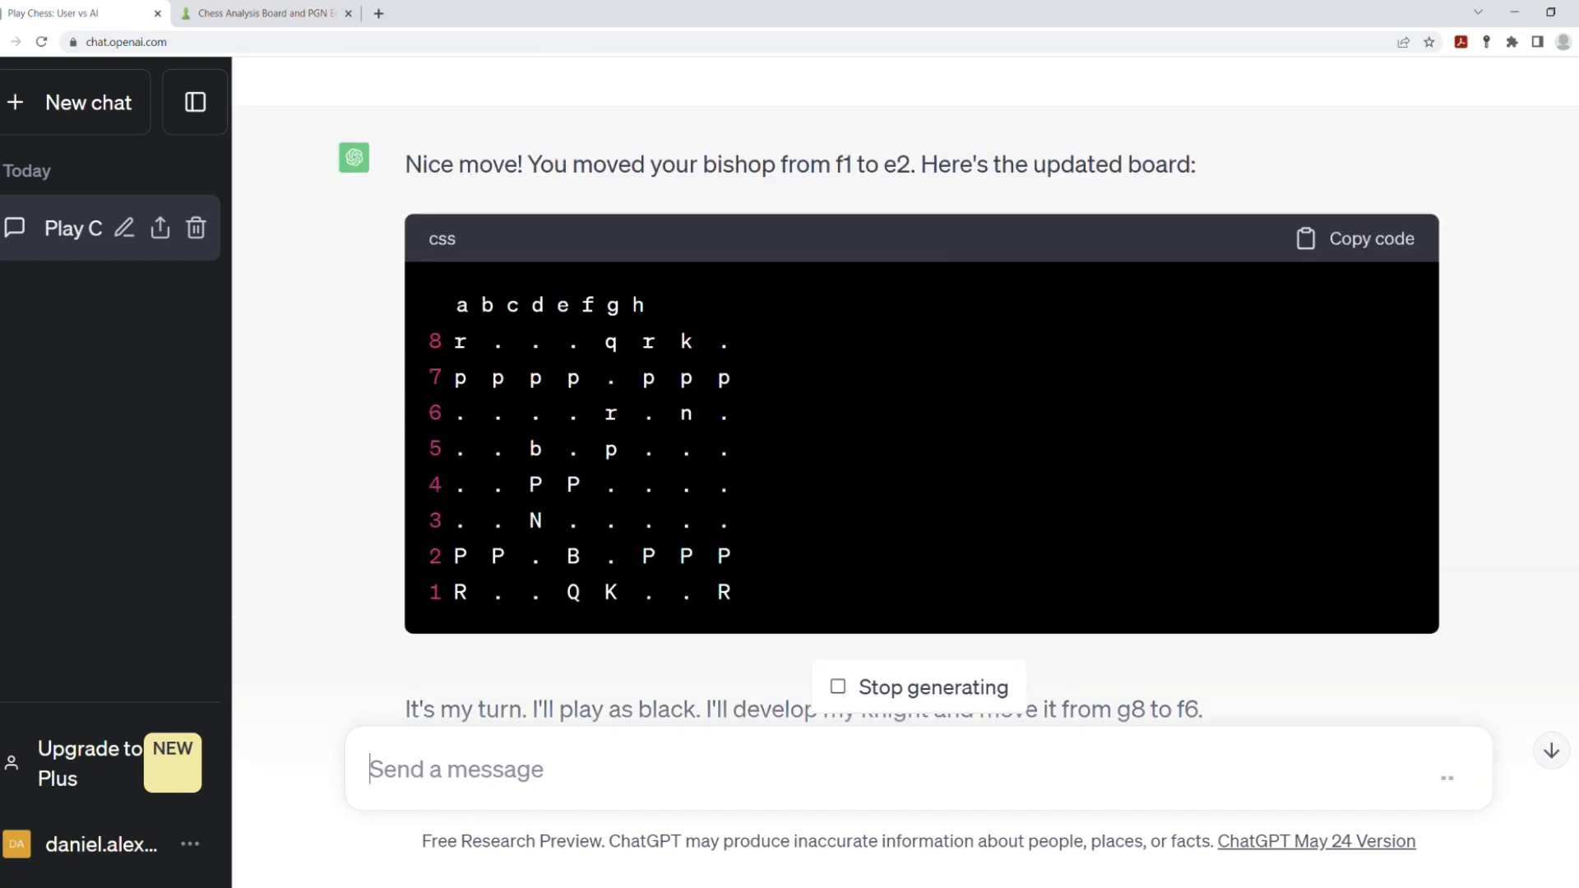
# - Review ChatGPT's updated board text and mark f6 for its knight reply
pyautogui.moveTo(454, 334); pyautogui.dragTo(758, 574)
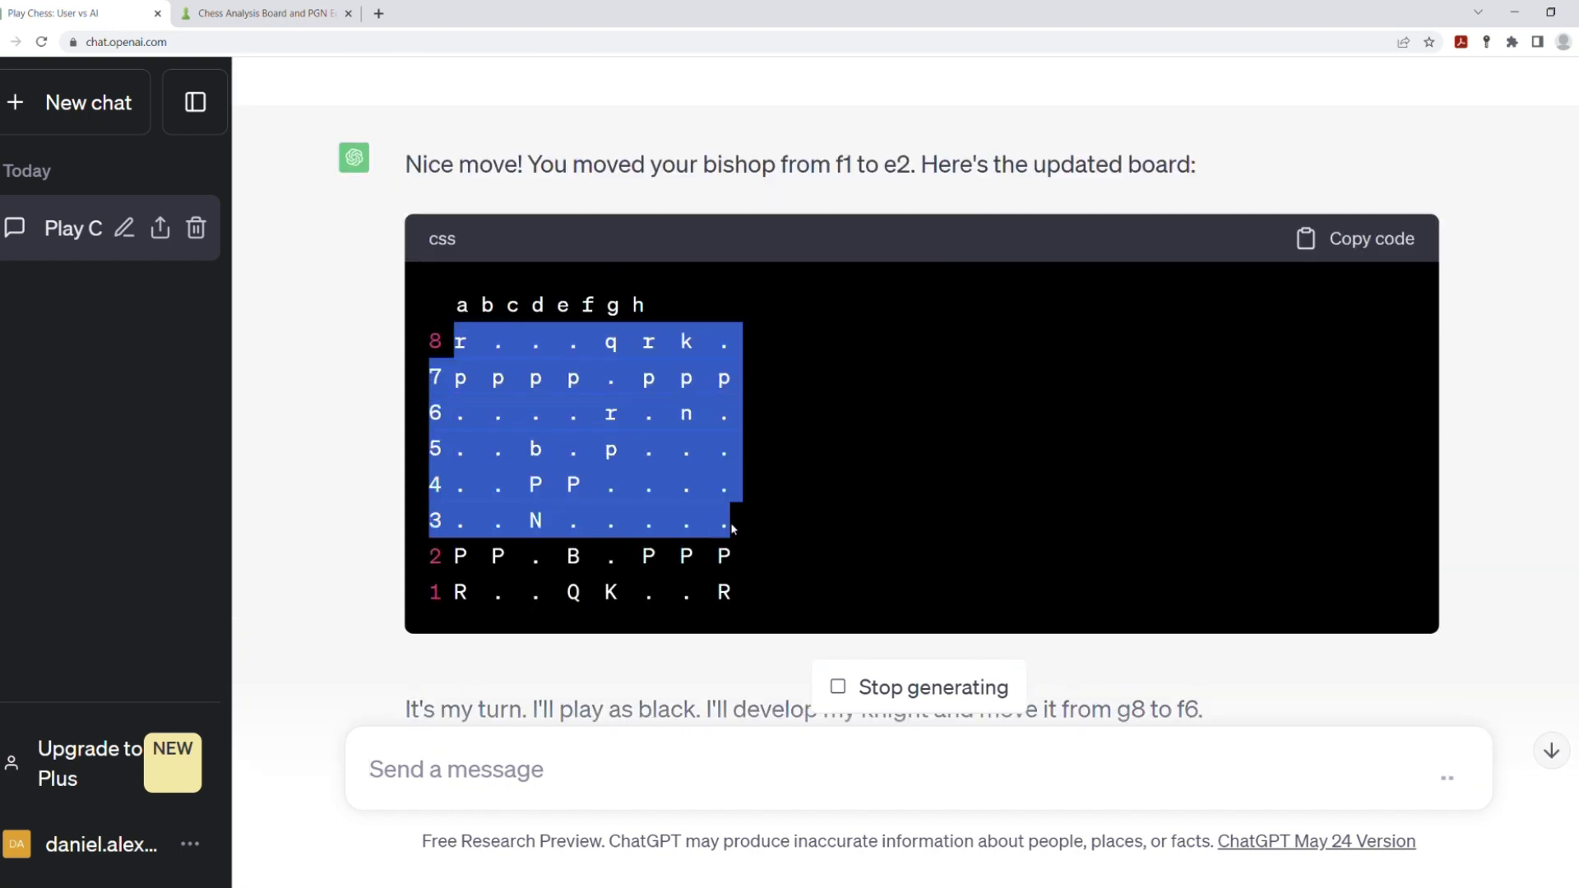
pyautogui.click(776, 555)
pyautogui.scroll(-4, 784, 570)
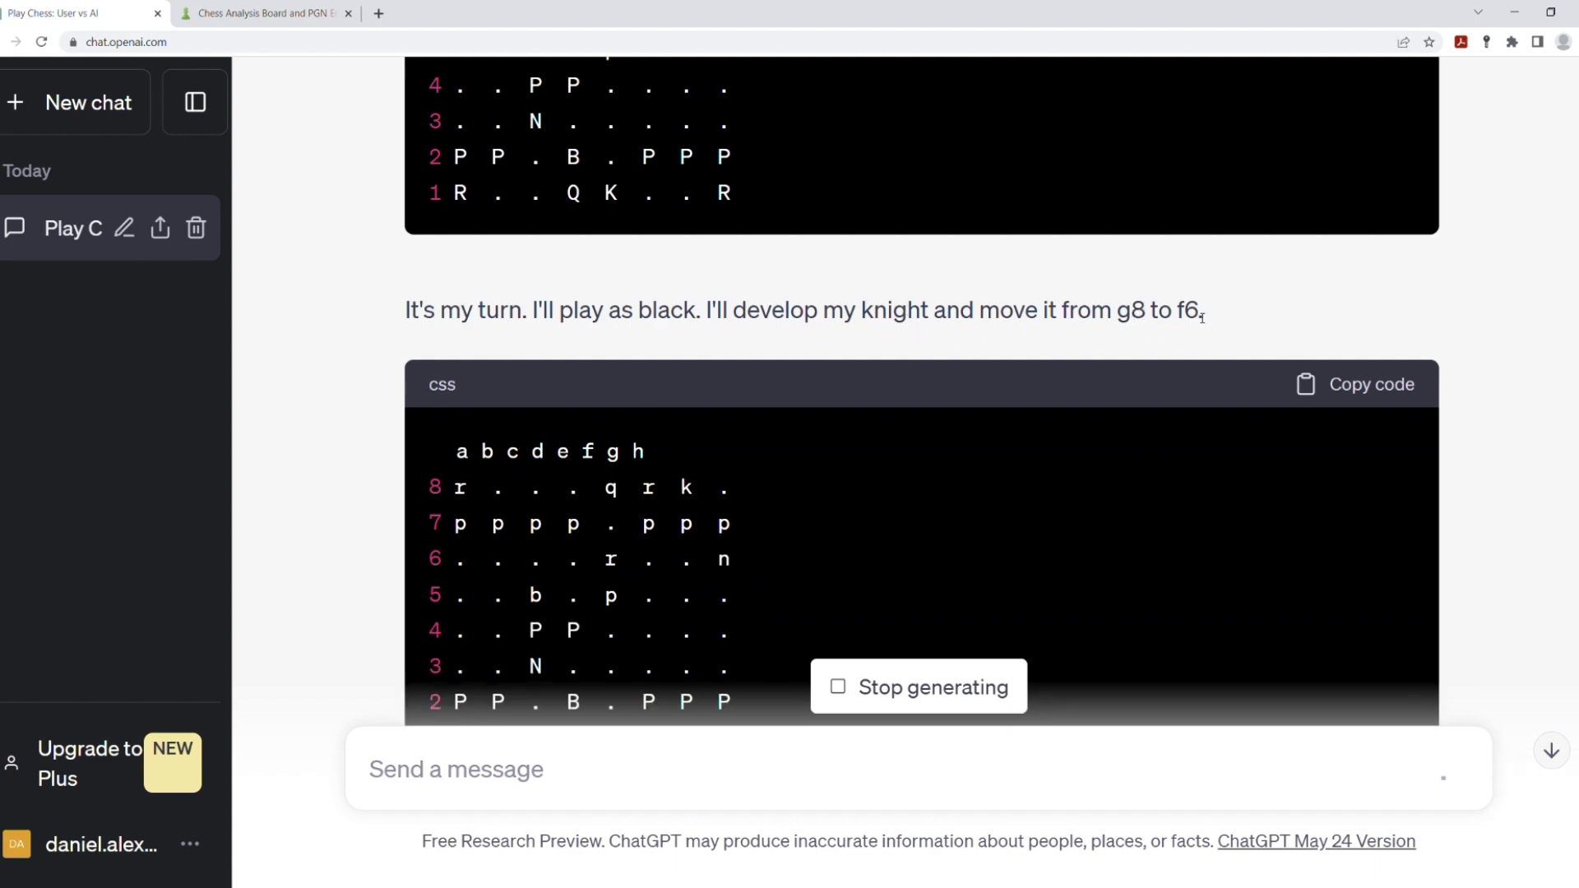
pyautogui.click(248, 14)
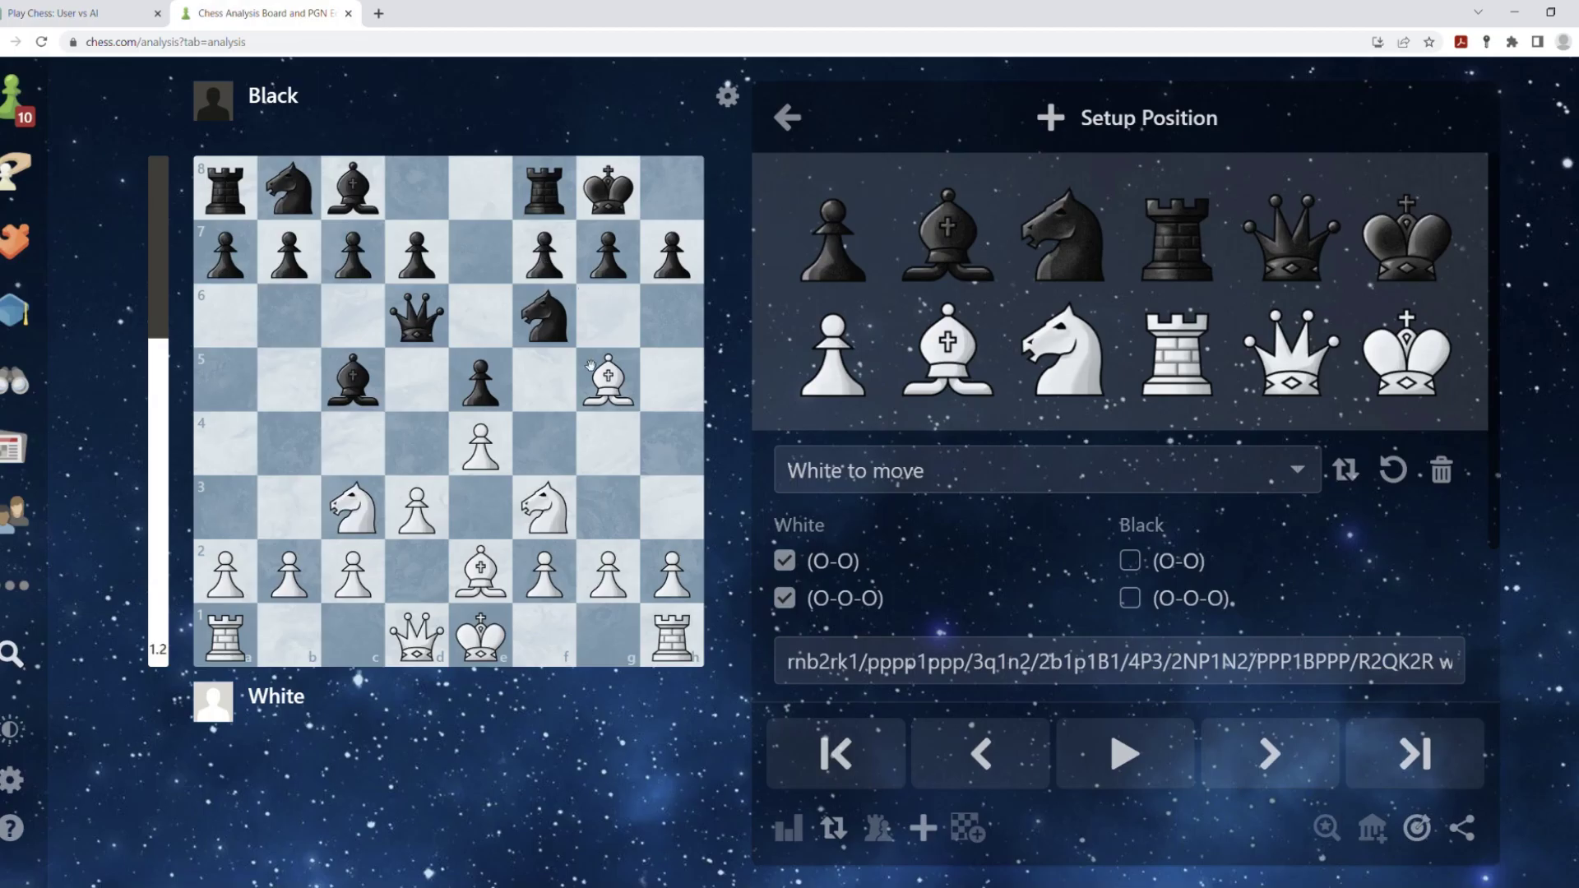
pyautogui.rightClick(555, 324)
pyautogui.click(80, 12)
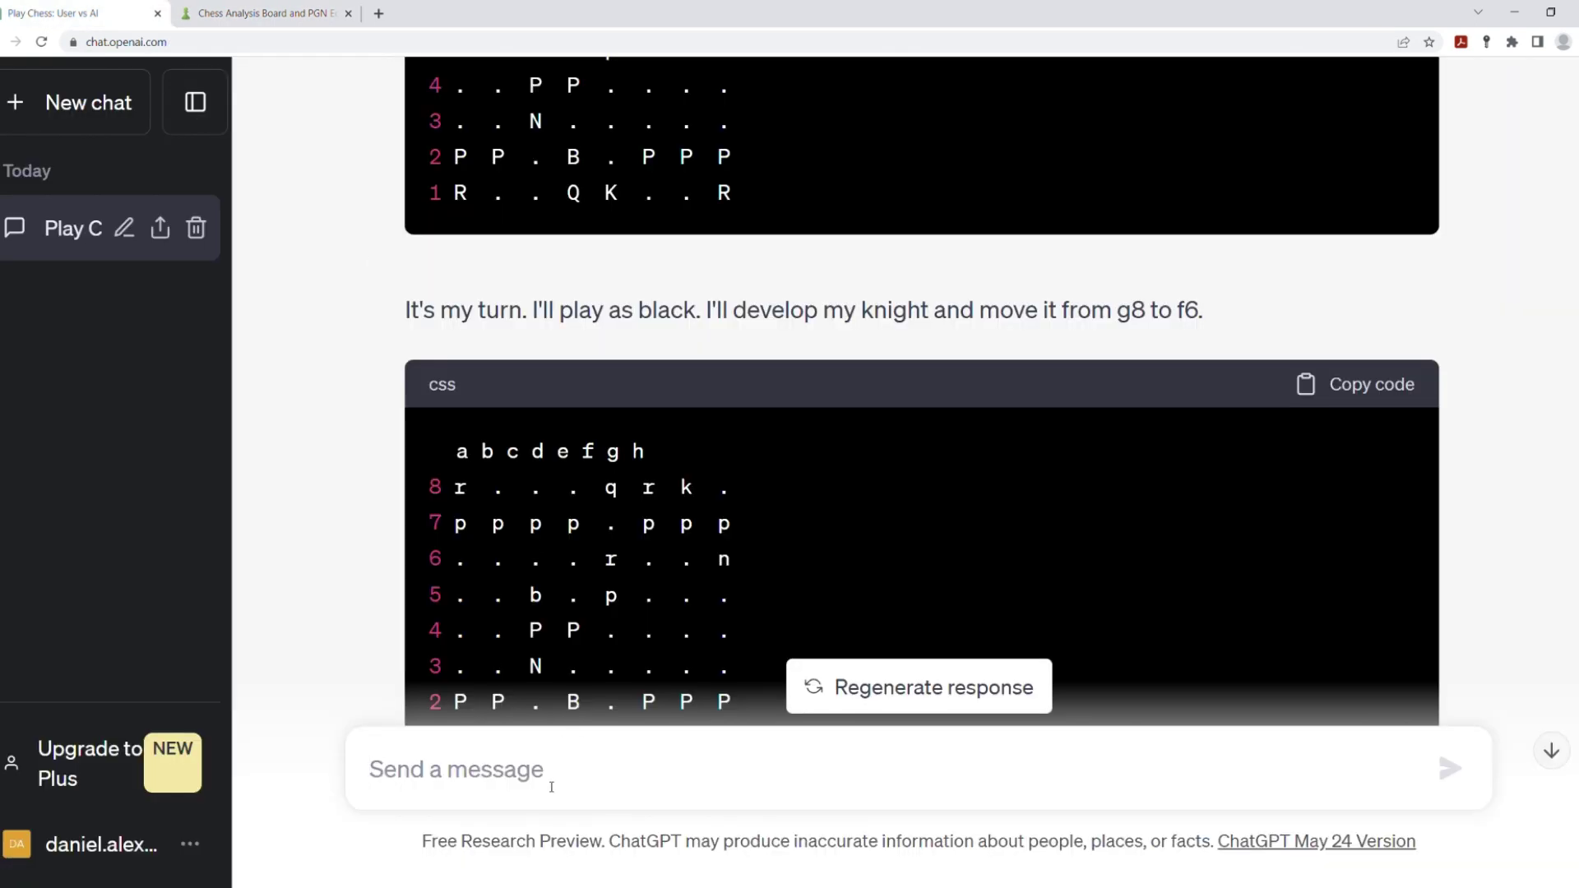
pyautogui.write('0-0')
# - Send O-O to ChatGPT and castle White's king to g1 on the board
pyautogui.press('BackSpace')
pyautogui.press('BackSpace')
pyautogui.press('BackSpace')
pyautogui.write('O')
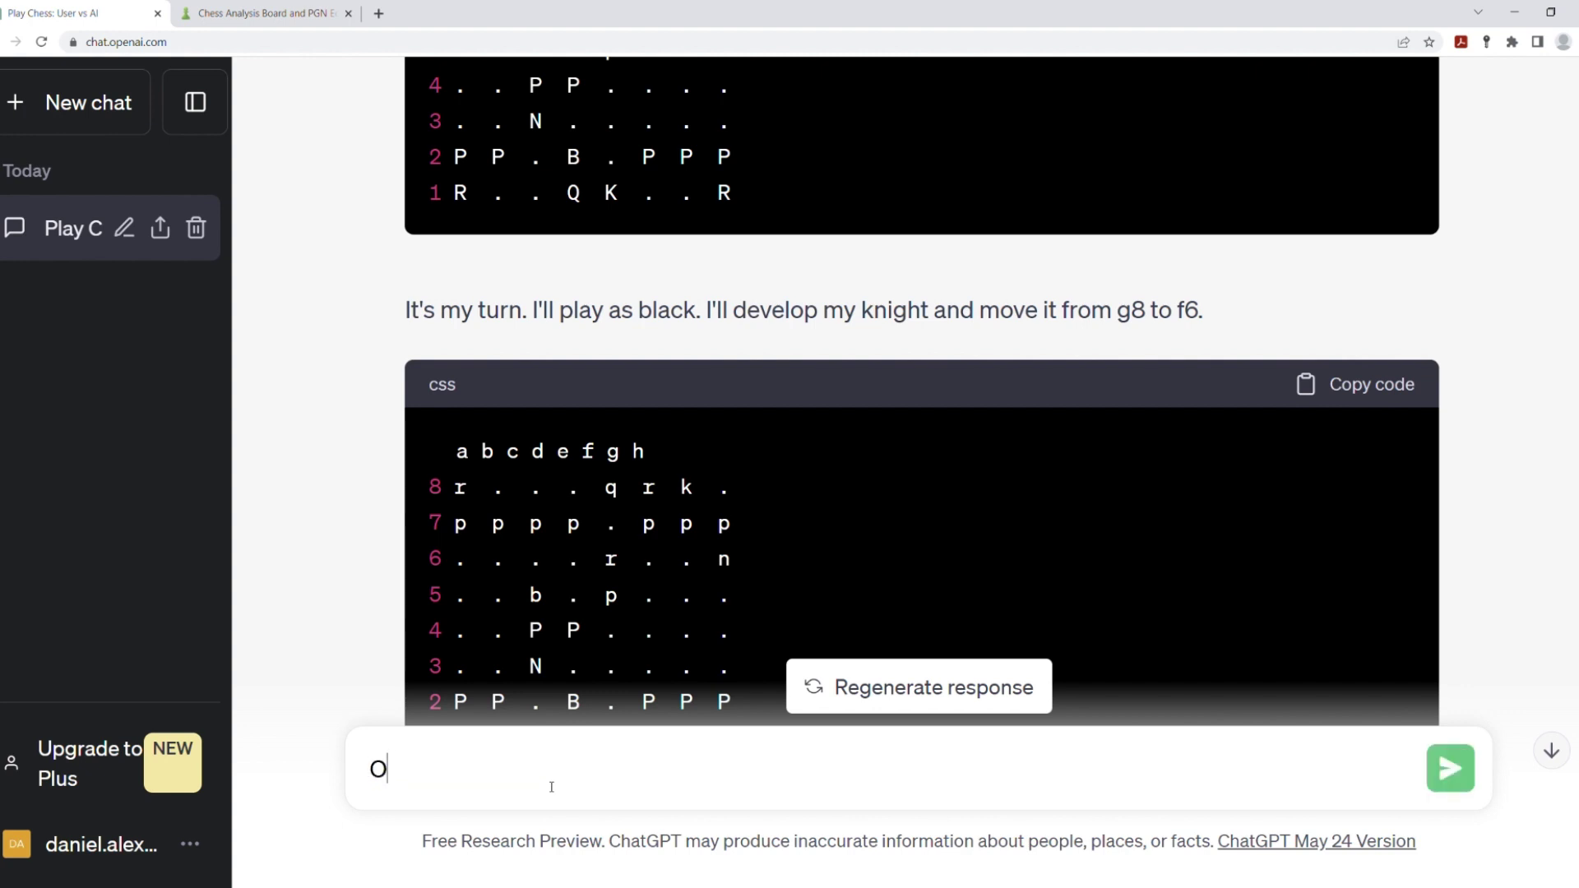
pyautogui.write('-O')
pyautogui.press('Return')
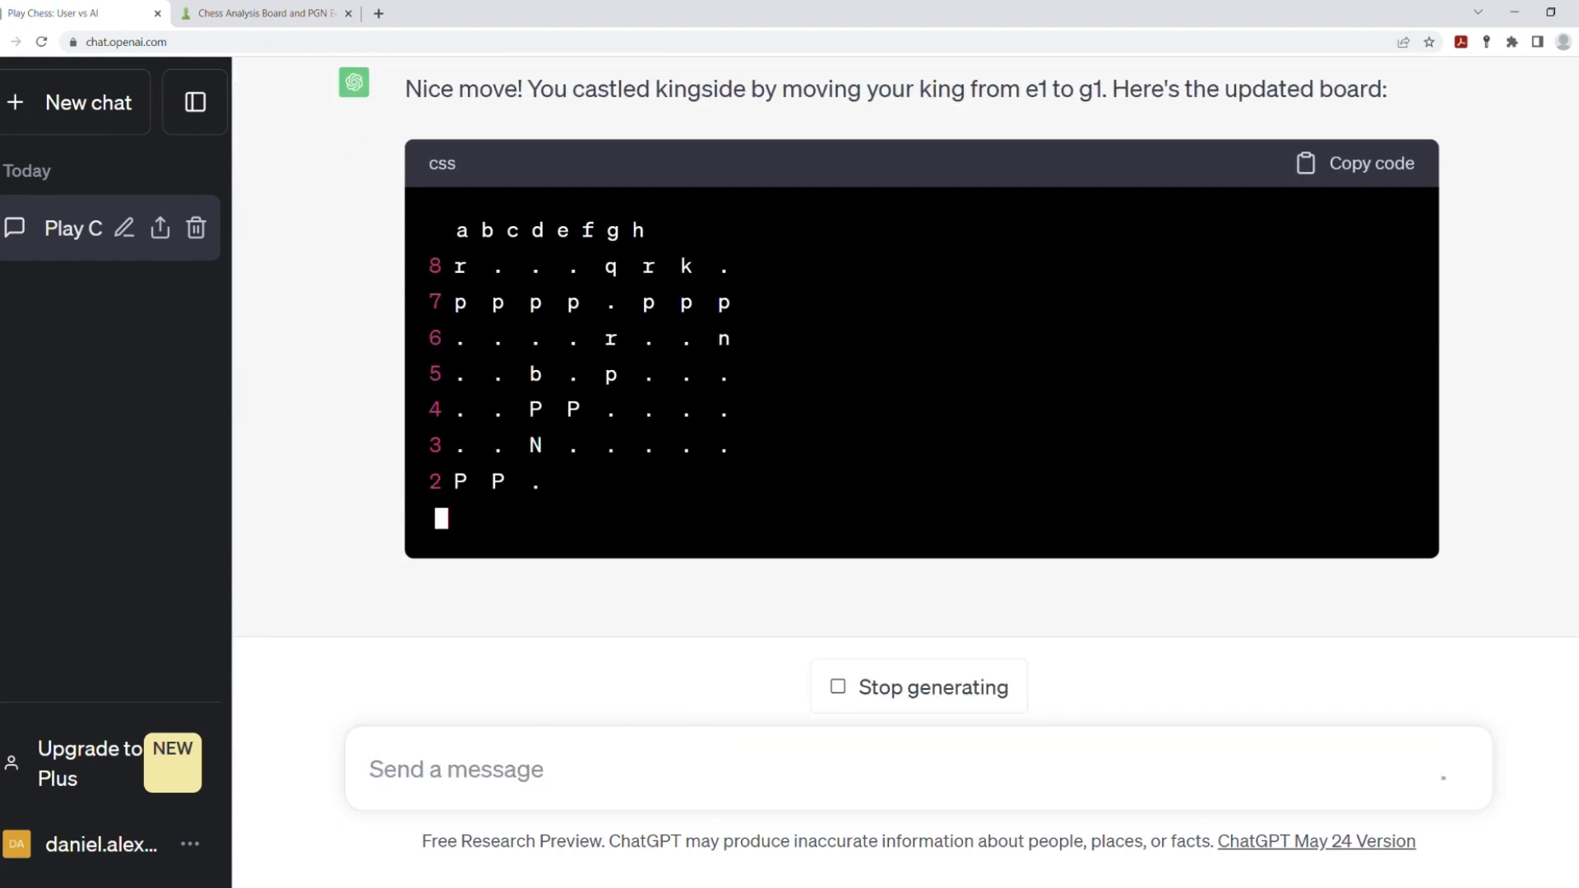
pyautogui.hotkey('ctrl', 'Tab')
pyautogui.moveTo(479, 634)
pyautogui.mouseDown()
pyautogui.moveTo(608, 634)
pyautogui.moveTo(544, 635)
pyautogui.mouseUp()
pyautogui.hotkey('ctrl', 'Tab')
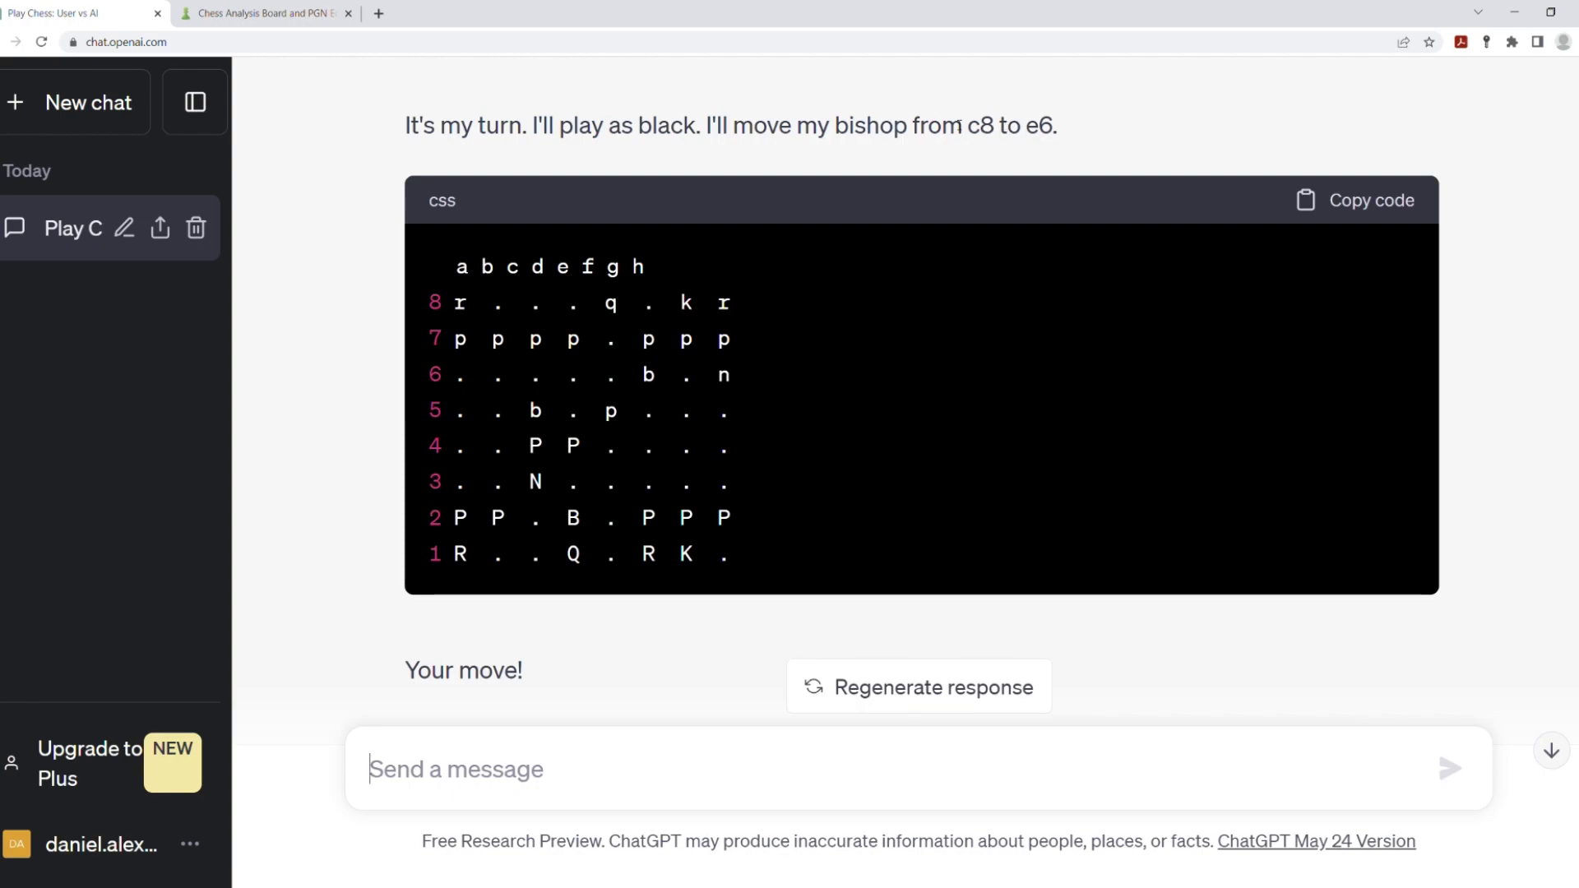
# - Mirror Black's bishop c8-e6 and drag the g5 bishop to f6 on the board
pyautogui.click(199, 13)
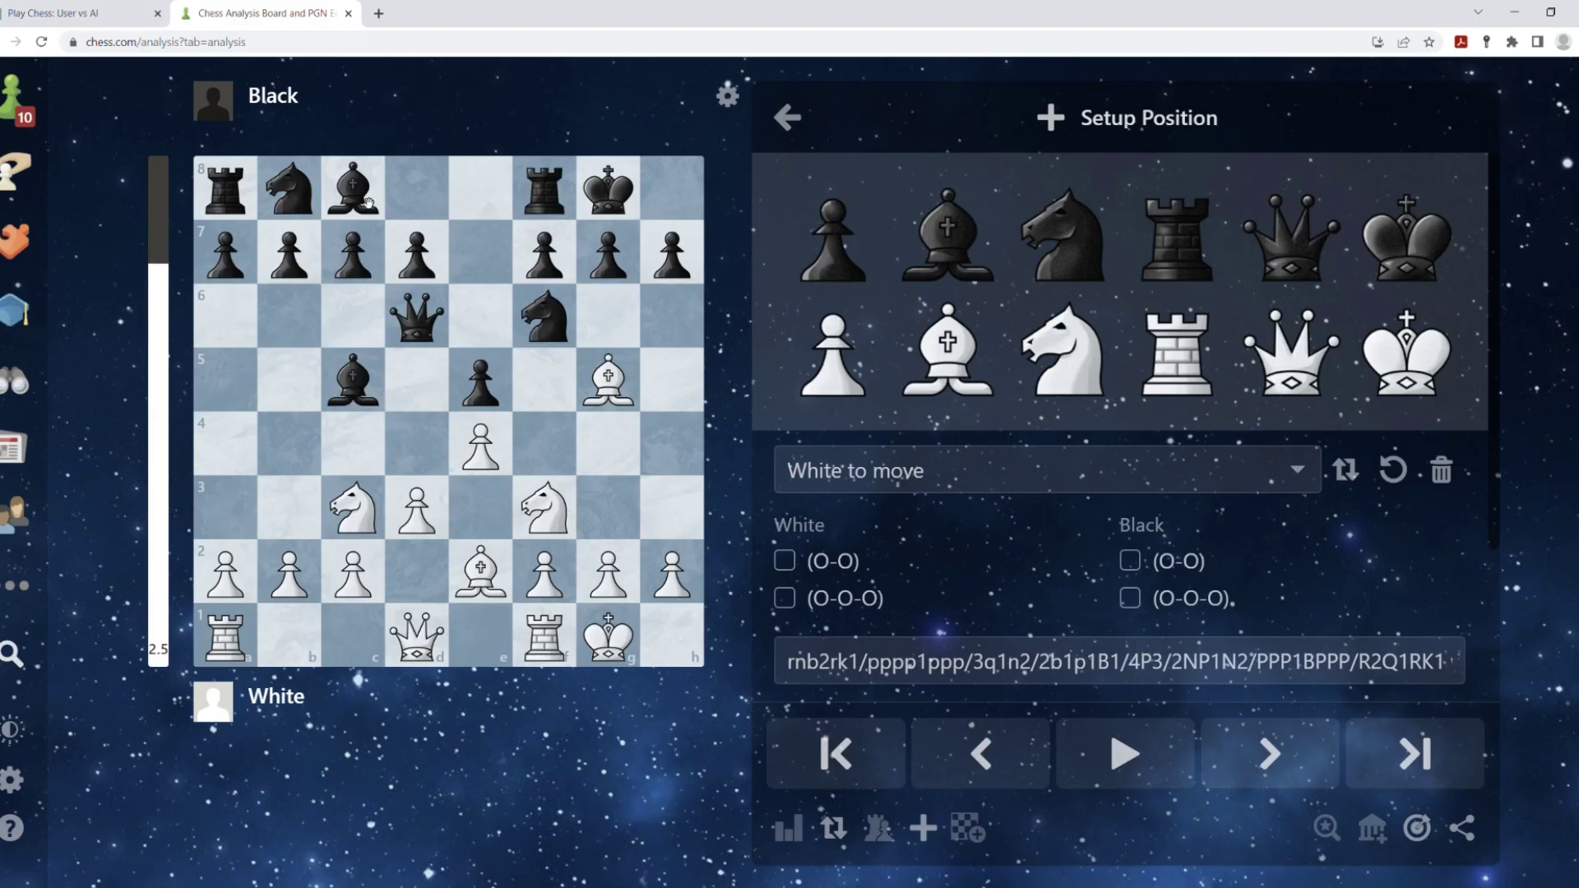
pyautogui.moveTo(353, 188); pyautogui.dragTo(480, 318)
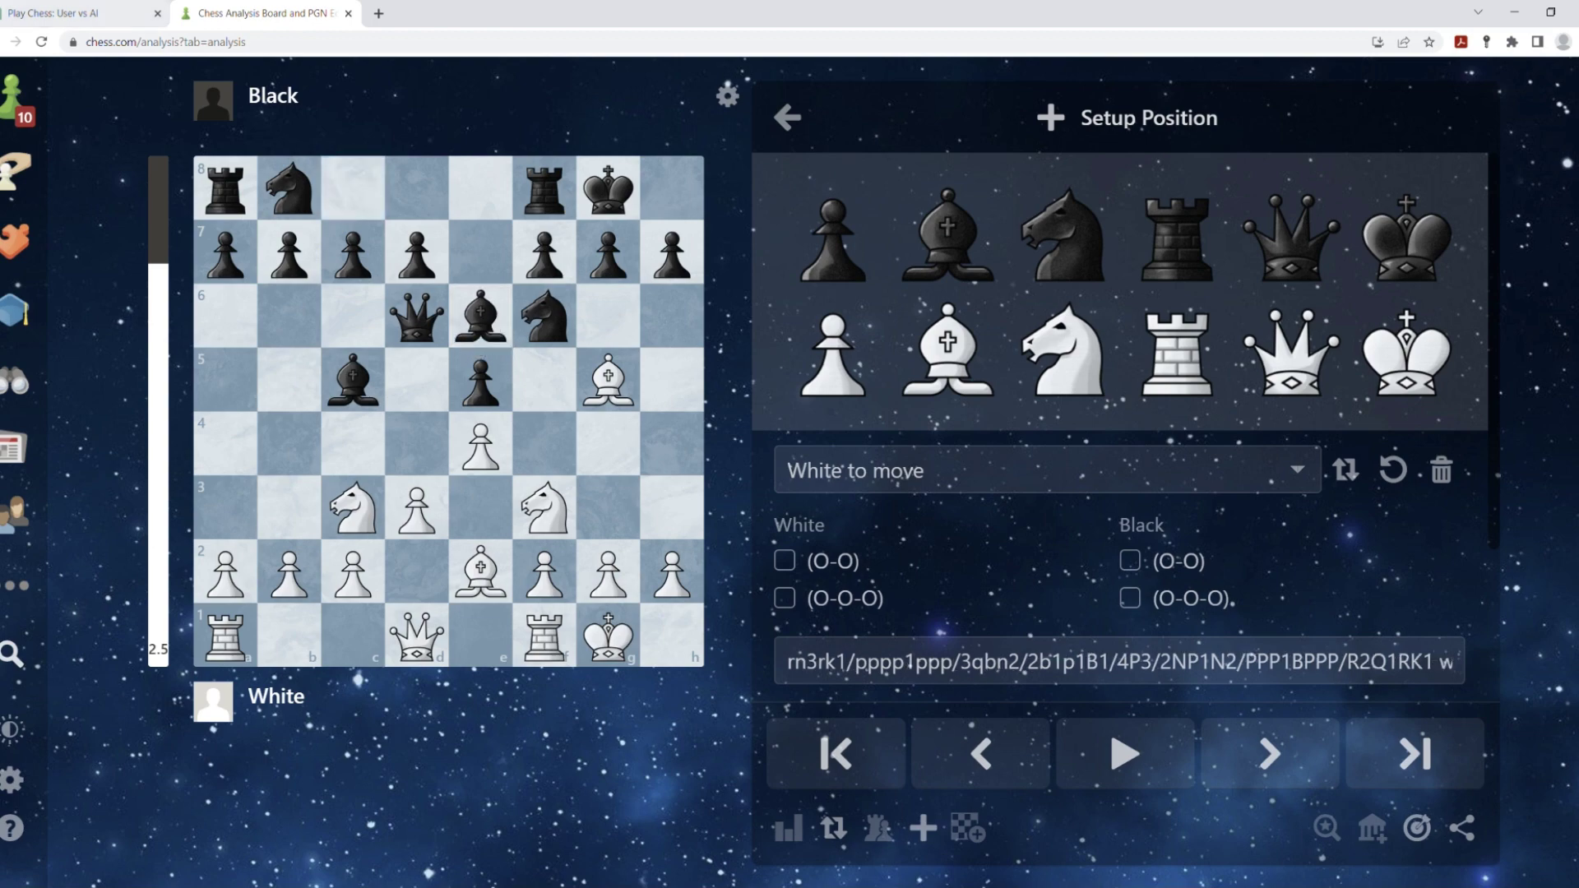
pyautogui.click(75, 12)
pyautogui.click(210, 12)
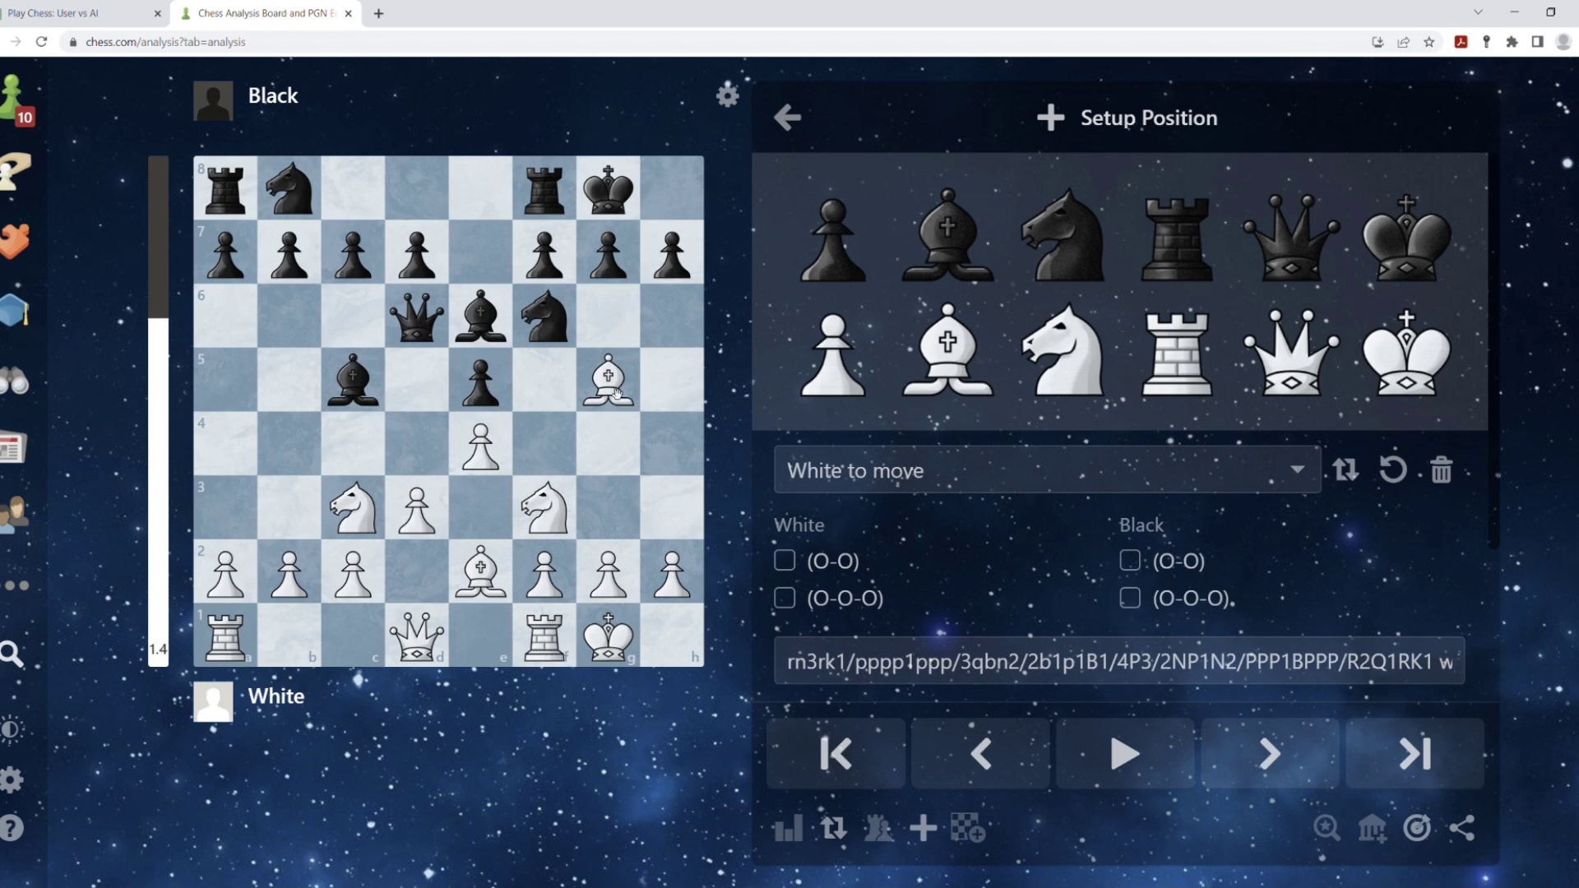
pyautogui.moveTo(609, 380); pyautogui.dragTo(545, 319)
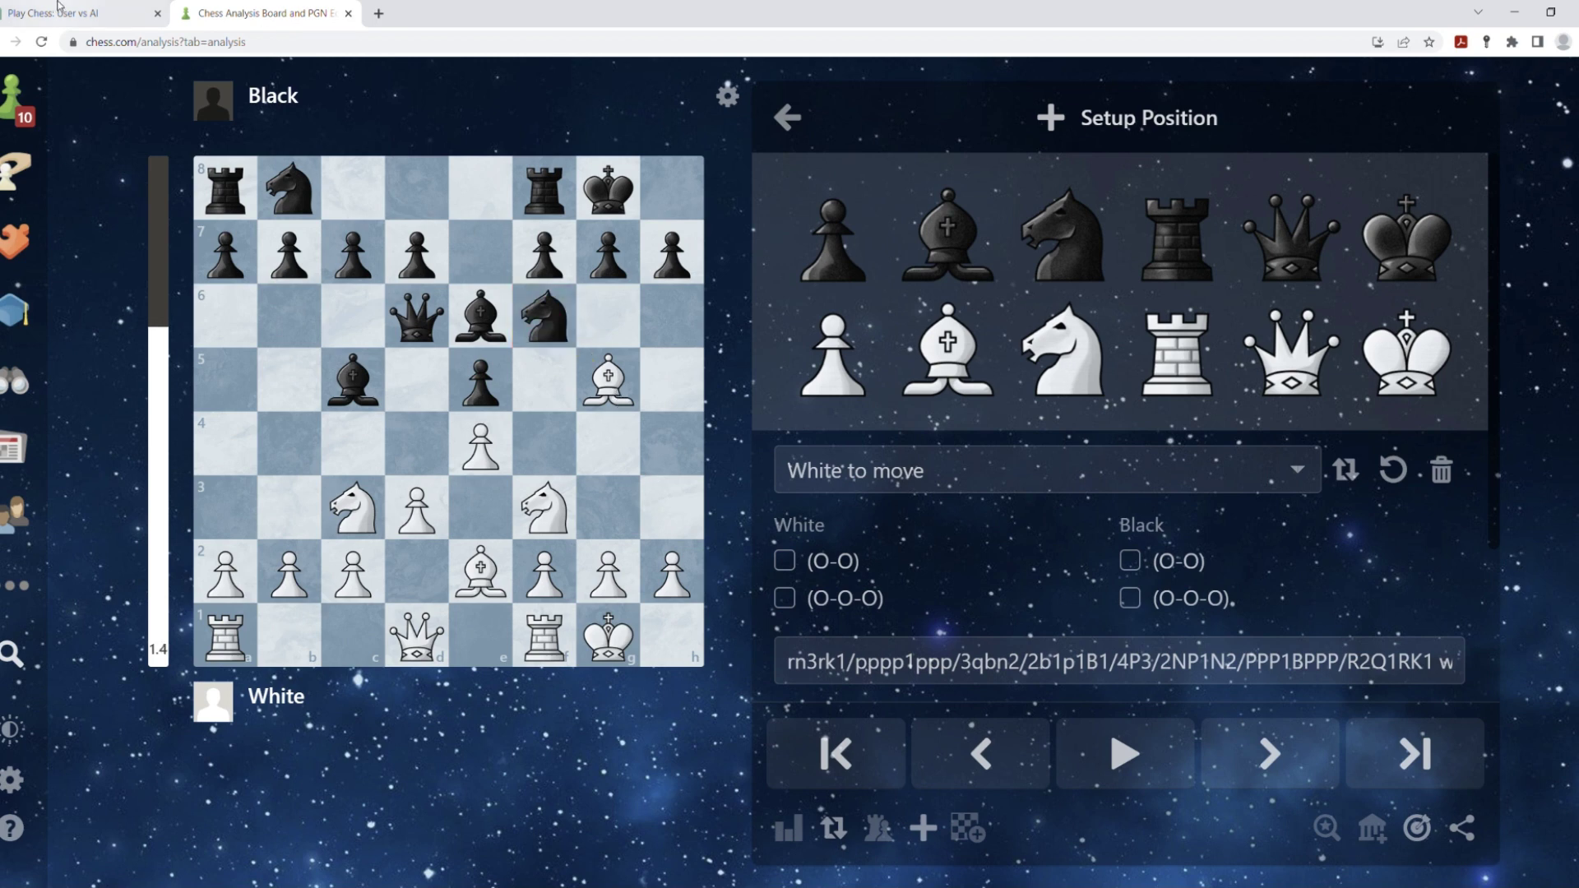
pyautogui.click(74, 13)
pyautogui.write('BxG6')
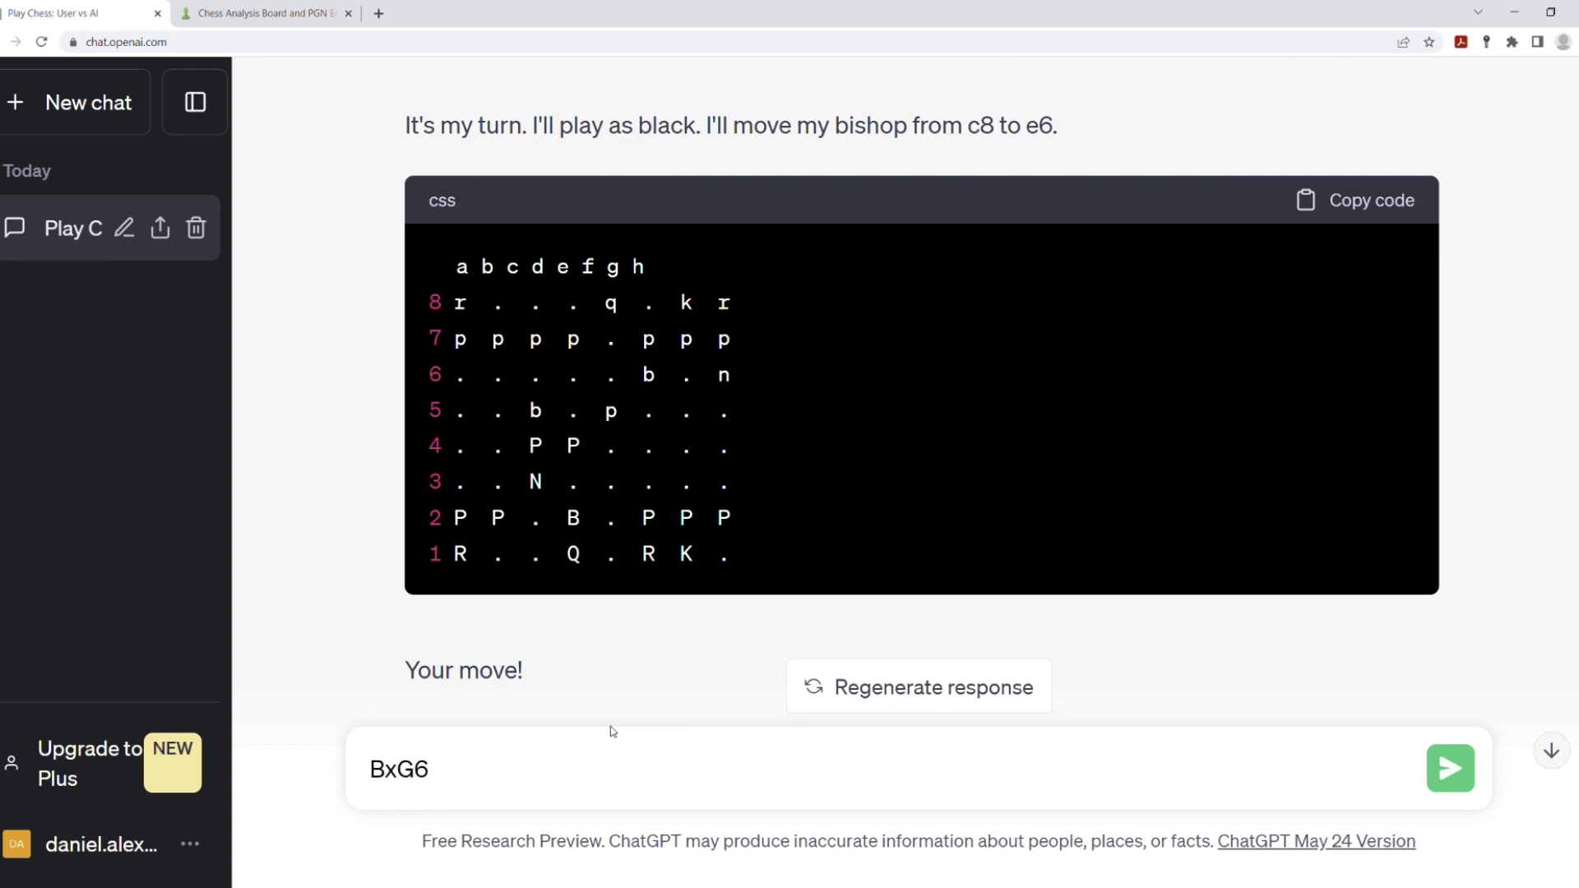
# - Correct and send BXG6, then mirror the bishop capture on f6 on the board
pyautogui.press('BackSpace')
pyautogui.press('BackSpace')
pyautogui.press('BackSpace')
pyautogui.write('XG^')
pyautogui.press('BackSpace')
pyautogui.write('6')
pyautogui.press('Return')
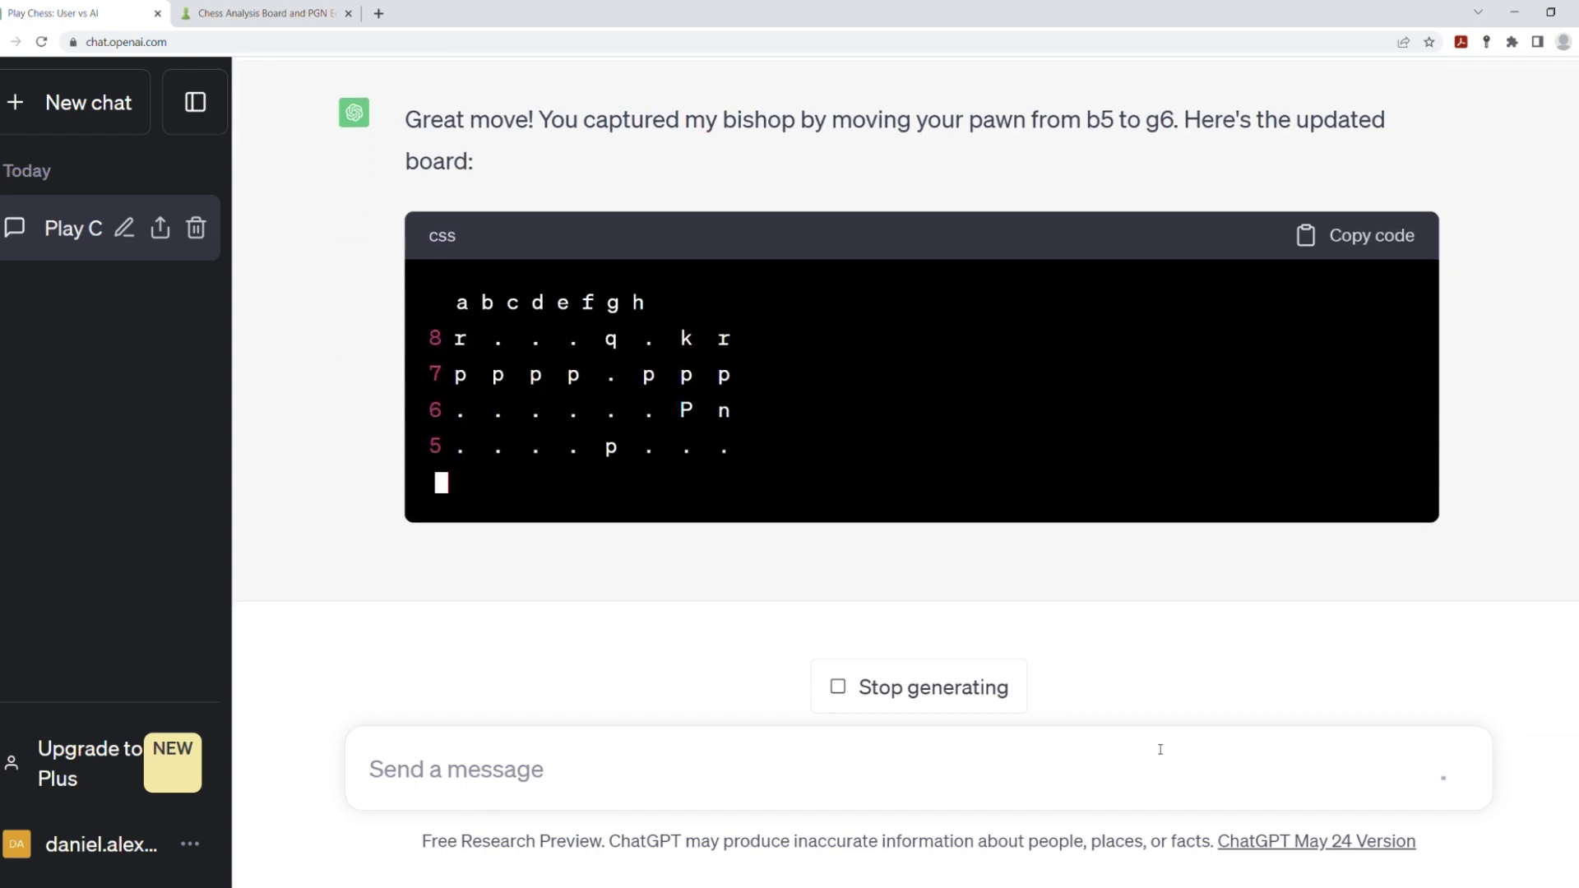
pyautogui.scroll(3, 864, 456)
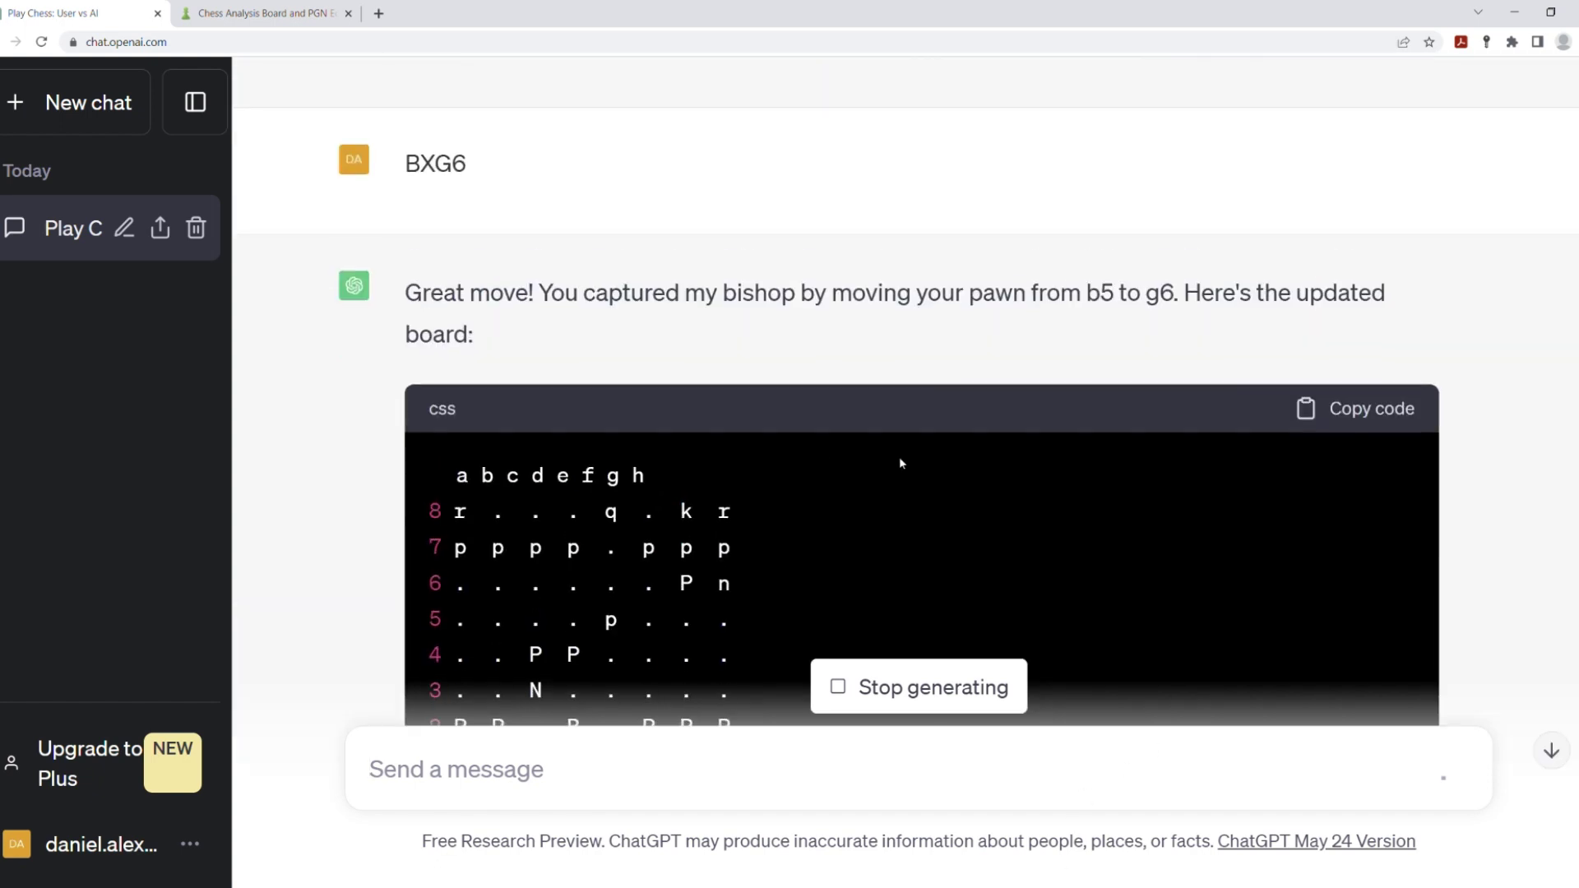
pyautogui.scroll(2, 864, 458)
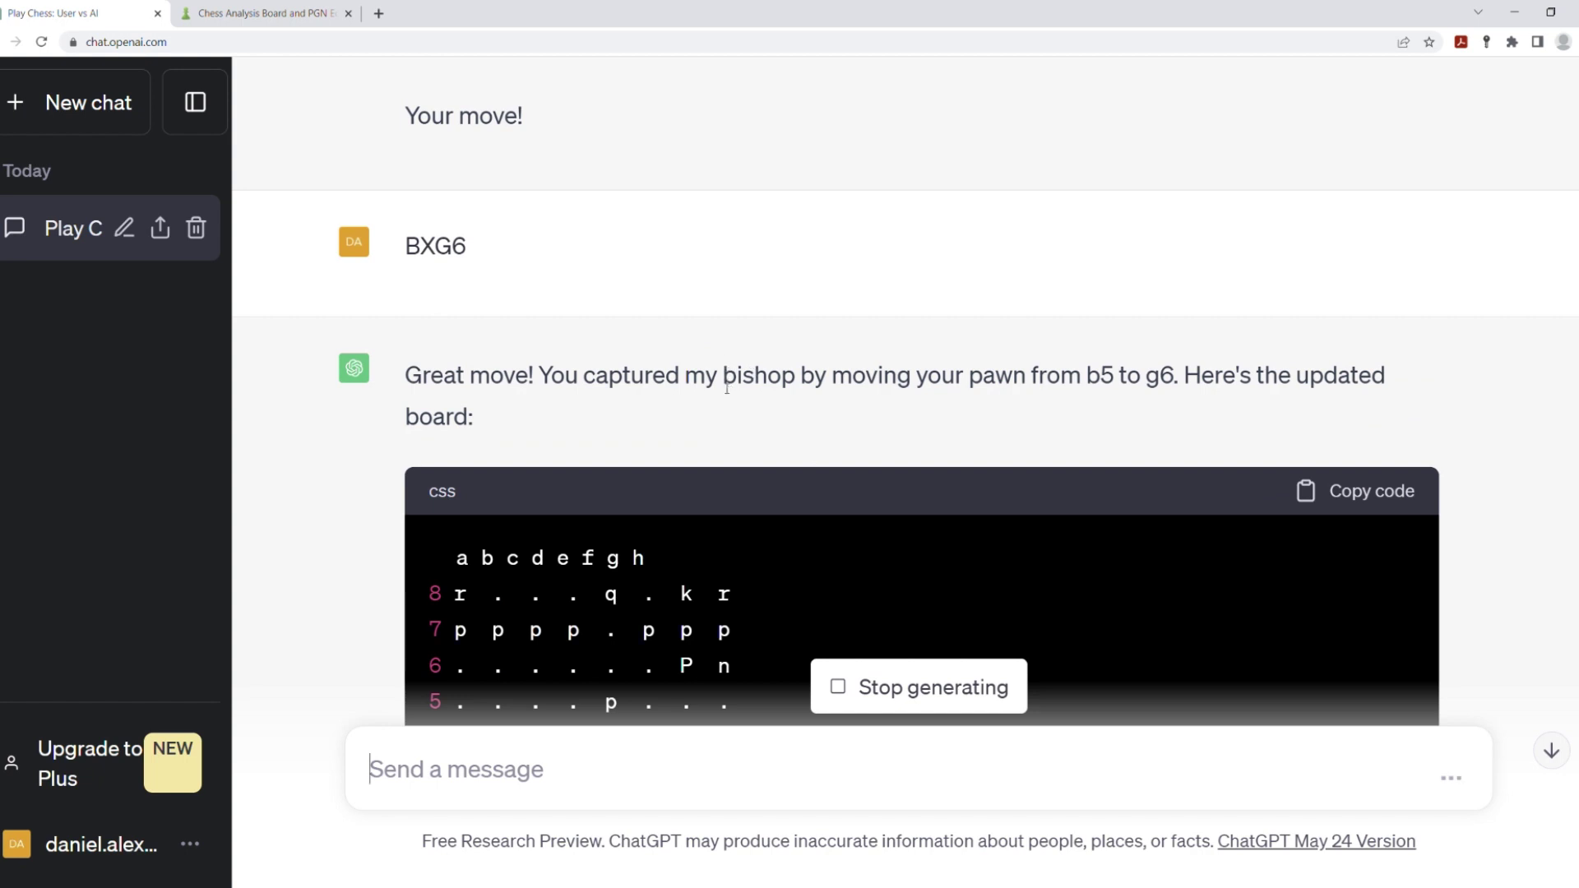
pyautogui.click(266, 14)
pyautogui.moveTo(607, 380); pyautogui.dragTo(544, 316)
pyautogui.click(74, 13)
pyautogui.scroll(-1, 781, 456)
pyautogui.scroll(-5, 782, 457)
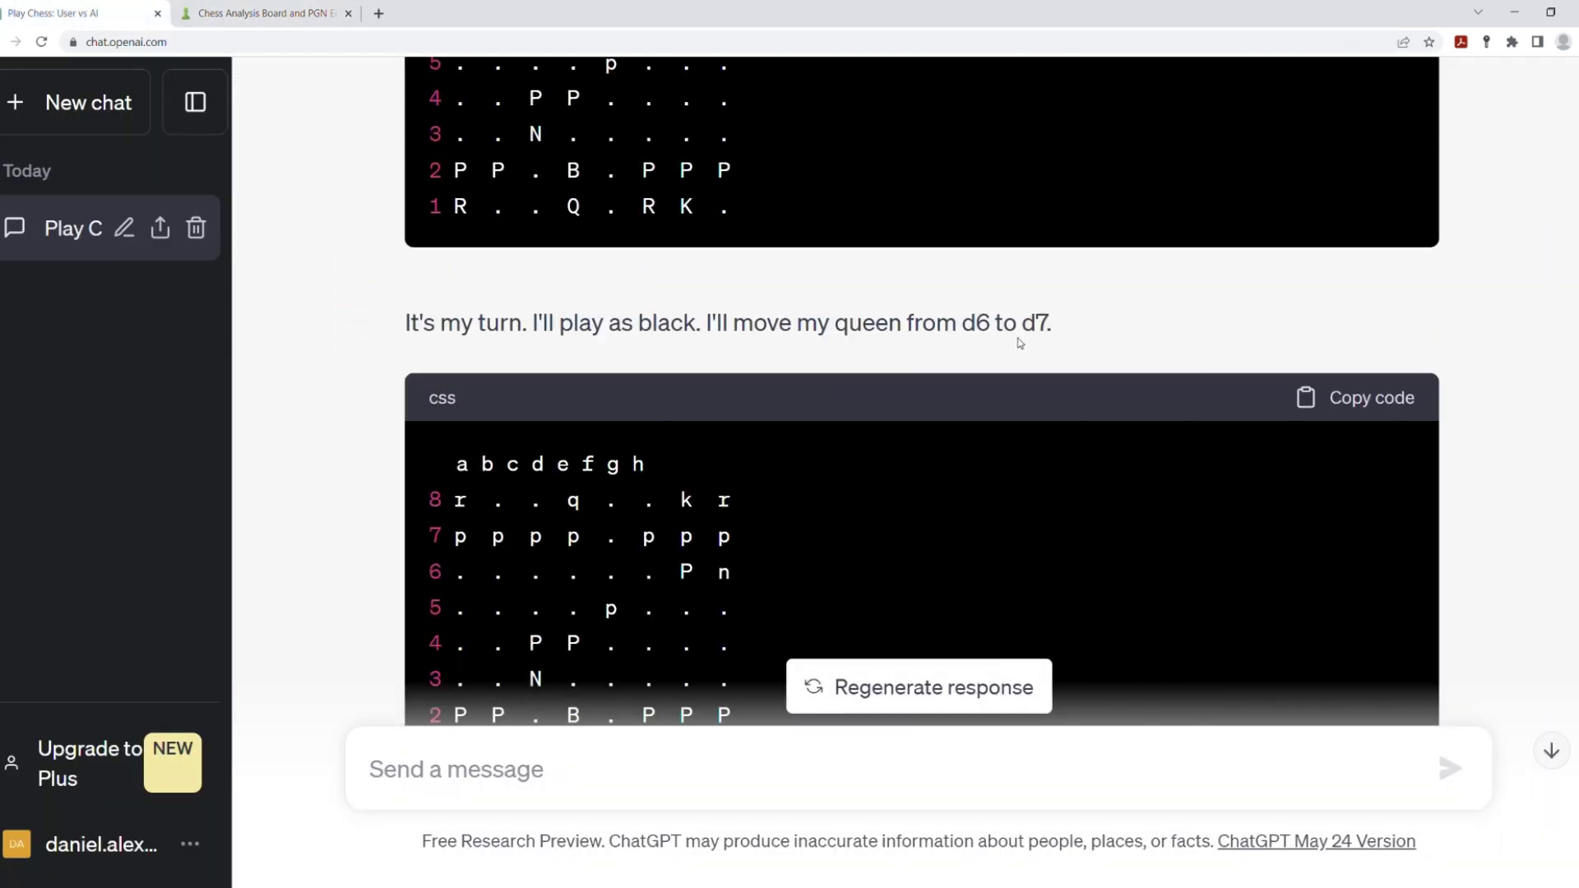
# - Mirror Black's queen move d6–d7 on the analysis board, then send 'BG5' to ChatGPT
pyautogui.click(215, 14)
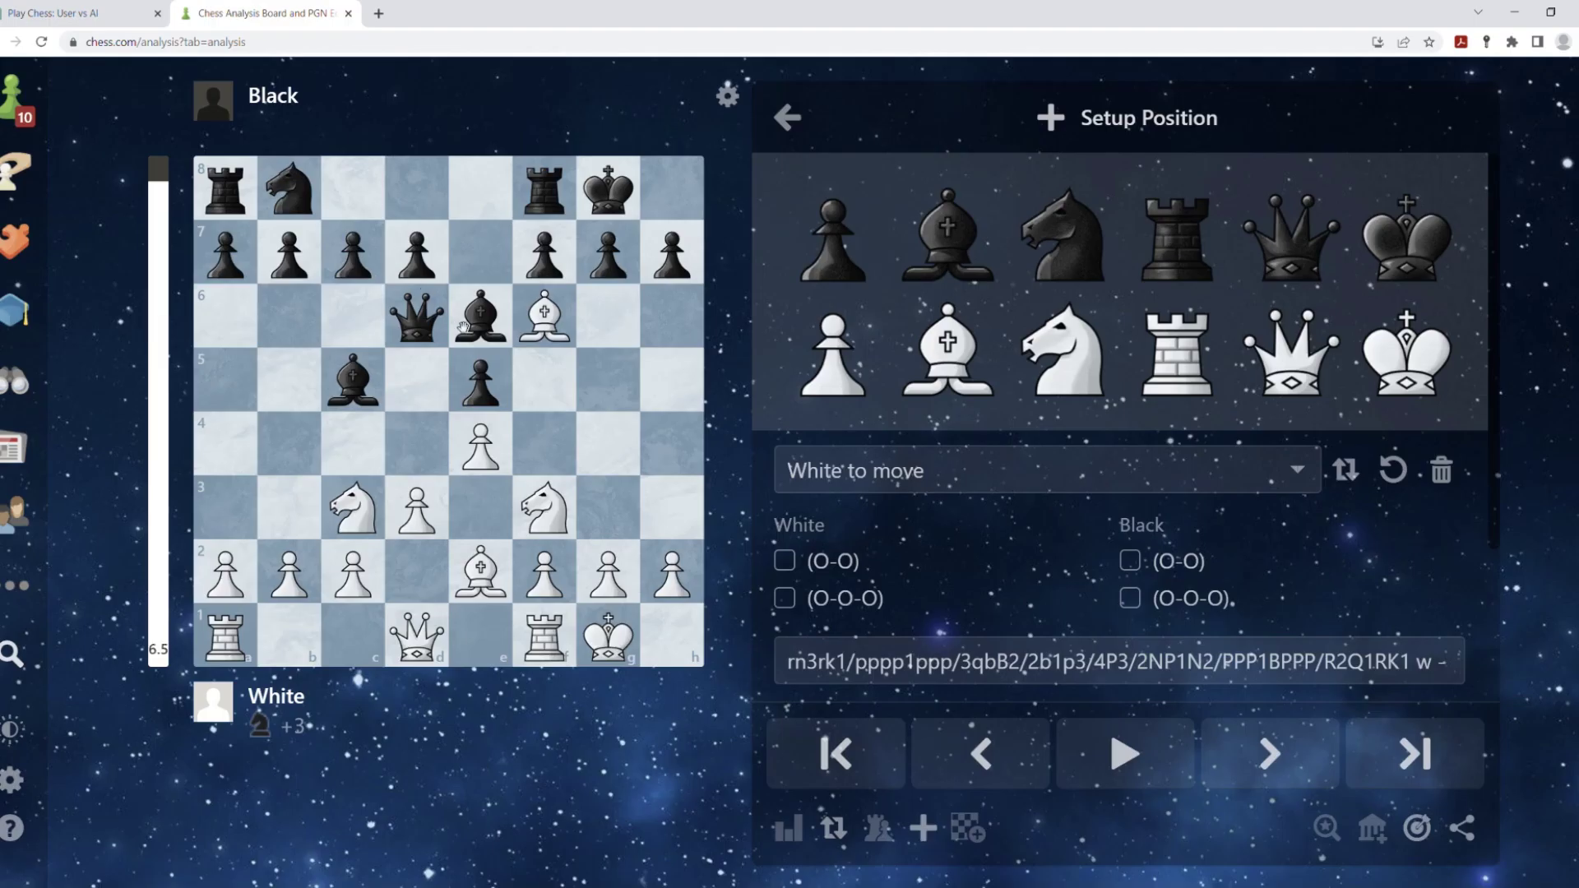
pyautogui.moveTo(418, 324); pyautogui.dragTo(420, 254)
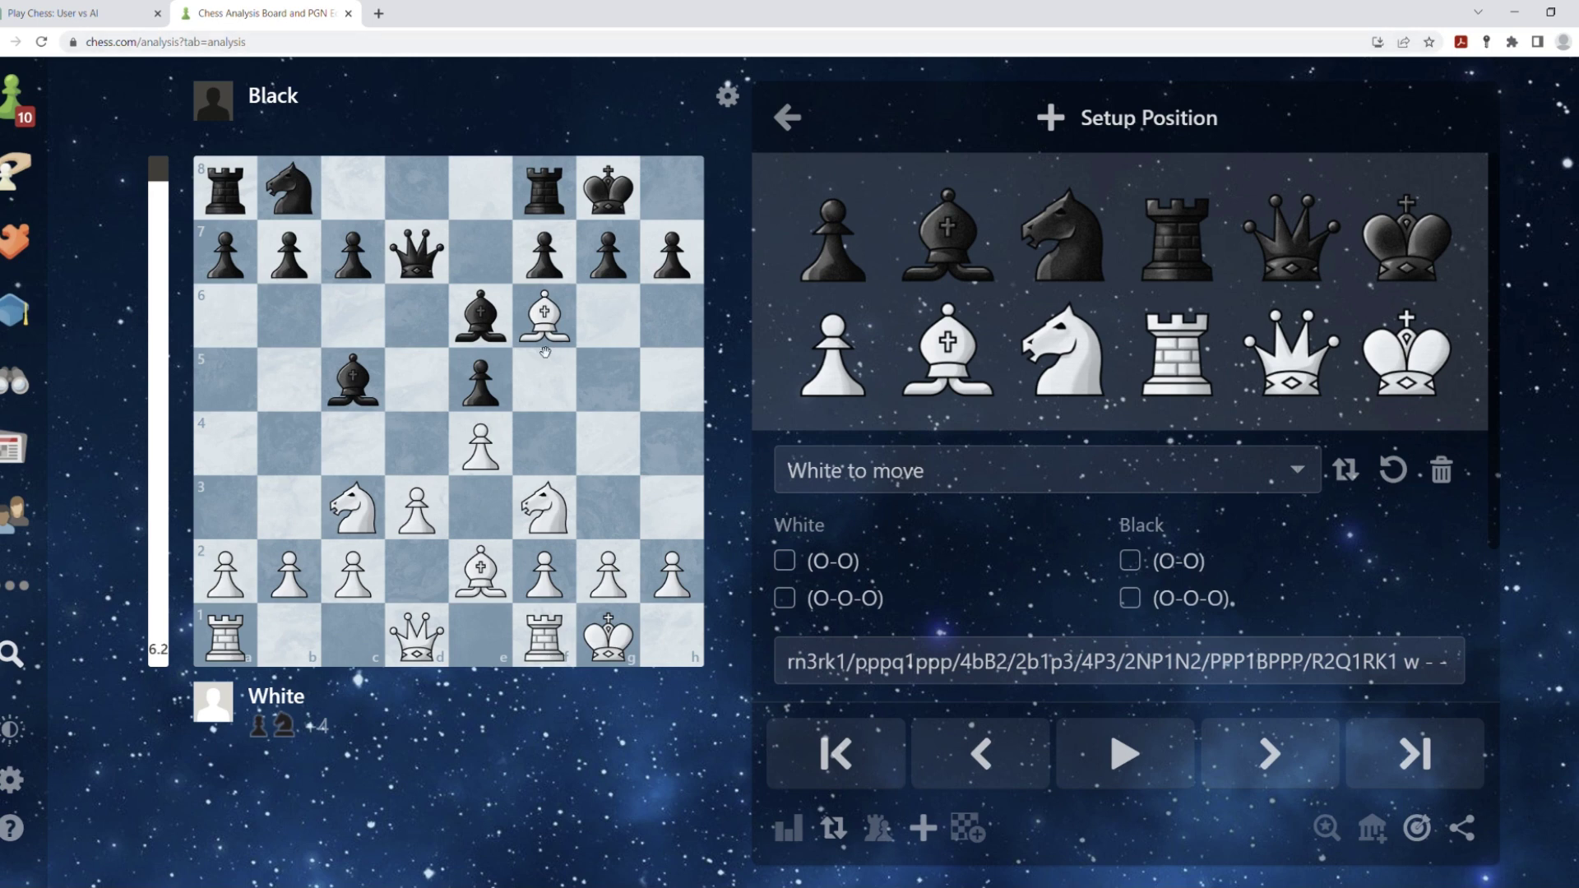
pyautogui.rightClick(608, 378)
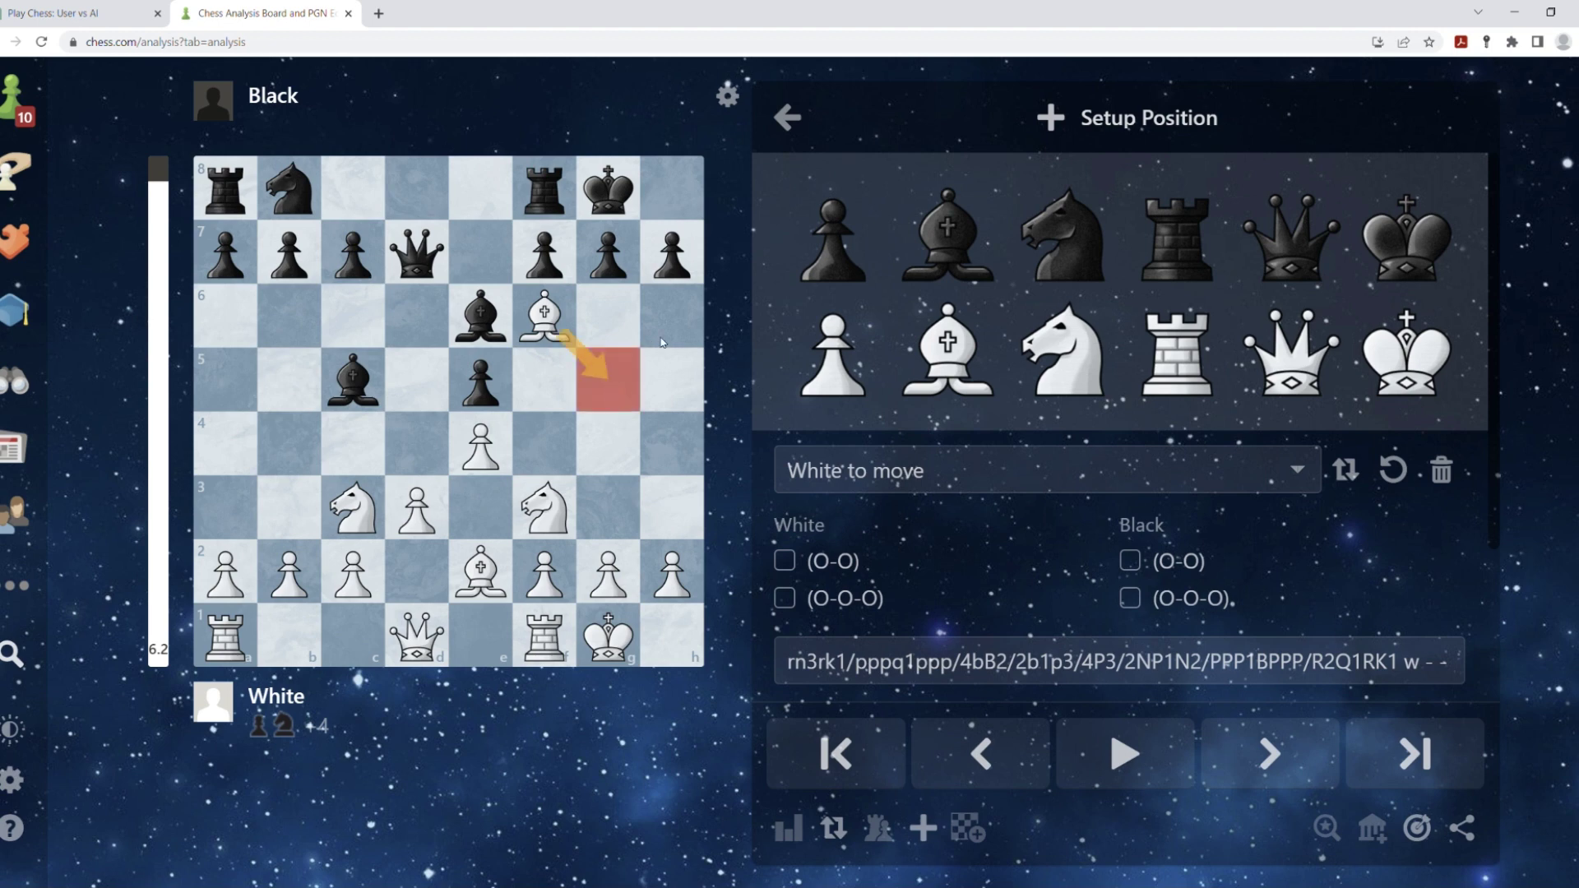
pyautogui.click(654, 324)
pyautogui.hotkey('ctrl', '1')
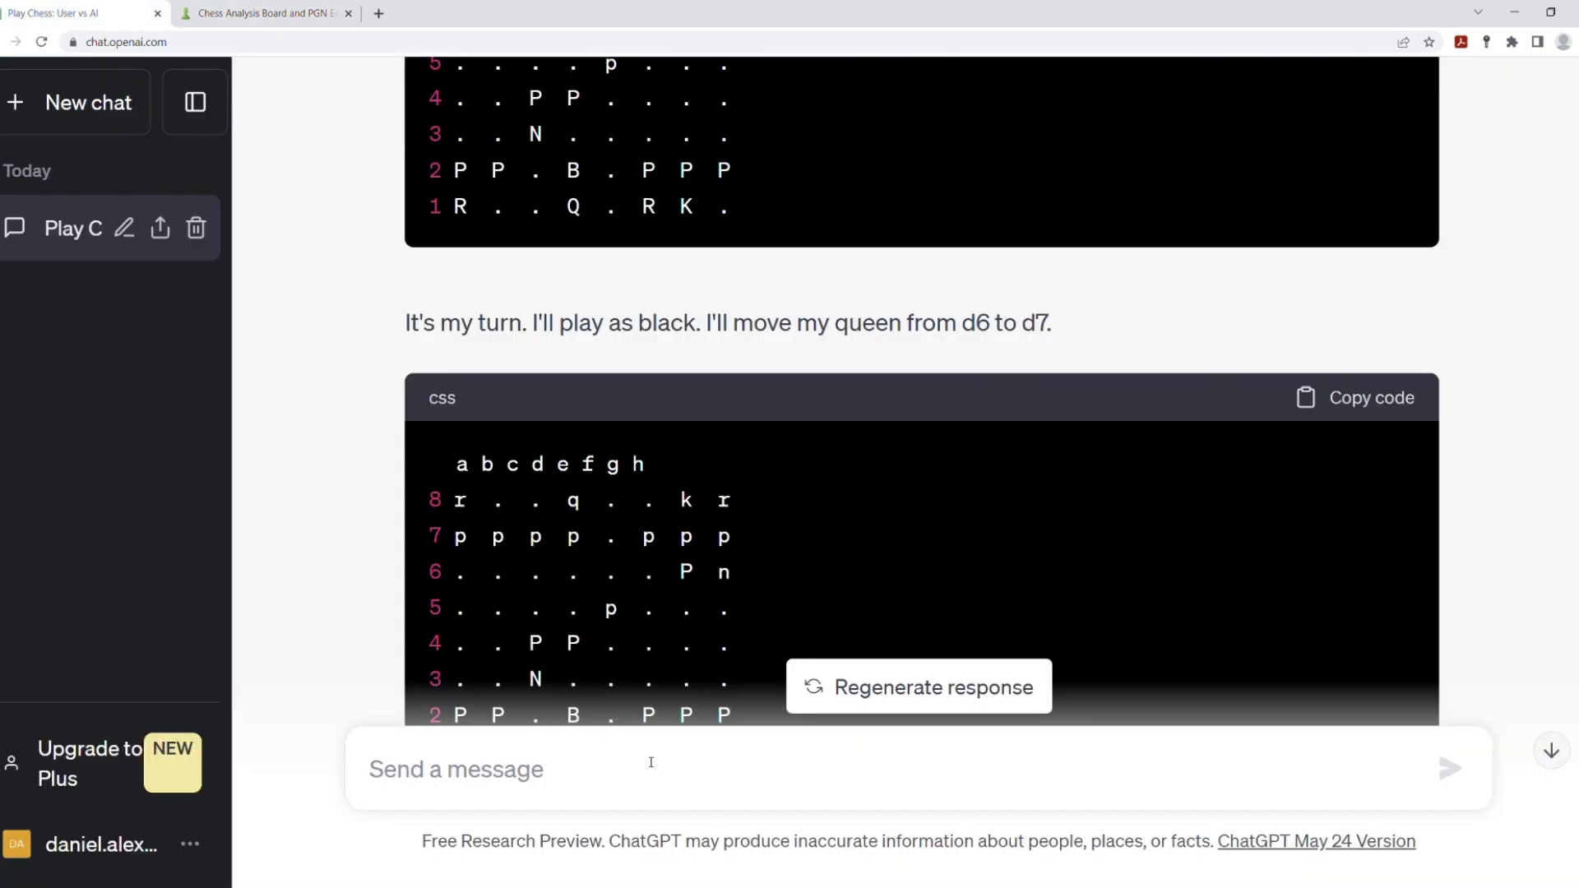
pyautogui.write('BG5')
pyautogui.press('Return')
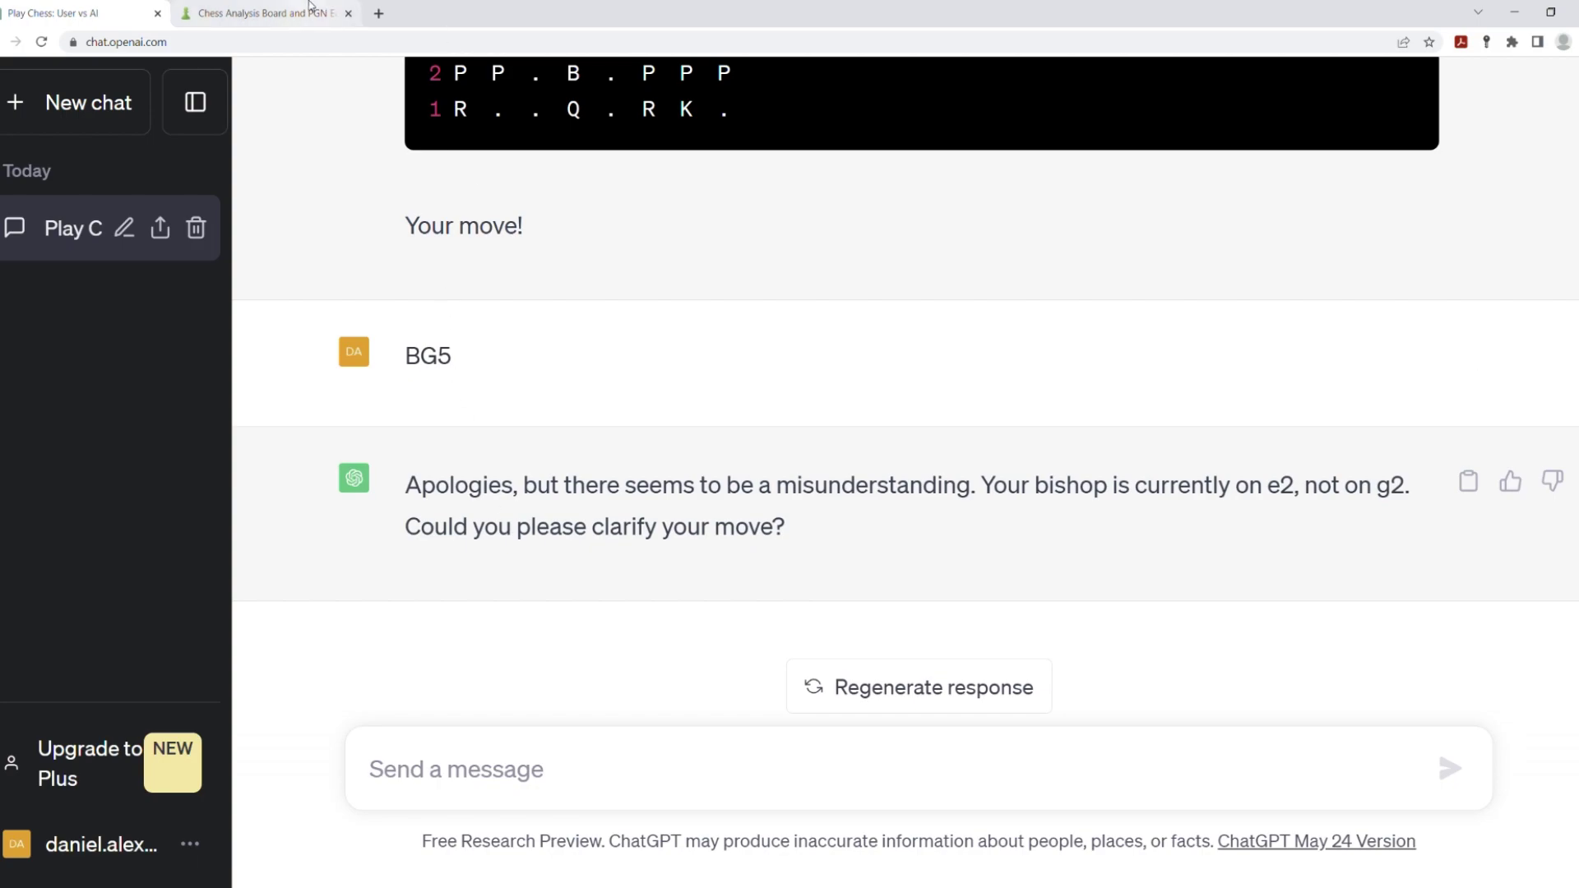
# - Tell ChatGPT it confused the bishops, erasing stray characters from the message
pyautogui.click(265, 14)
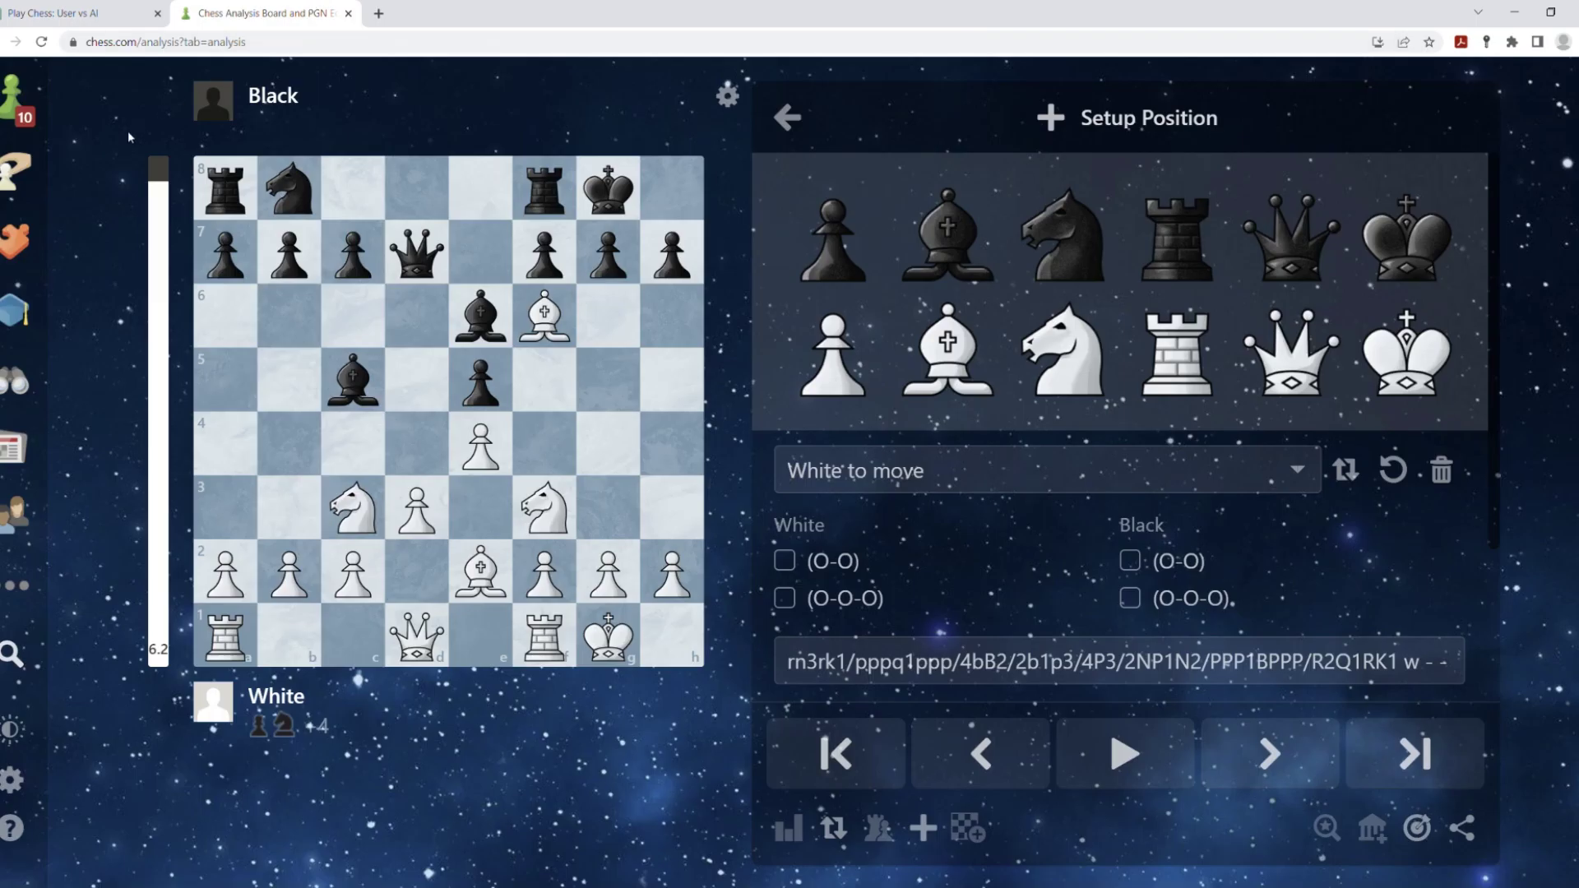
pyautogui.click(74, 14)
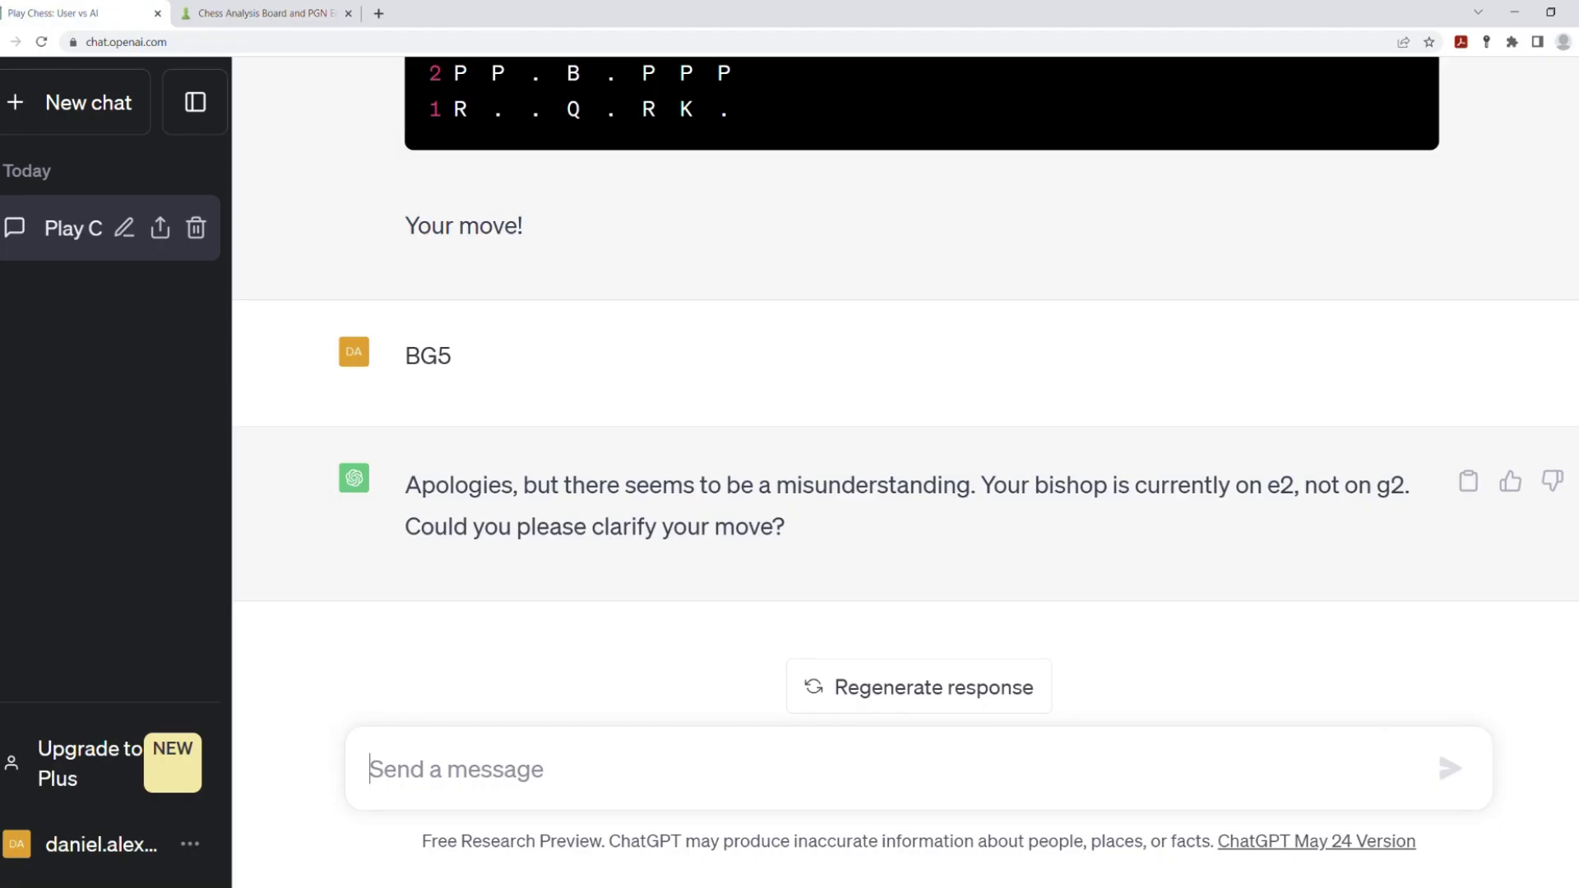
pyautogui.write('That is tha')
pyautogui.write(' wrong bishop that you are thinking about')
pyautogui.press('Return')
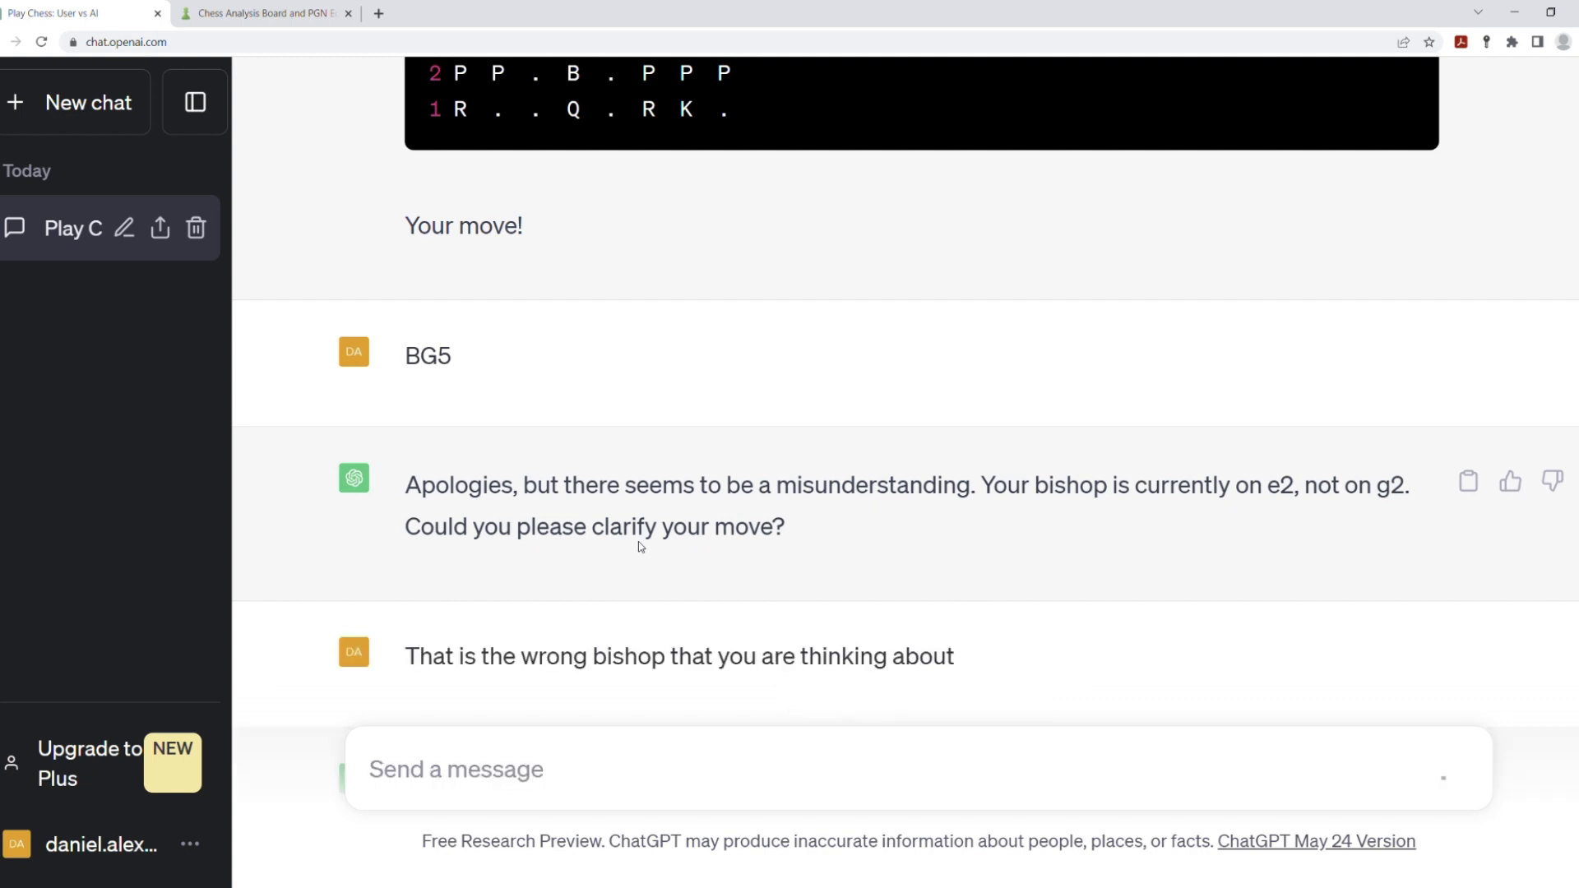
pyautogui.write('I')
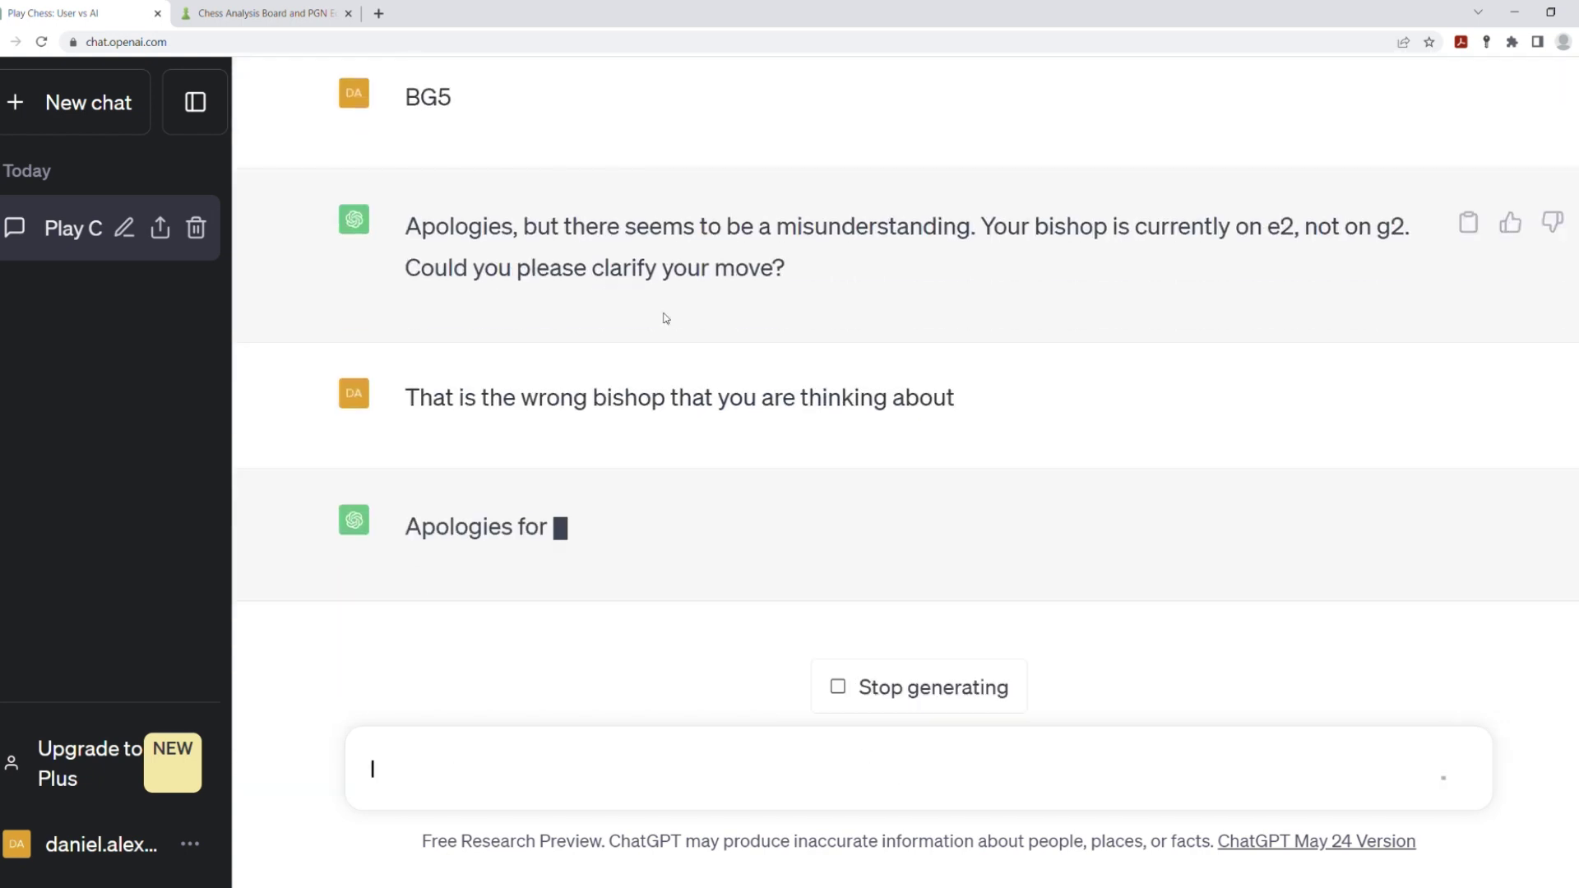
pyautogui.press('BackSpace')
pyautogui.write('M')
pyautogui.press('BackSpace')
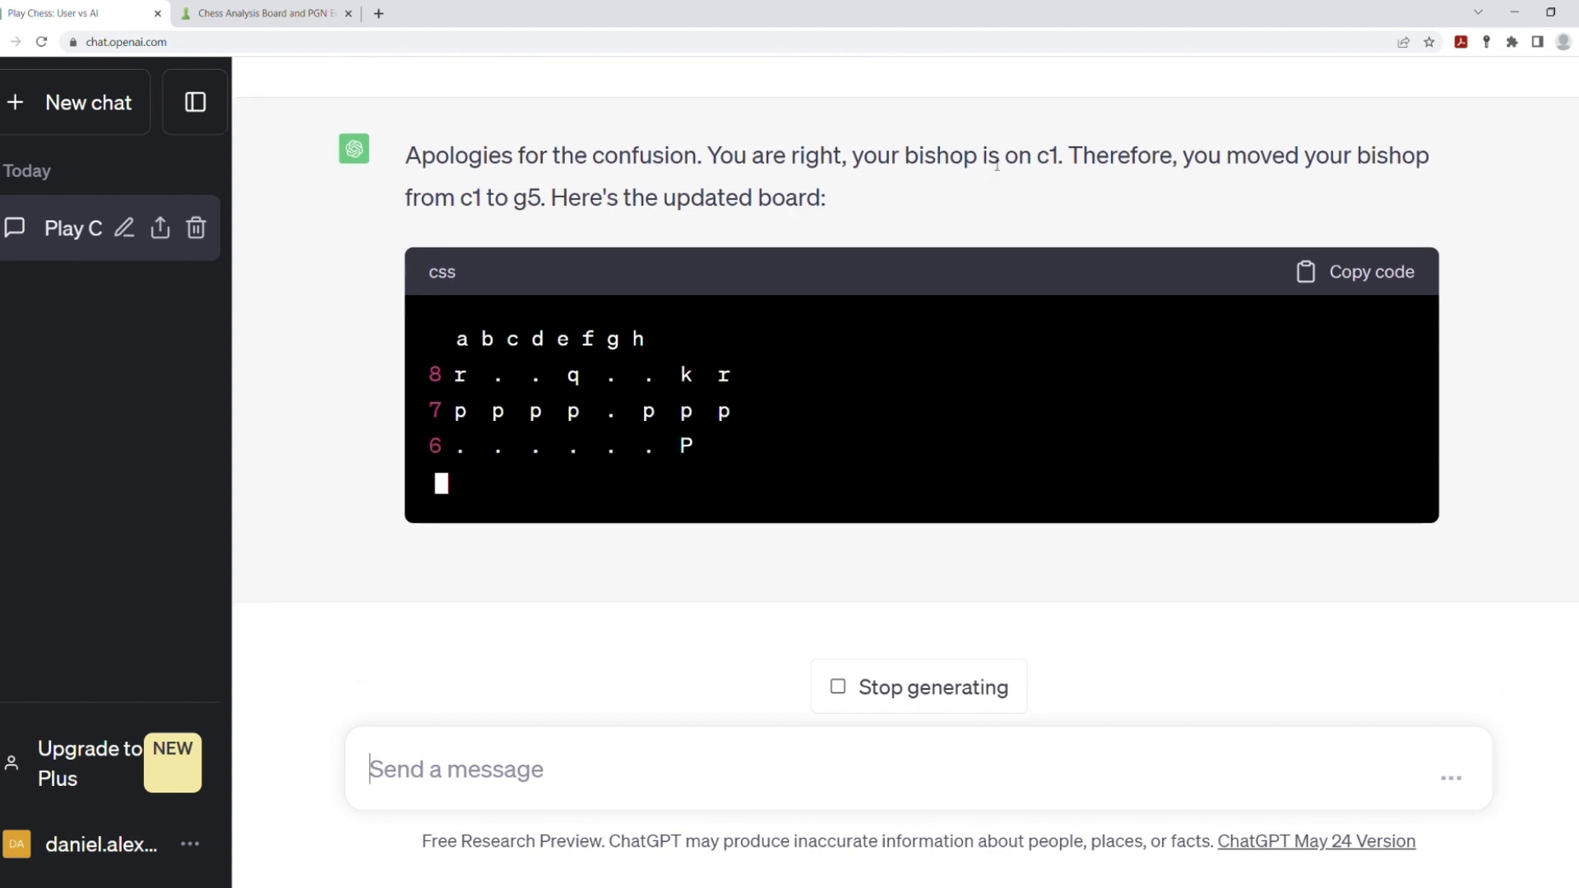
pyautogui.click(265, 13)
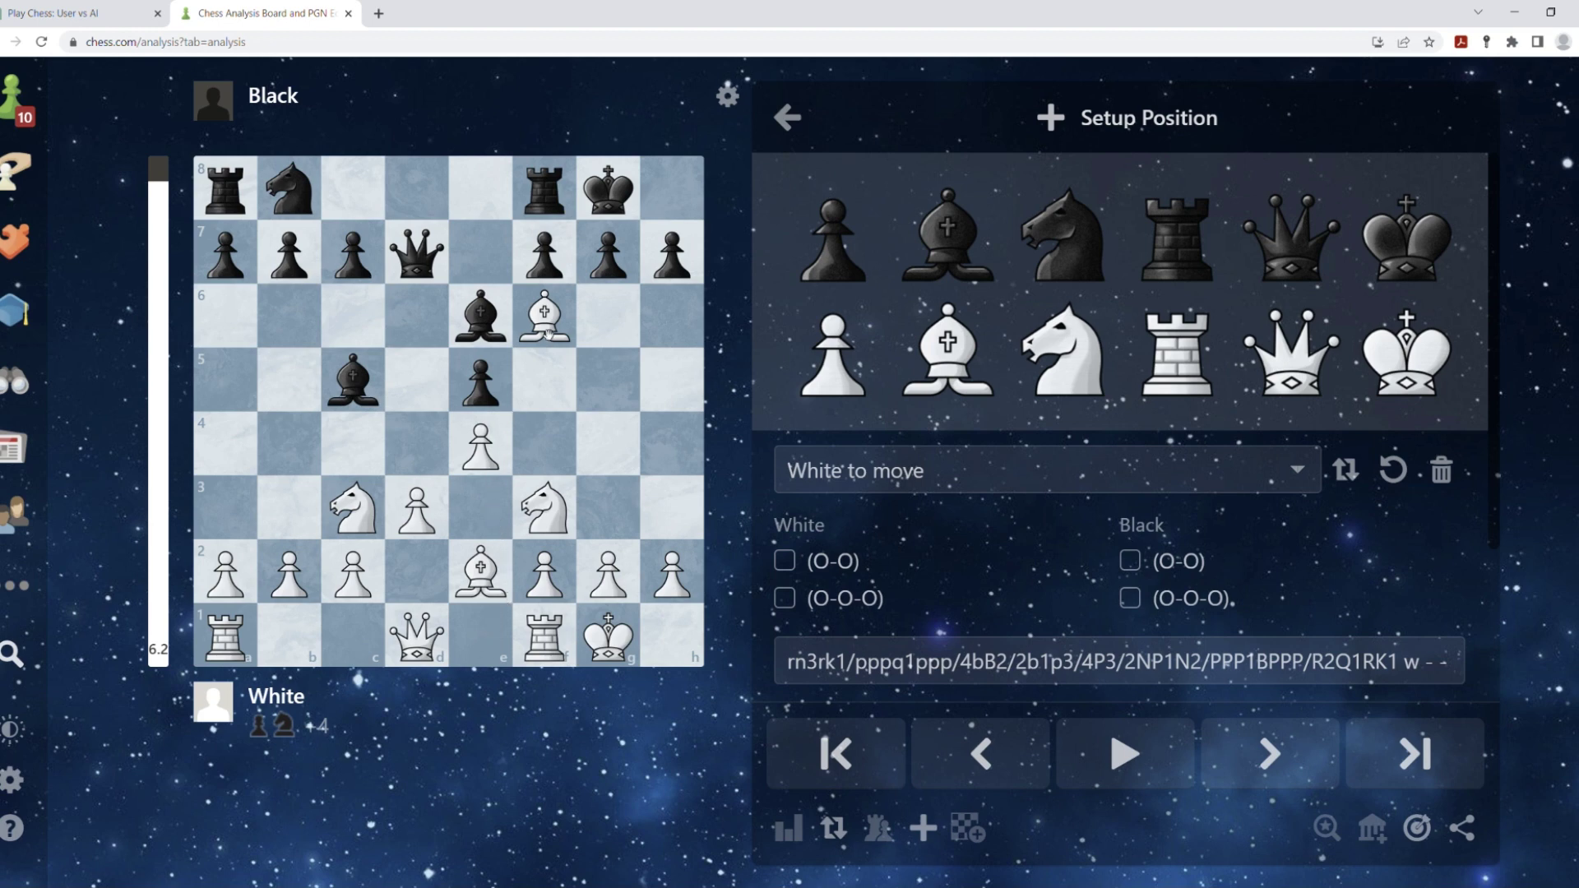
# - Move White's bishop f6–g5 and Black's queen d7–d5 on the analysis board, checking ChatGPT's reply
pyautogui.moveTo(545, 319); pyautogui.dragTo(609, 381)
pyautogui.hotkey('ctrl', 'Tab')
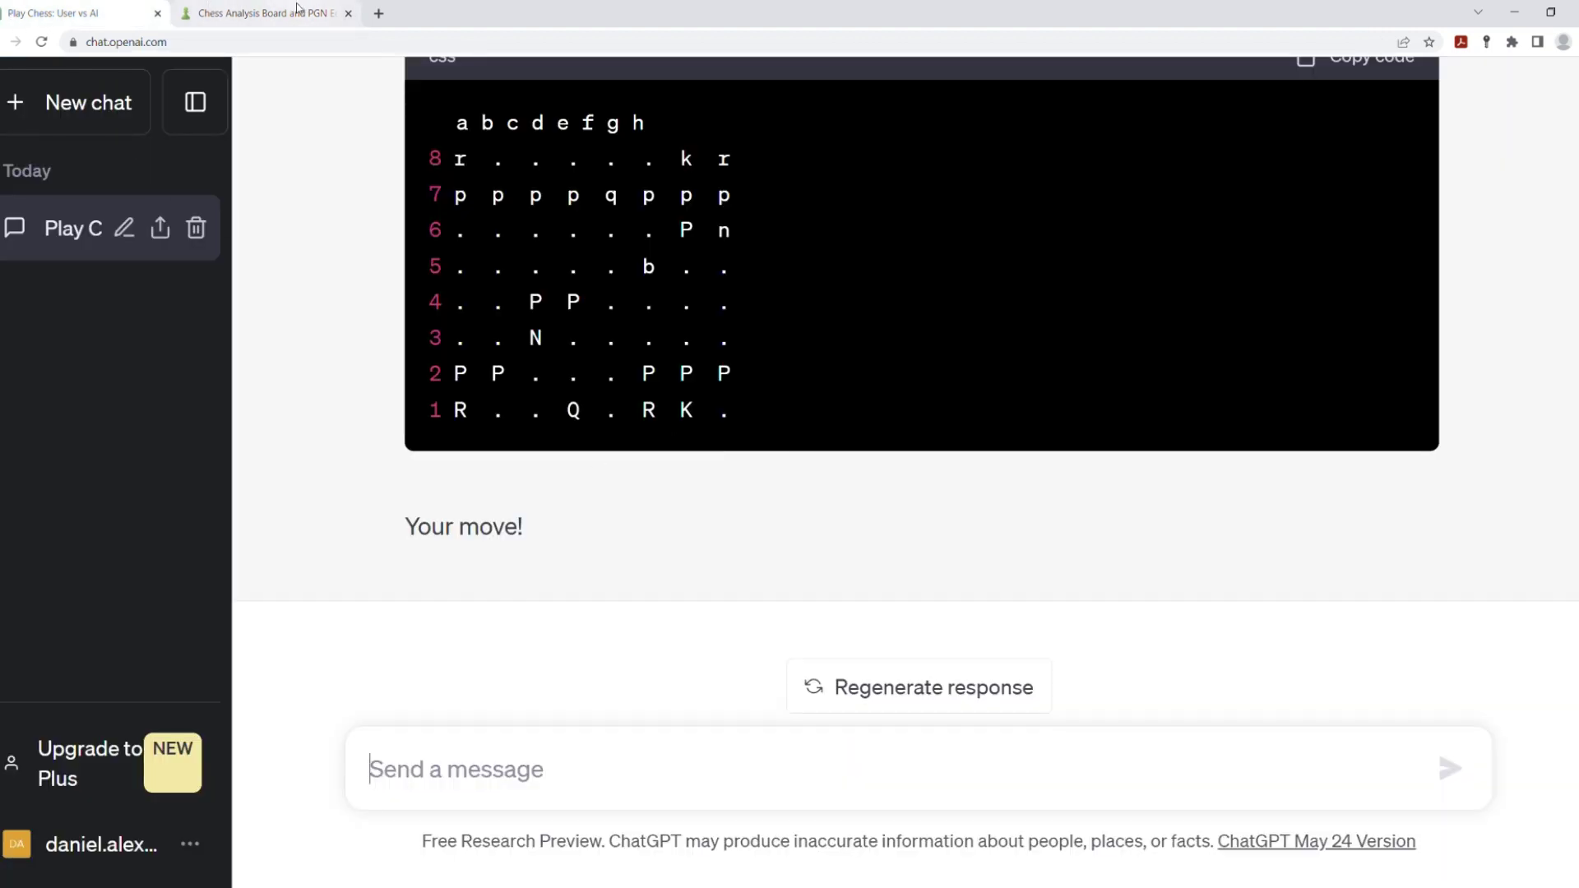
pyautogui.scroll(3, 574, 444)
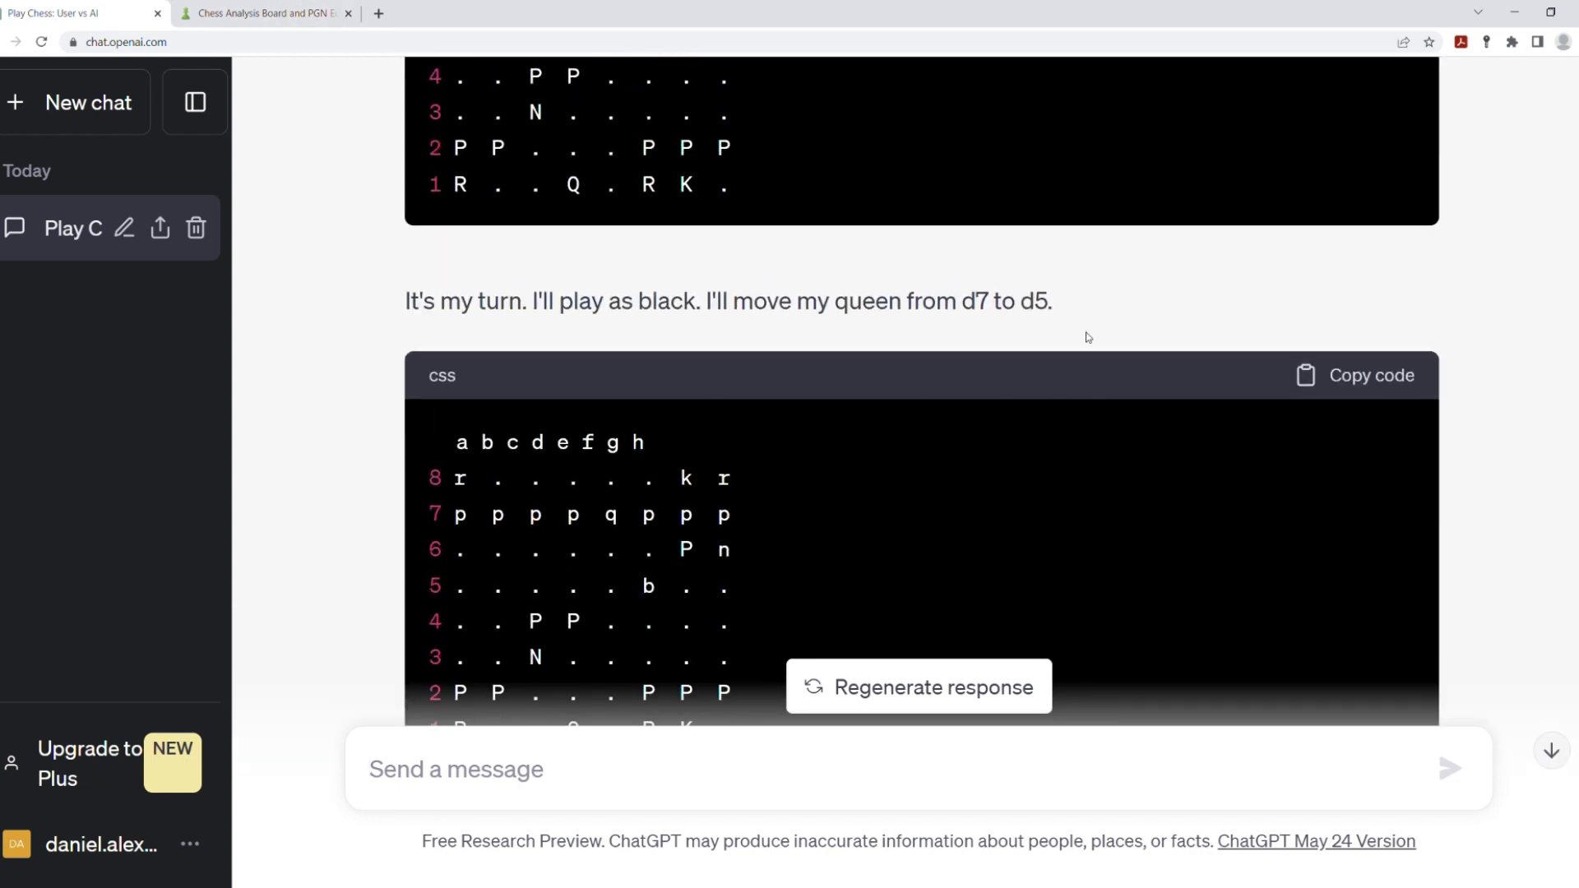
pyautogui.click(266, 14)
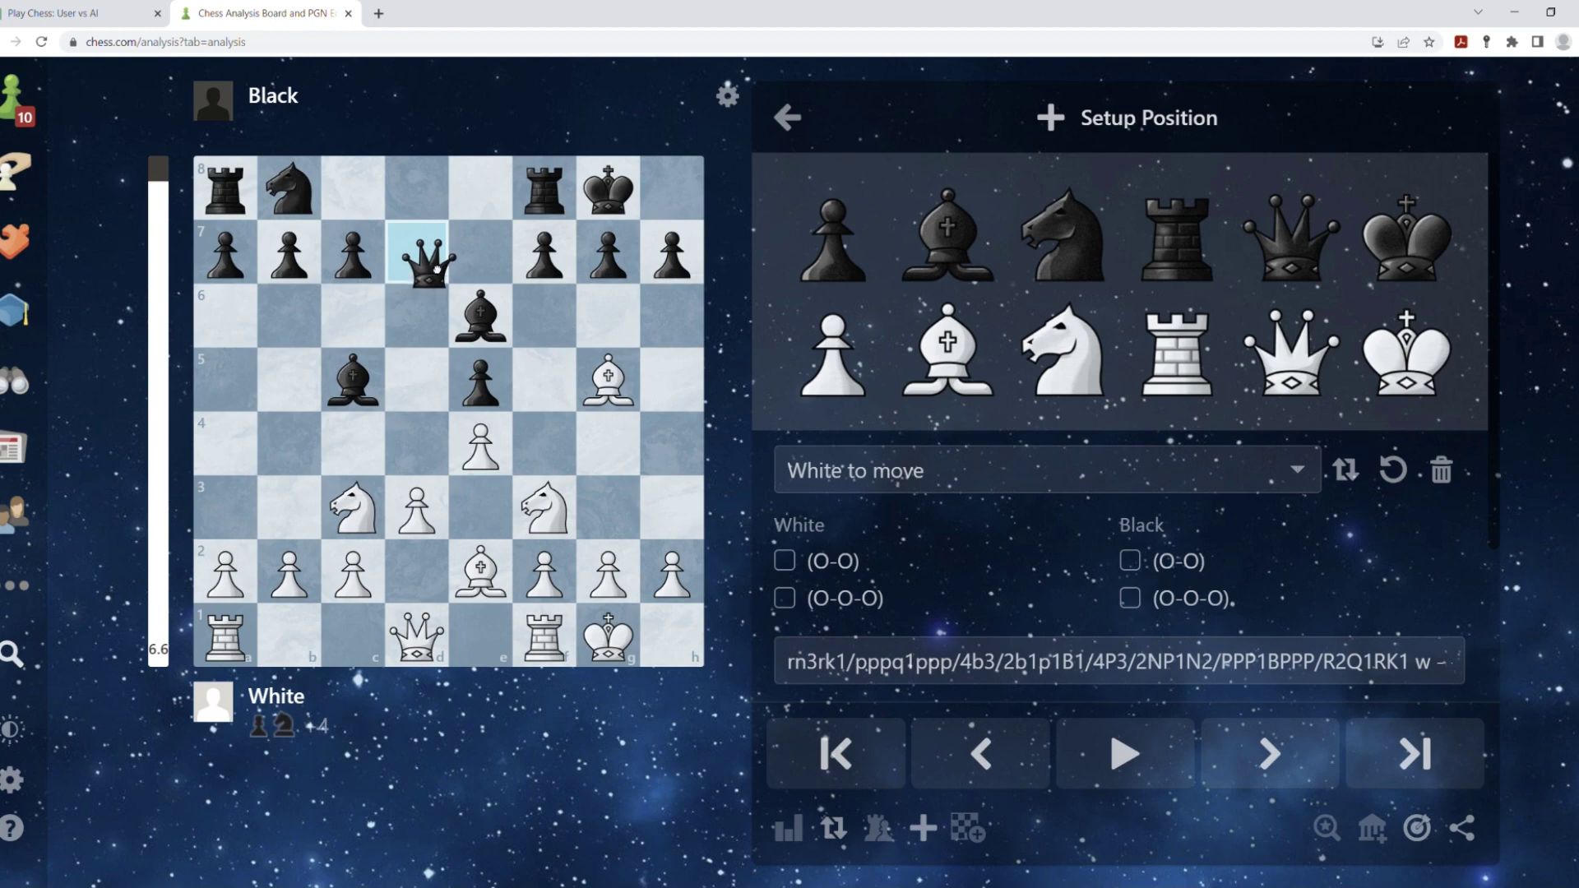
pyautogui.moveTo(428, 262); pyautogui.dragTo(420, 380)
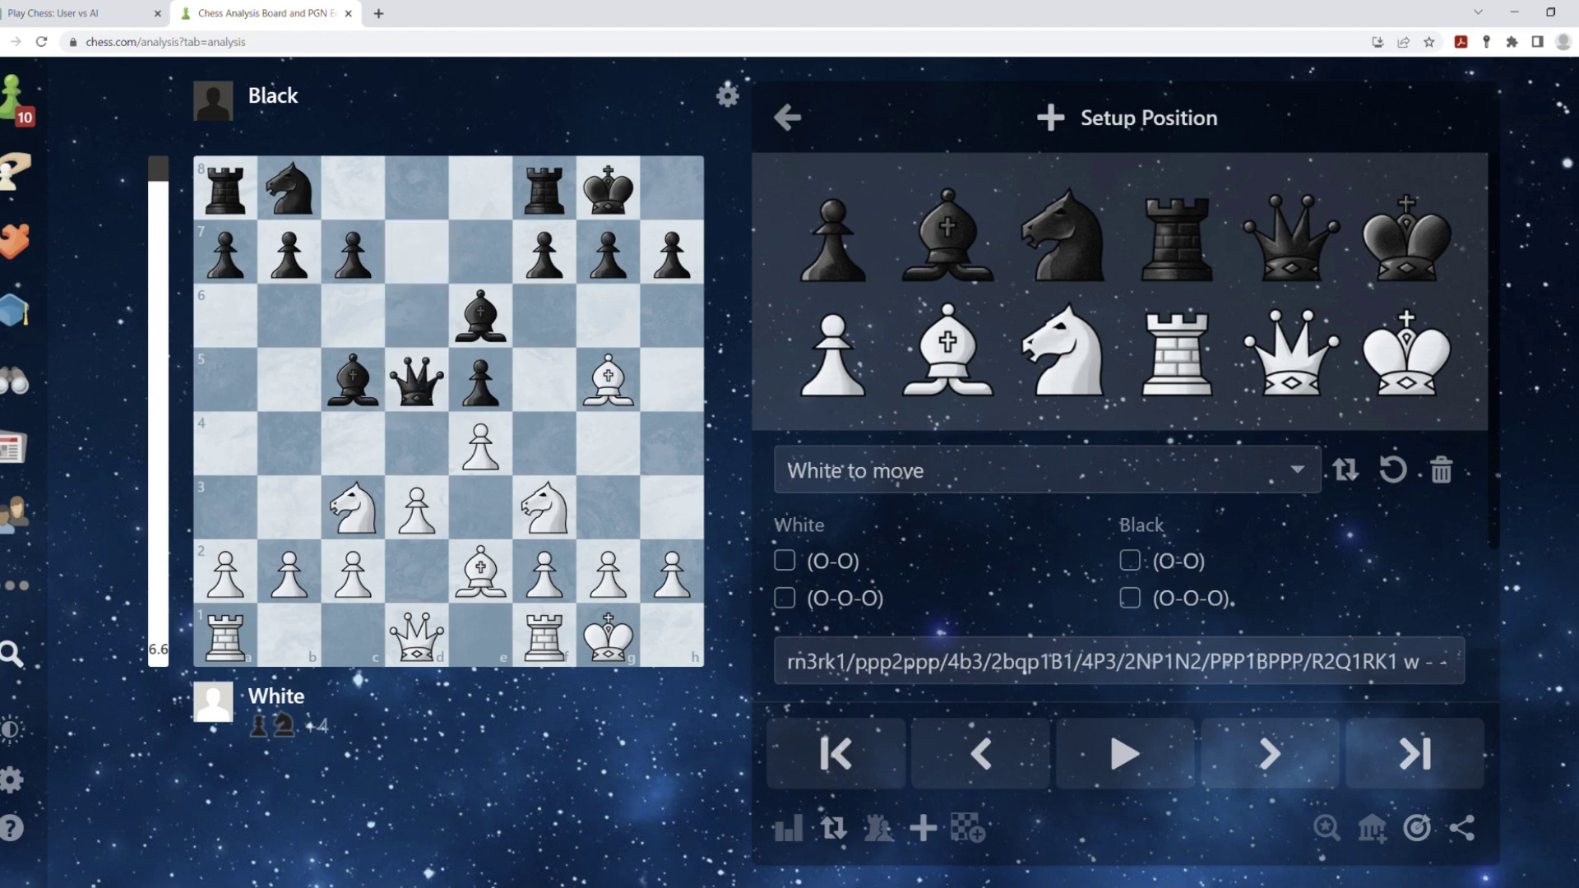
# - Send 'My pawn on E4 will capture your queen on D5' and review ChatGPT's knight g8–e7 reply
pyautogui.click(75, 14)
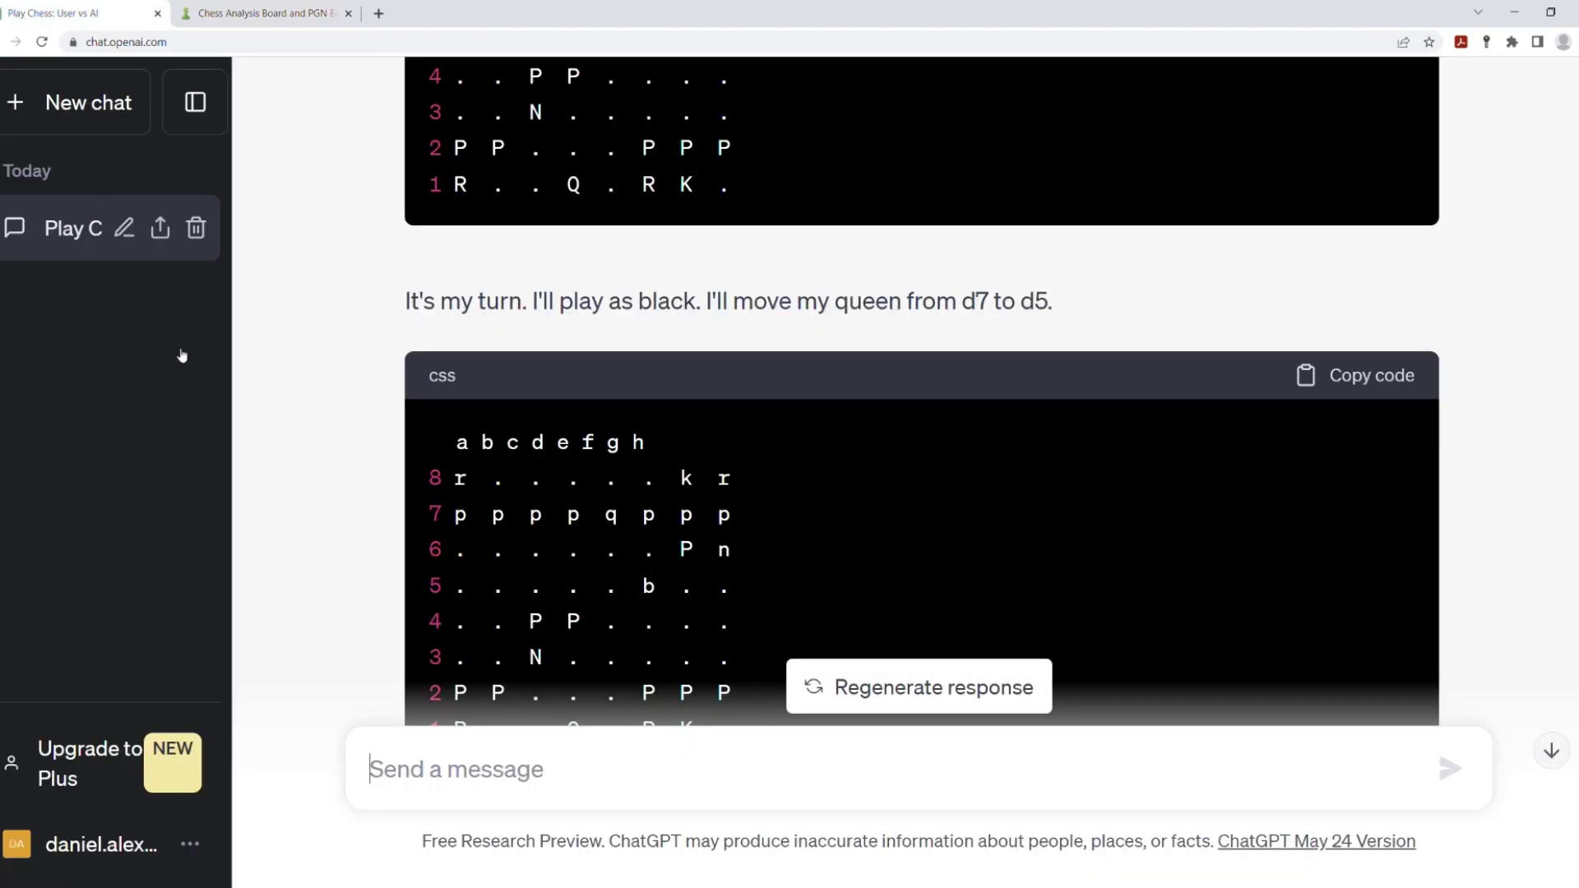
pyautogui.scroll(-4, 591, 607)
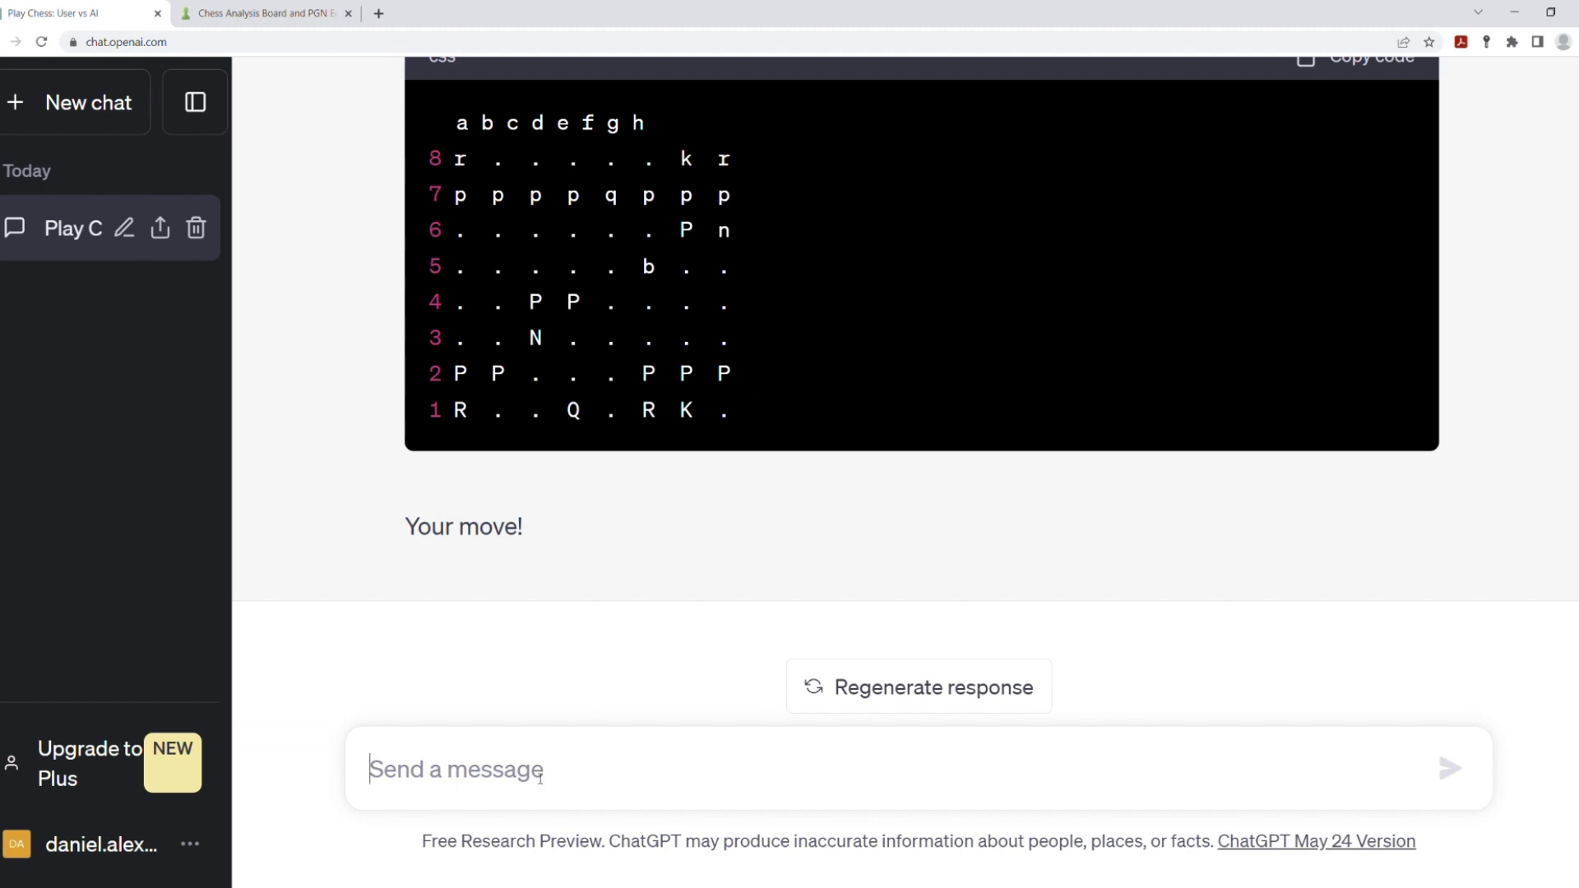
pyautogui.write('My pawn on')
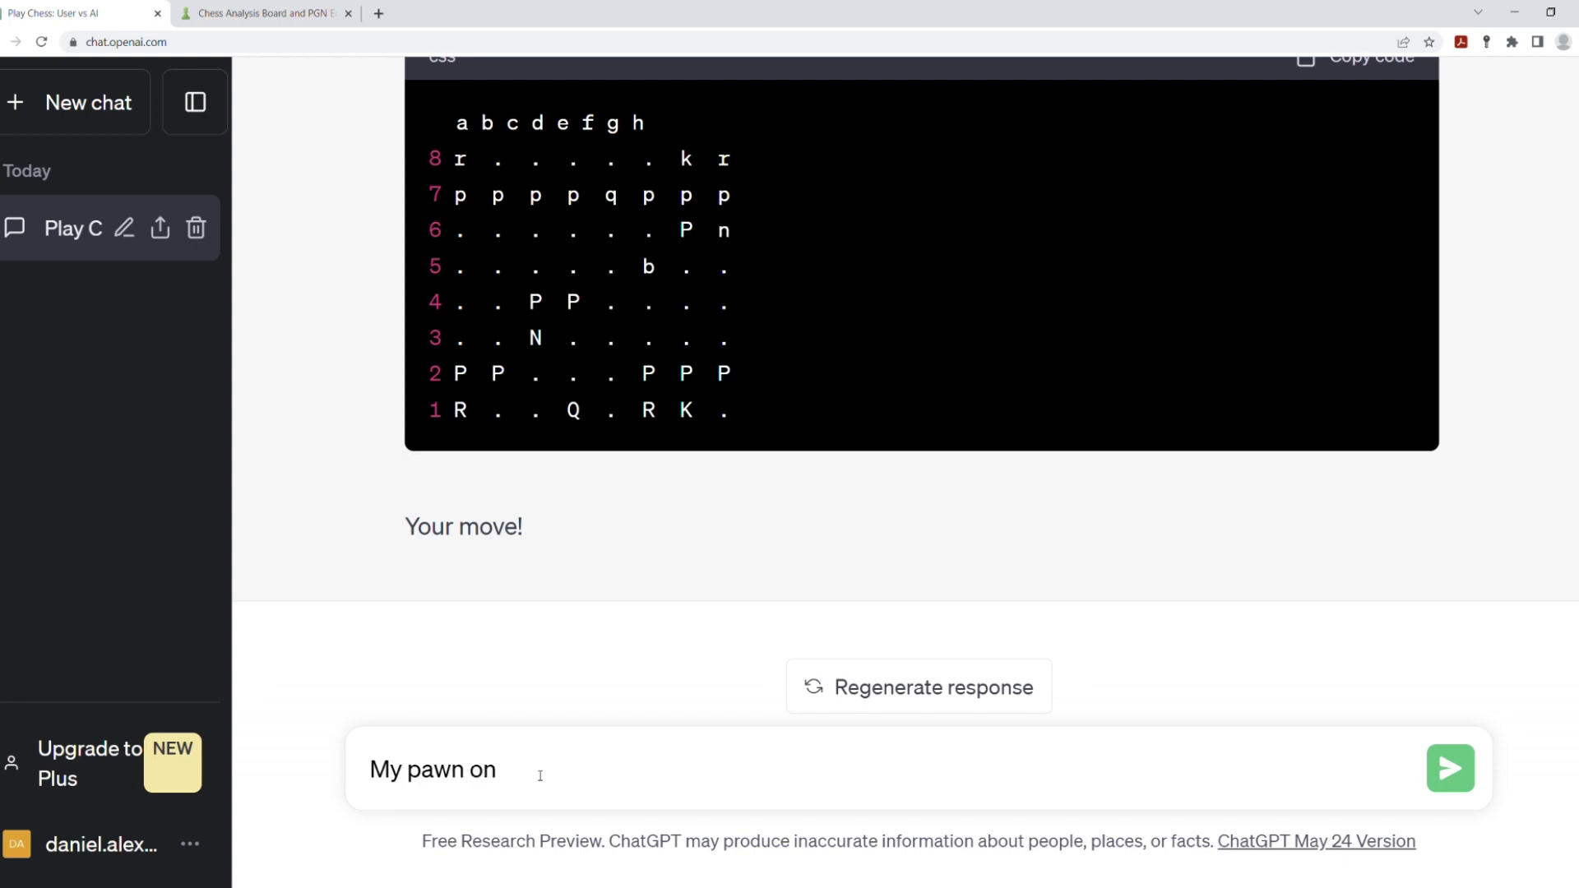
pyautogui.click(246, 14)
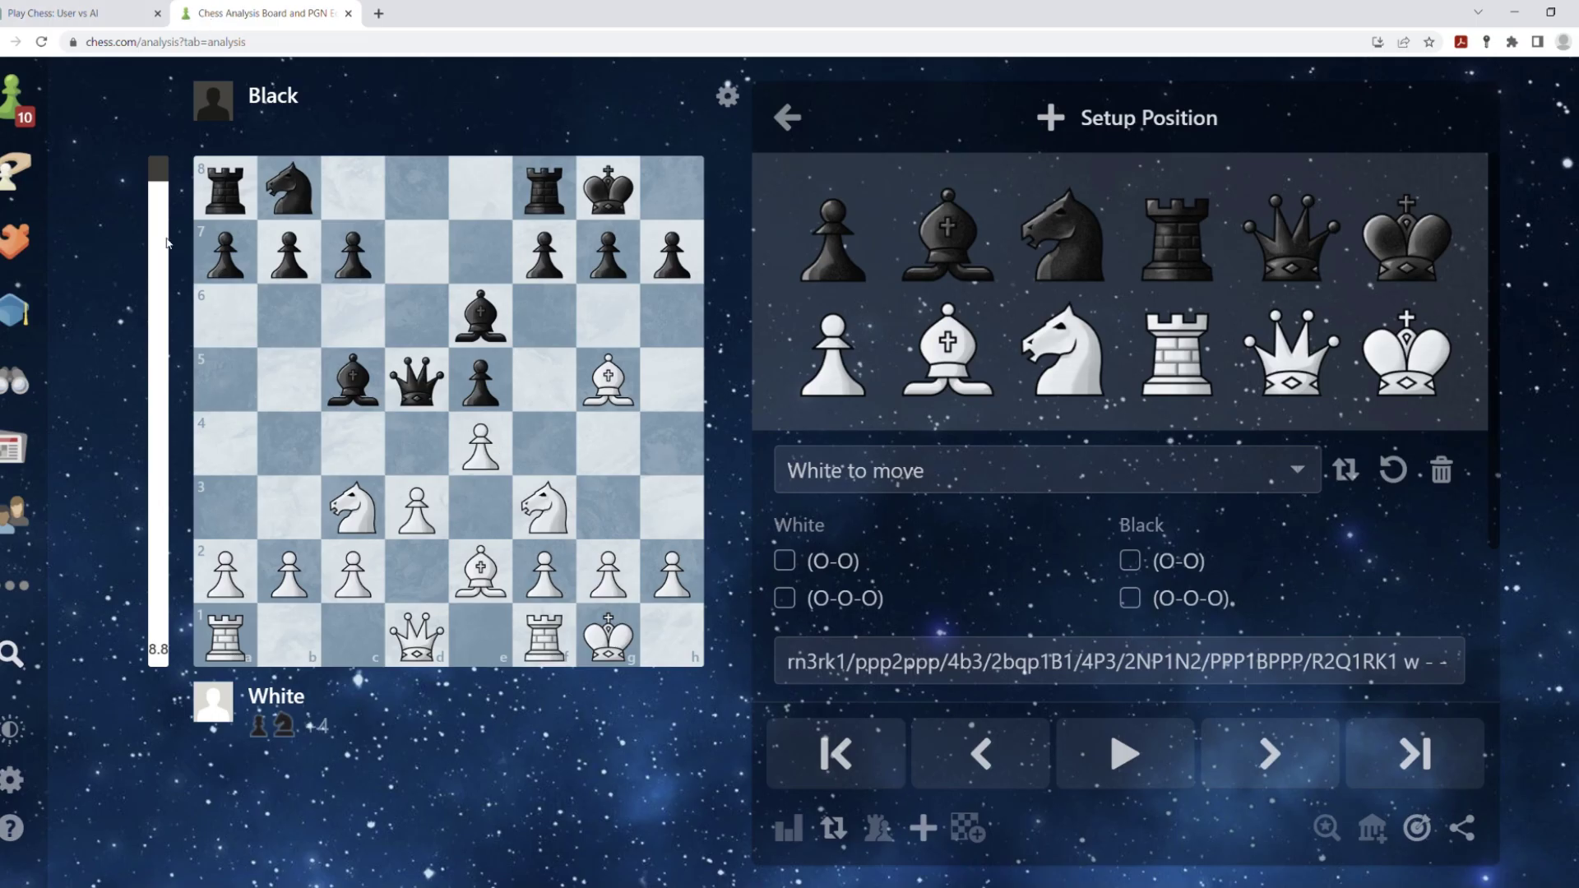
pyautogui.click(74, 13)
pyautogui.write('E4 will capture your queen on D5')
pyautogui.press('Return')
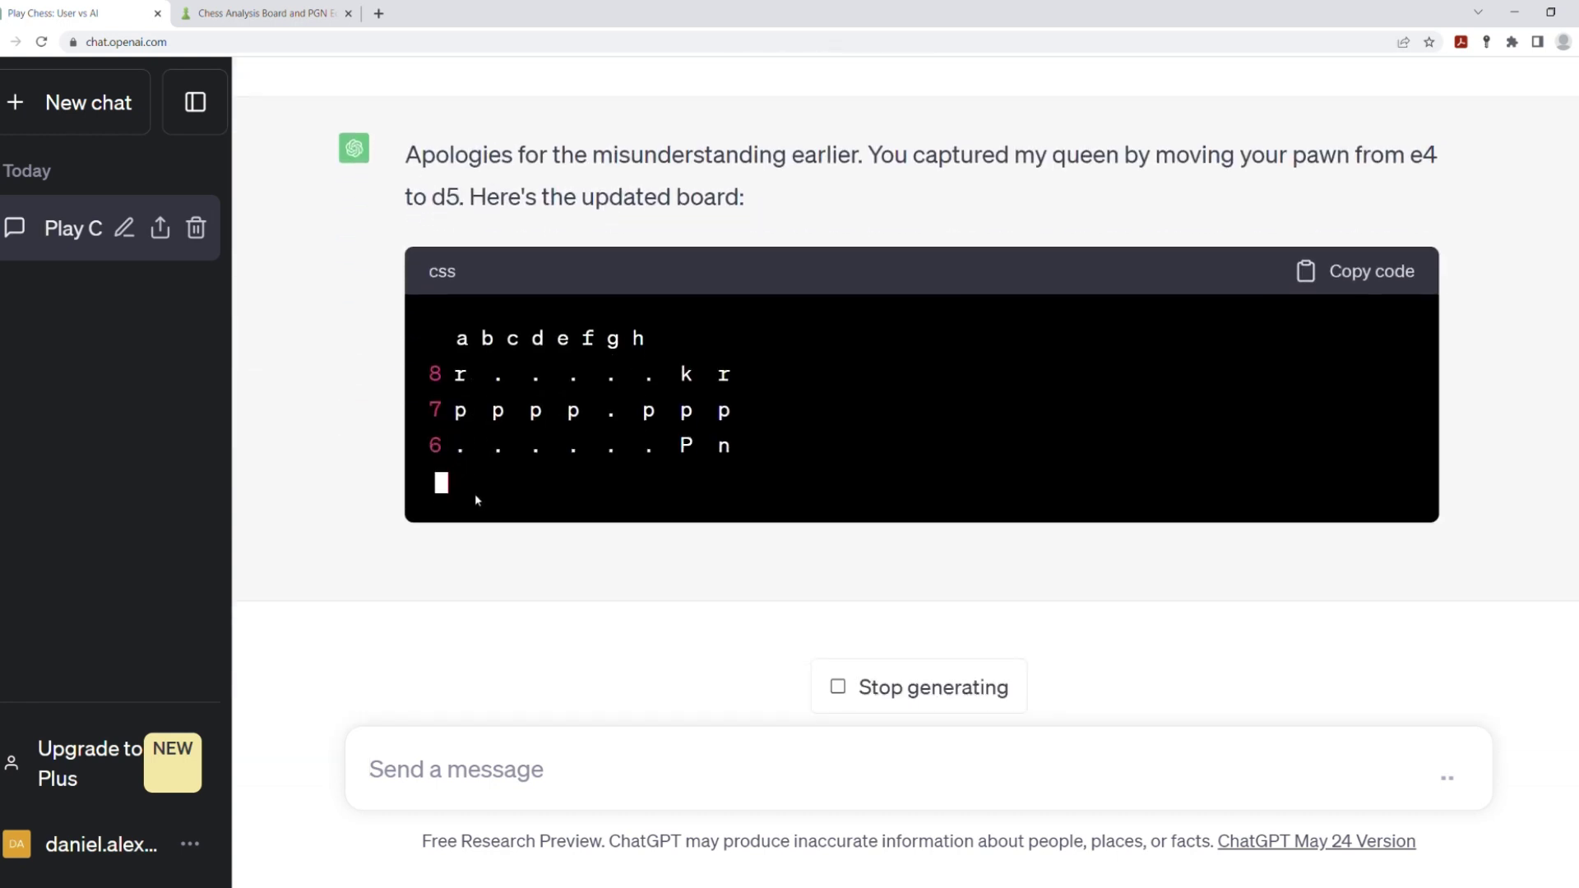
pyautogui.scroll(3, 802, 497)
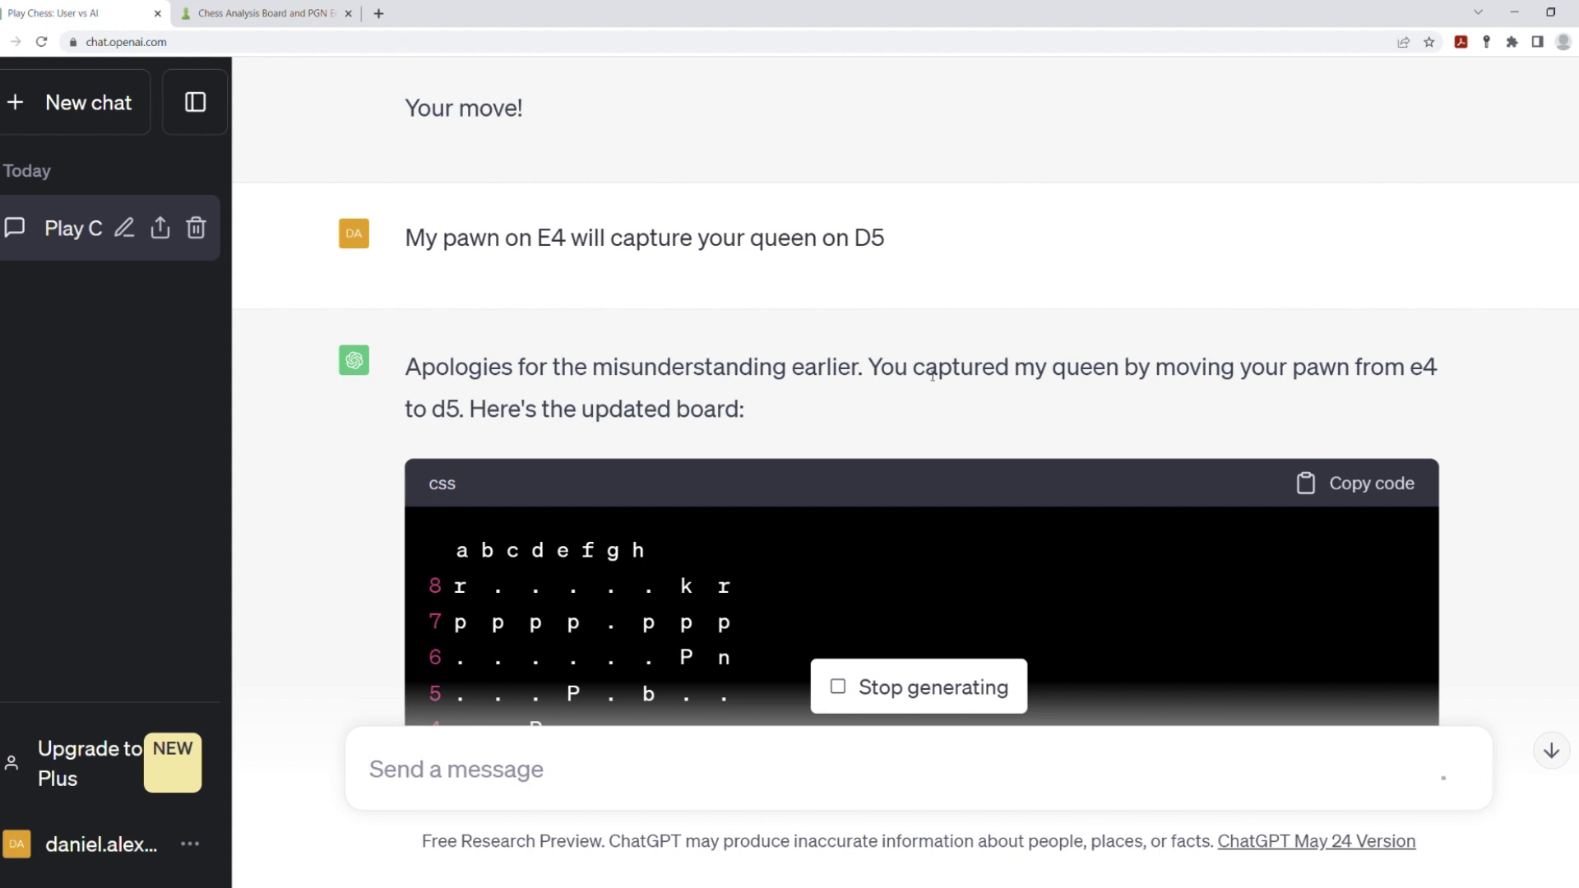
pyautogui.doubleClick(536, 366)
pyautogui.click(568, 369)
pyautogui.scroll(-2, 721, 468)
pyautogui.scroll(-3, 720, 467)
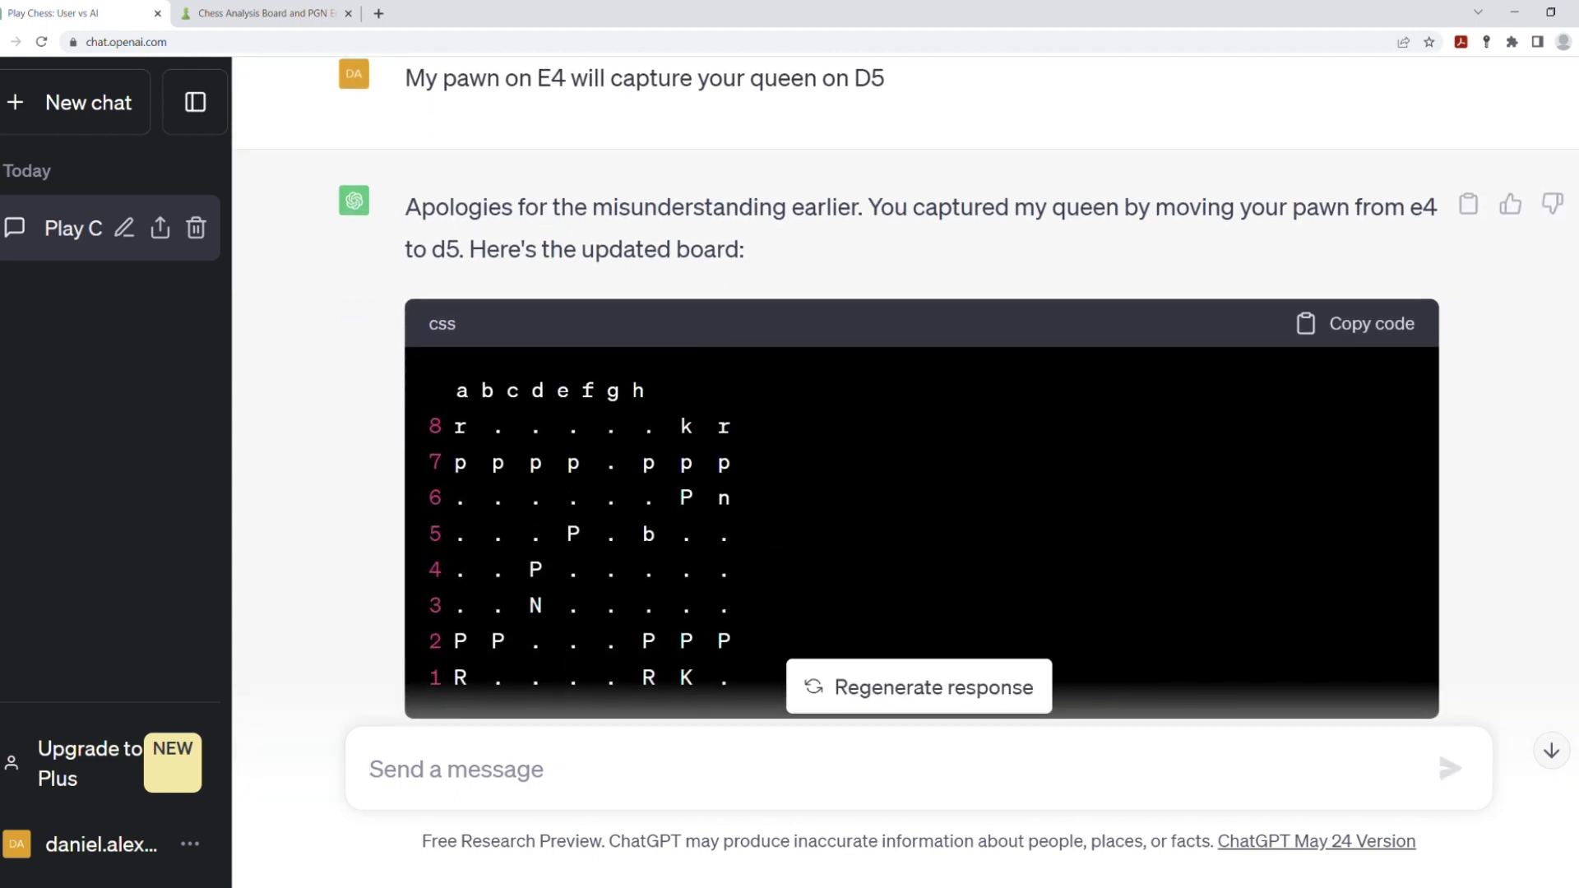
pyautogui.scroll(-3, 661, 459)
pyautogui.scroll(-3, 662, 459)
pyautogui.scroll(-3, 661, 459)
pyautogui.scroll(-2, 661, 459)
pyautogui.scroll(2, 661, 460)
pyautogui.scroll(-1, 661, 459)
pyautogui.scroll(2, 662, 459)
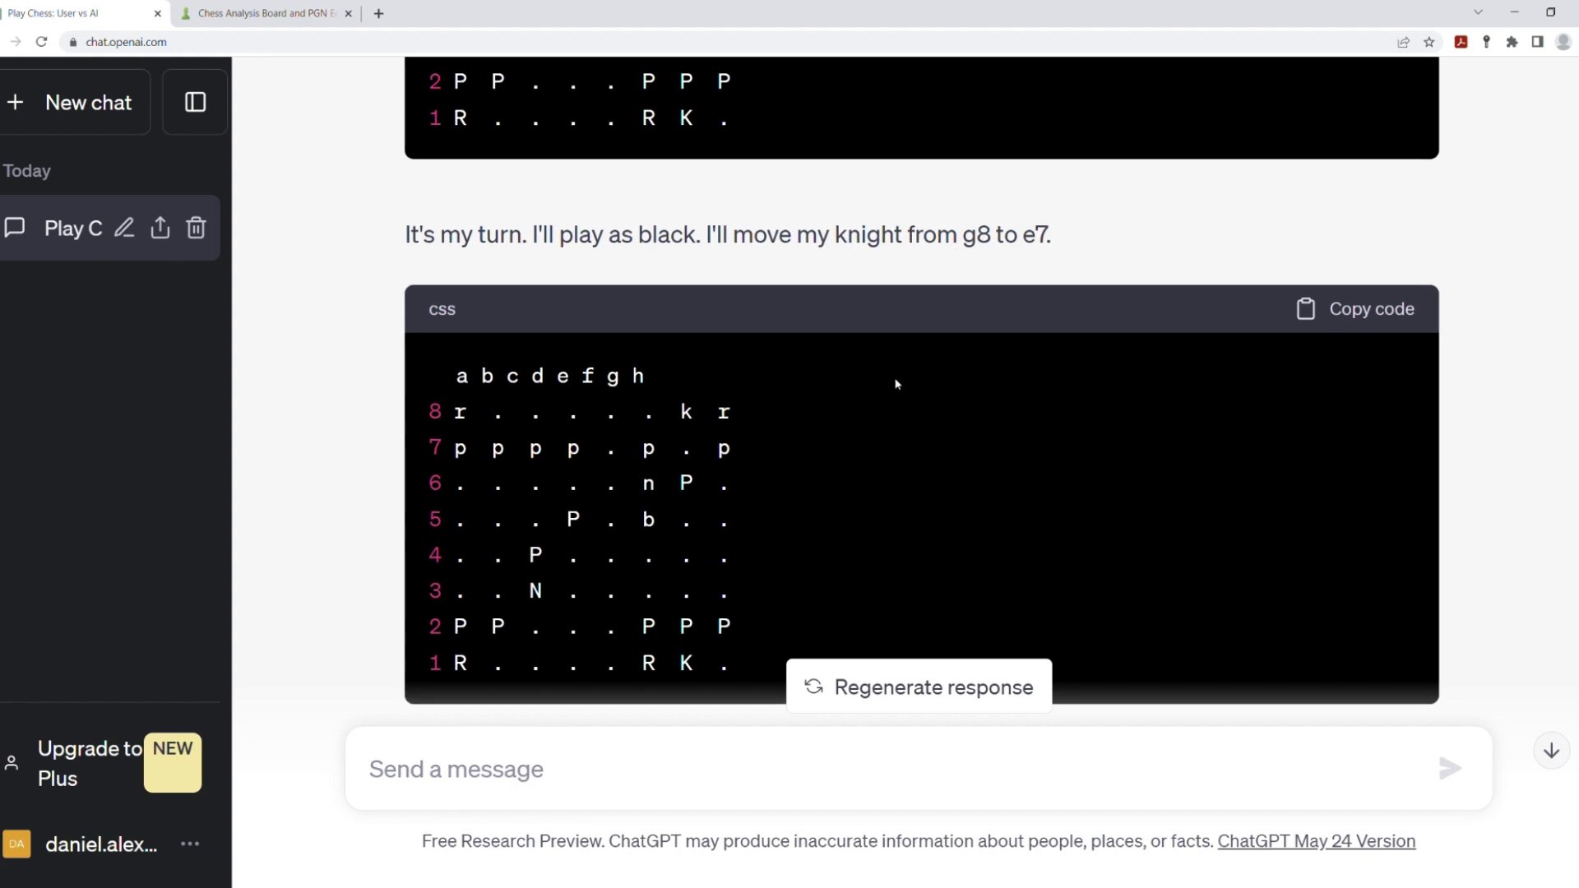
pyautogui.scroll(-1, 896, 385)
pyautogui.scroll(-2, 896, 385)
pyautogui.scroll(2, 896, 386)
pyautogui.scroll(-1, 896, 385)
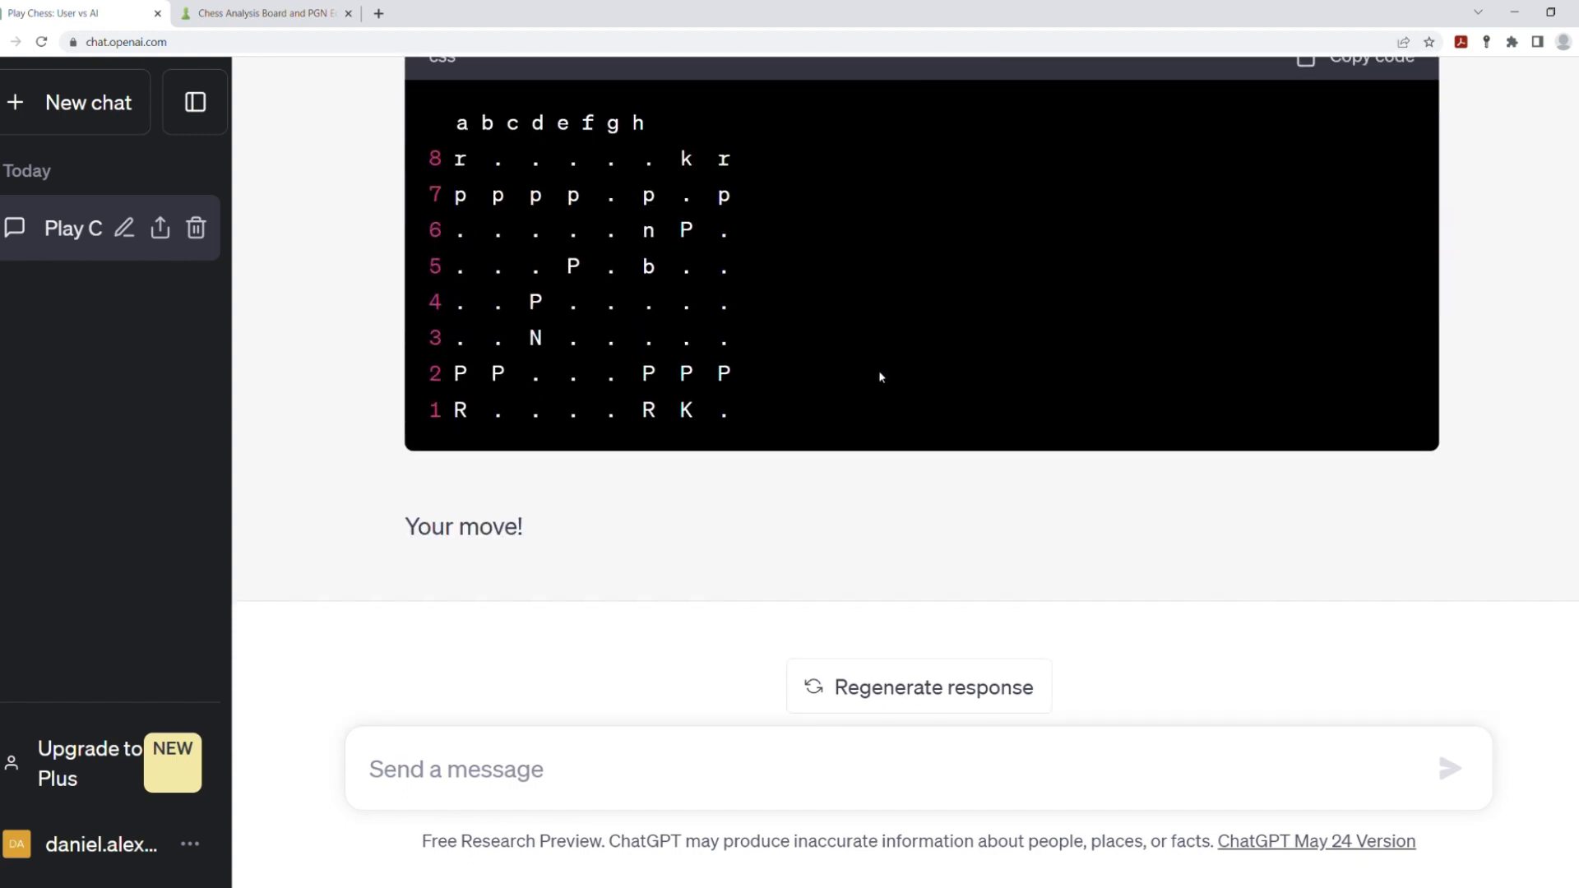
pyautogui.click(265, 14)
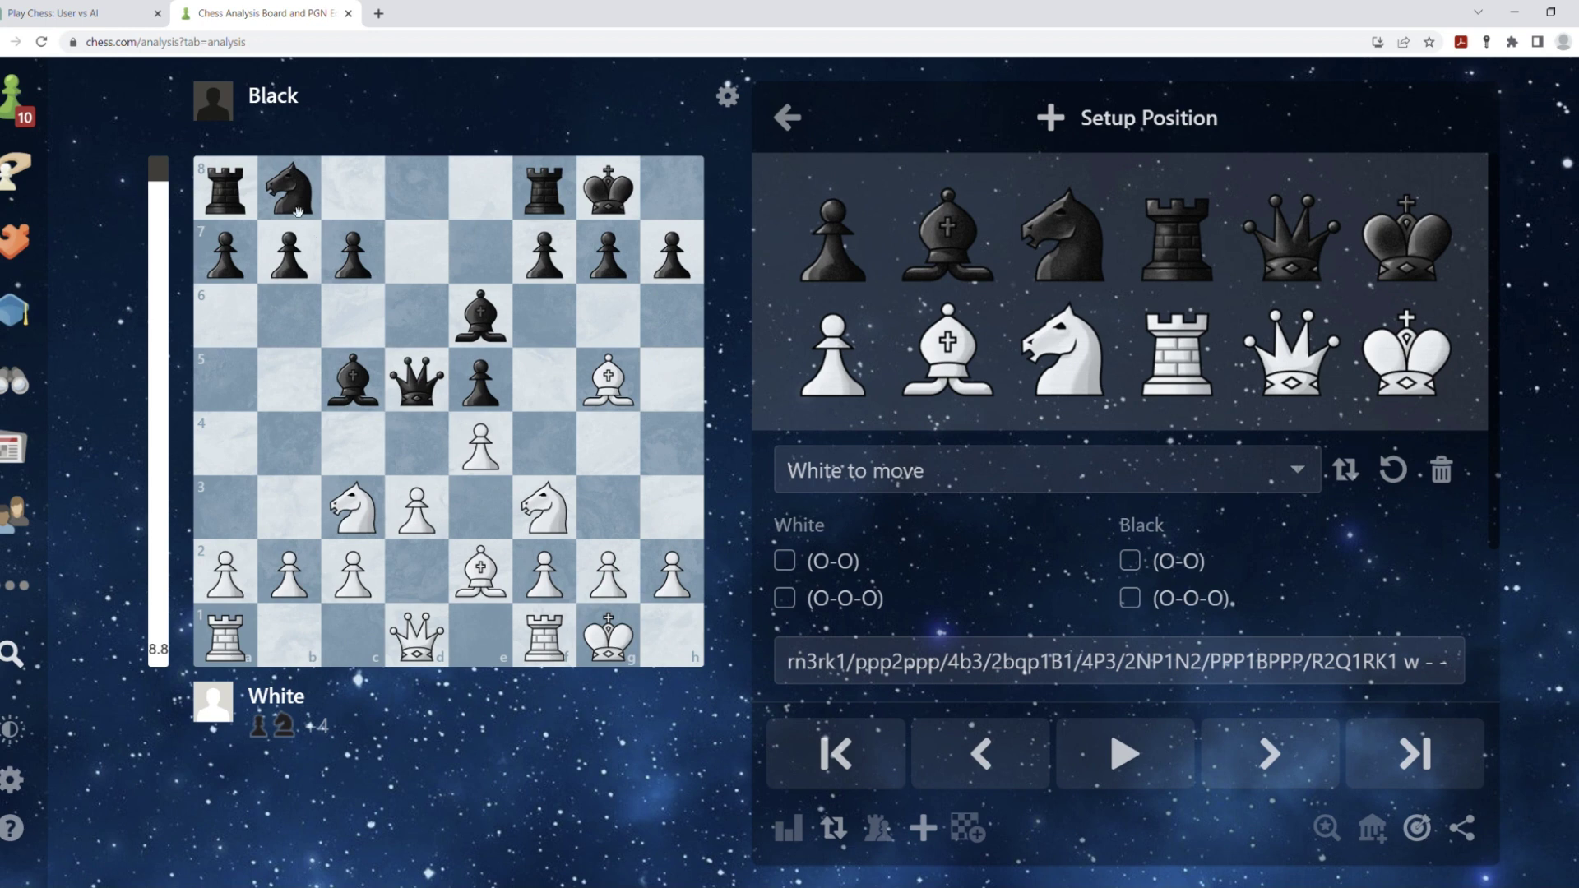
pyautogui.rightClick(298, 211)
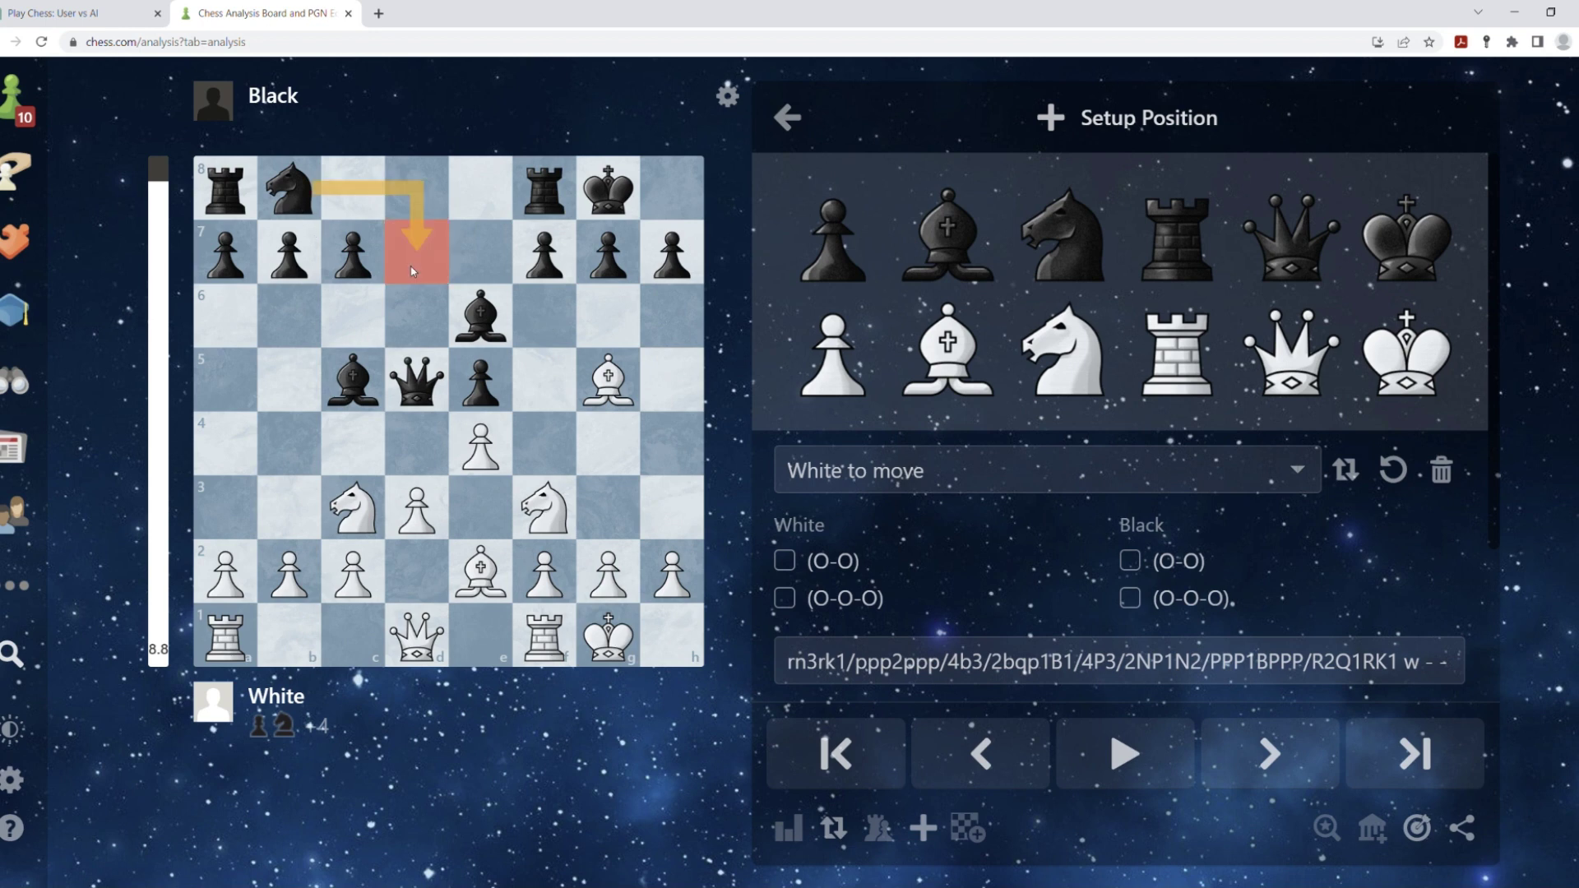
pyautogui.click(471, 253)
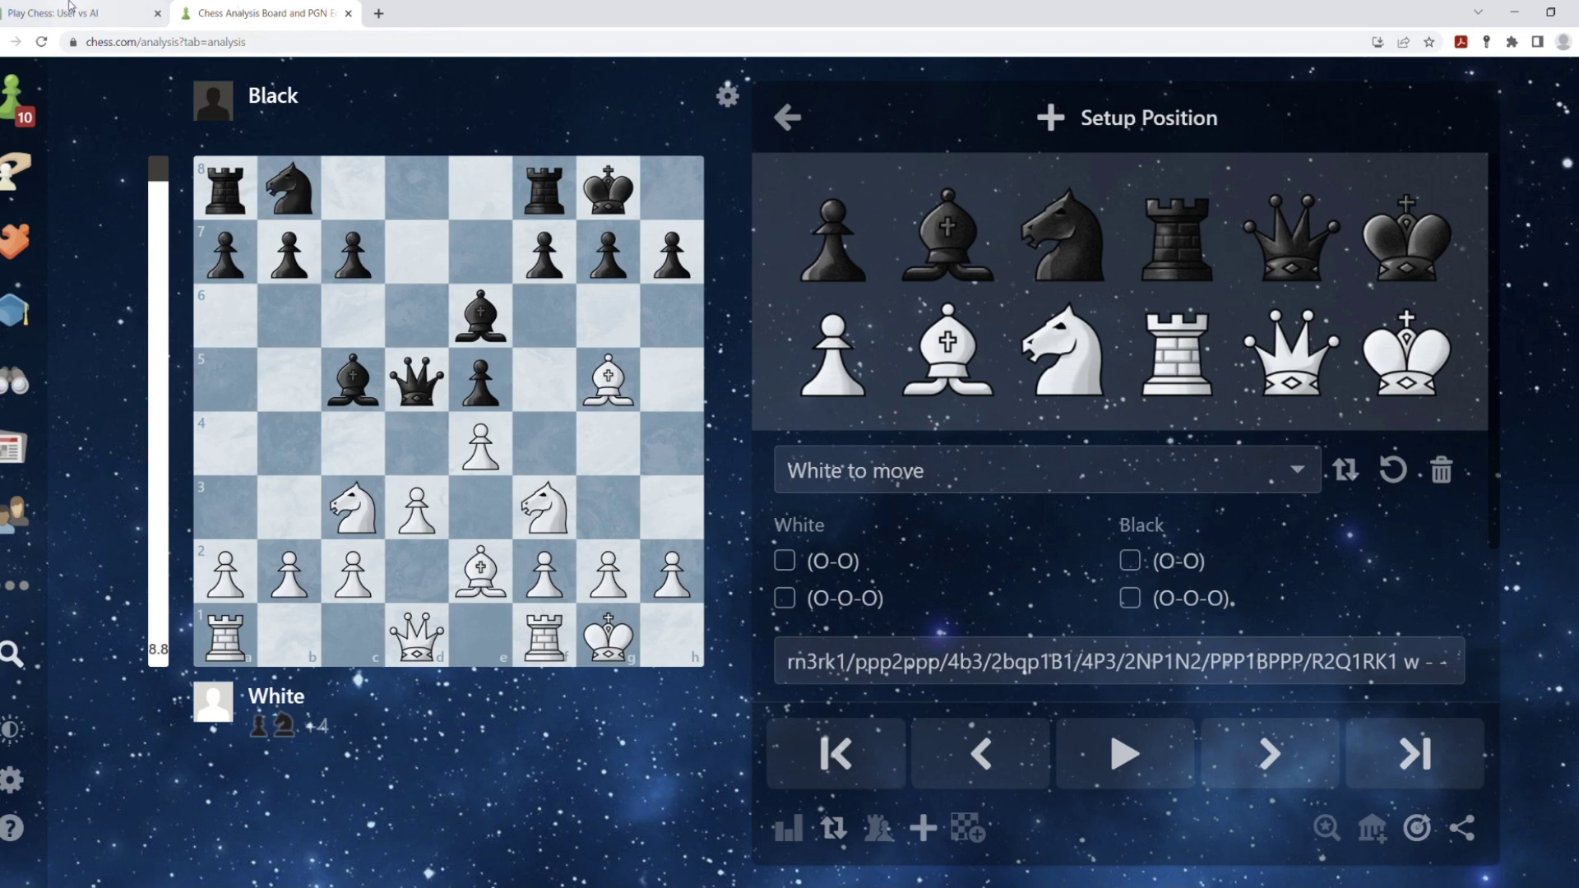
pyautogui.click(74, 14)
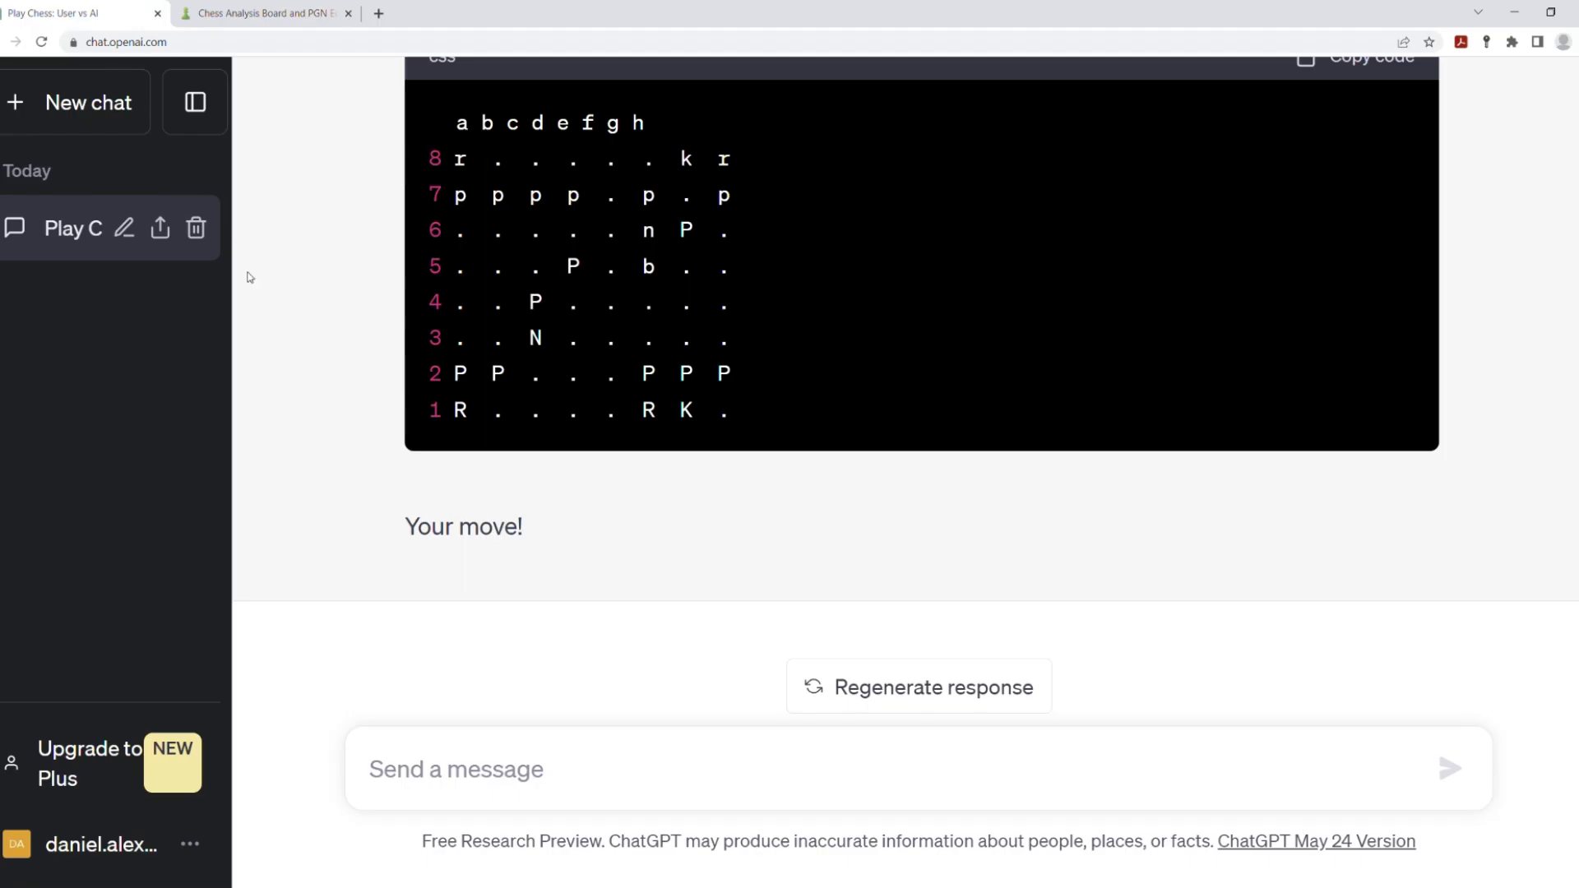
# - Object that no knight can reach e7, so ChatGPT apologizes and redraws the board
pyautogui.click(495, 748)
pyautogui.write('You dont')
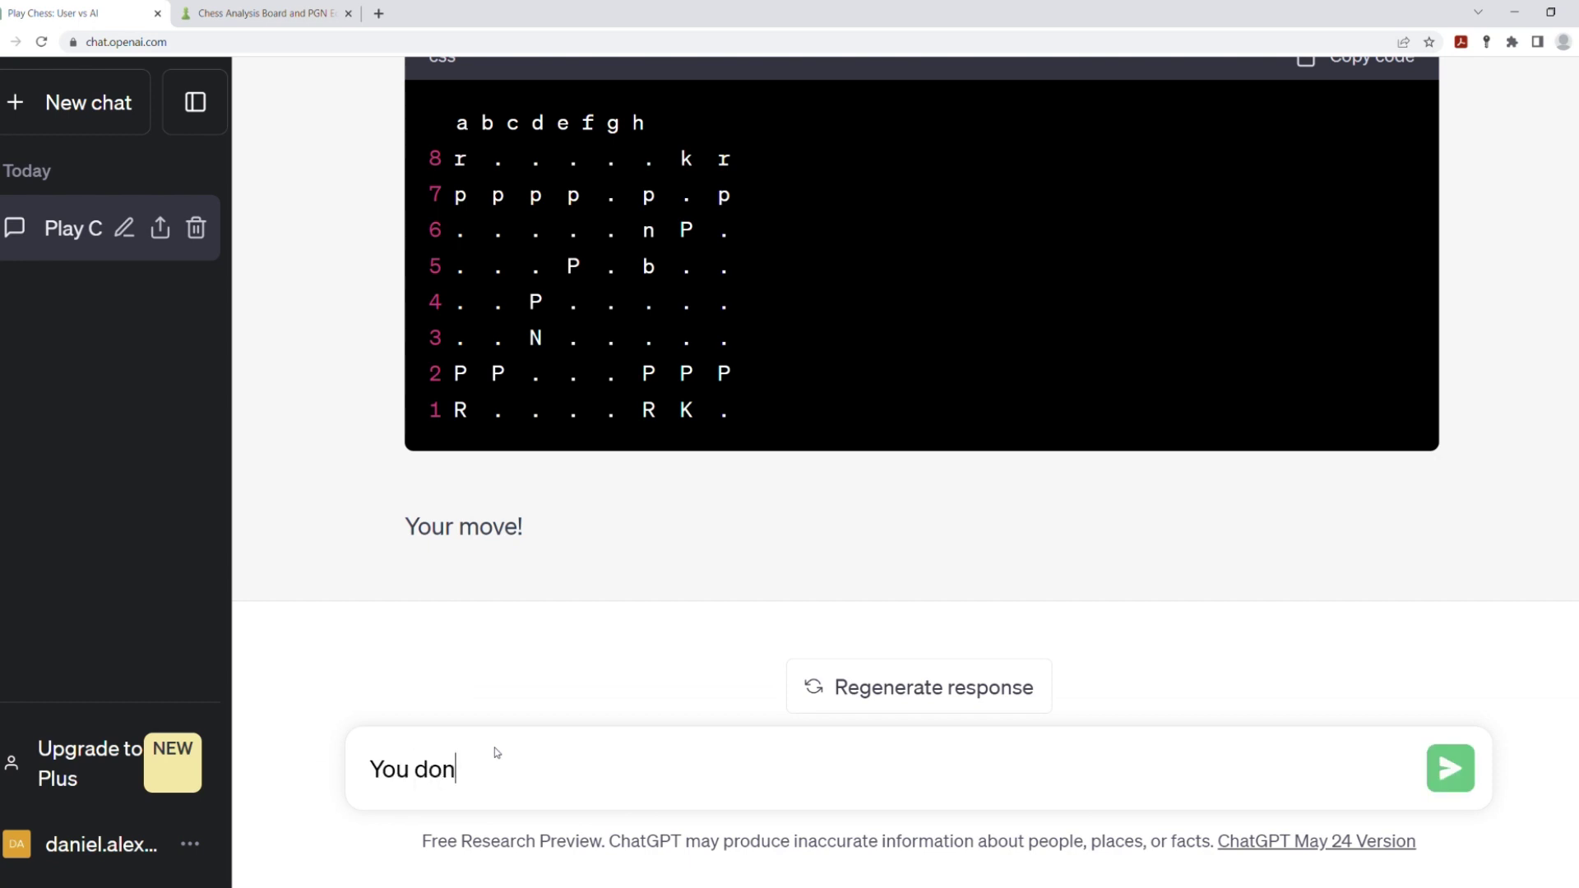
pyautogui.write(' g')
pyautogui.write(' knight ')
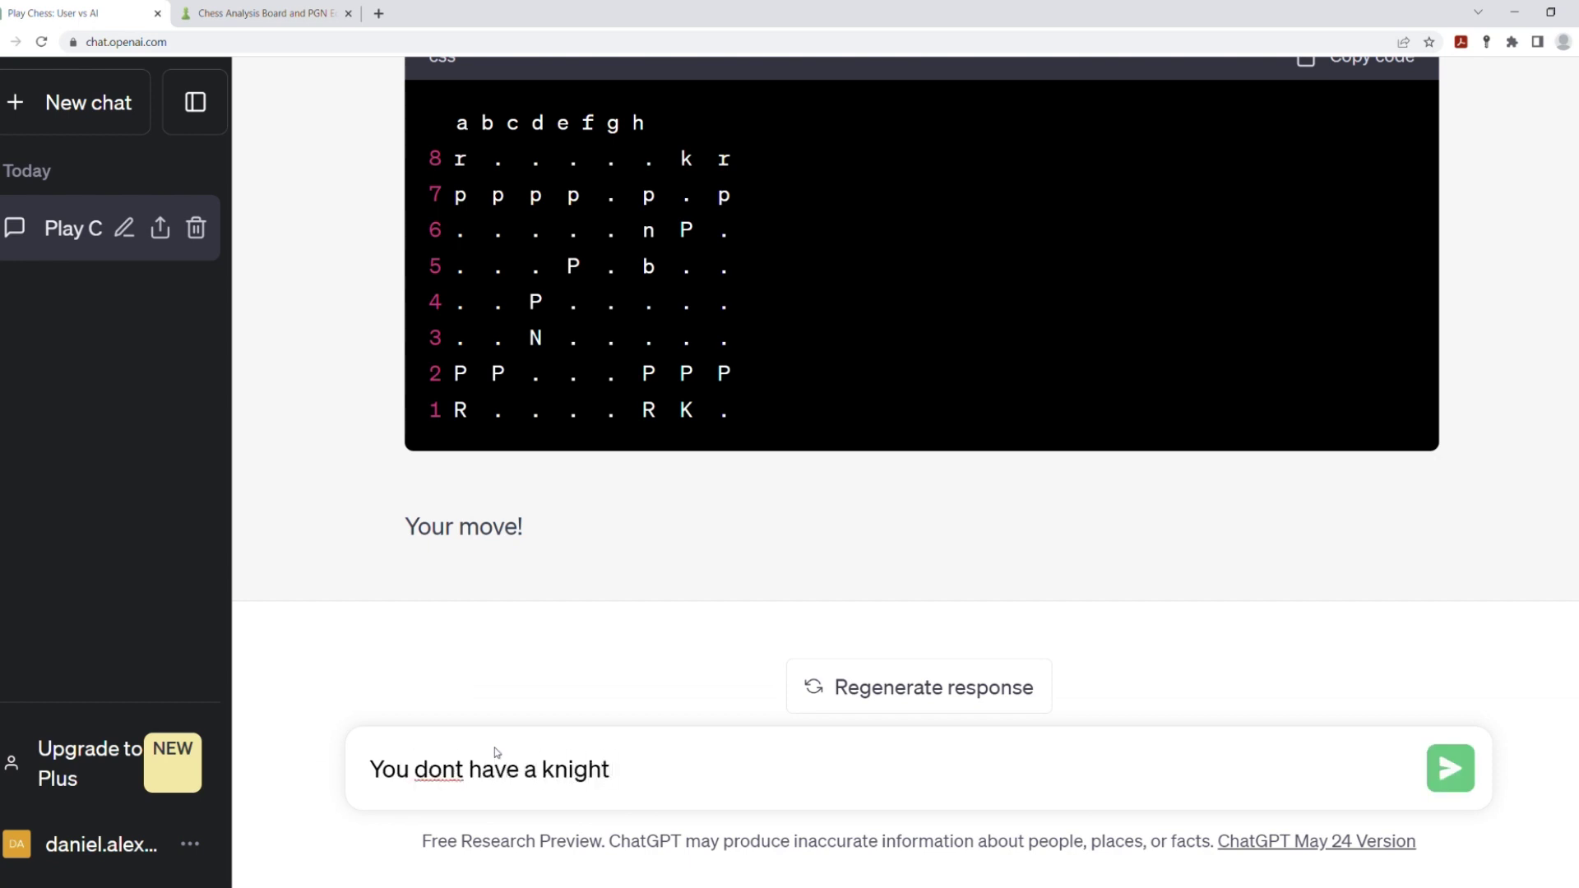
pyautogui.write('that can go on e')
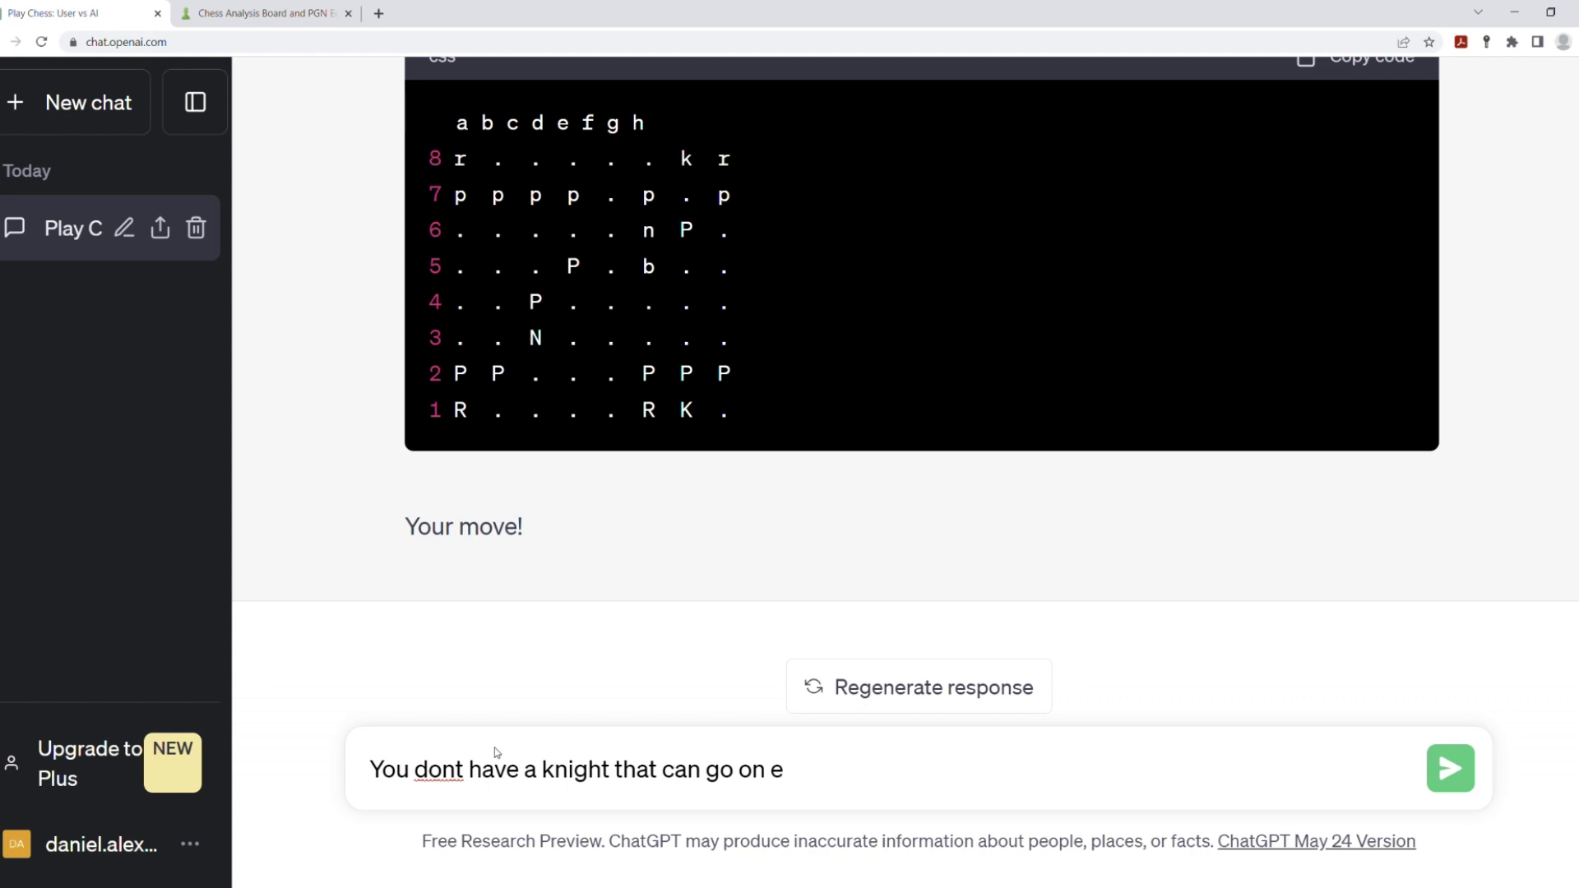
pyautogui.write('7')
pyautogui.press('Return')
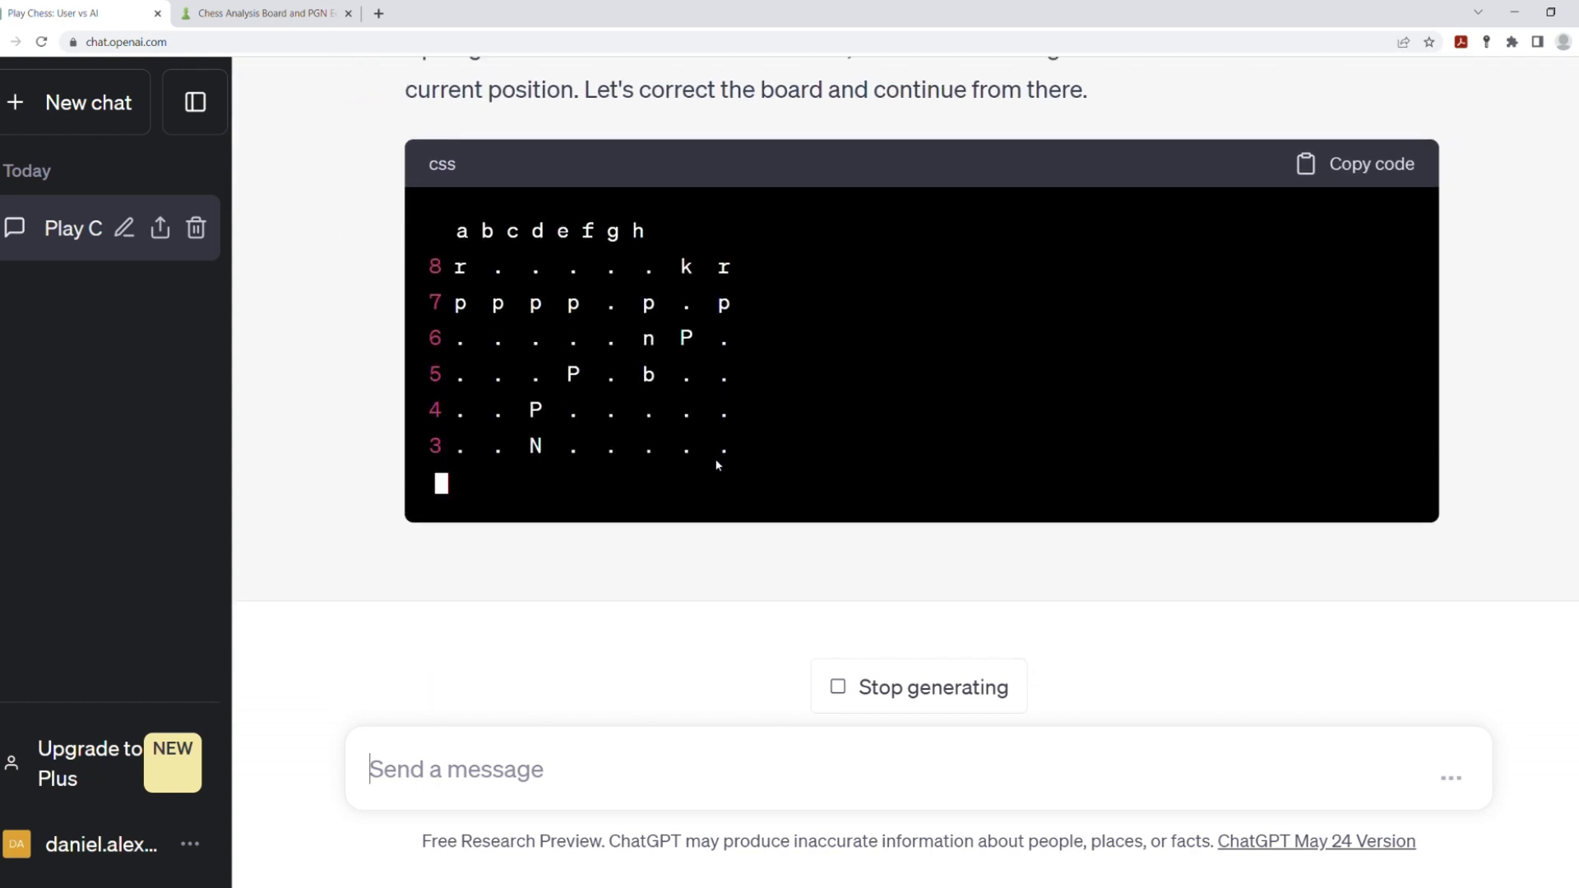
pyautogui.scroll(2, 716, 458)
pyautogui.scroll(2, 715, 458)
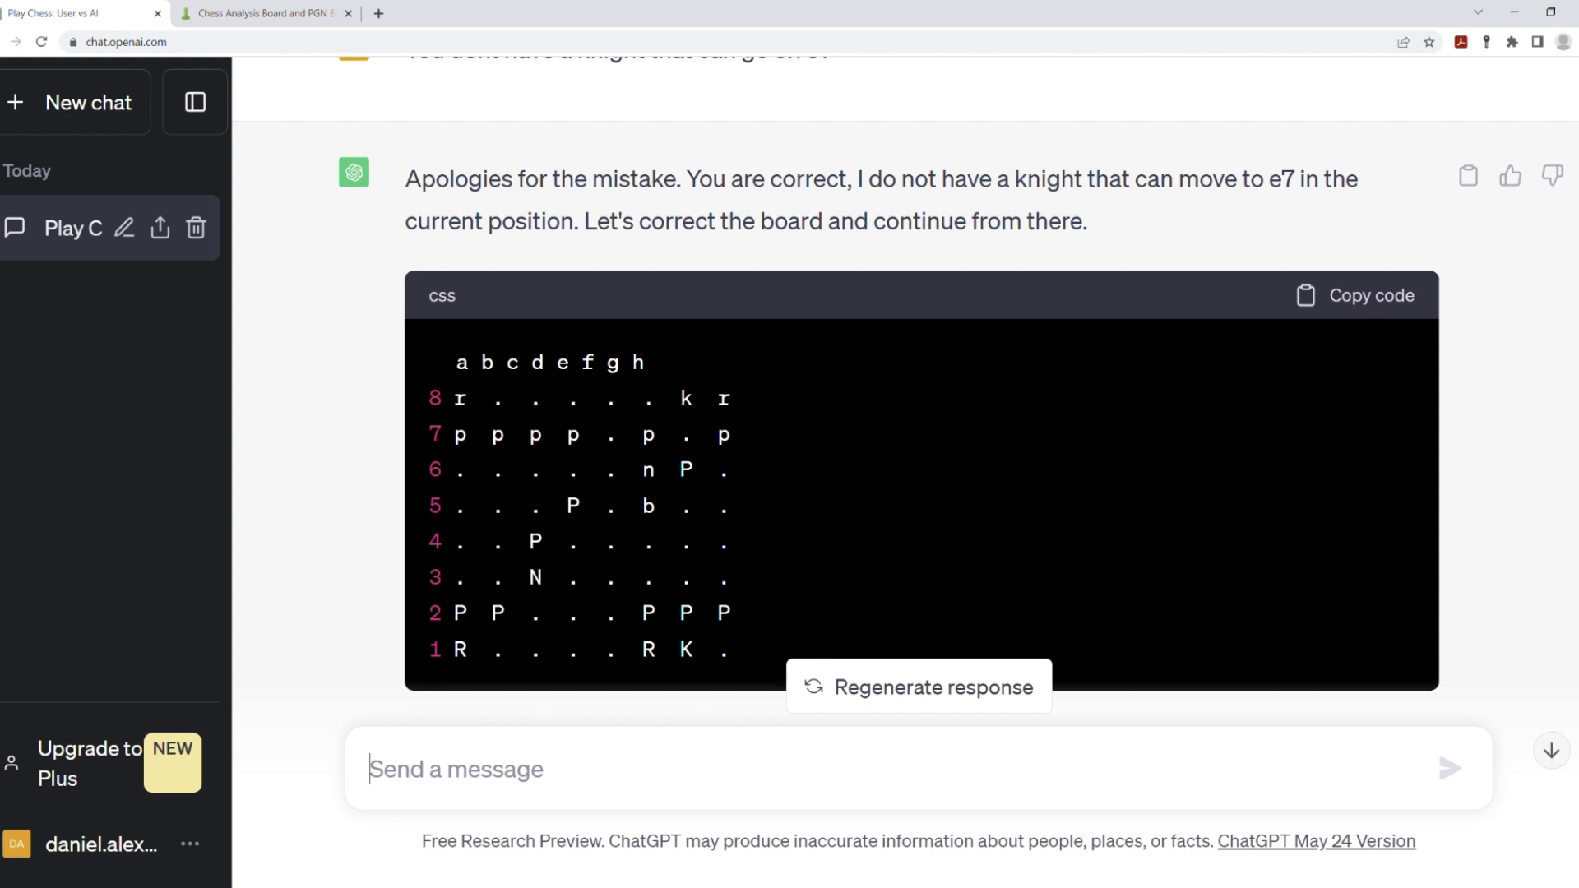
pyautogui.scroll(-2, 750, 463)
pyautogui.scroll(-3, 750, 462)
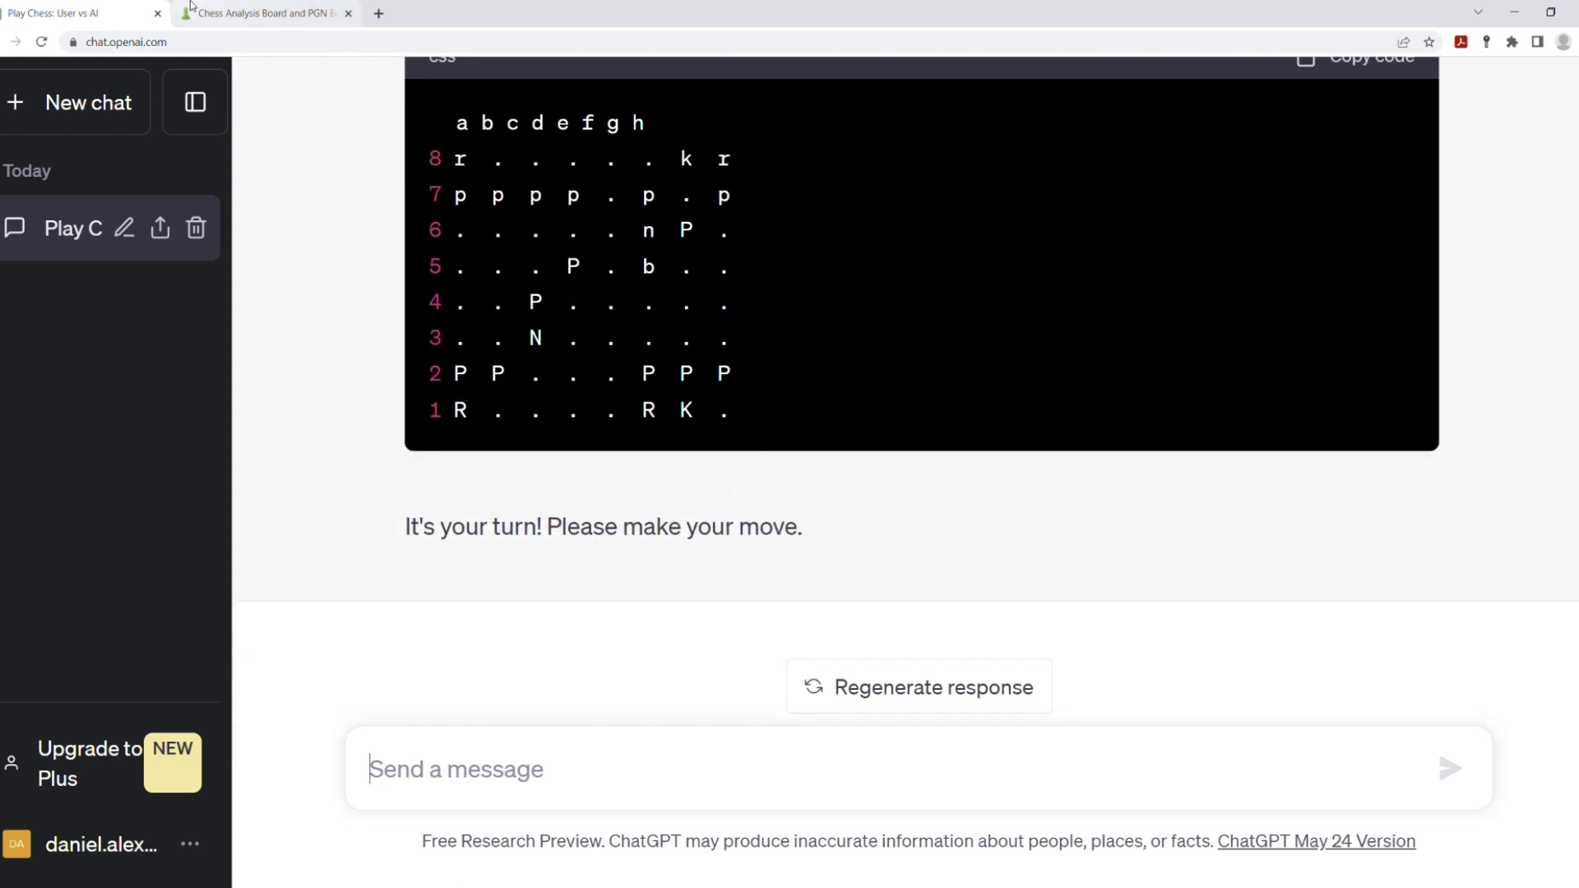
# - Capture Black's queen on d5 with the e4 pawn on the analysis board
pyautogui.click(265, 13)
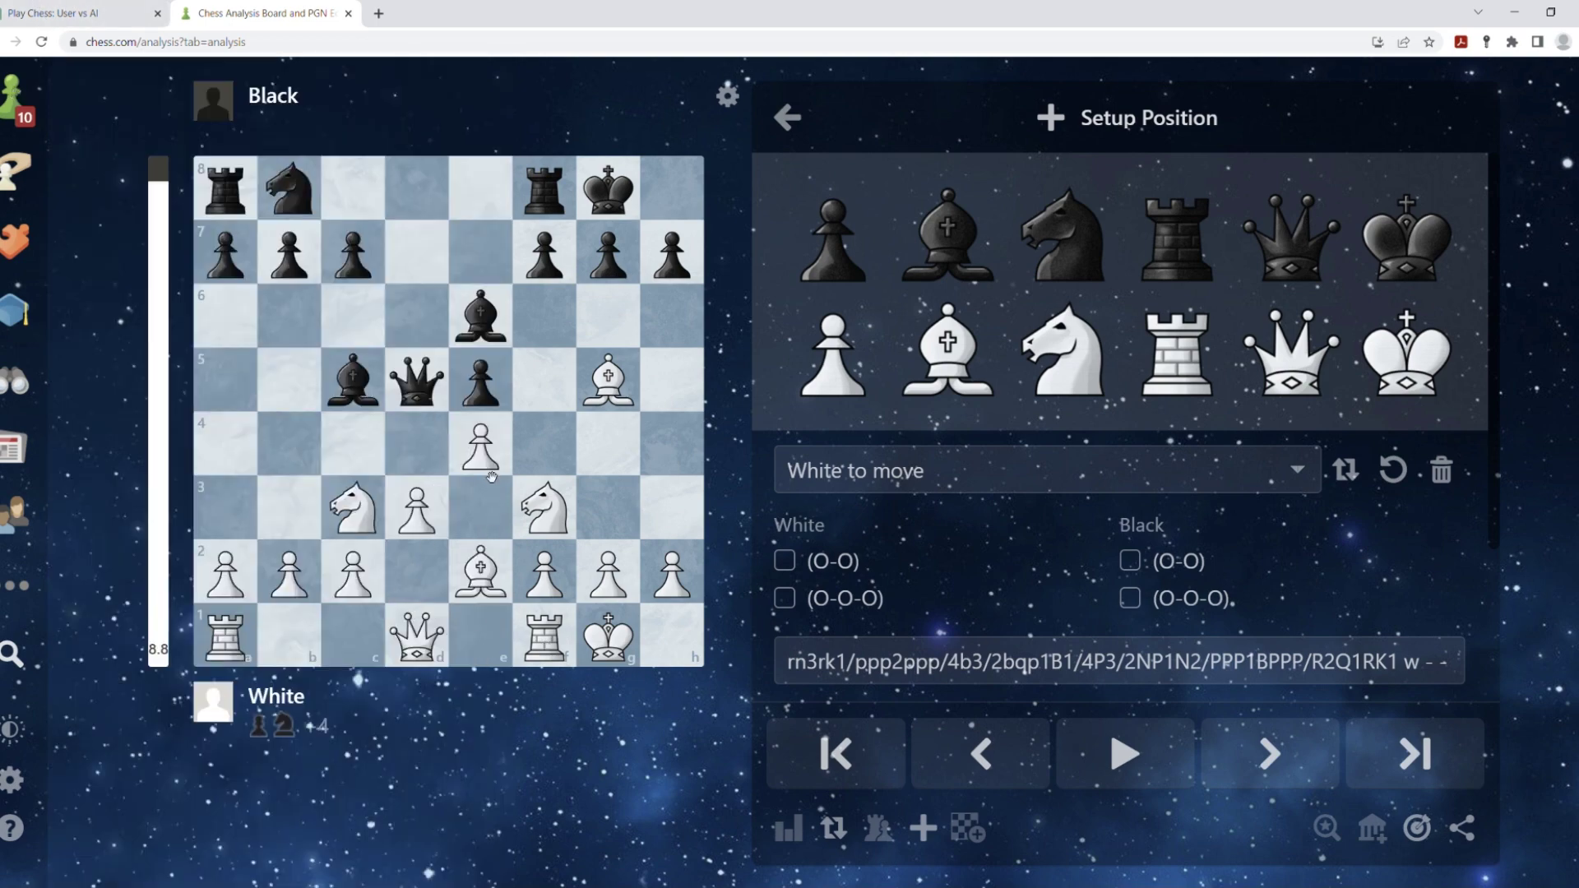
pyautogui.moveTo(481, 447); pyautogui.dragTo(417, 380)
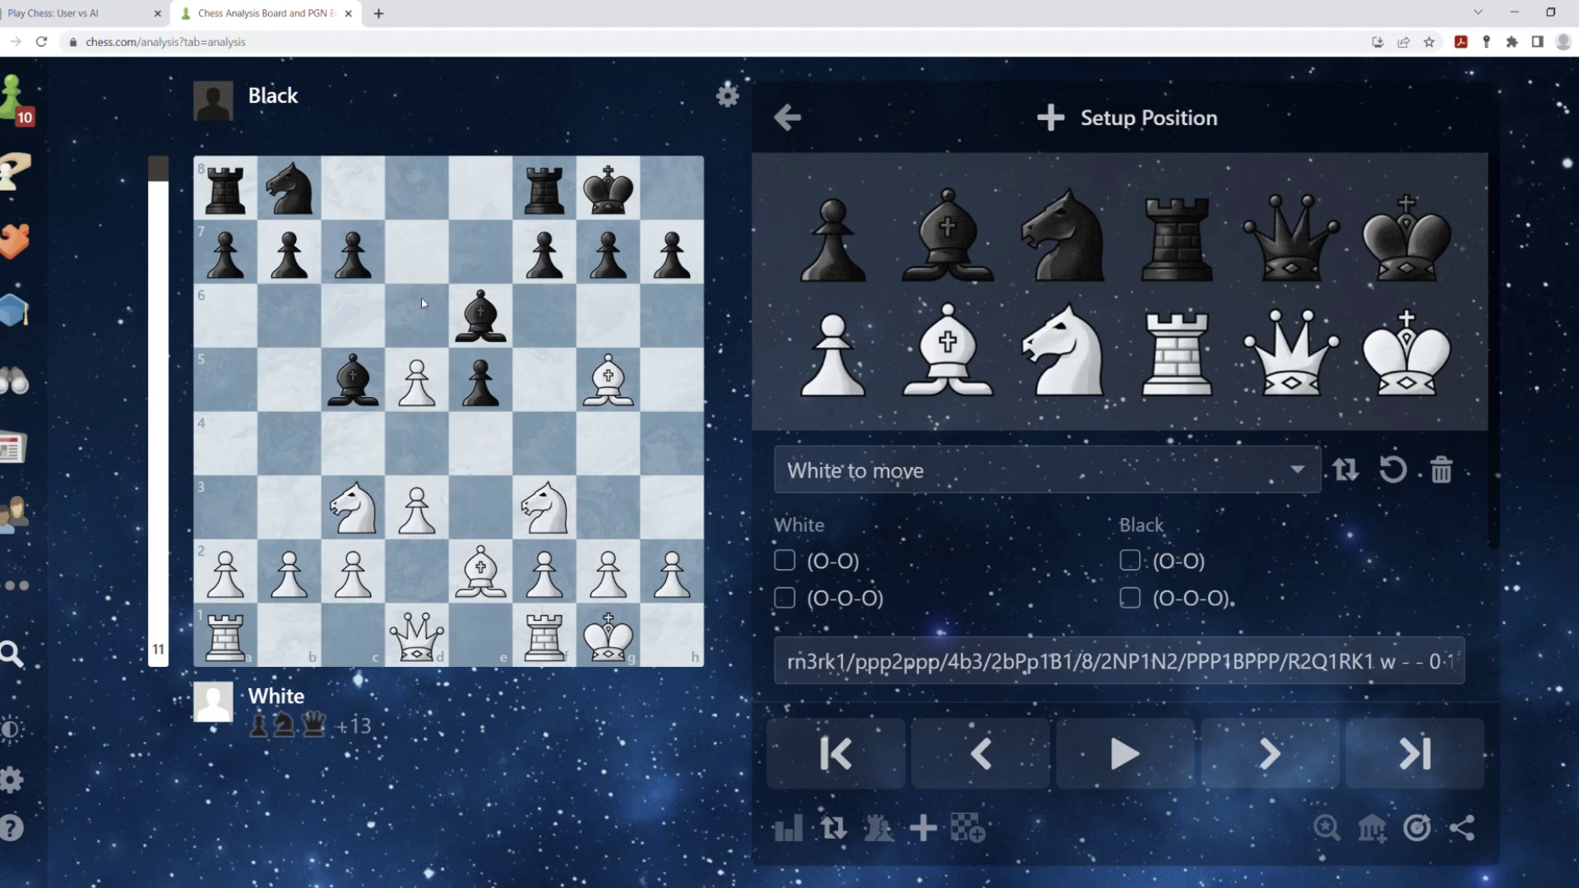
pyautogui.click(74, 14)
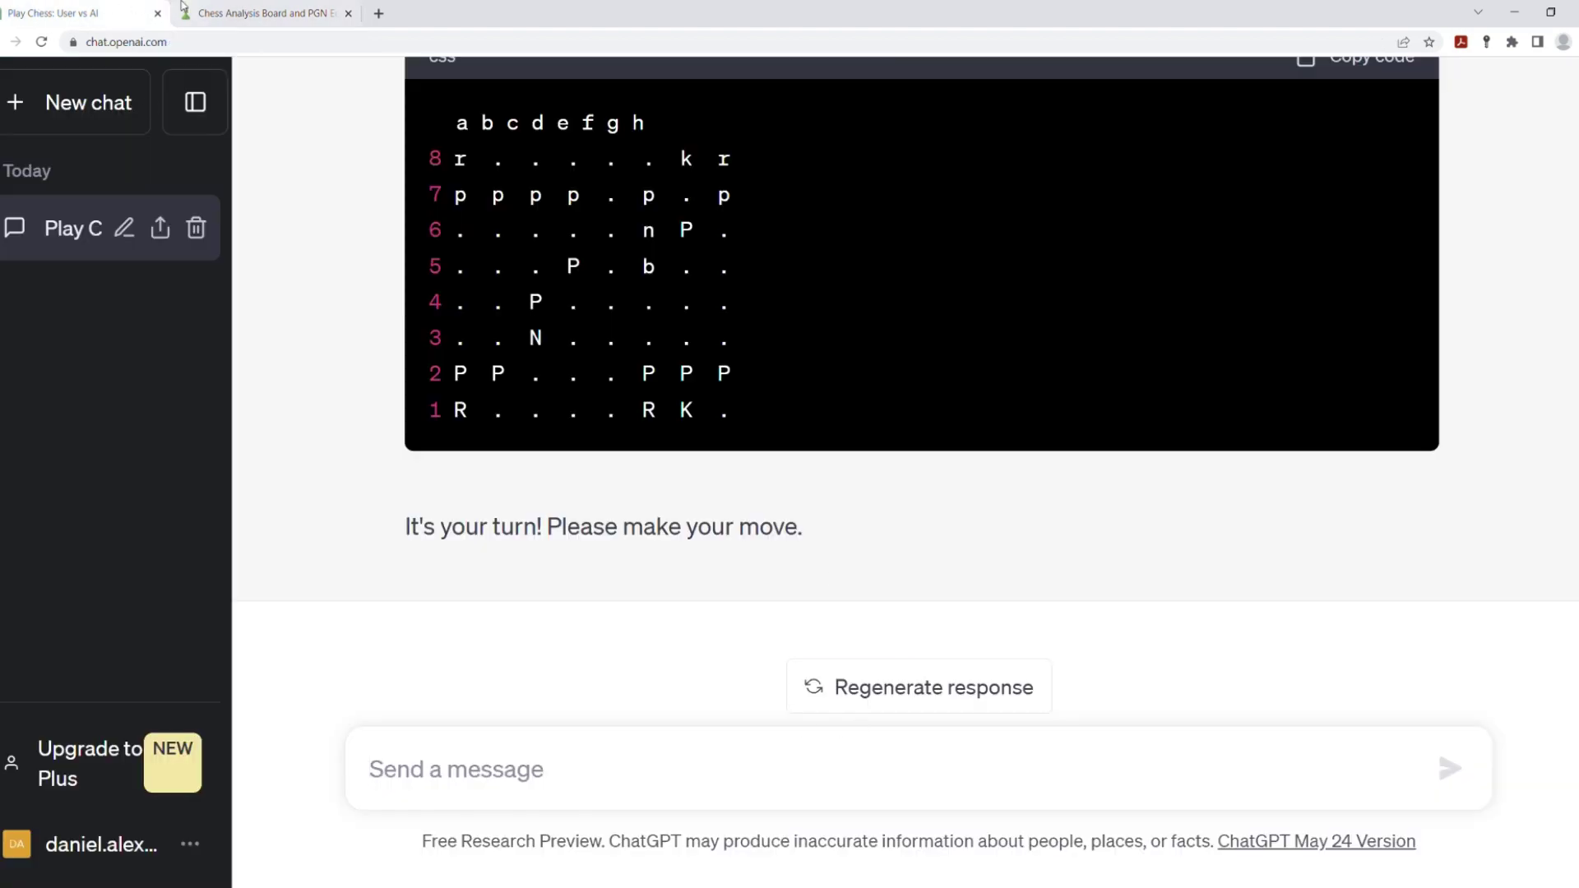
pyautogui.click(265, 14)
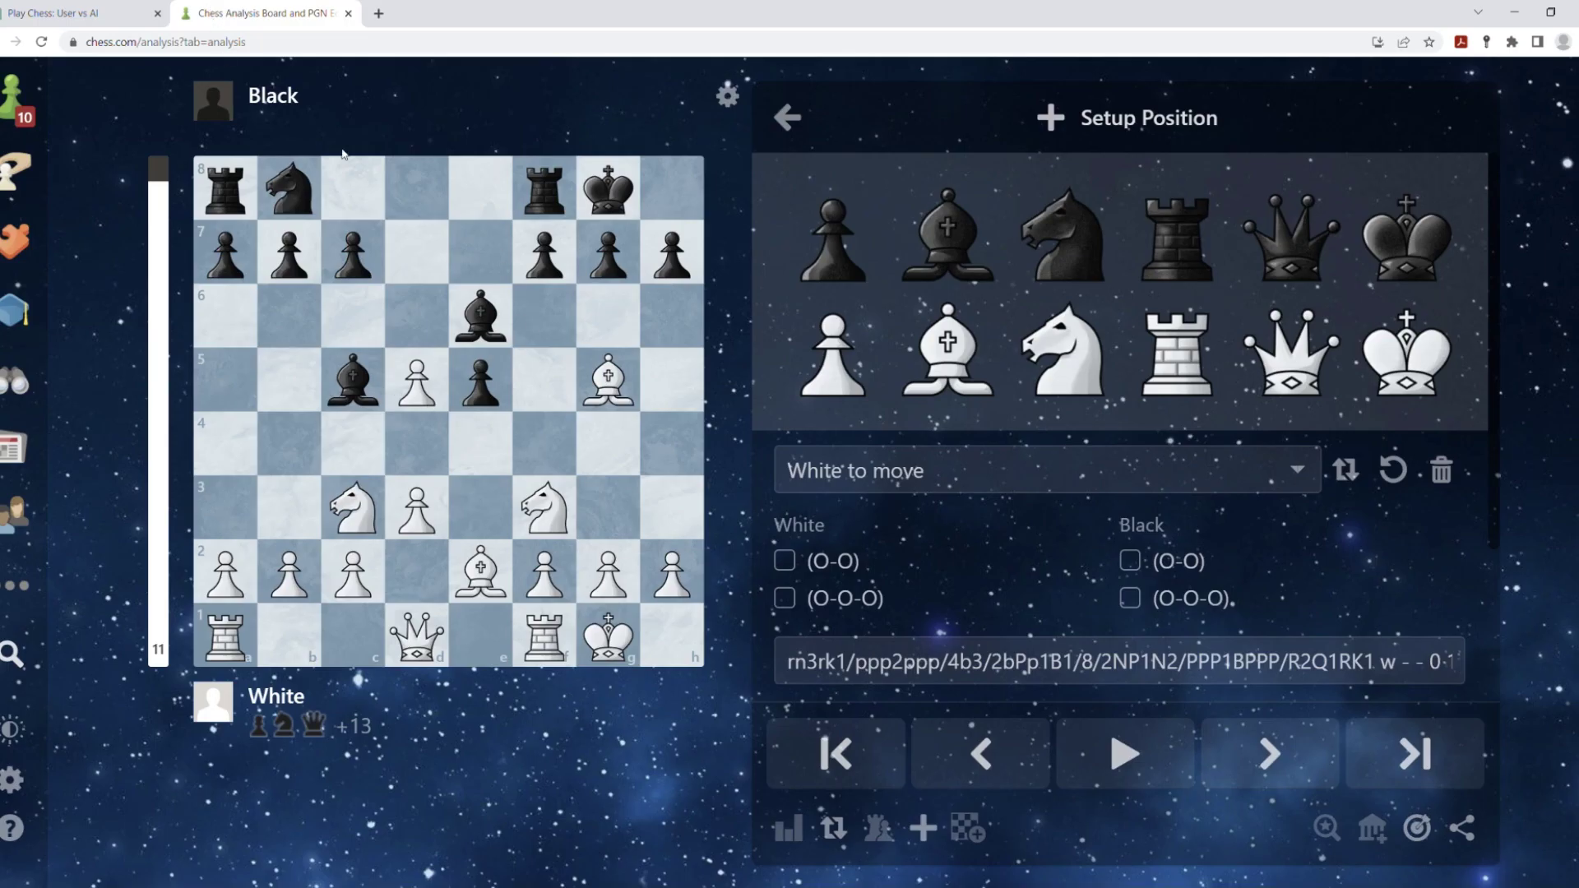
# - Send the move 'PXE6' to ChatGPT, fixing a lowercase letter first
pyautogui.click(74, 14)
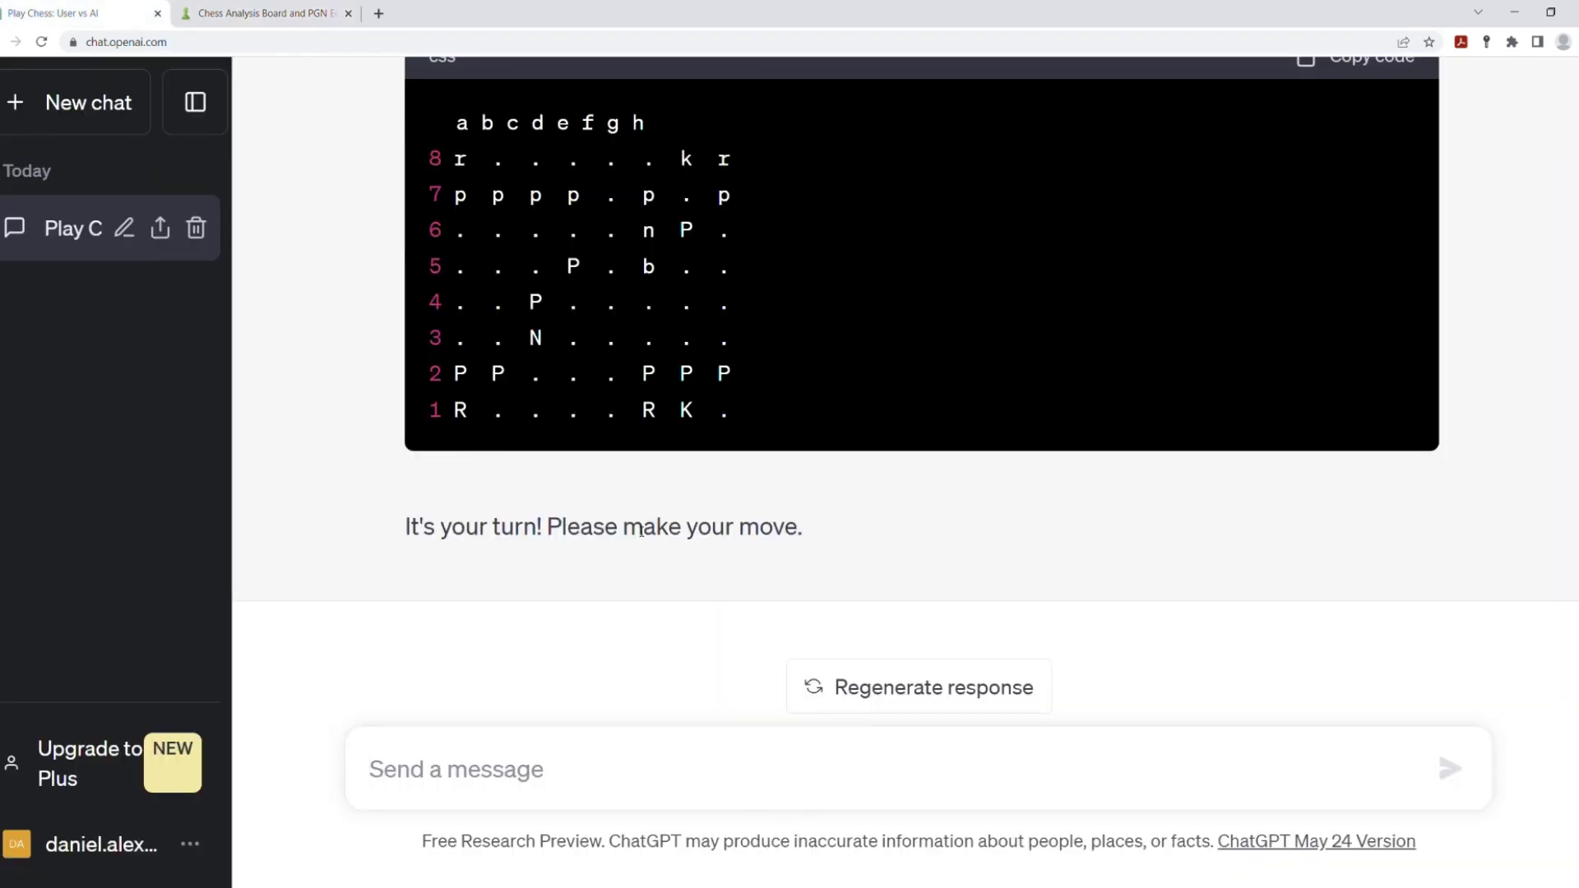
pyautogui.write('p')
pyautogui.press('BackSpace')
pyautogui.write('P')
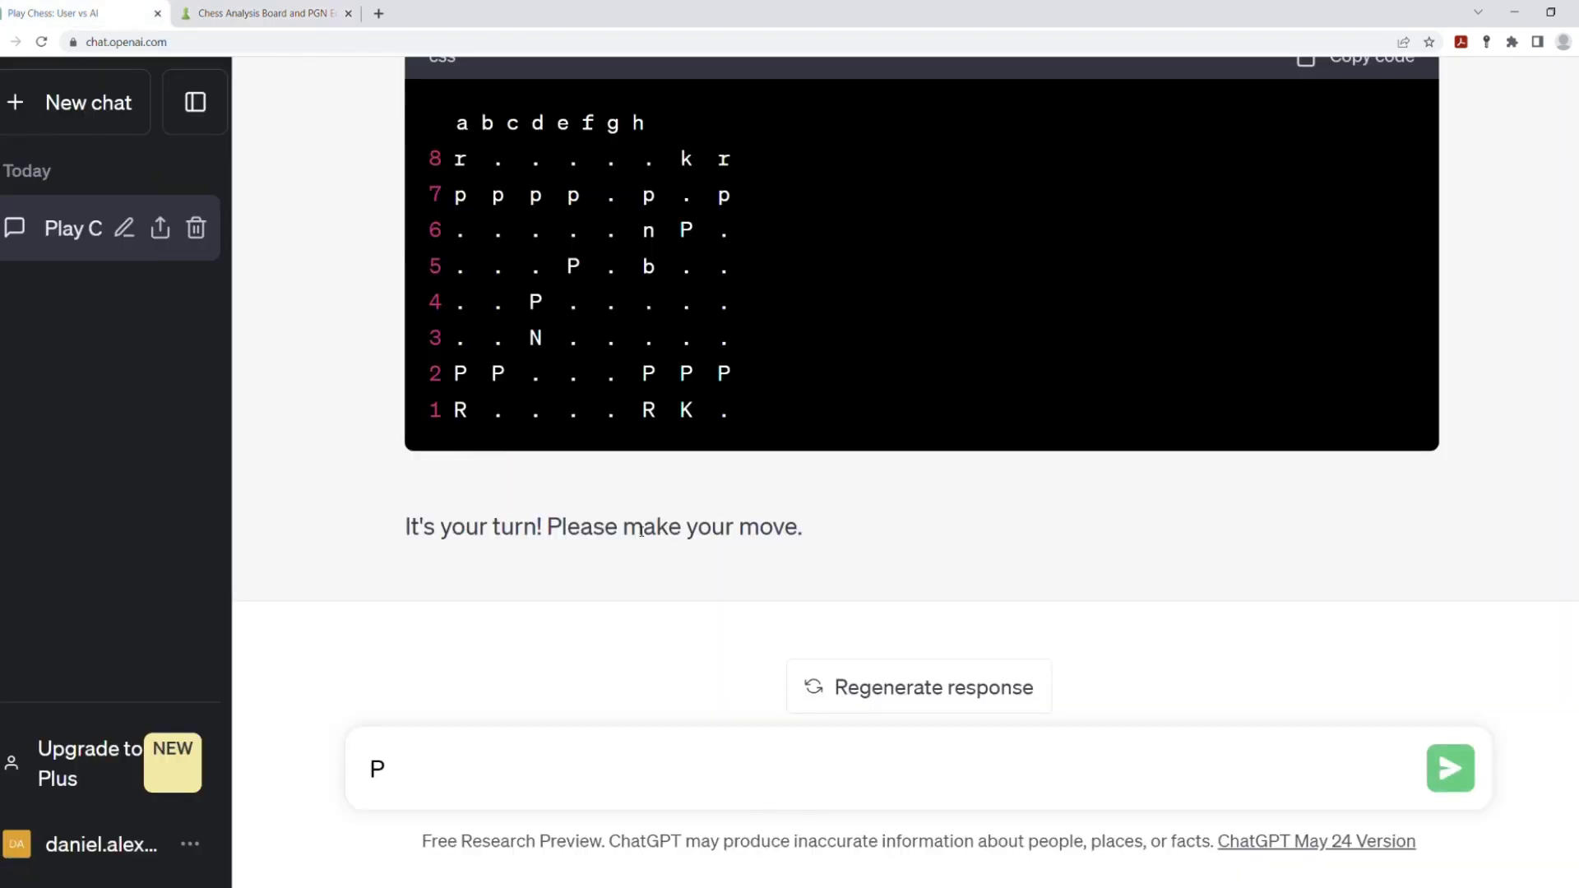
pyautogui.write('XE')
pyautogui.write('6')
pyautogui.press('Return')
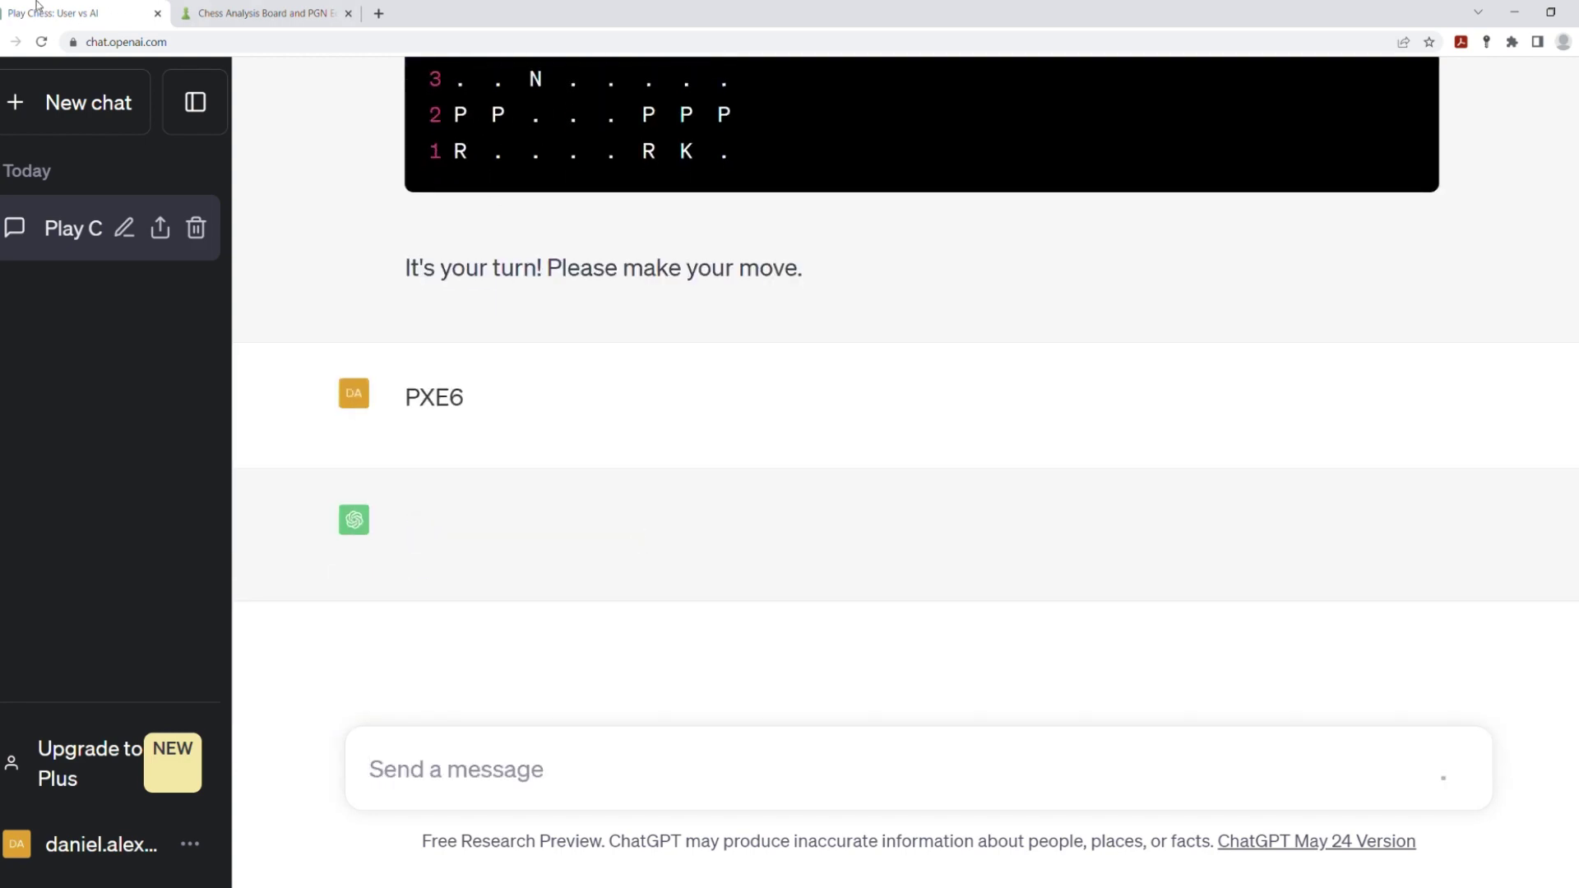
# - Push the d5 pawn to e6 on the analysis board and check ChatGPT's reply
pyautogui.hotkey('ctrl', 'Tab')
pyautogui.moveTo(417, 379); pyautogui.dragTo(481, 316)
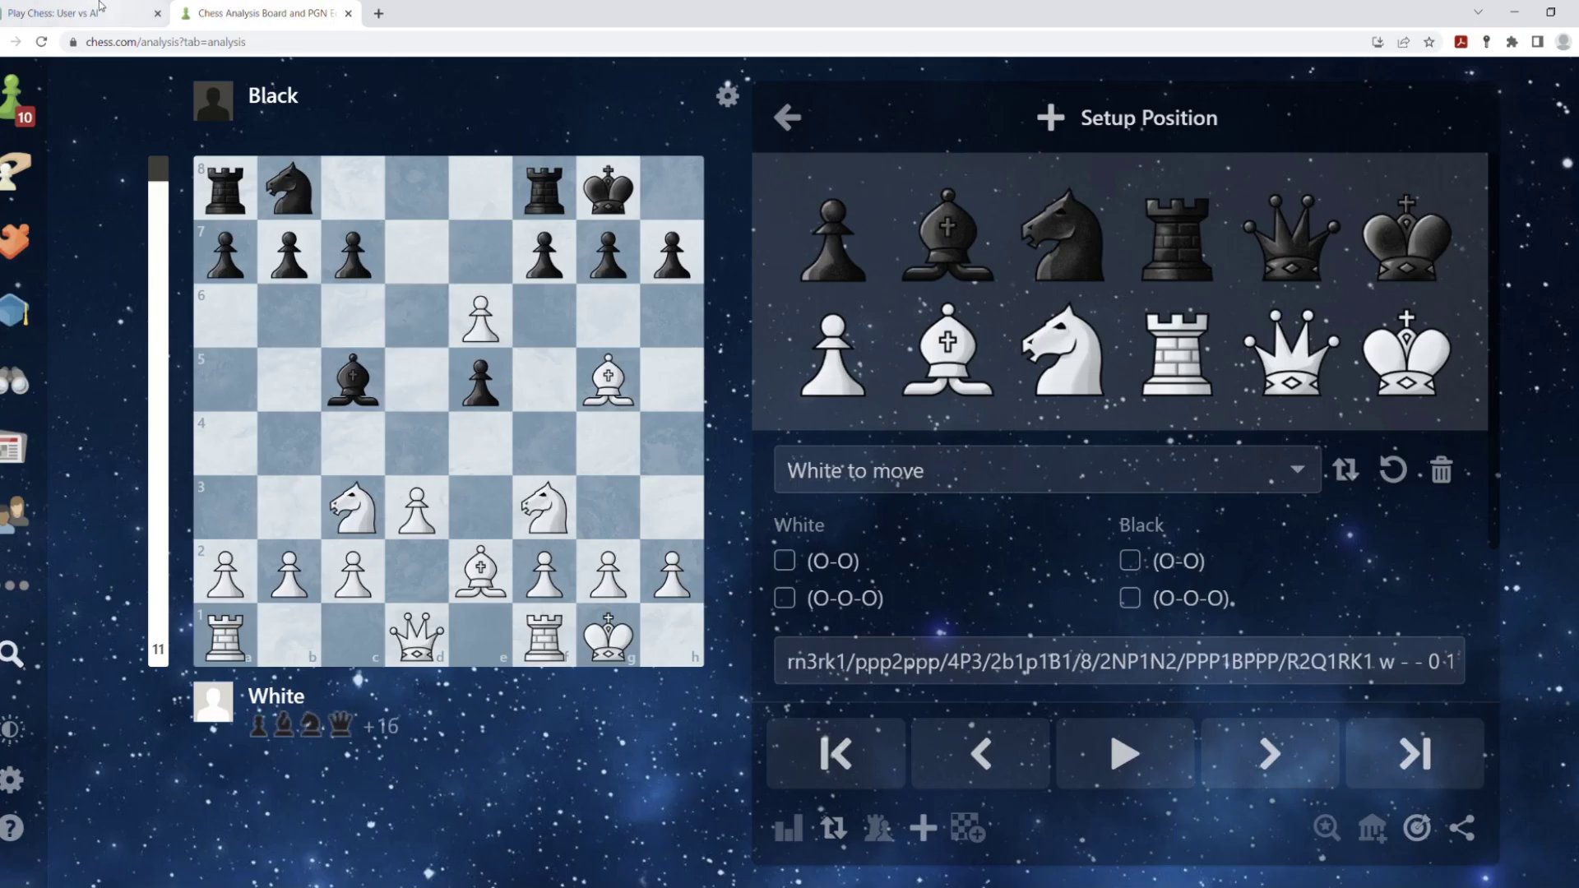
pyautogui.click(74, 13)
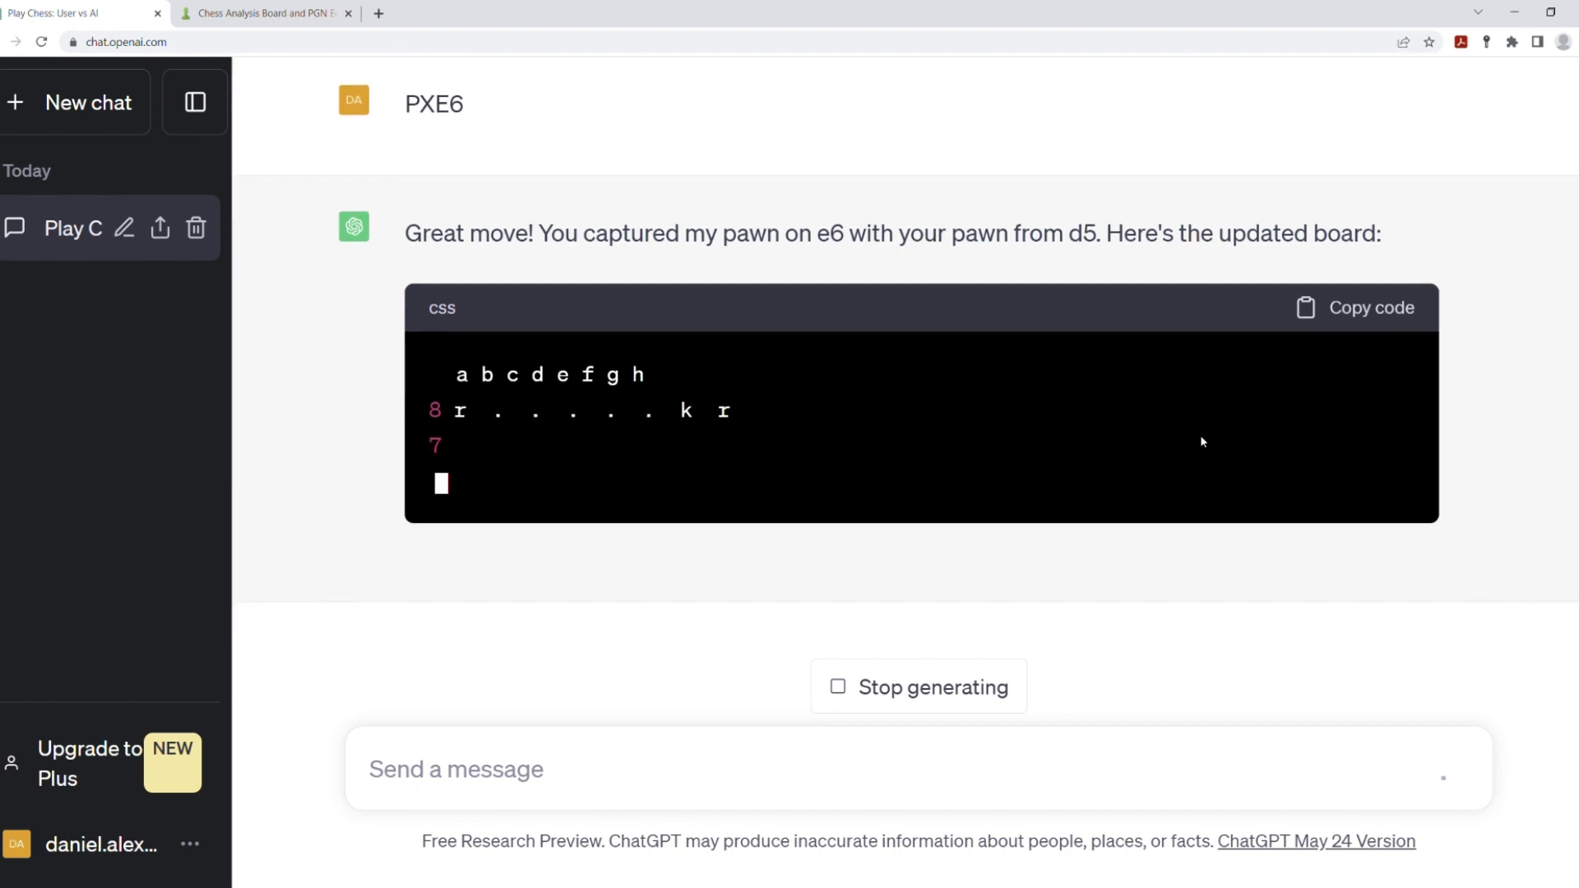
pyautogui.scroll(2, 738, 210)
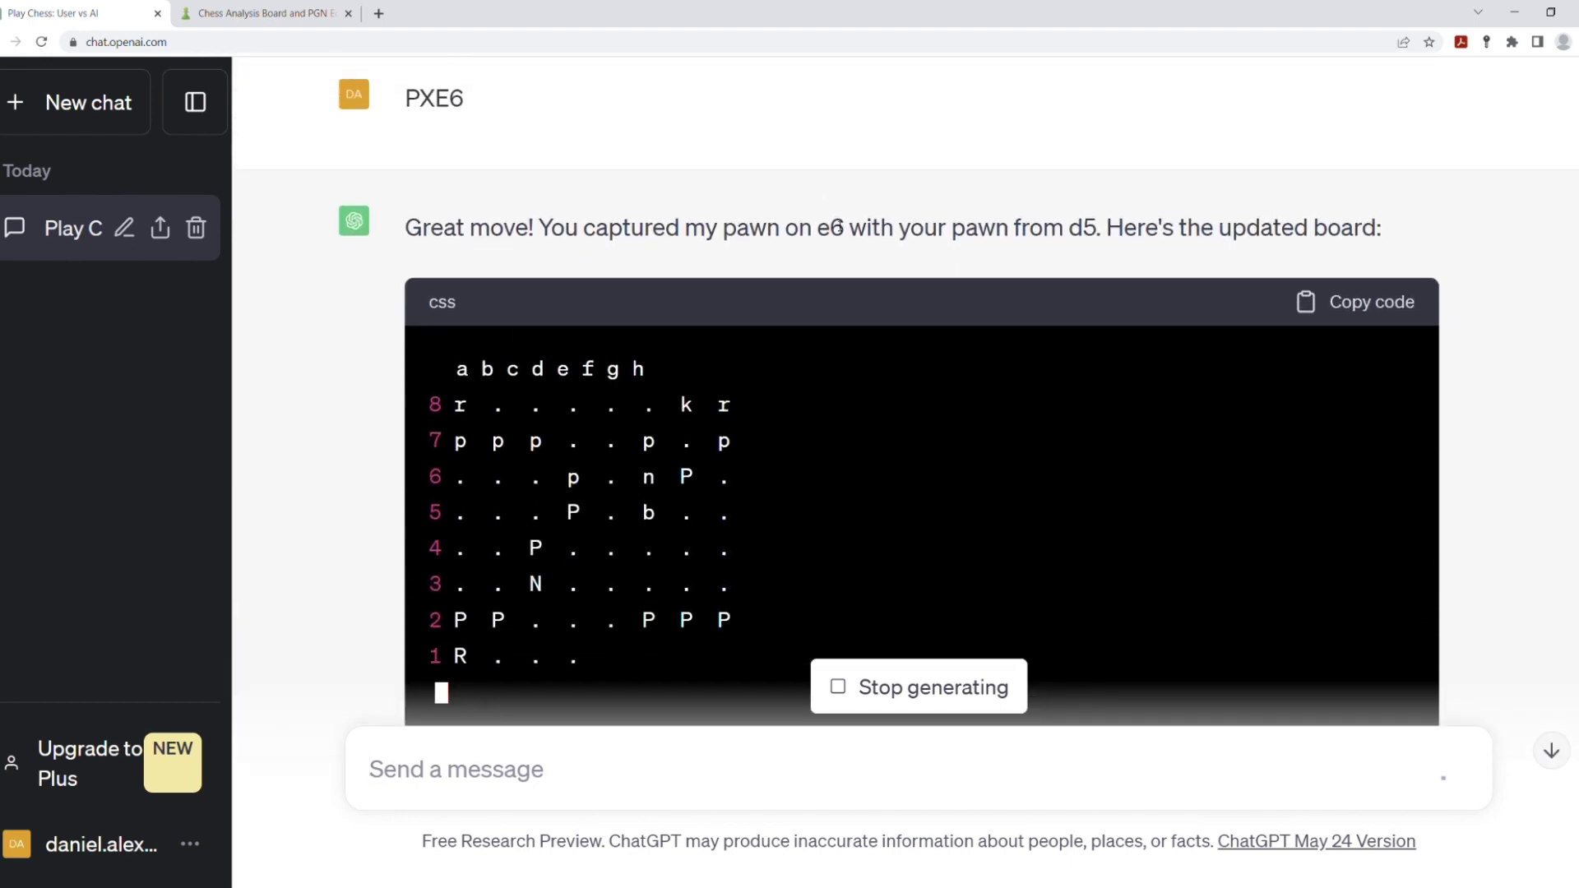
pyautogui.click(265, 14)
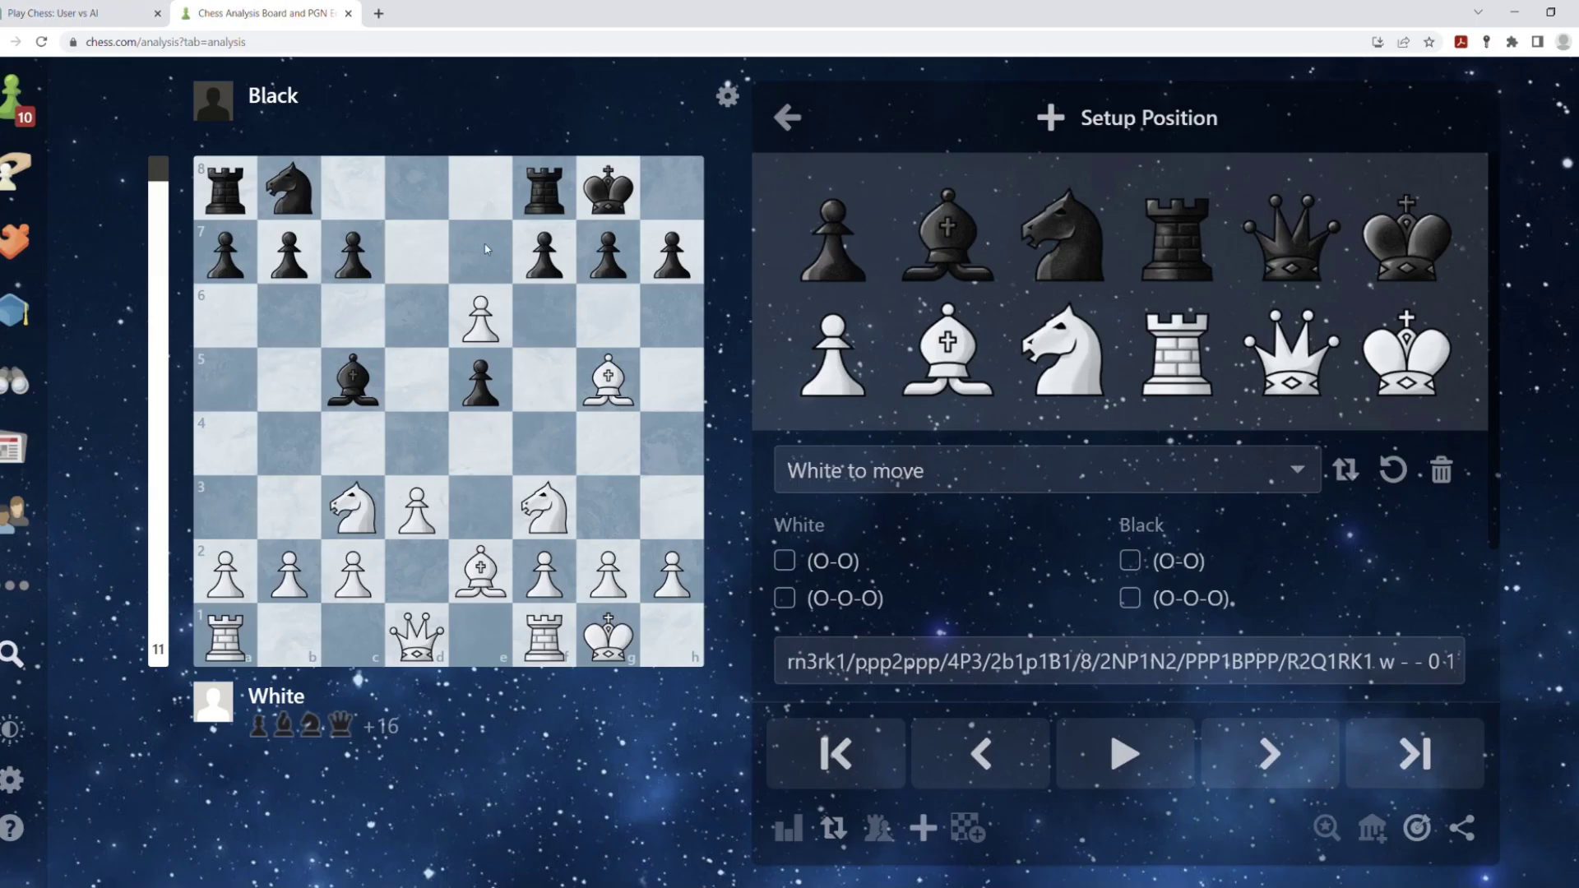
# - Restore Black's bishop on e6, recapture it from d5, and read ChatGPT's knight g8–e7 reply
pyautogui.rightClick(501, 323)
pyautogui.moveTo(481, 318); pyautogui.dragTo(417, 381)
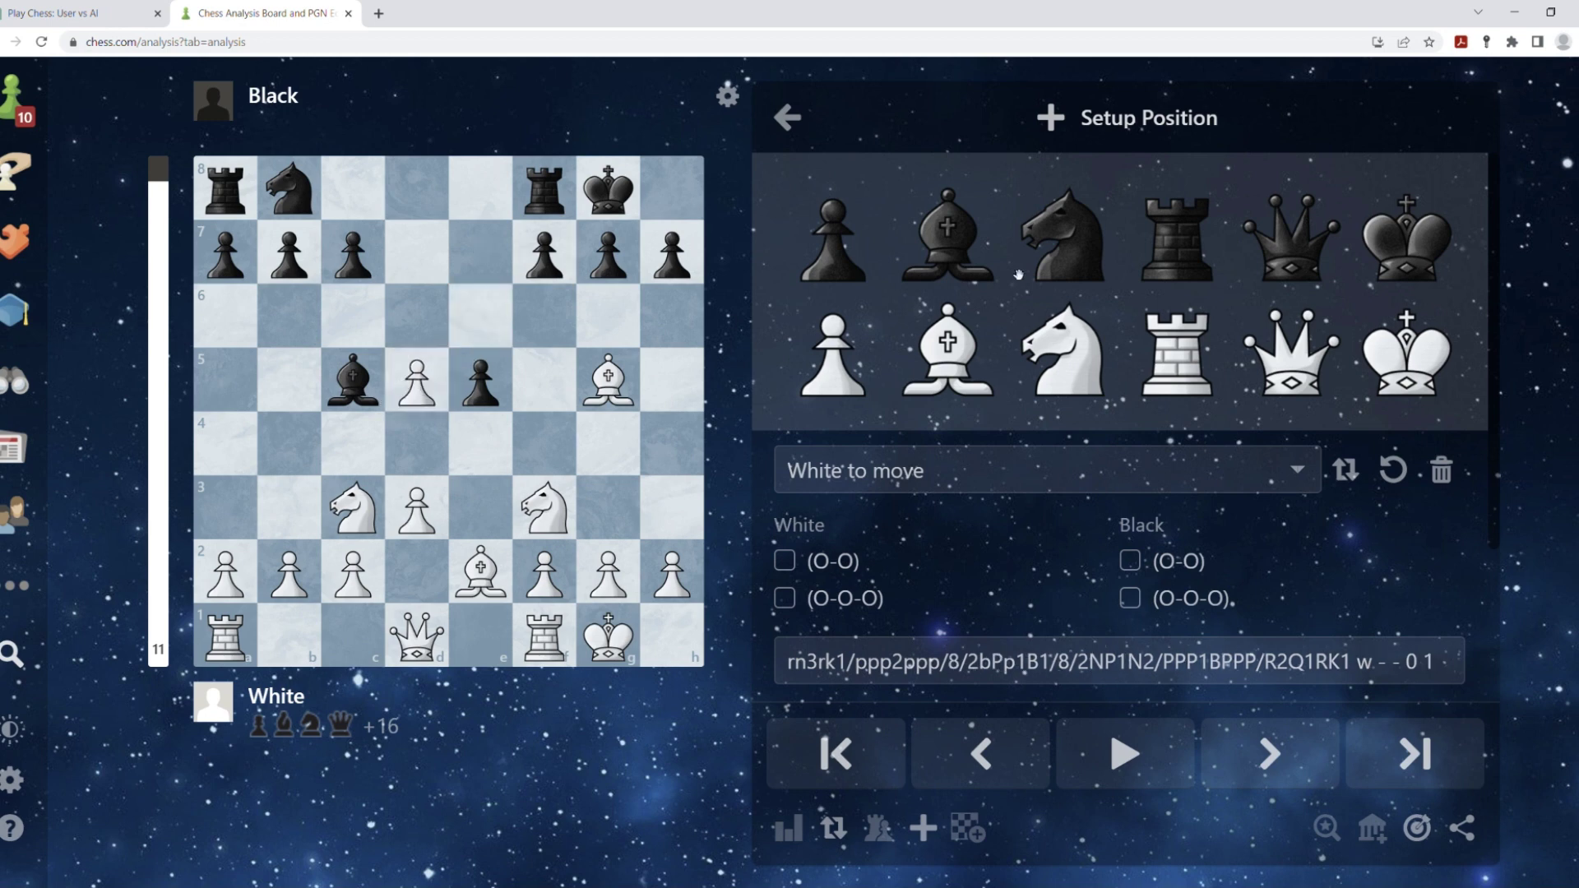
pyautogui.click(480, 322)
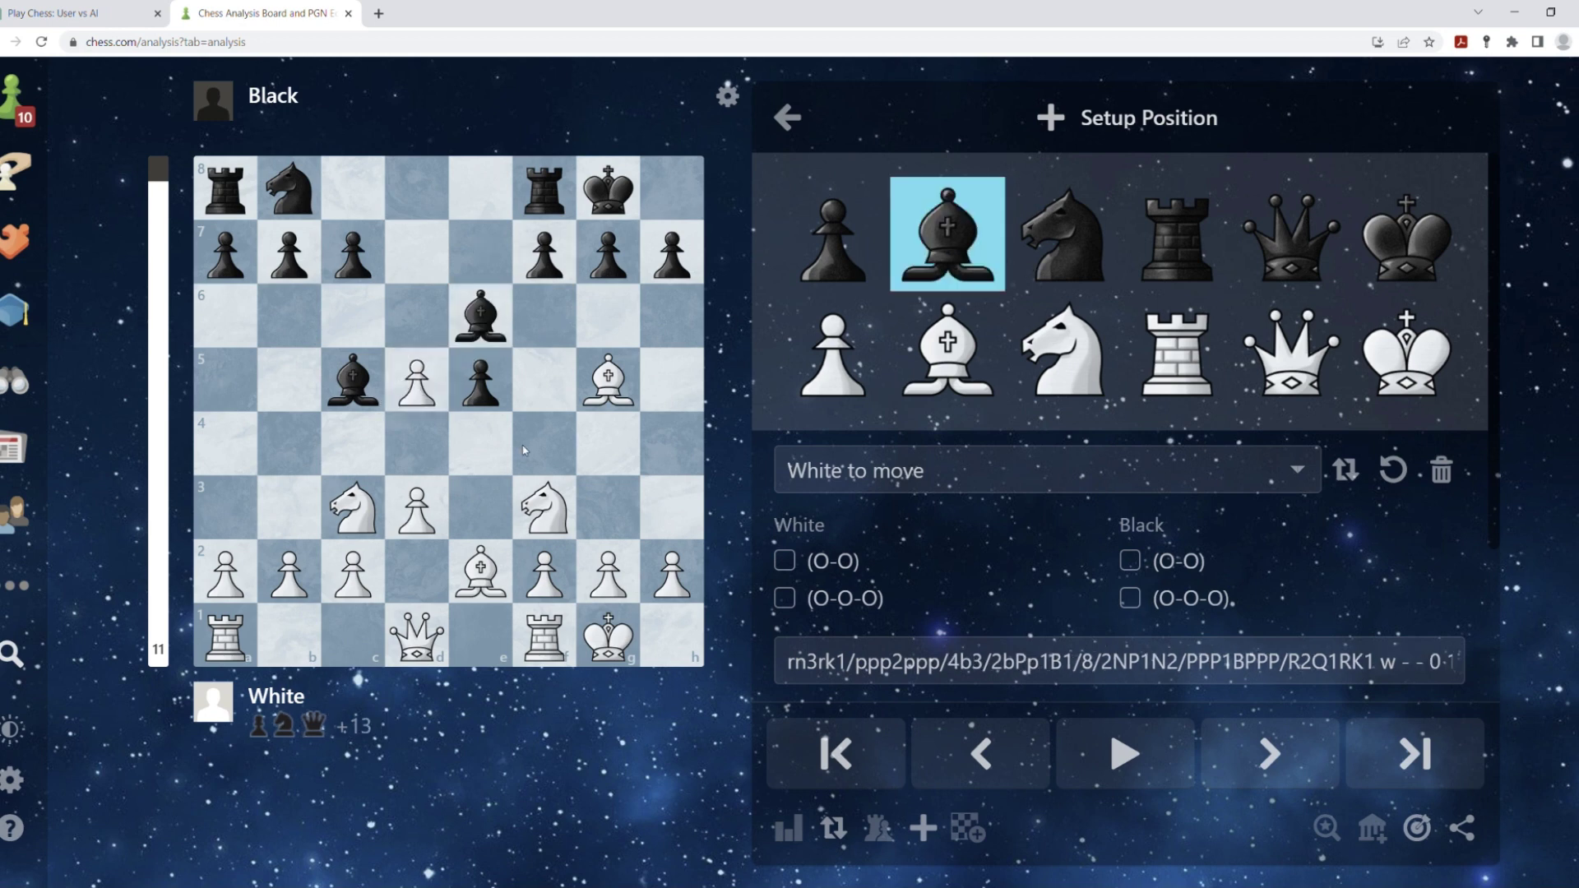
pyautogui.moveTo(480, 318); pyautogui.dragTo(741, 318)
pyautogui.click(480, 318)
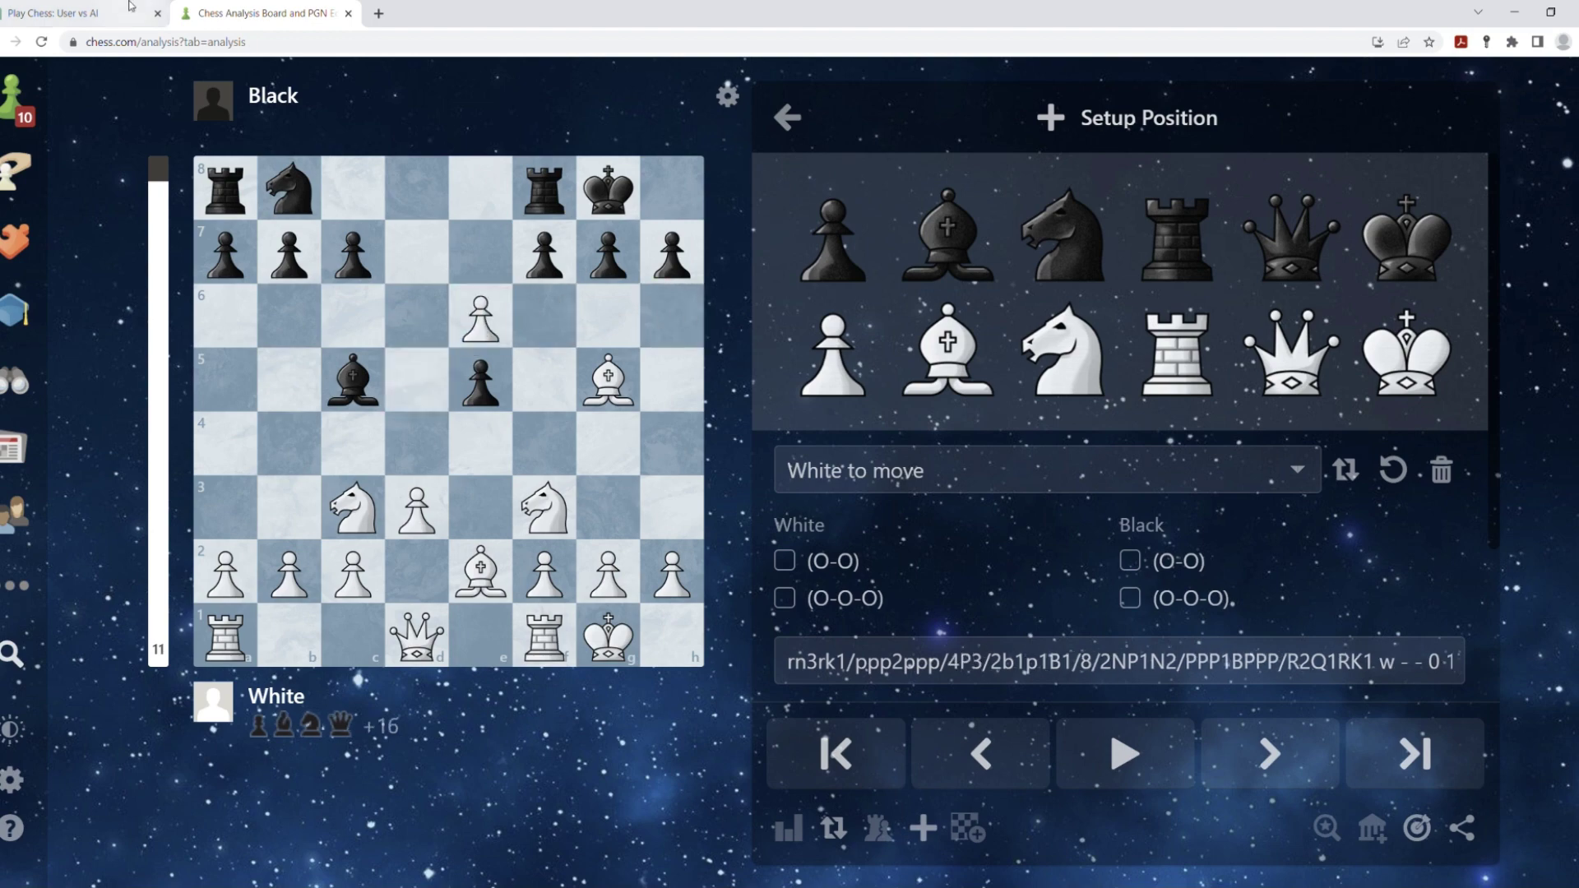
pyautogui.click(74, 13)
pyautogui.scroll(-4, 1207, 349)
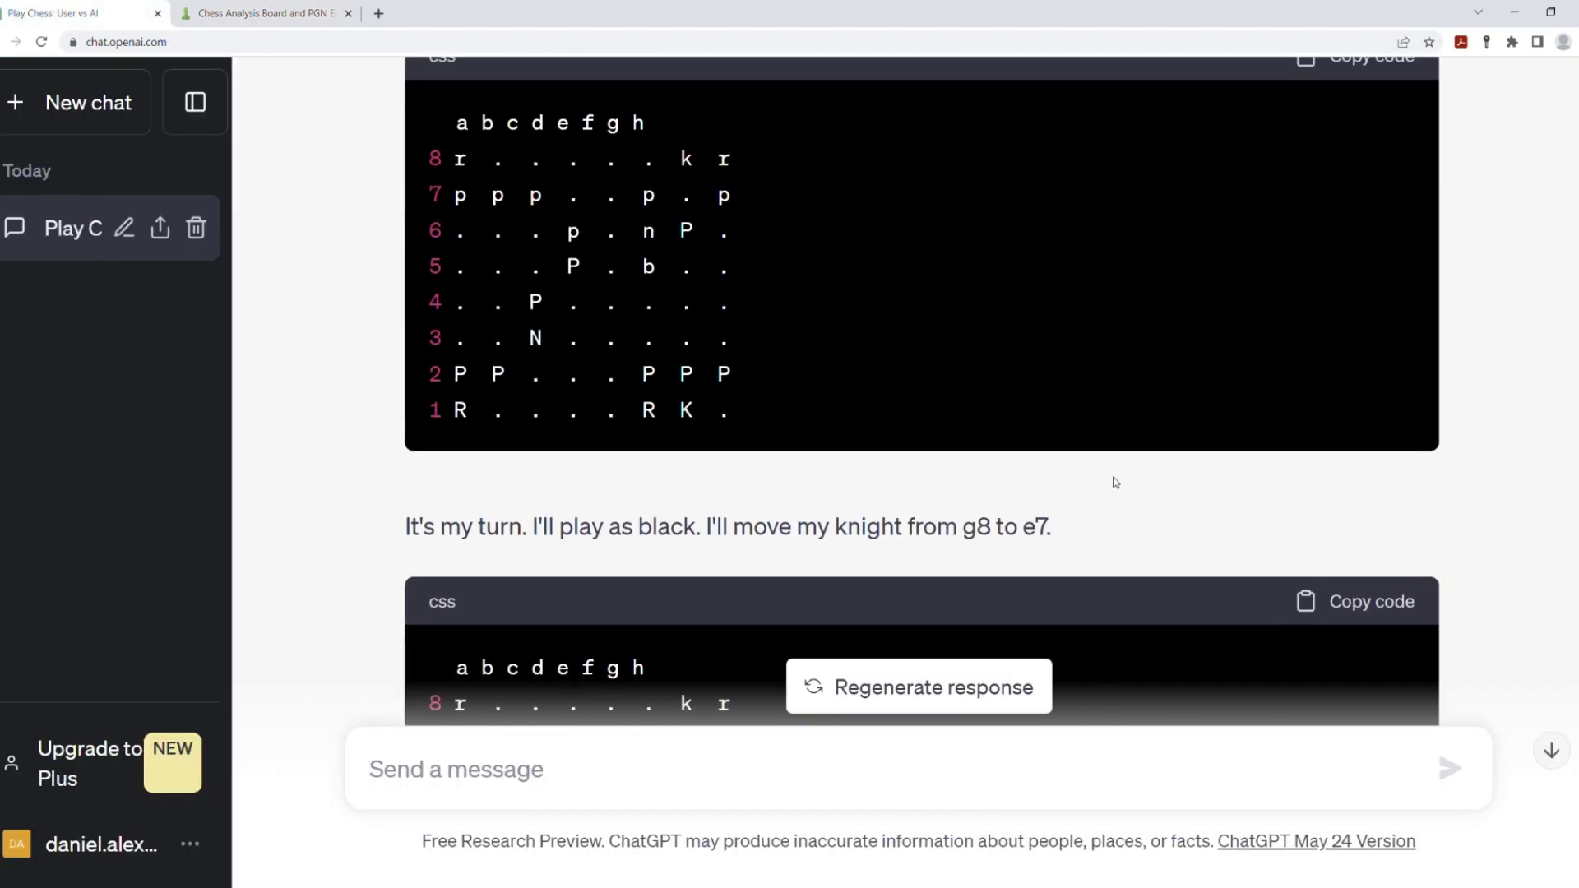
pyautogui.scroll(-2, 1080, 490)
pyautogui.scroll(-2, 1049, 370)
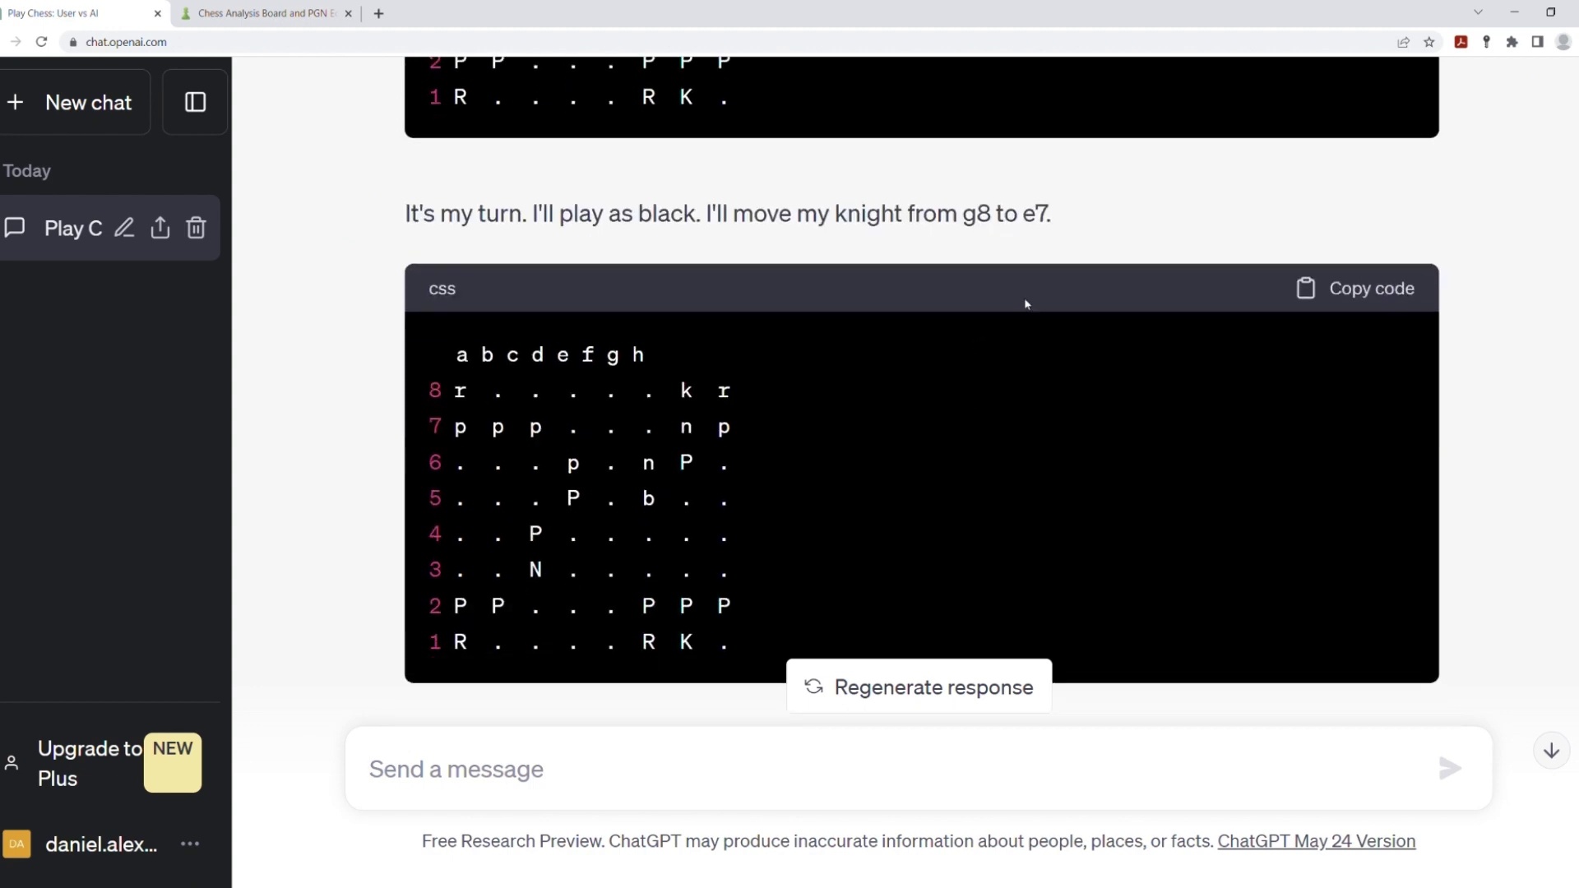
pyautogui.click(237, 13)
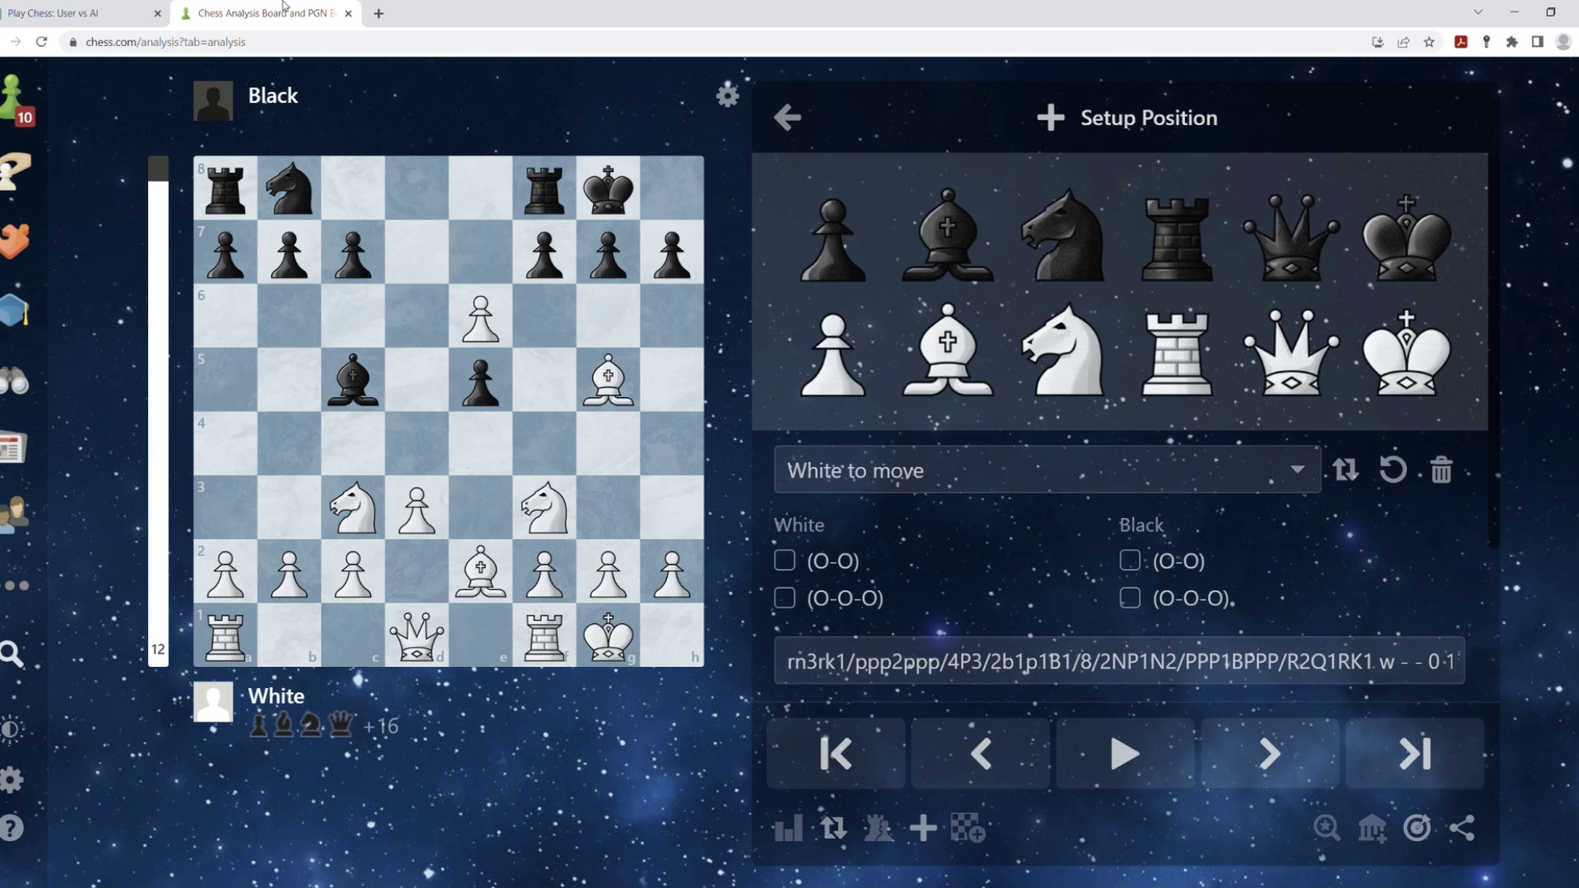
# - Start a complaint message to ChatGPT, then erase it without sending
pyautogui.click(81, 13)
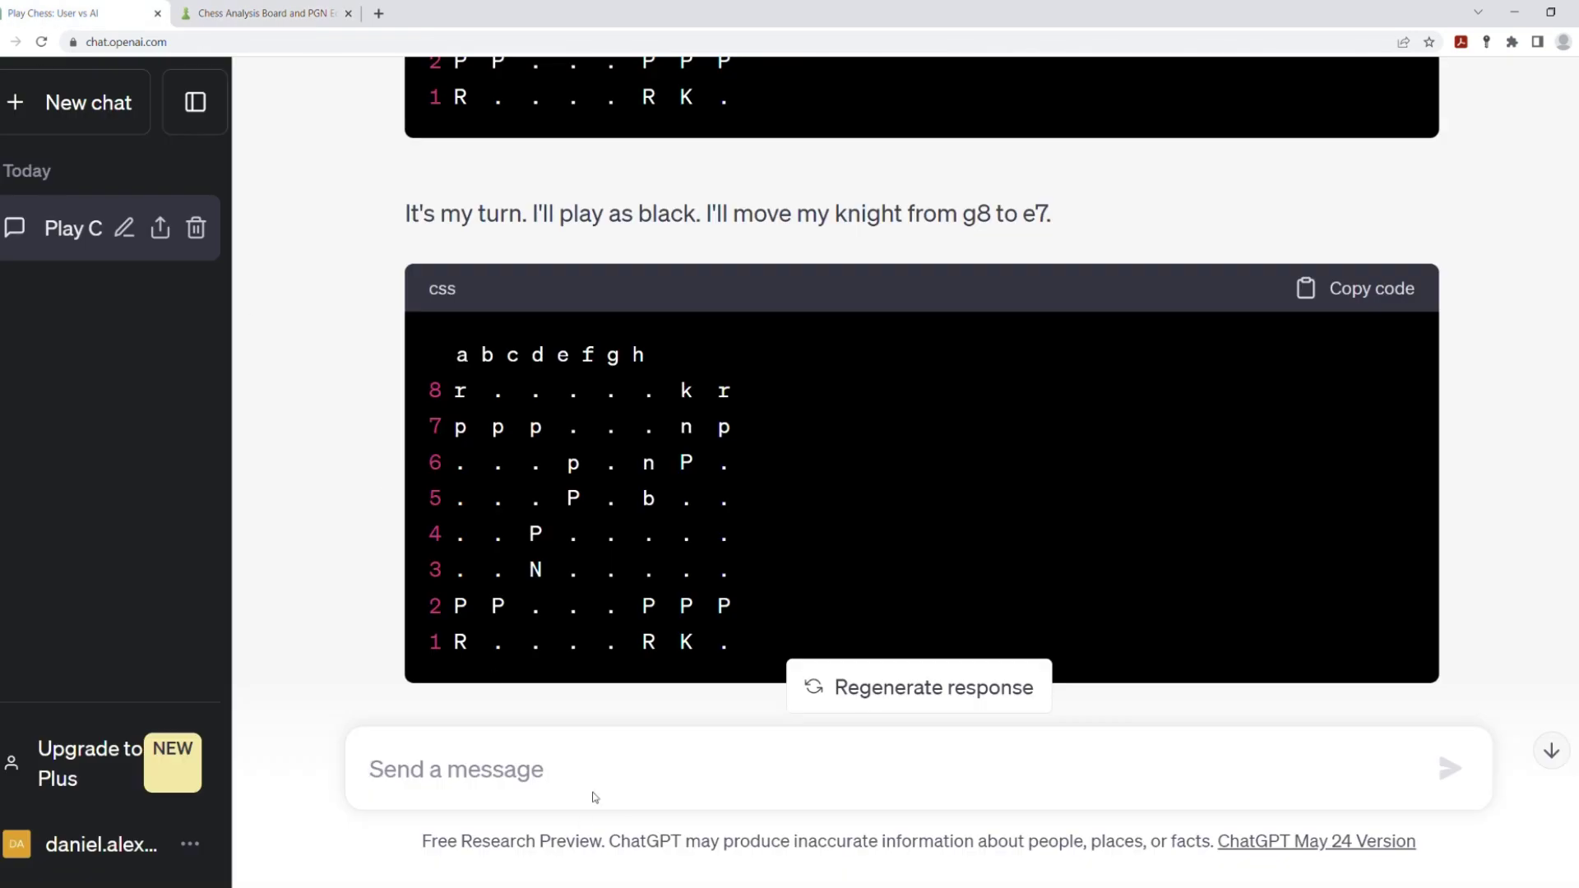
pyautogui.write('YOU')
pyautogui.press('BackSpace')
pyautogui.press('BackSpace')
pyautogui.press('BackSpace')
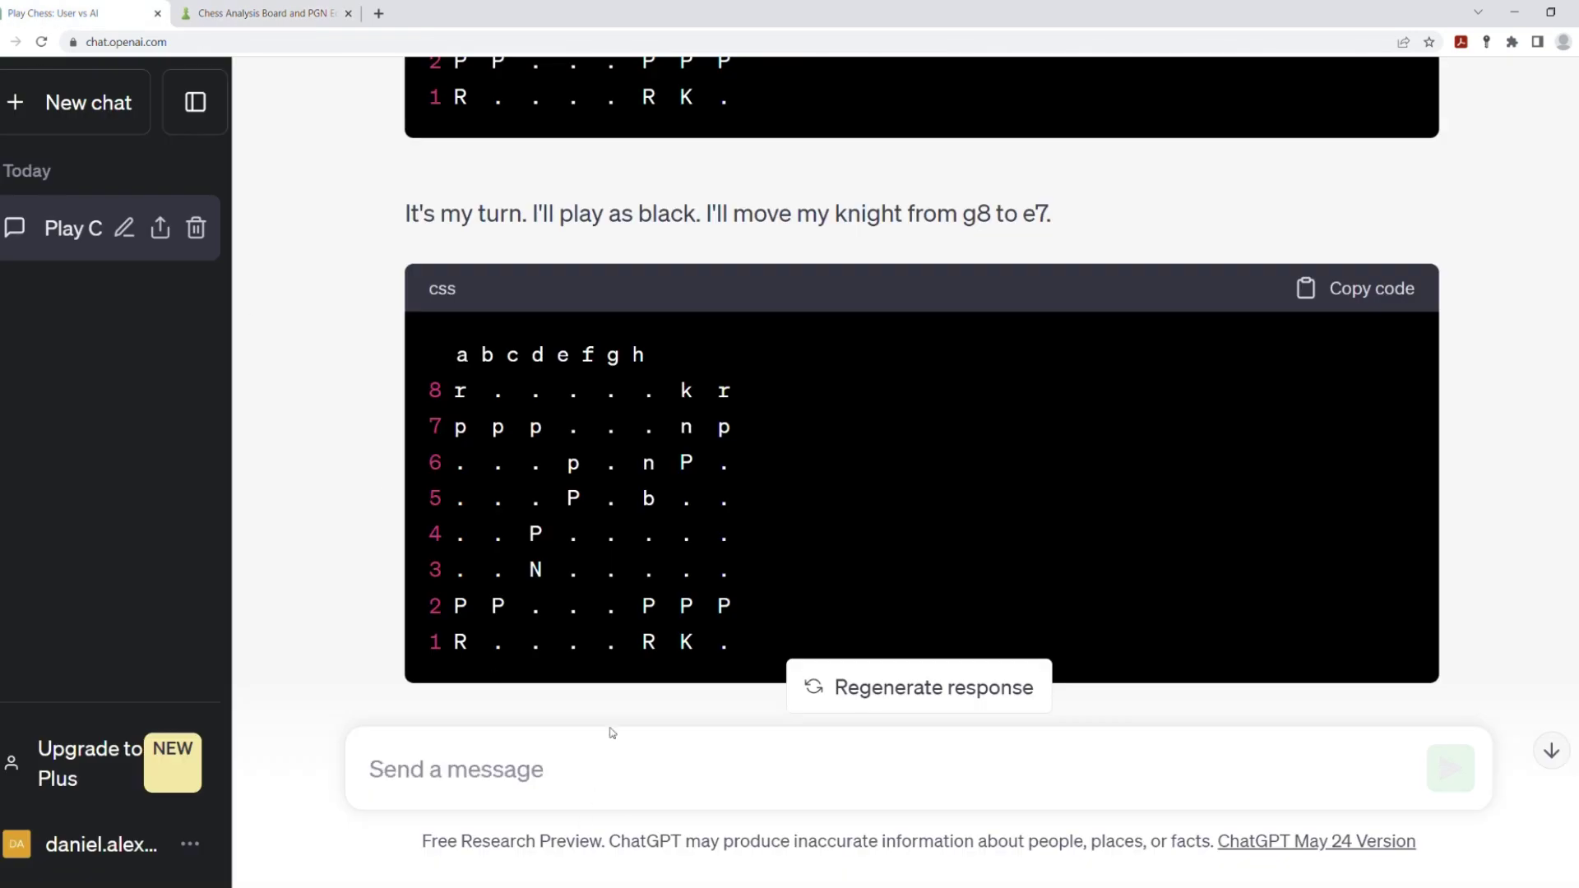
pyautogui.write('Y')
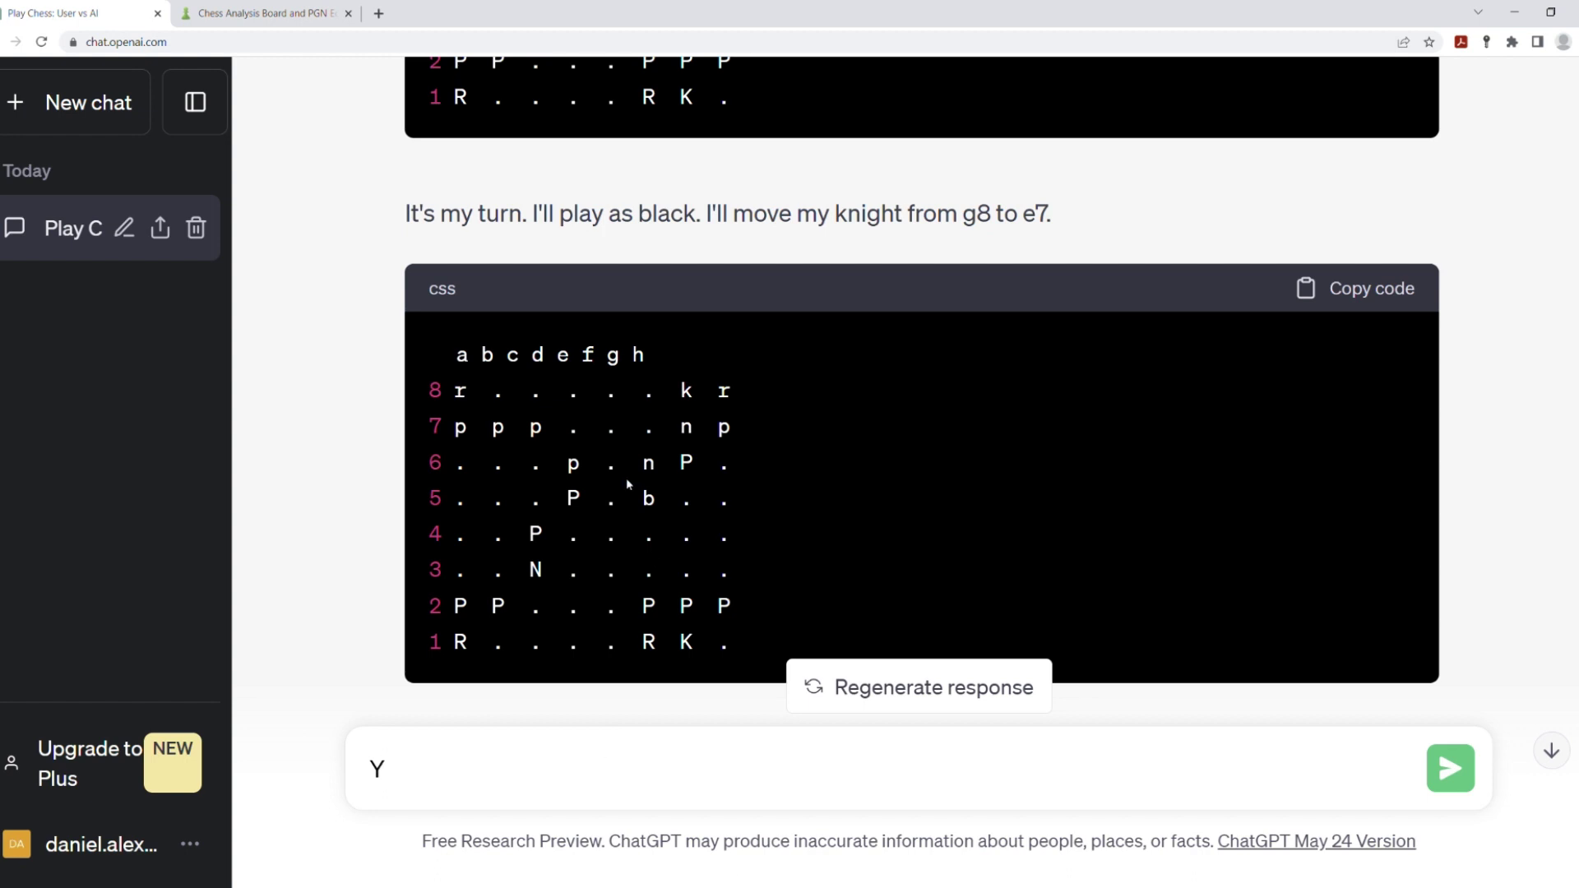
pyautogui.scroll(-2, 626, 478)
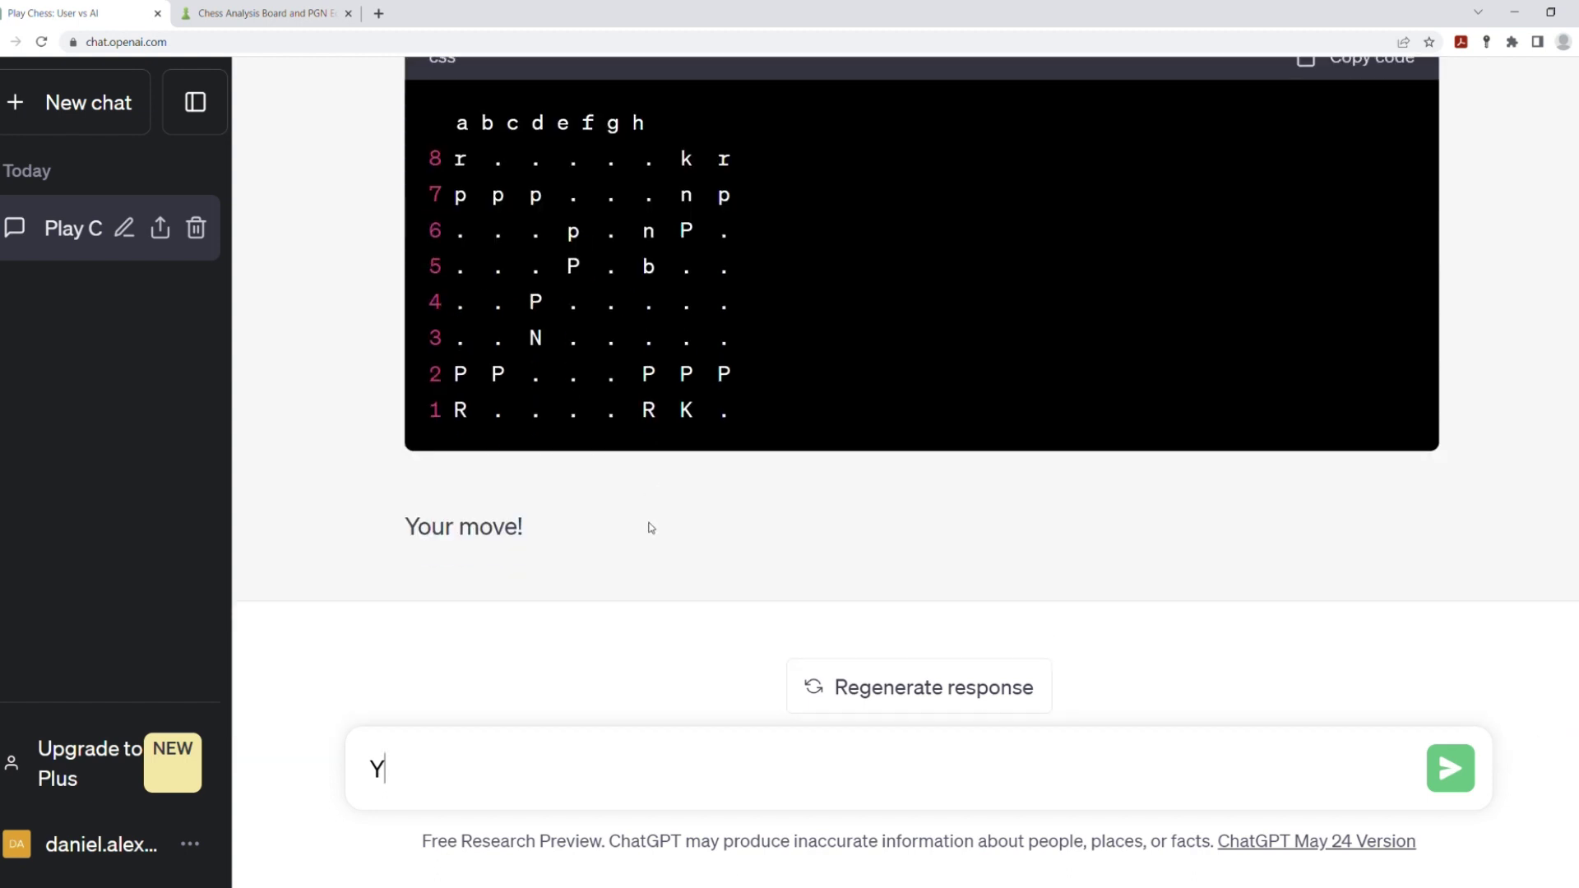
pyautogui.write('ou dont have')
pyautogui.press('BackSpace')
pyautogui.press('BackSpace')
pyautogui.press('BackSpace')
pyautogui.press('BackSpace')
pyautogui.press('BackSpace')
pyautogui.press('BackSpace')
pyautogui.press('BackSpace')
# - Place a black knight on e7 from the setup palette and drag the stray h5 knight off
pyautogui.click(266, 13)
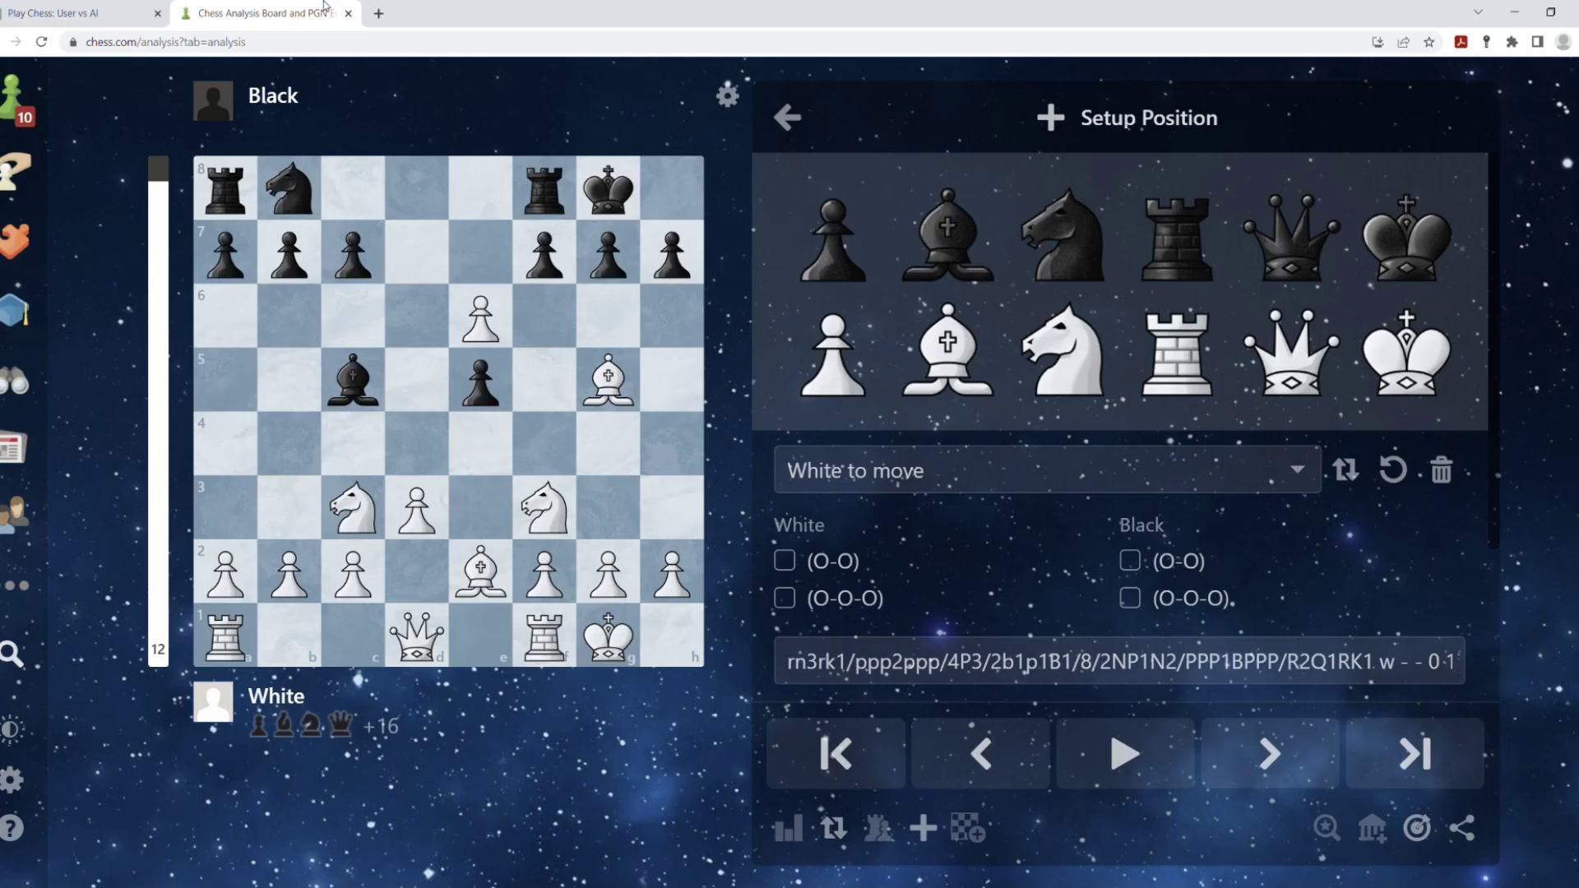
pyautogui.click(1064, 236)
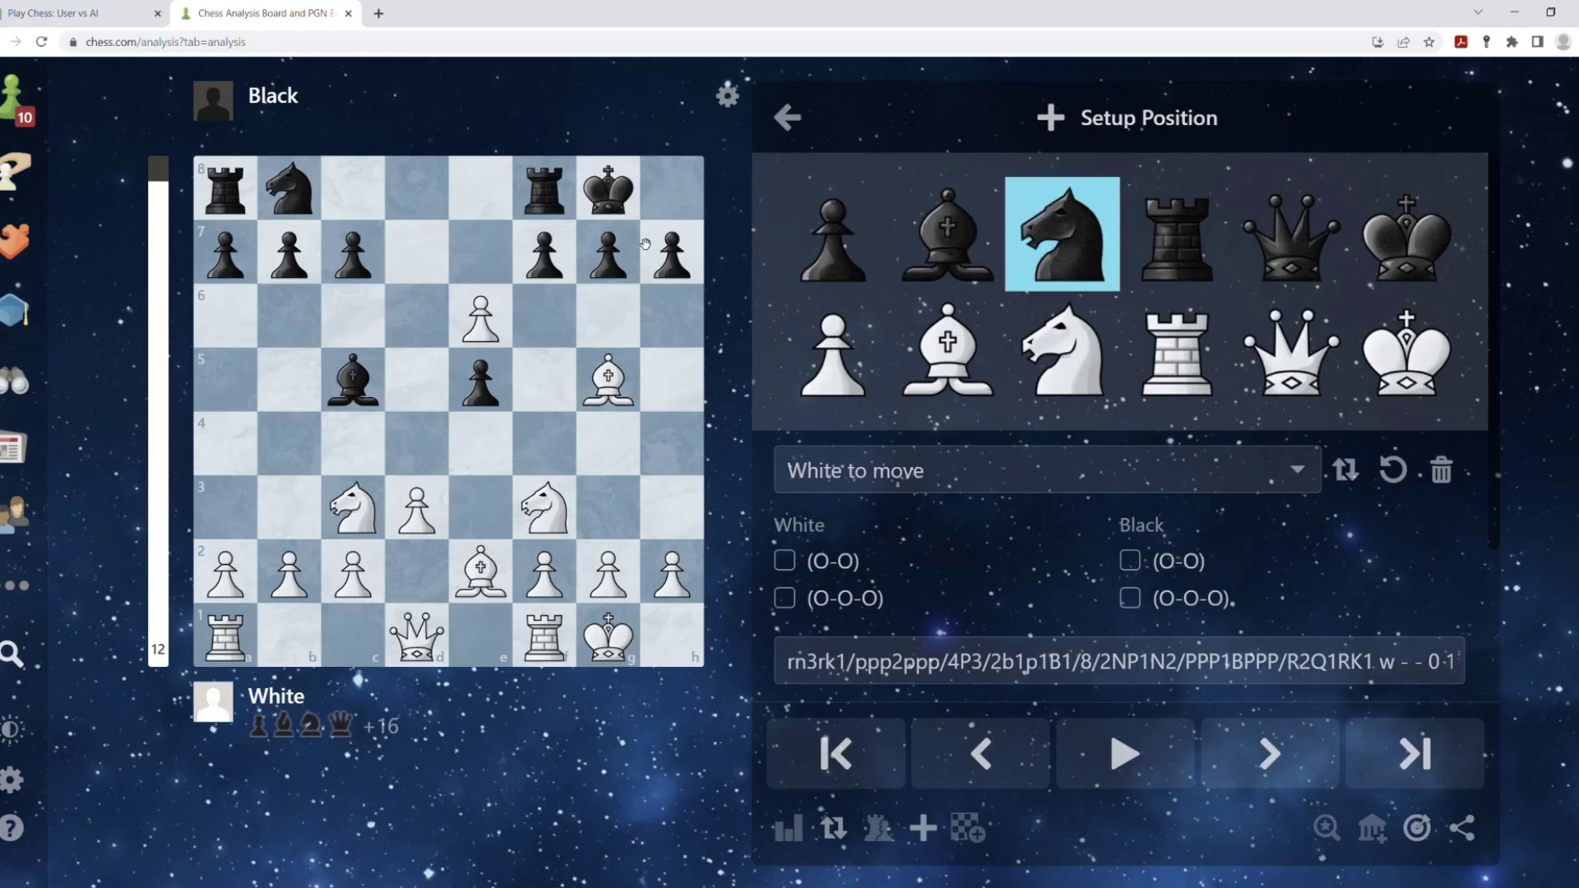
pyautogui.click(480, 251)
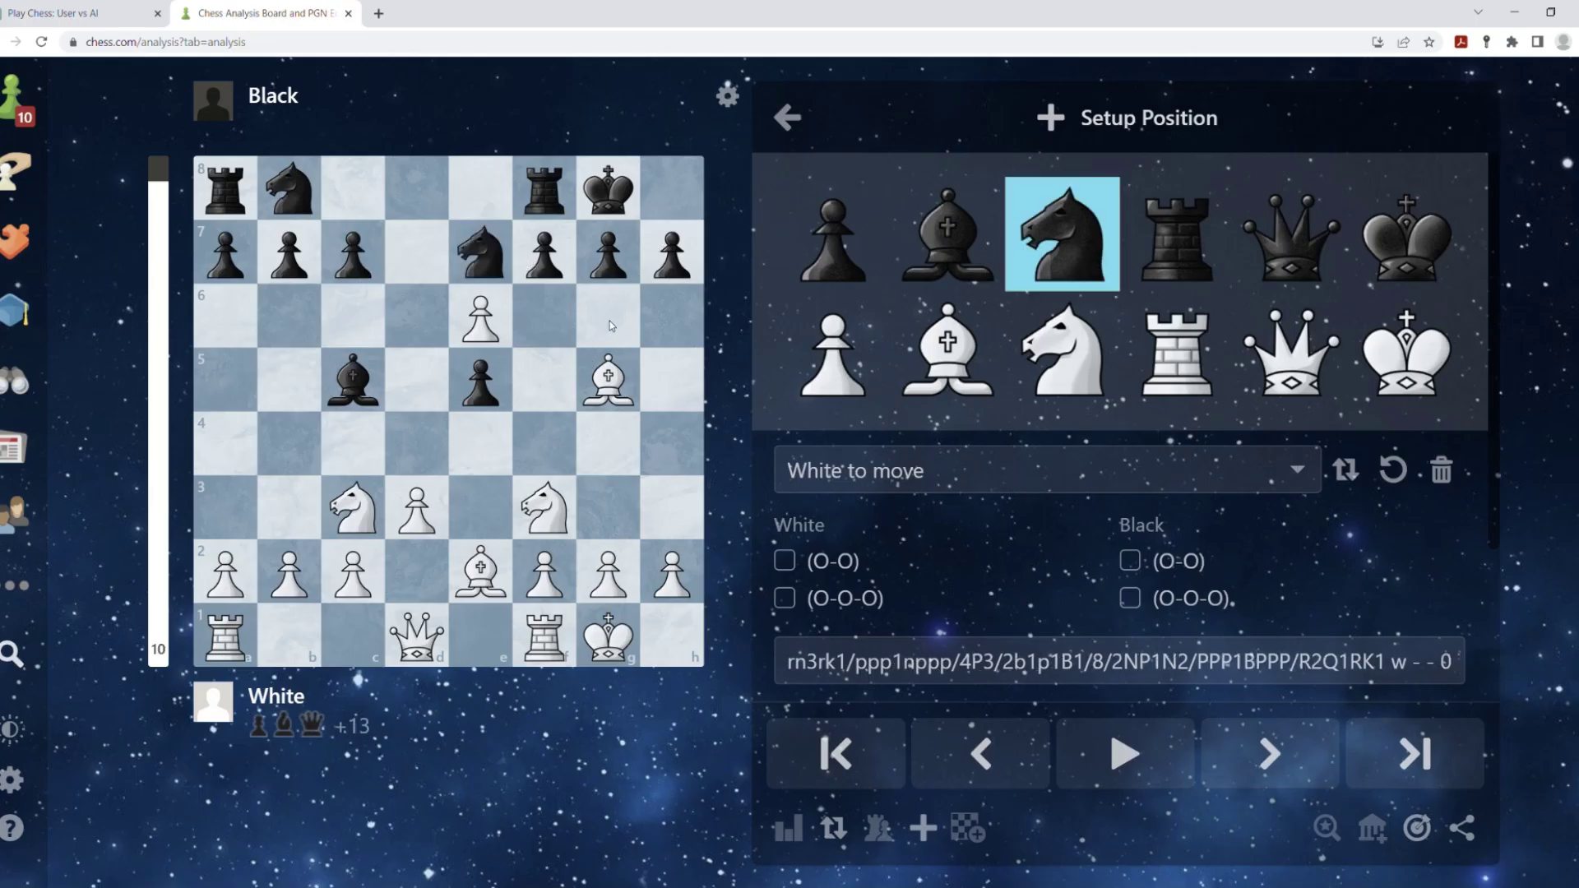
pyautogui.click(672, 380)
pyautogui.click(1063, 246)
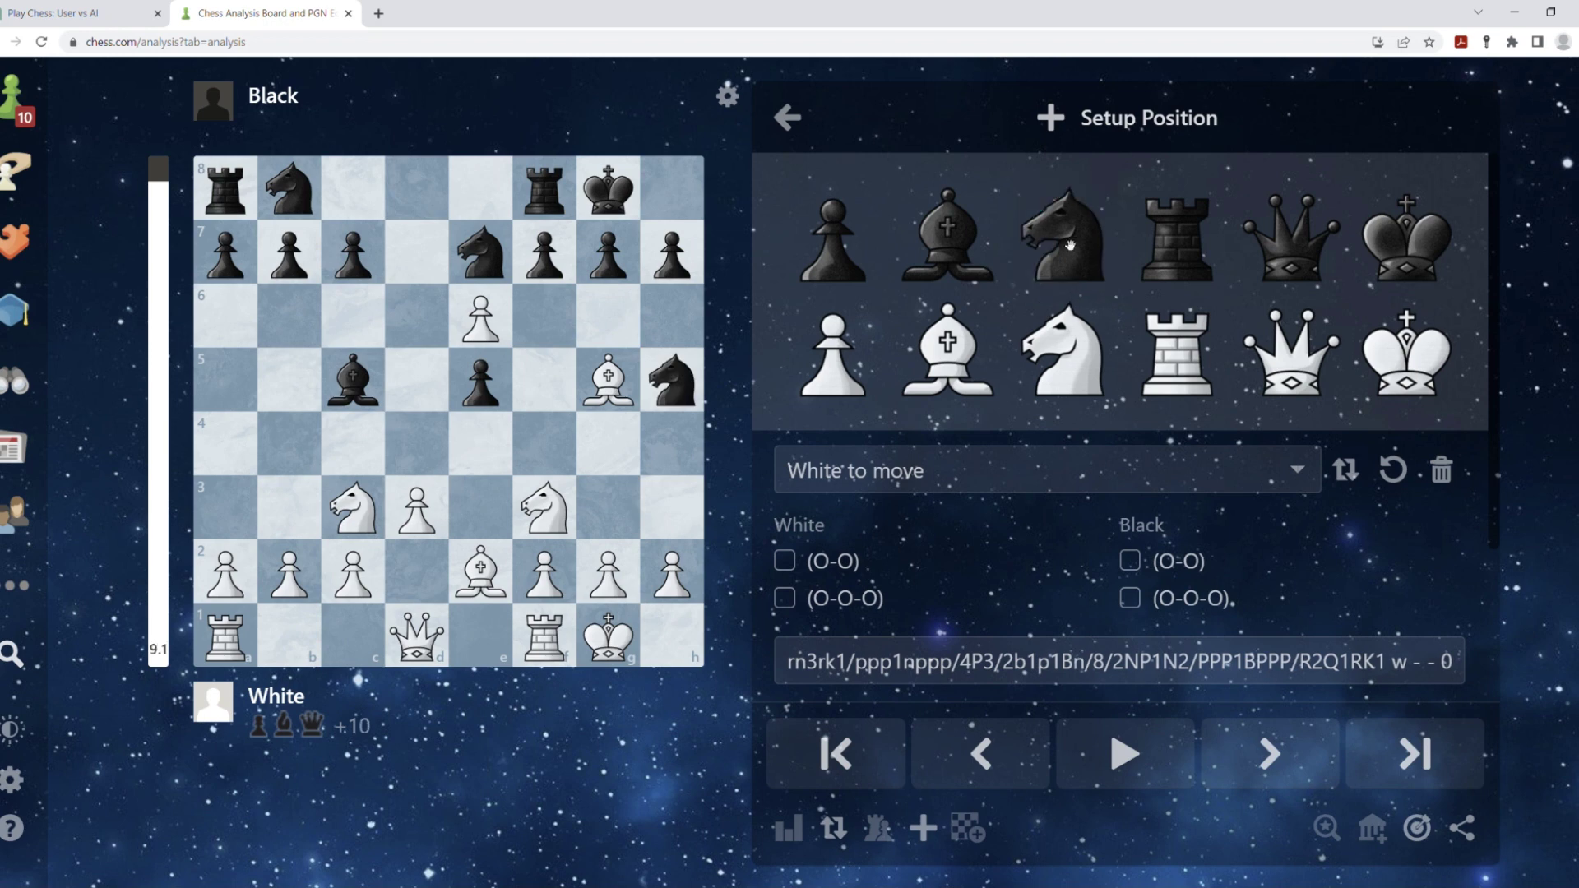
pyautogui.moveTo(669, 385); pyautogui.dragTo(790, 390)
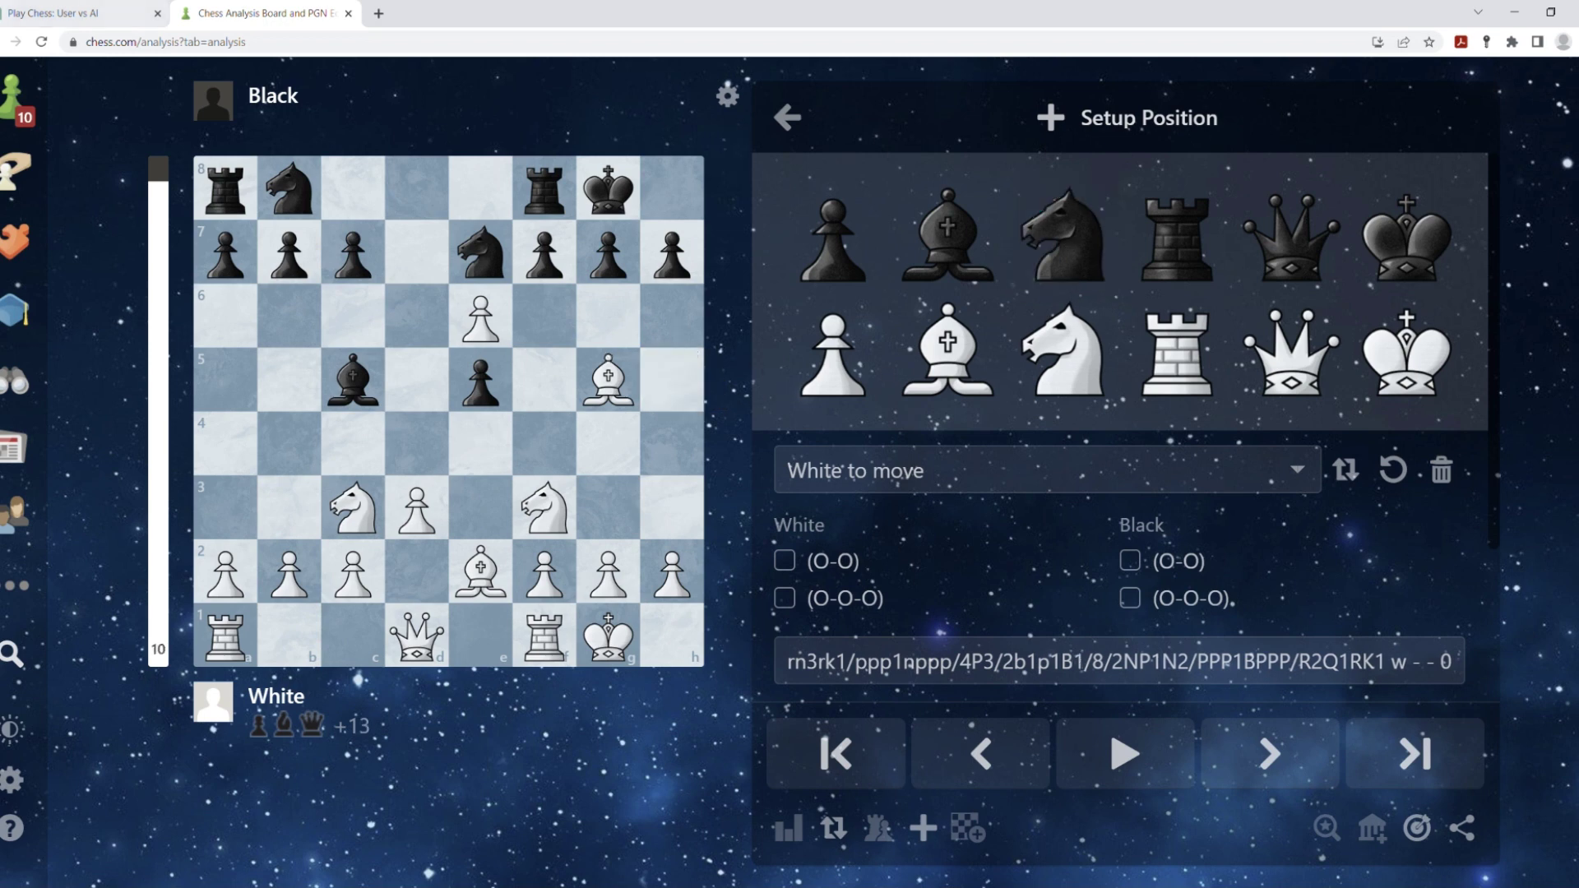
pyautogui.hotkey('ctrl', 'Tab')
# - Send 'BXE7' to ChatGPT and get its b7–b5 pawn reply with an updated board
pyautogui.click(535, 775)
pyautogui.write('BX')
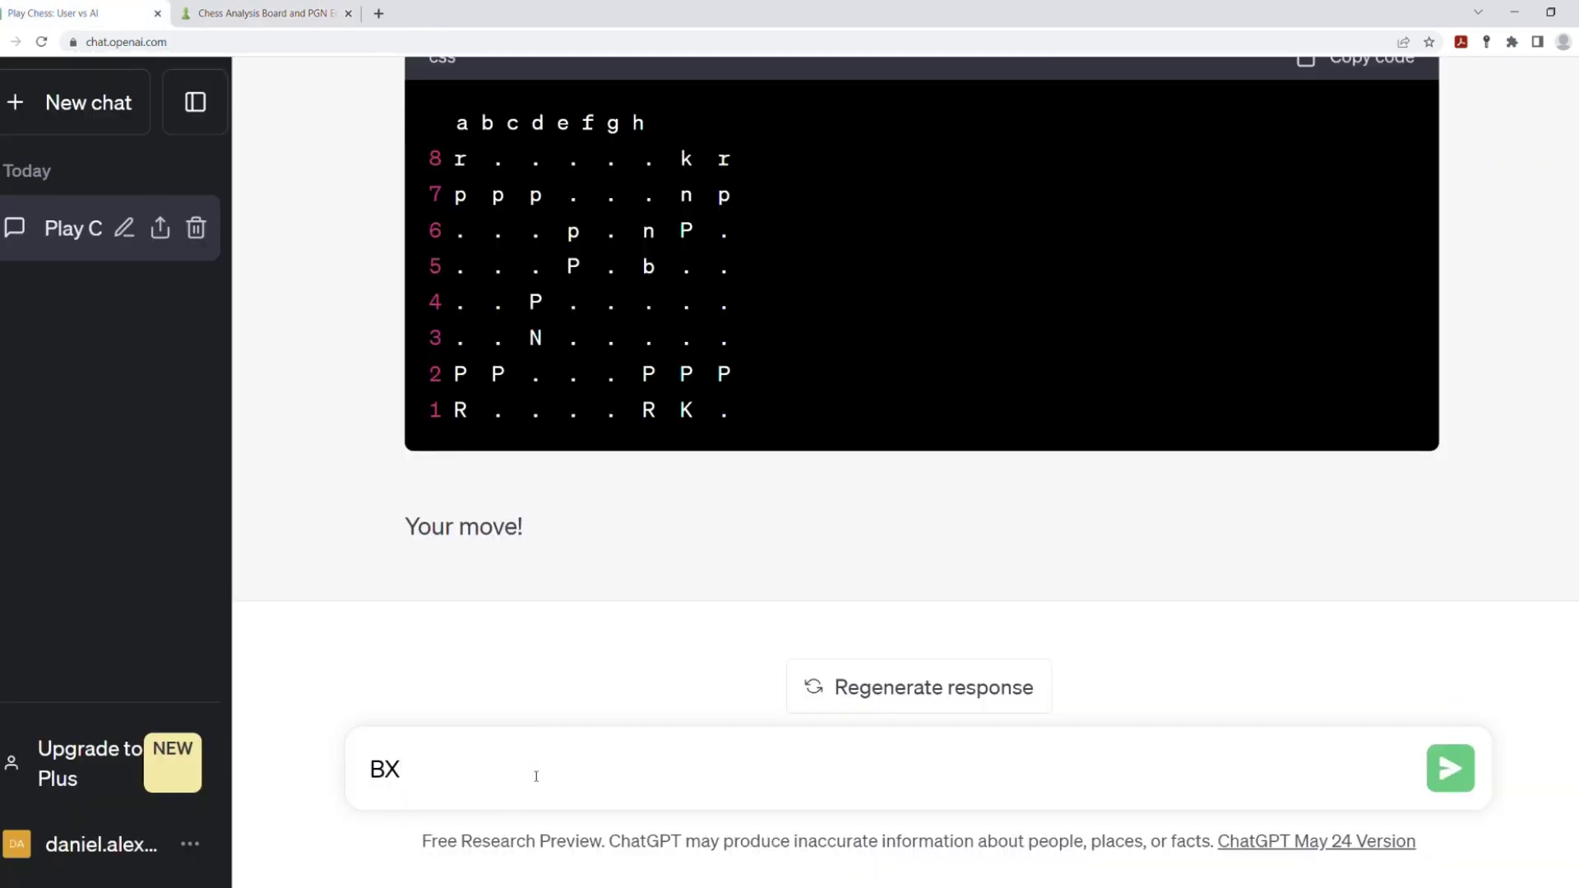
pyautogui.write('E7')
pyautogui.press('Return')
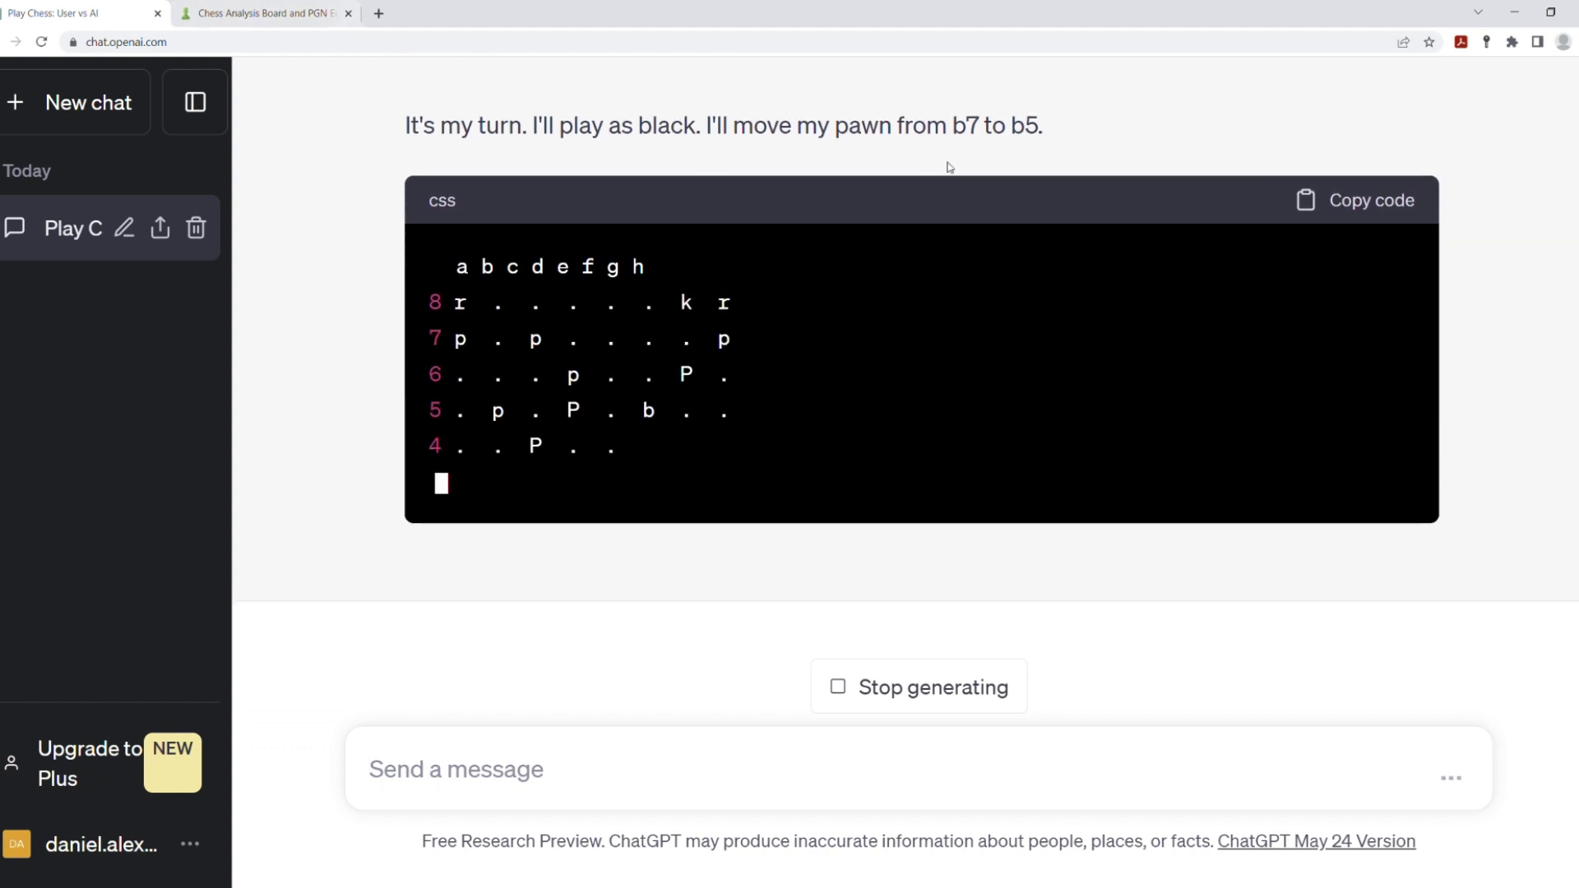
pyautogui.click(265, 14)
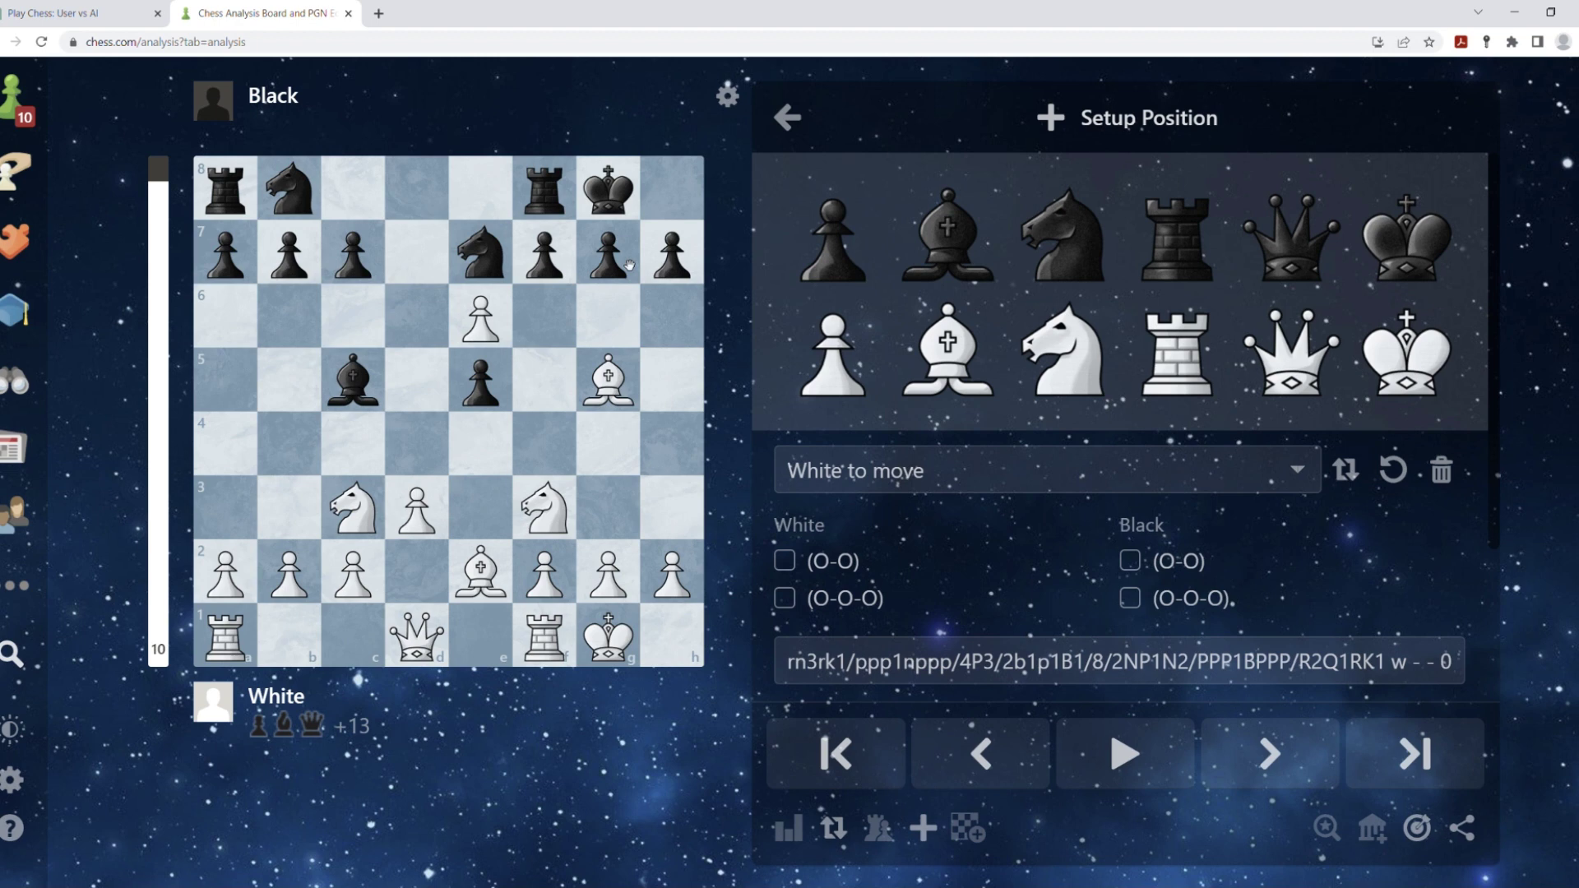
pyautogui.moveTo(609, 253)
pyautogui.mouseDown()
pyautogui.moveTo(604, 357)
pyautogui.moveTo(609, 252)
pyautogui.mouseUp()
# - On the analysis board, play bishop g5 takes e7 and move Black's pawn c7 to c5
pyautogui.click(74, 14)
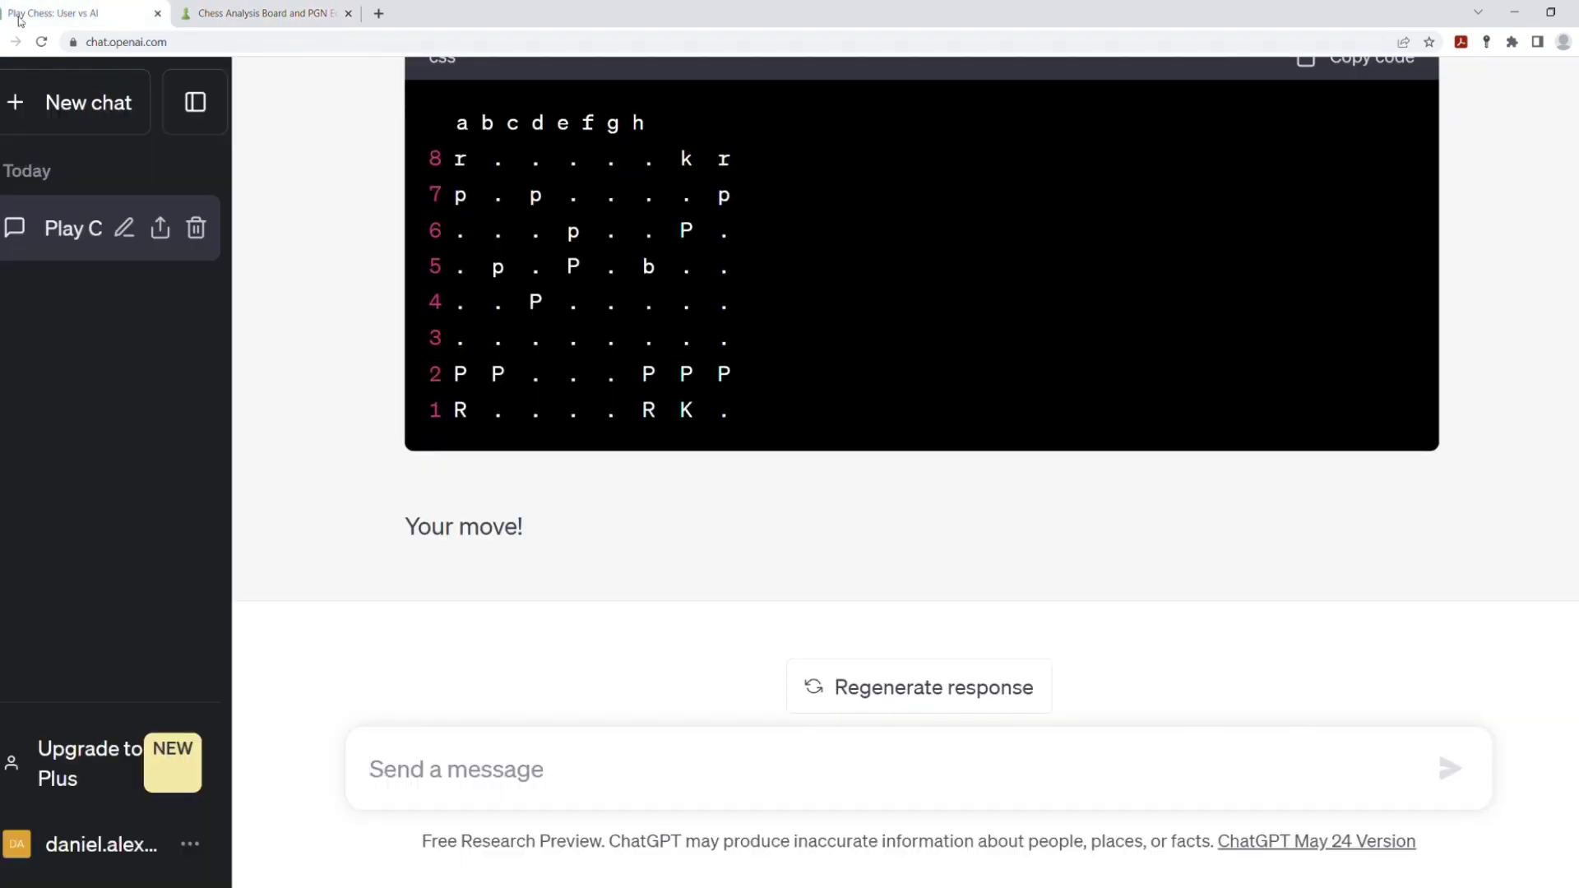
pyautogui.scroll(2, 864, 371)
pyautogui.scroll(3, 864, 370)
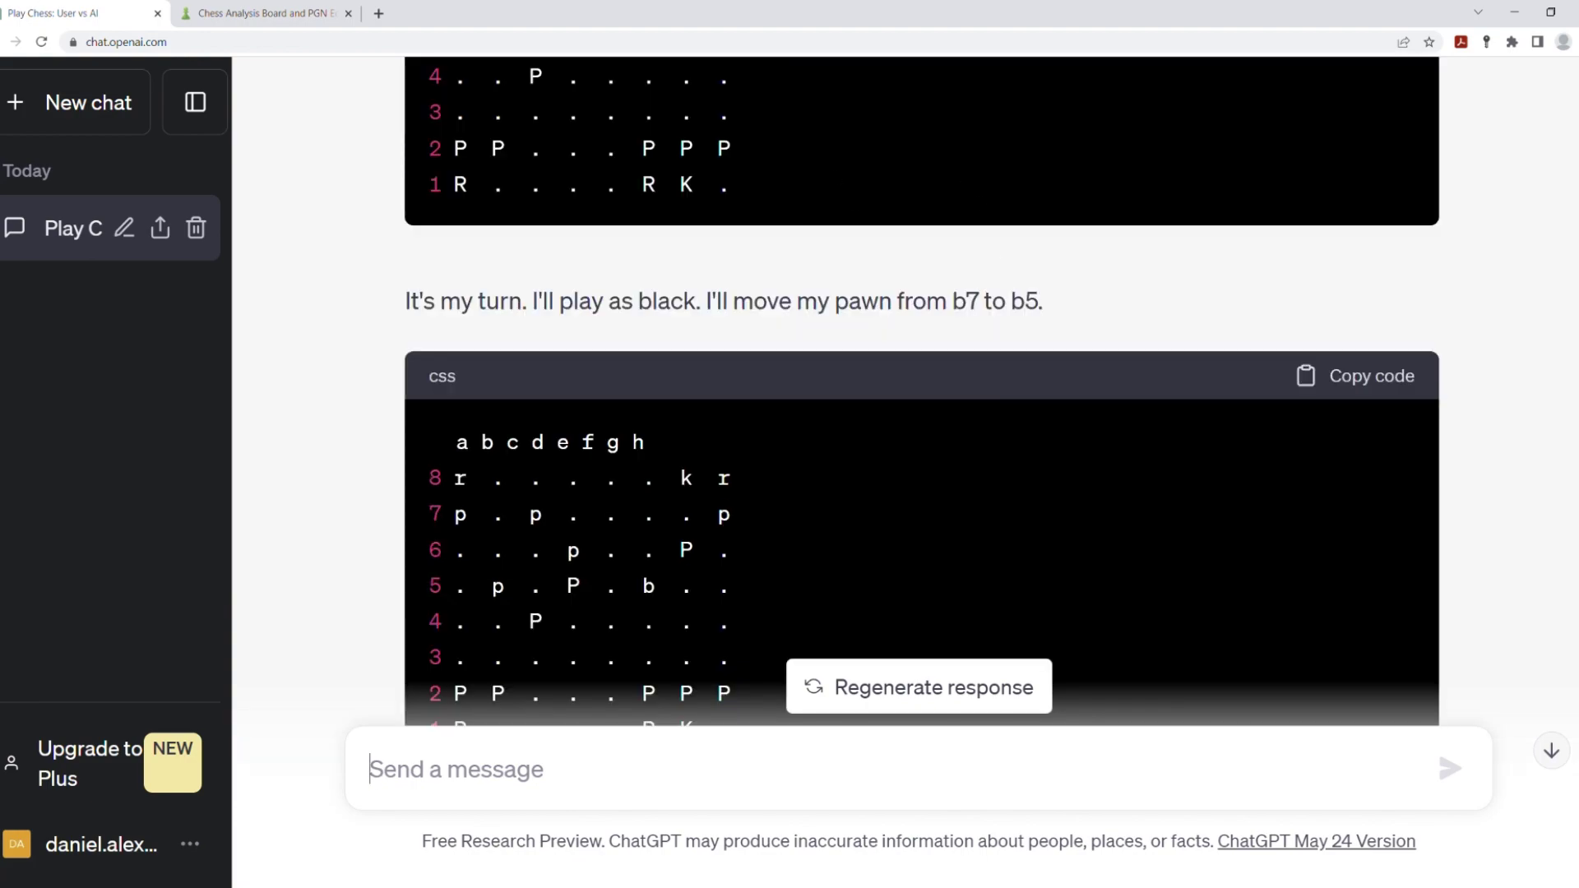
pyautogui.click(265, 14)
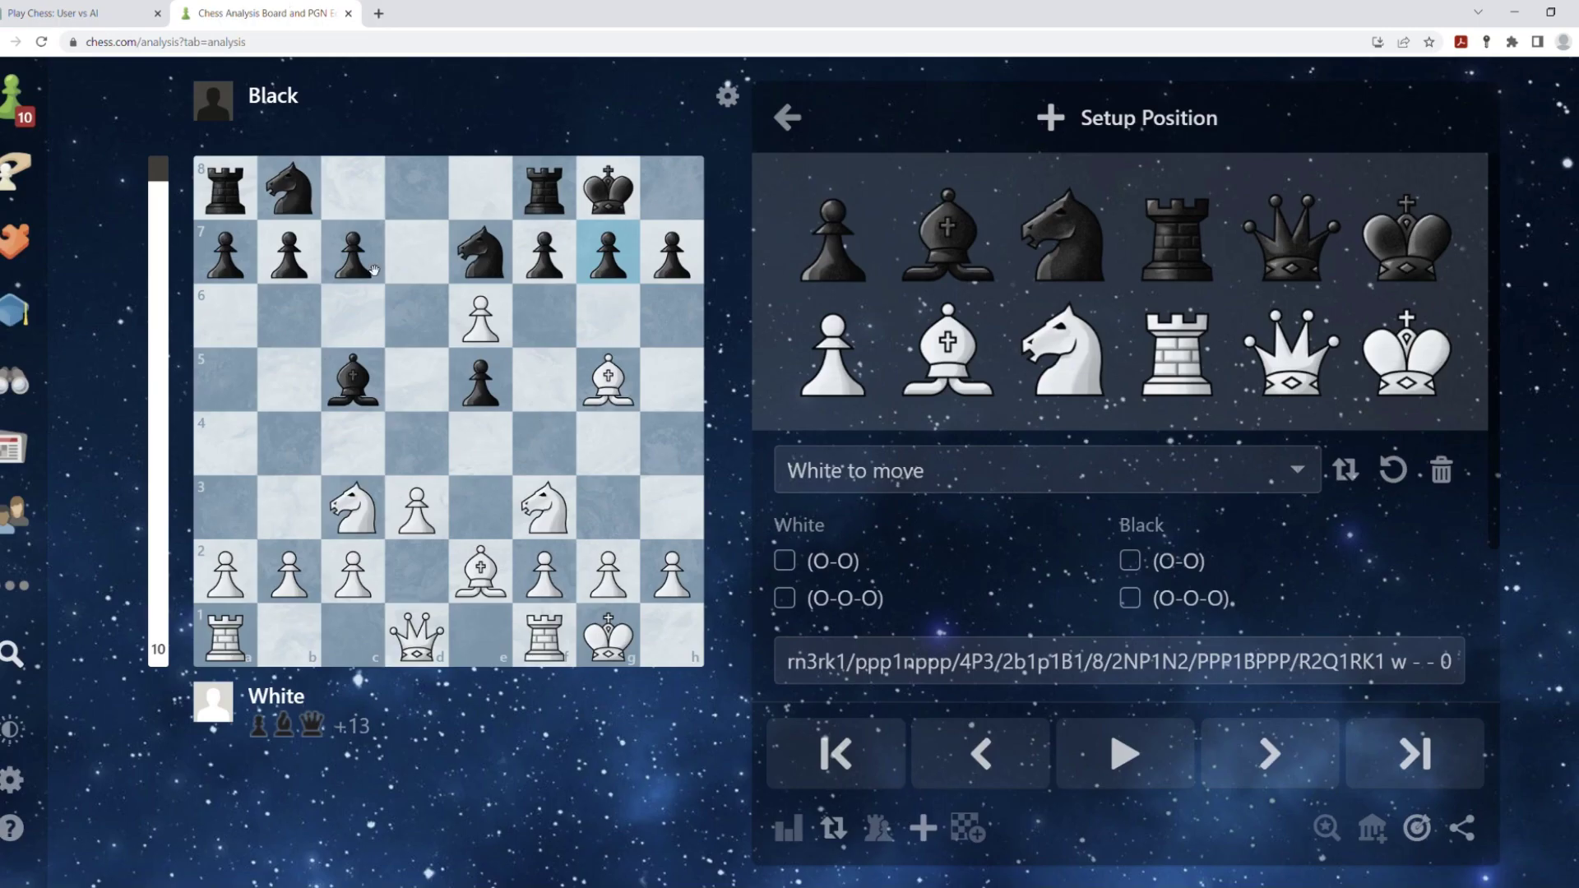
pyautogui.press('Delete')
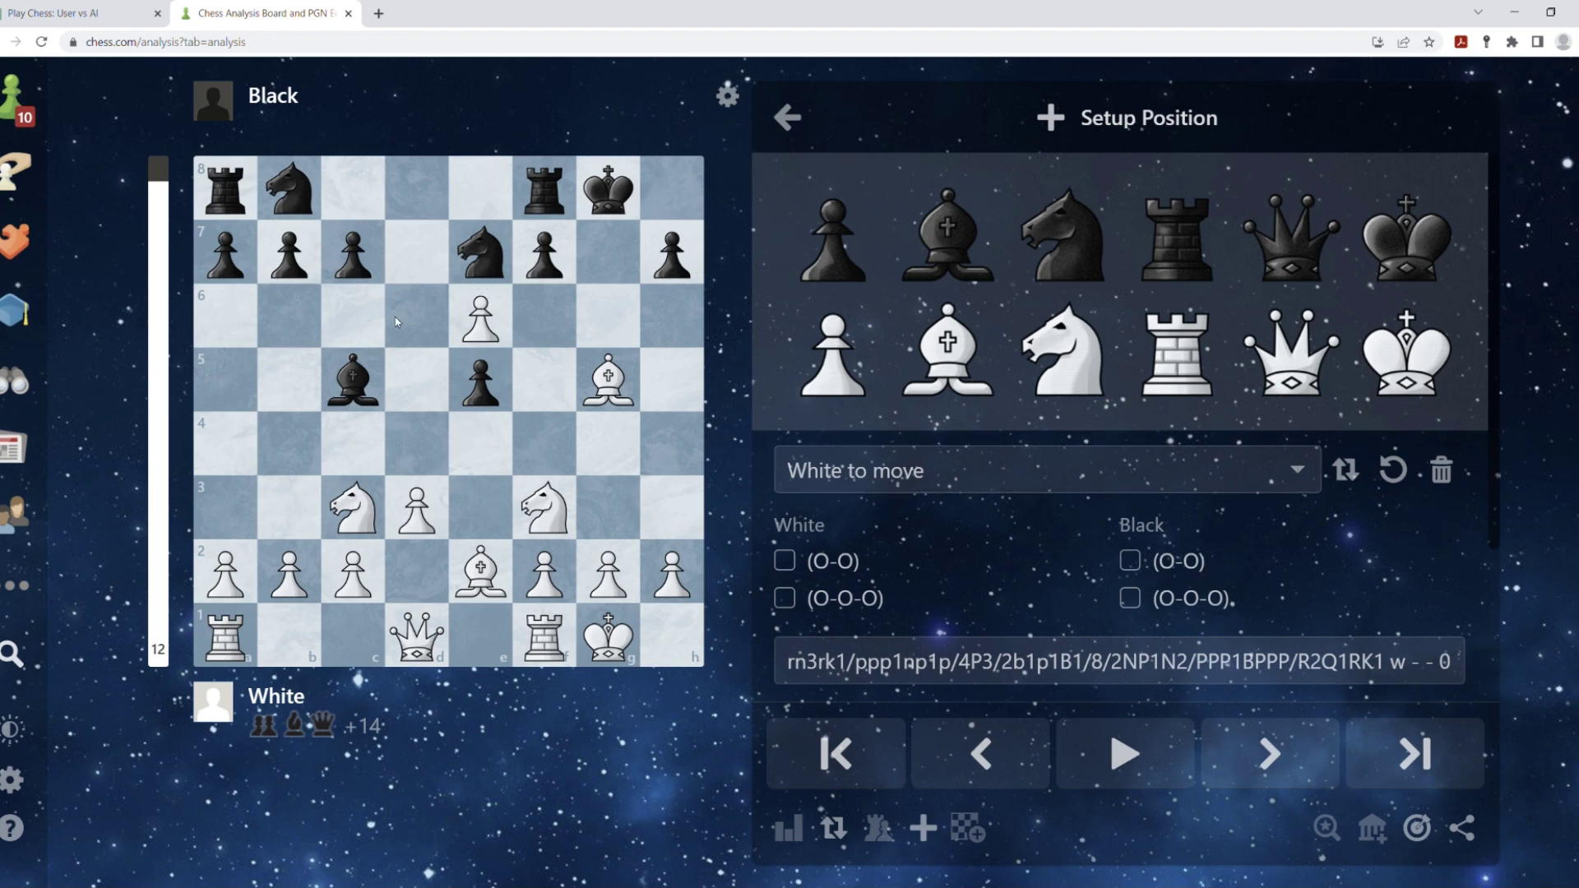
pyautogui.moveTo(608, 379); pyautogui.dragTo(480, 253)
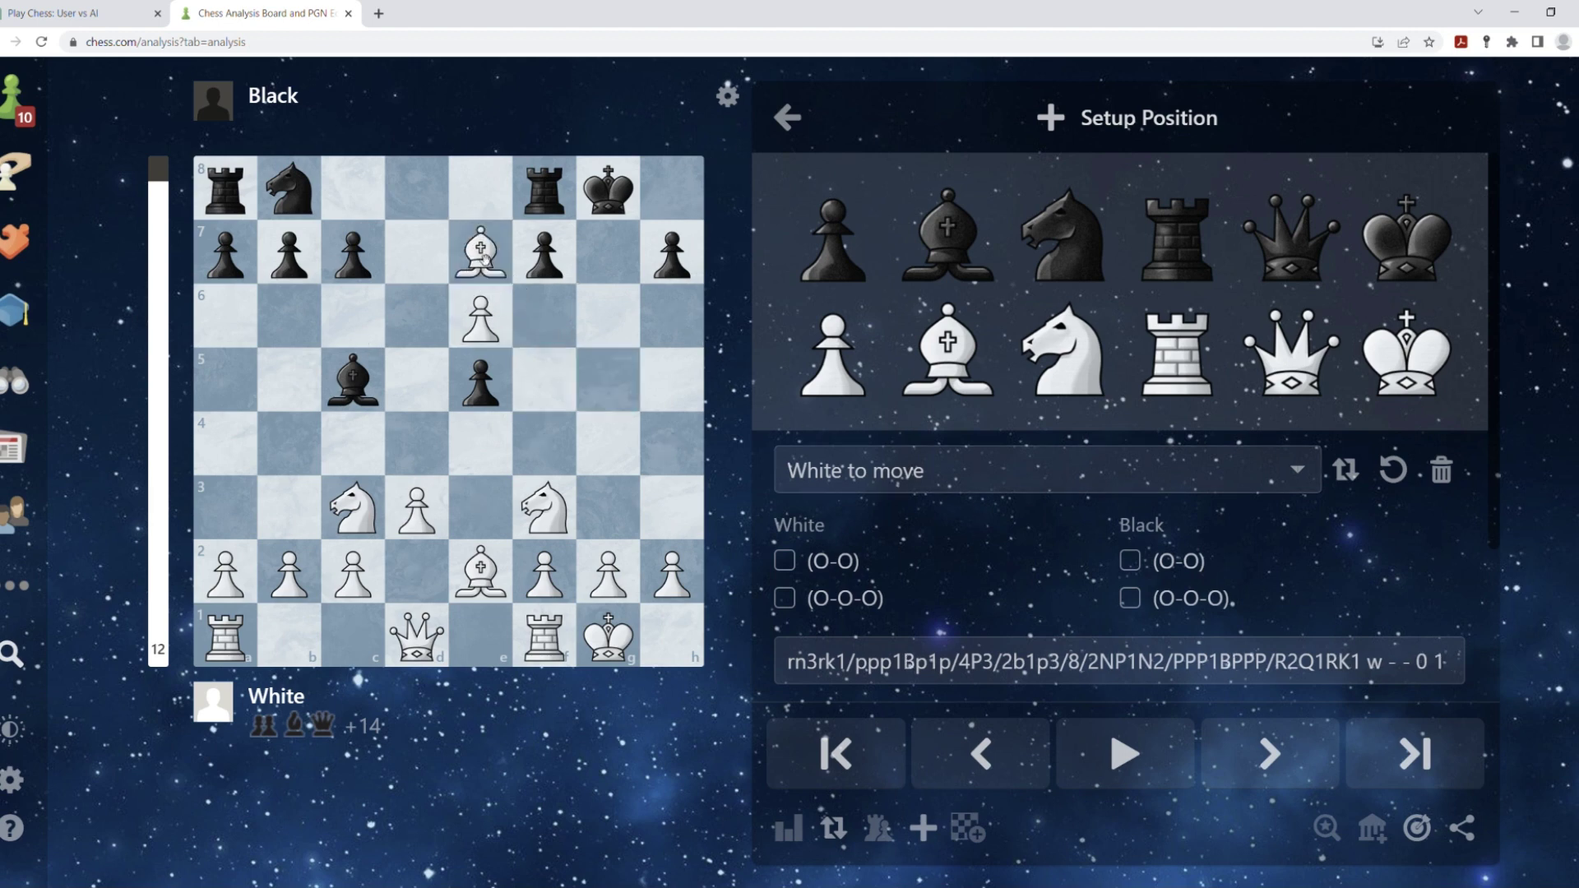
pyautogui.moveTo(353, 253); pyautogui.dragTo(353, 380)
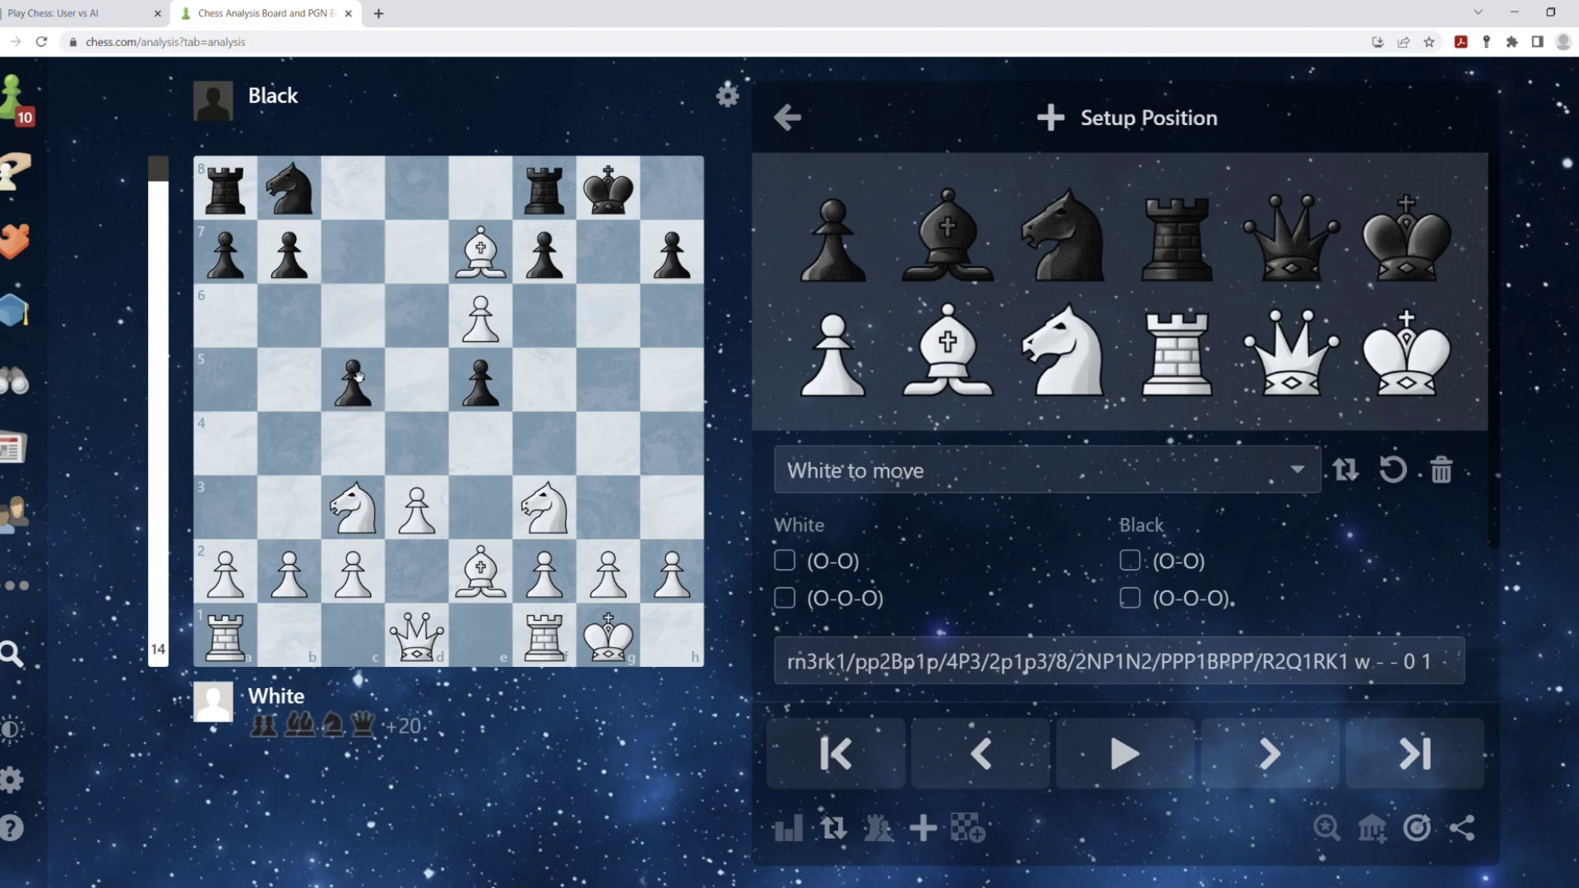
# - Put the black pawn back on g7 and draw an arrow from the e7 bishop to f8
pyautogui.click(844, 281)
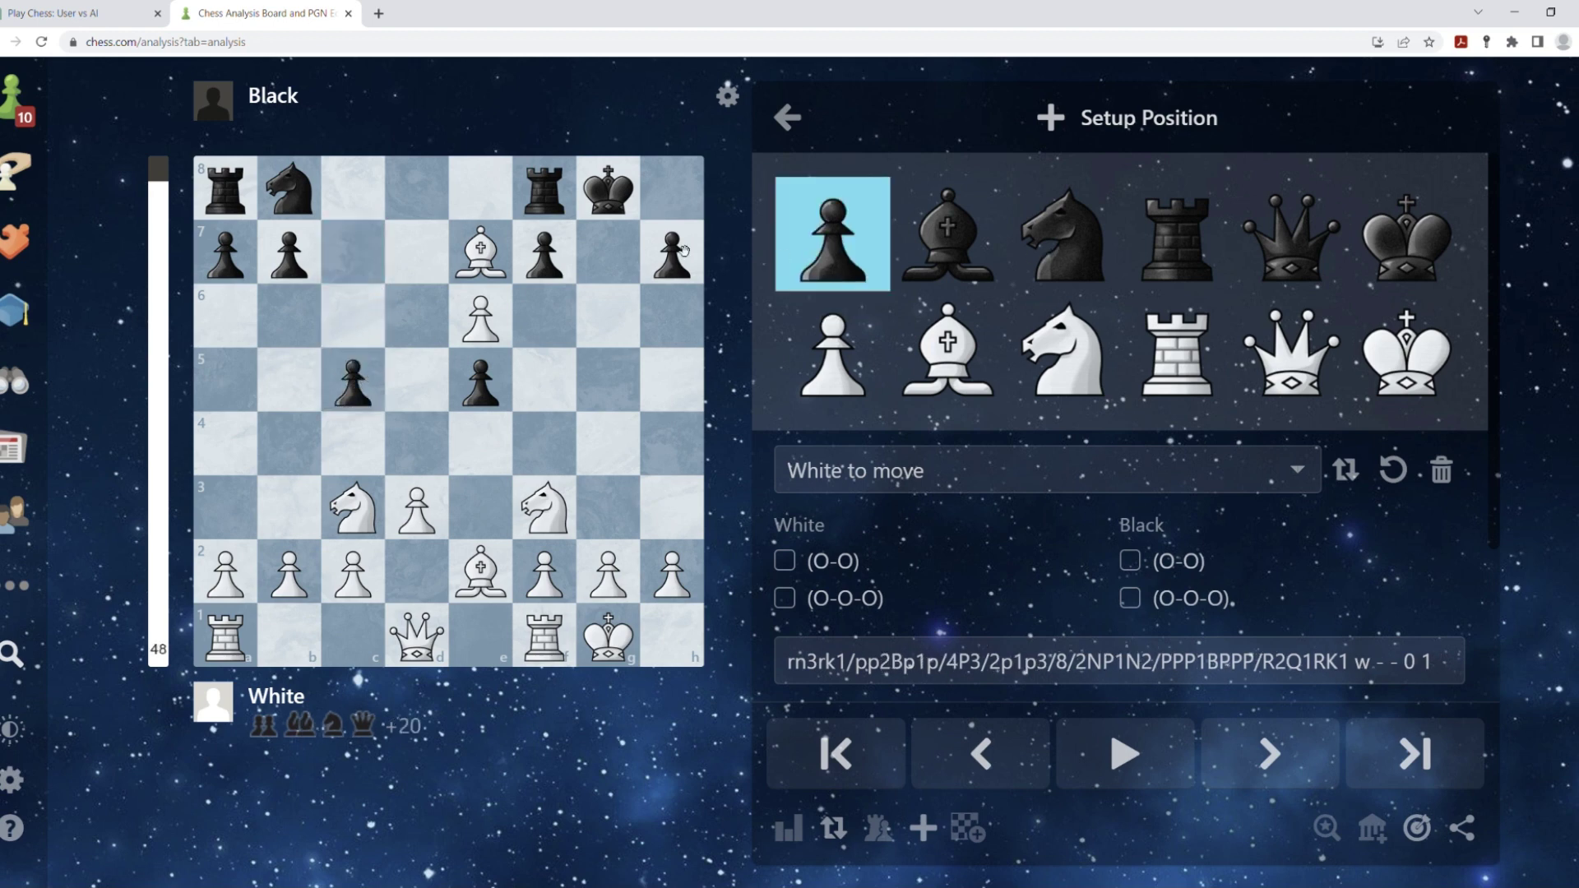
pyautogui.click(625, 266)
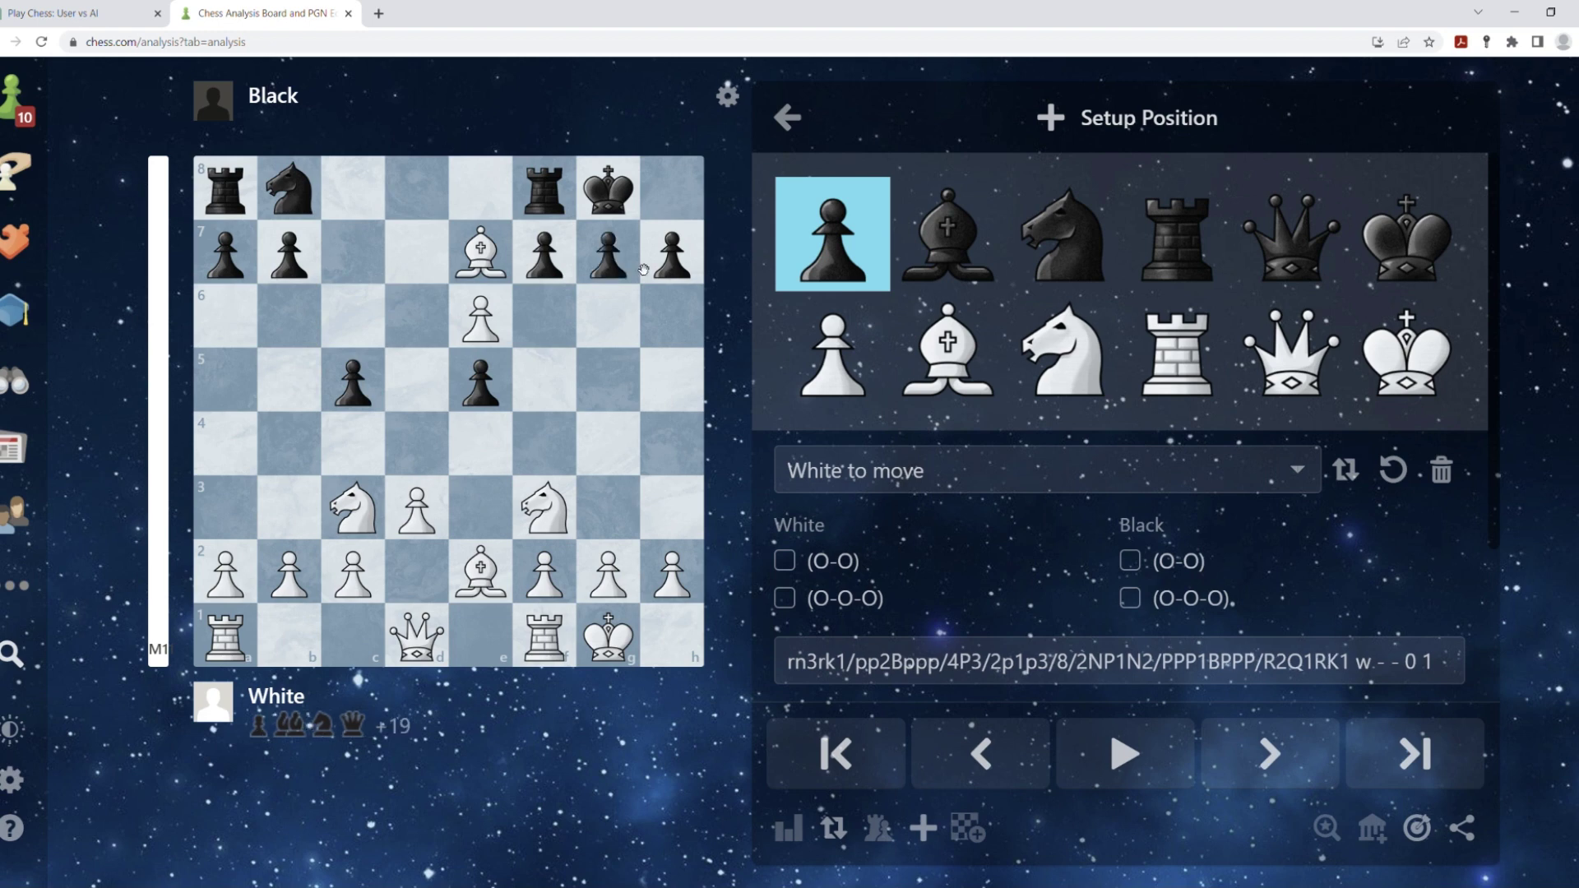
pyautogui.click(721, 354)
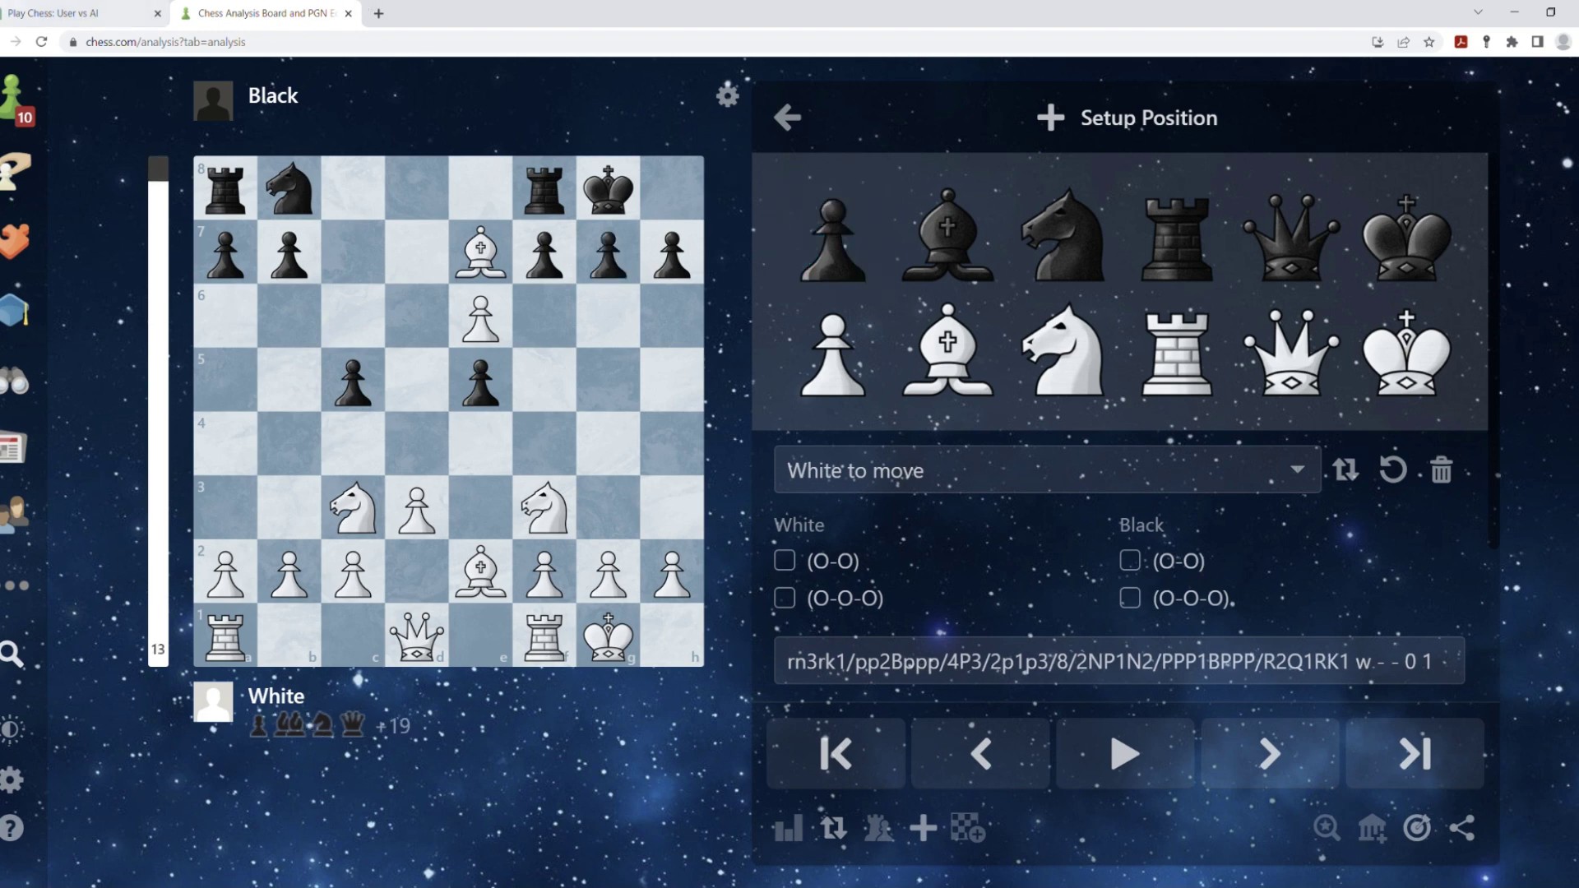
pyautogui.click(74, 14)
pyautogui.click(259, 14)
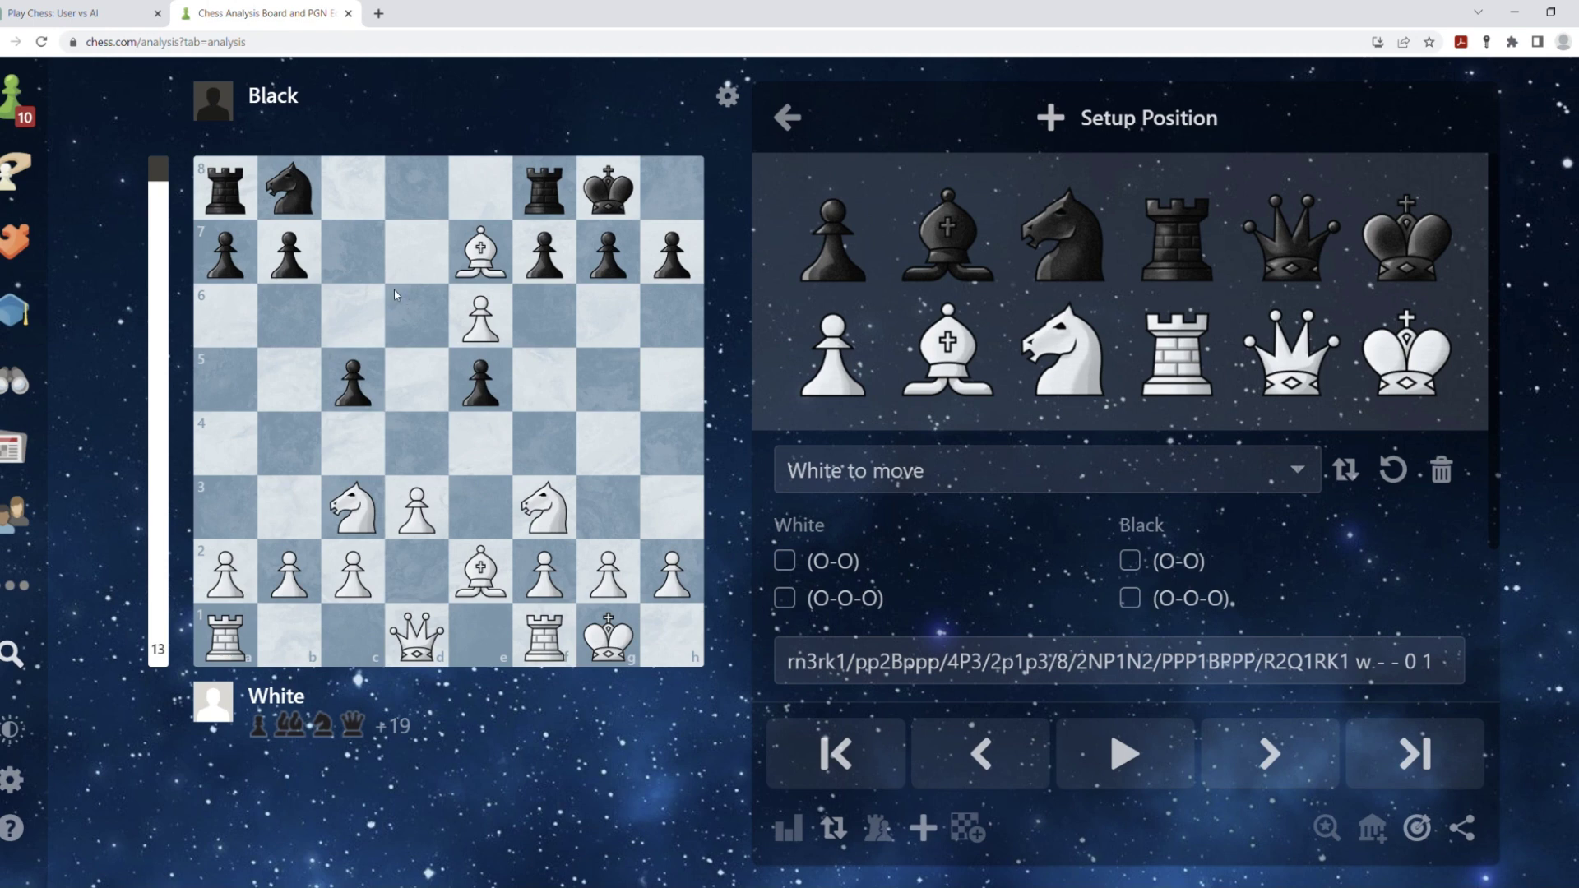
pyautogui.moveTo(353, 296); pyautogui.dragTo(353, 376)
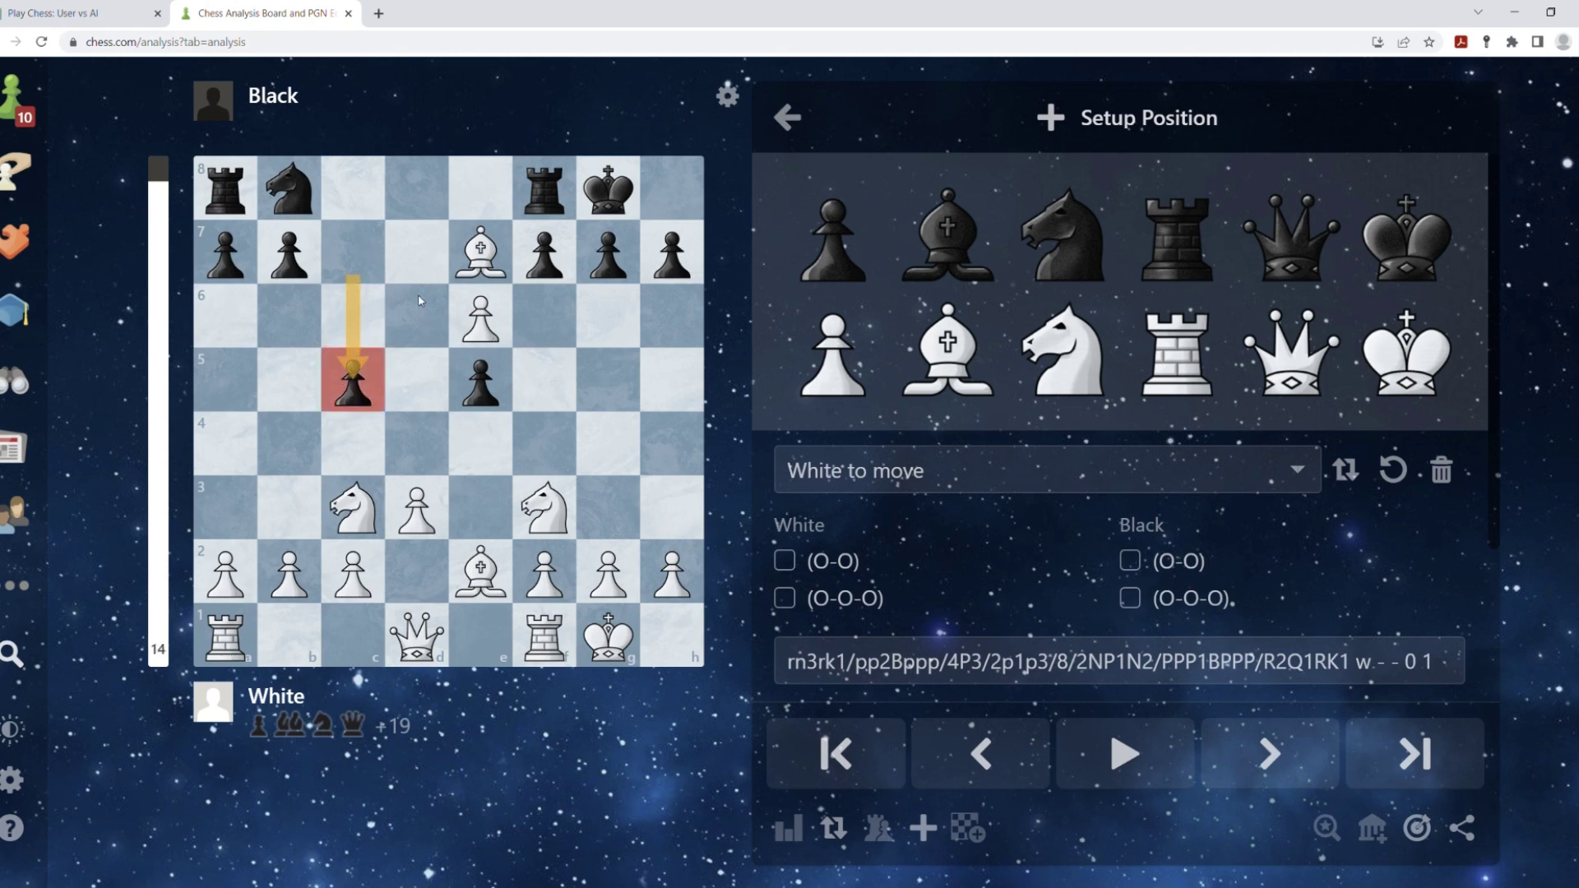
pyautogui.click(421, 285)
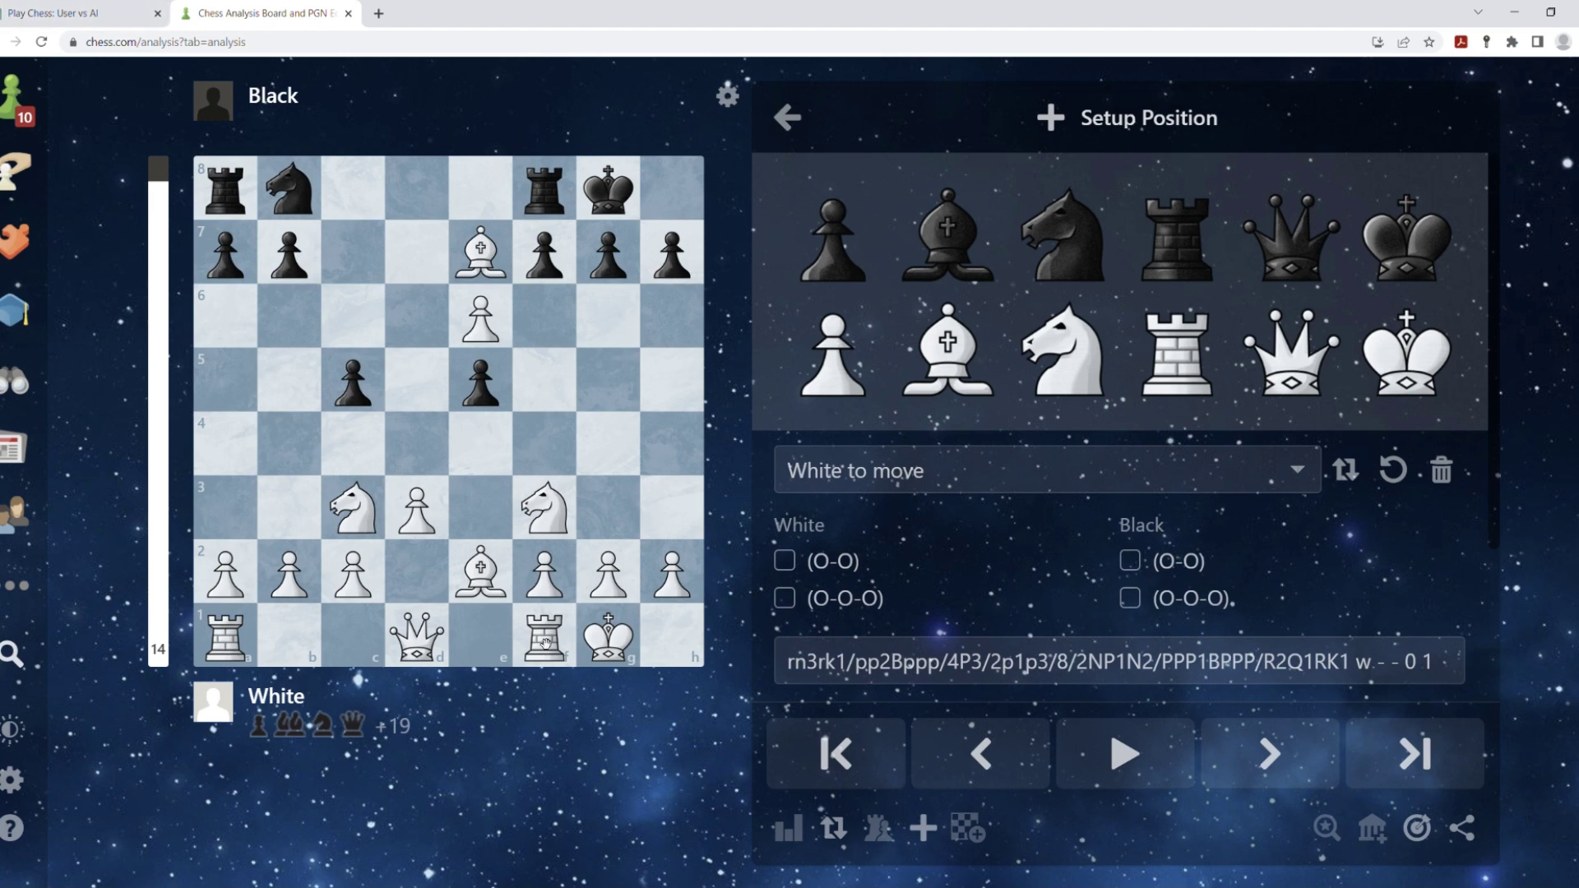
pyautogui.moveTo(492, 263); pyautogui.dragTo(543, 187)
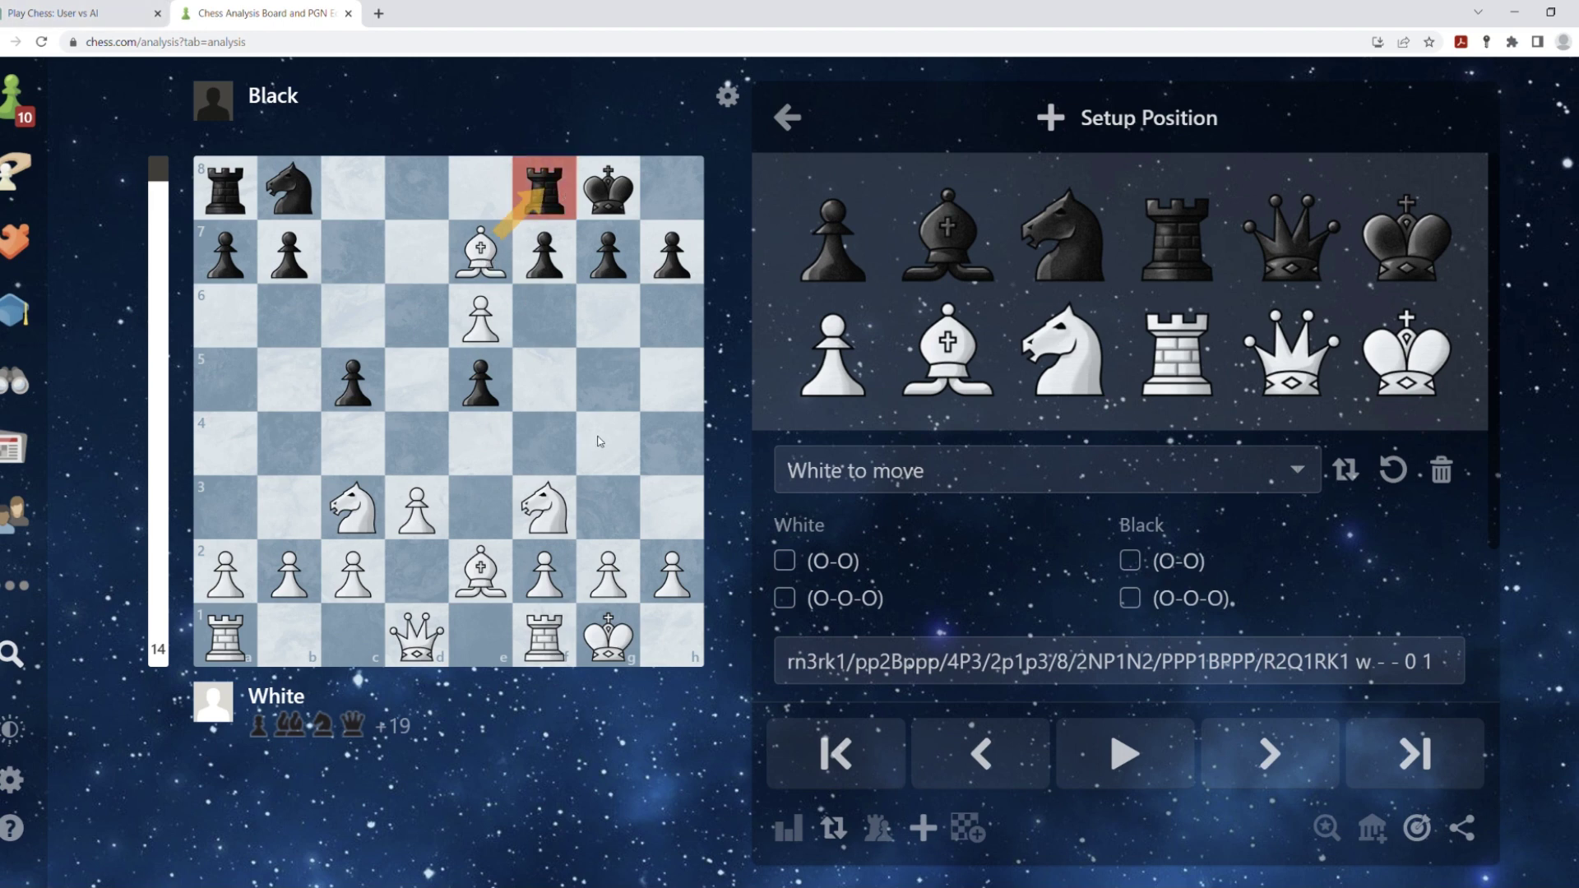
# - Send BXF8 to ChatGPT for checkmate, then mirror the bishop taking the f8 rook
pyautogui.hotkey('ctrl', 'Tab')
pyautogui.click(577, 777)
pyautogui.write('B')
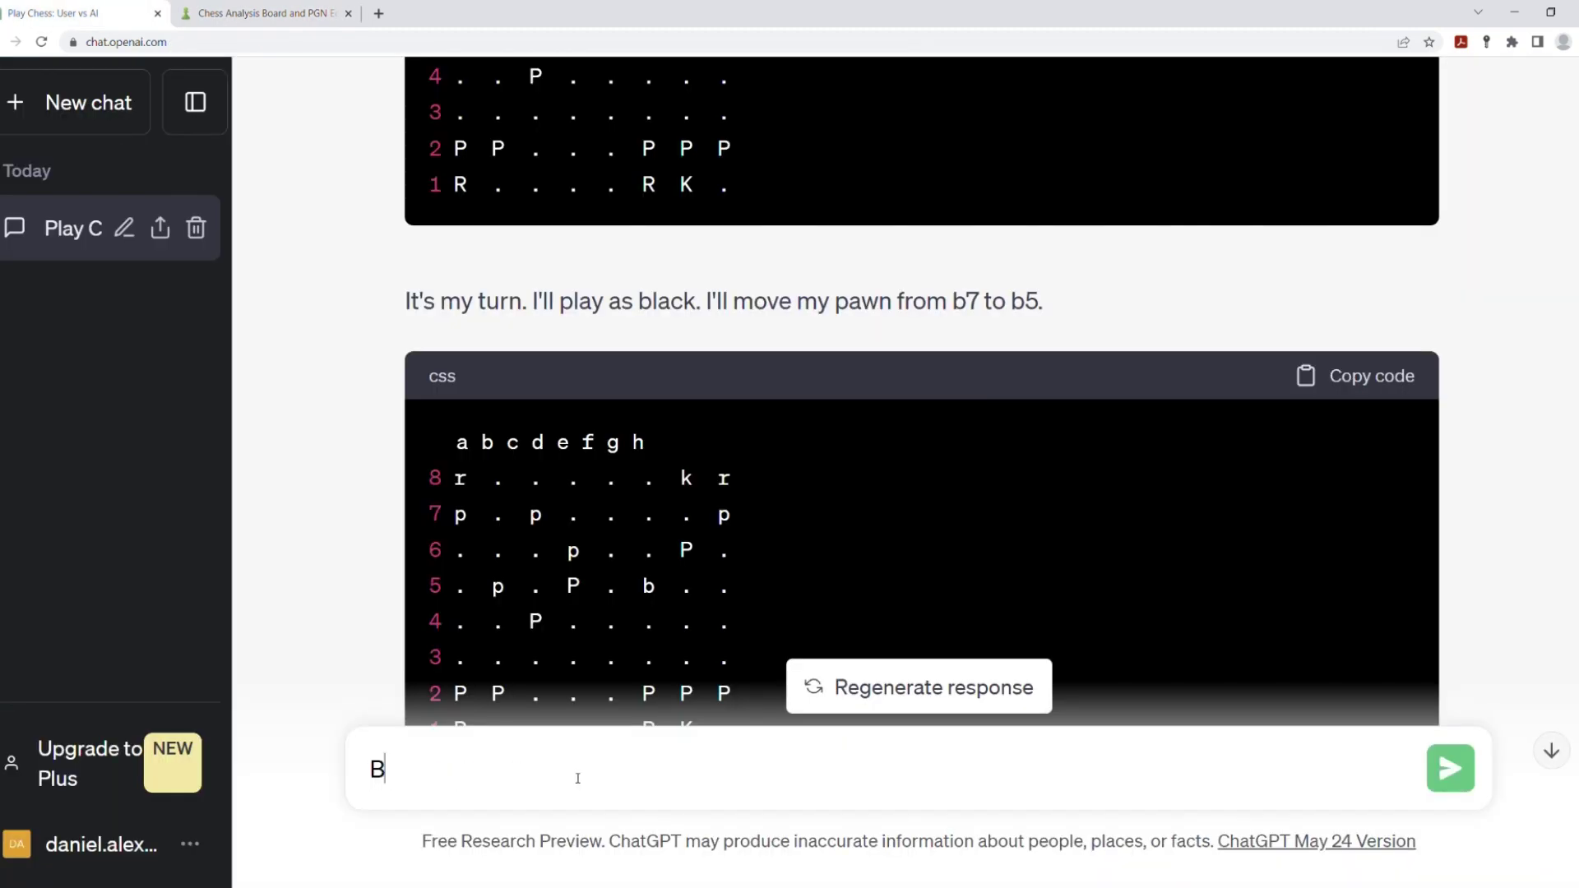
pyautogui.write('XF8')
pyautogui.press('Return')
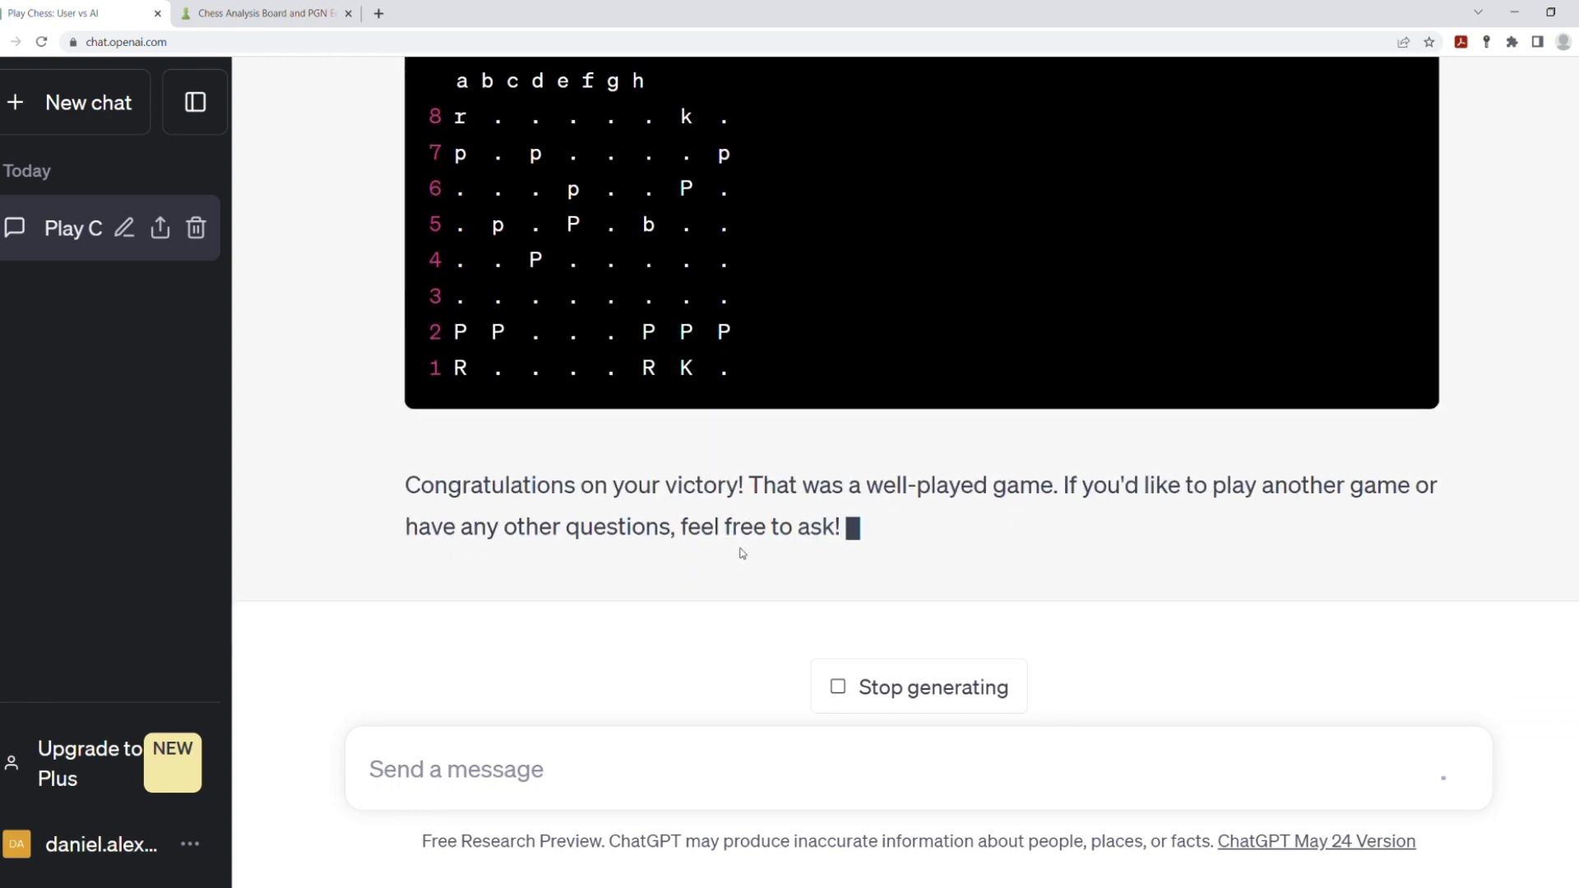
pyautogui.click(259, 12)
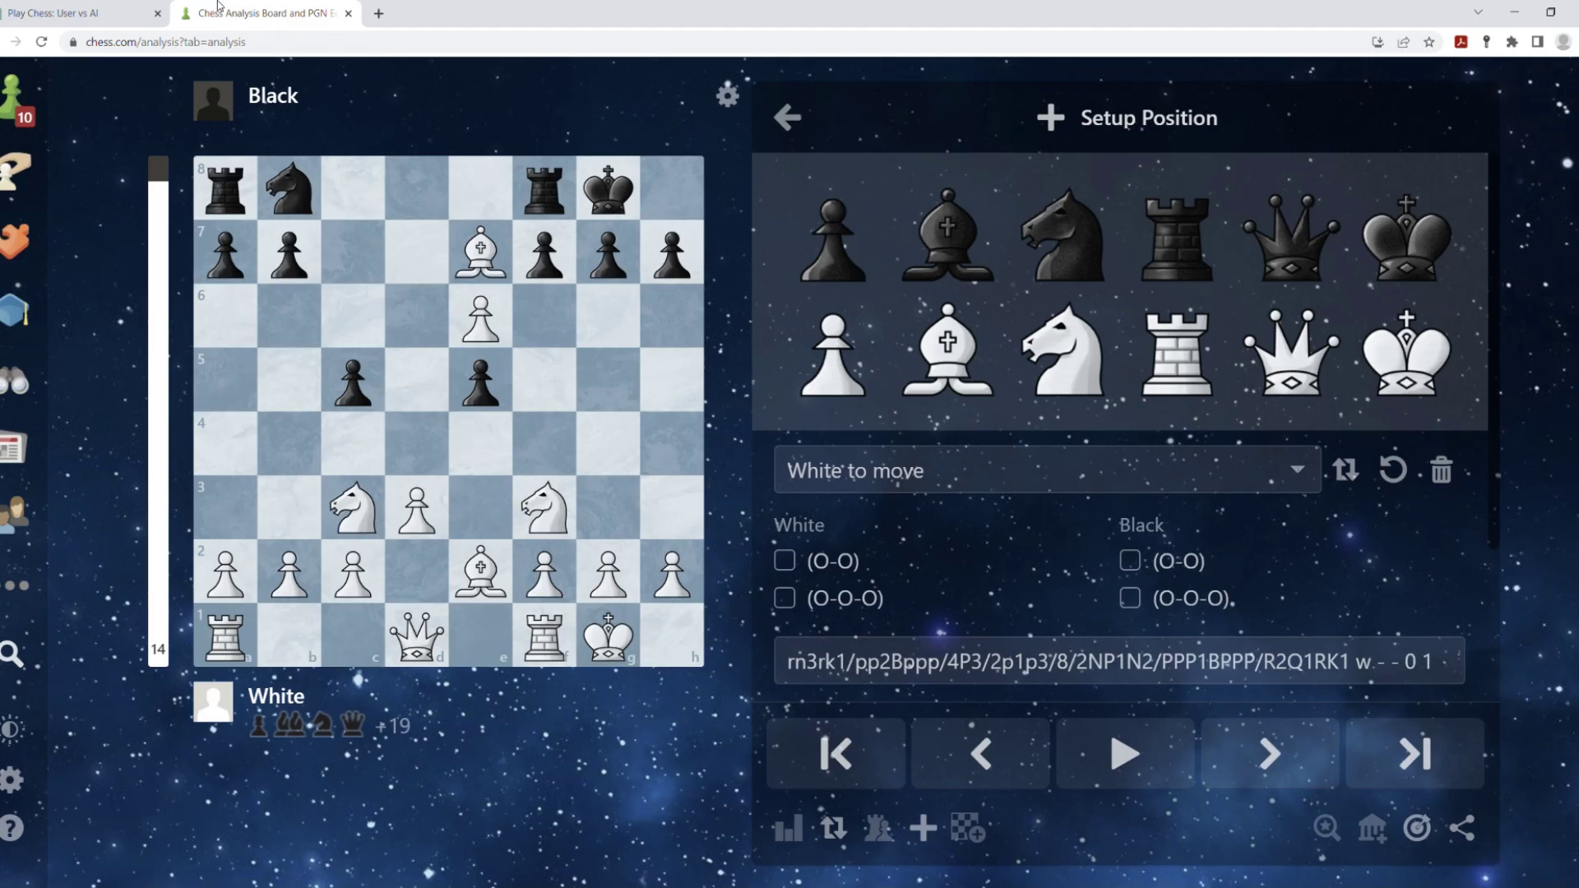
pyautogui.moveTo(481, 250); pyautogui.dragTo(544, 187)
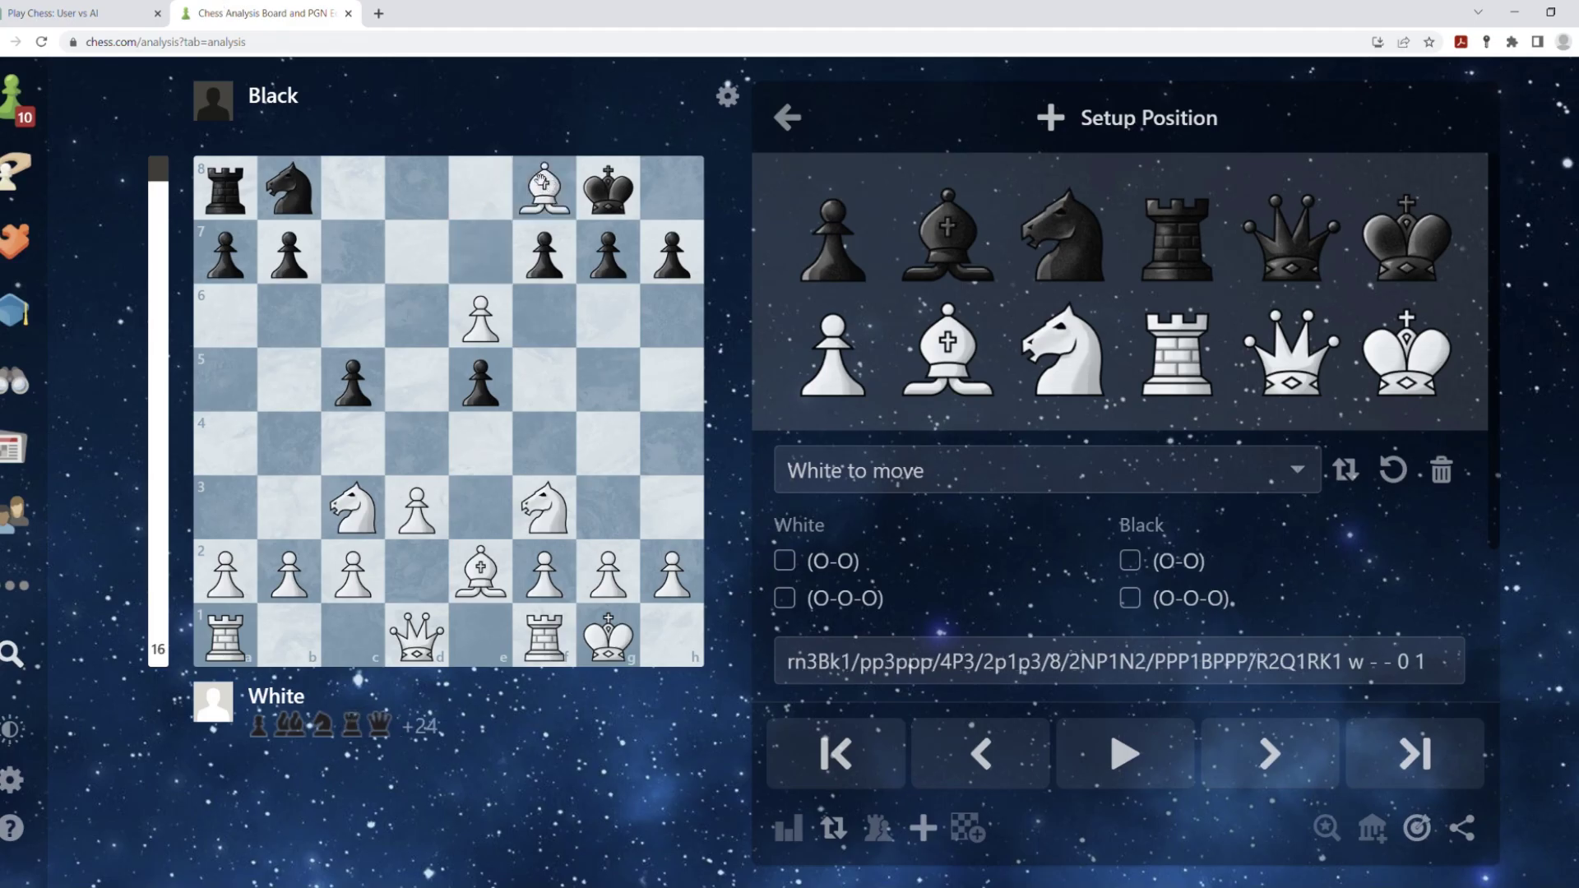